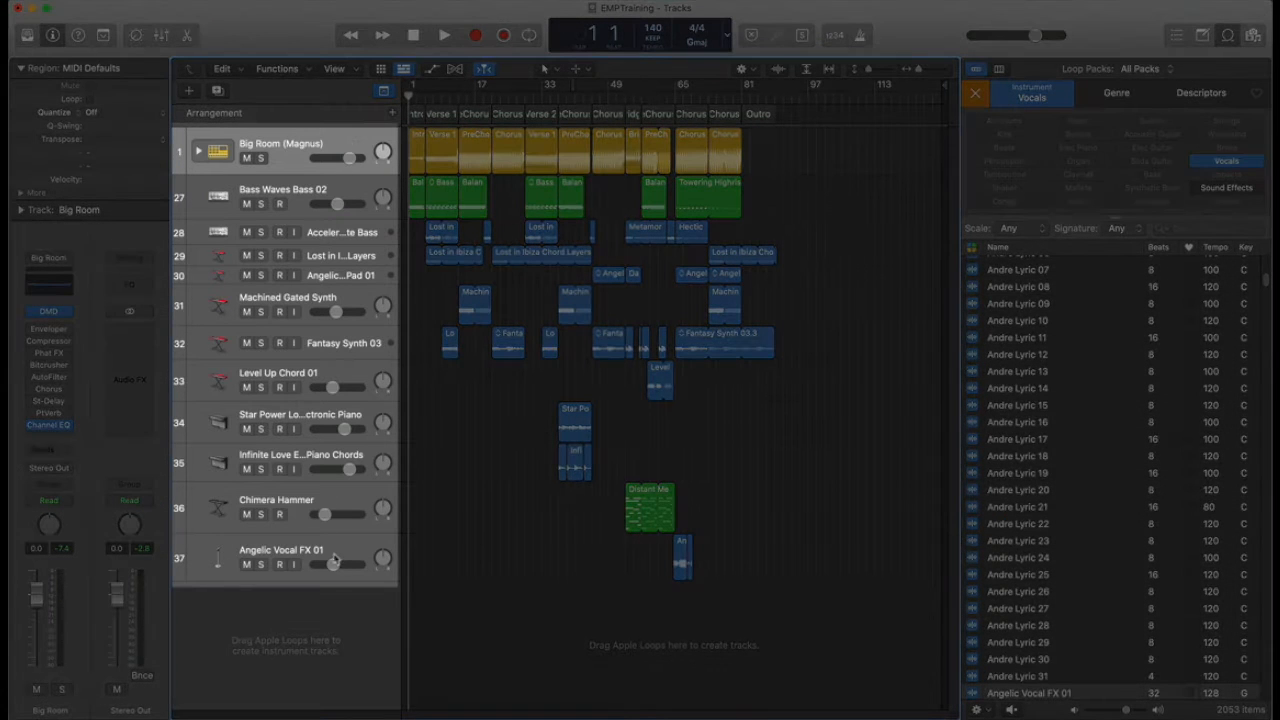
# Lower the volume of all tracks together until Big Room (Magnus) sits at -4.0 dB
pyautogui.press('super+a')
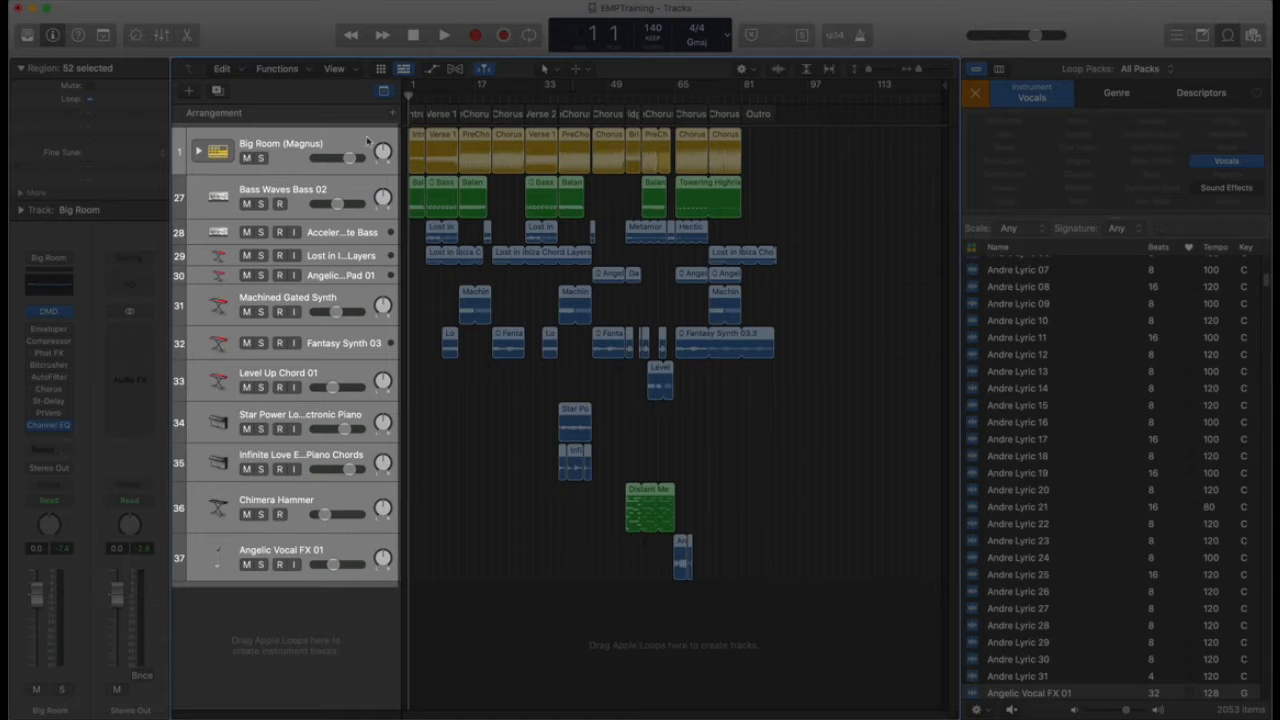
pyautogui.moveTo(349, 159); pyautogui.dragTo(343, 159)
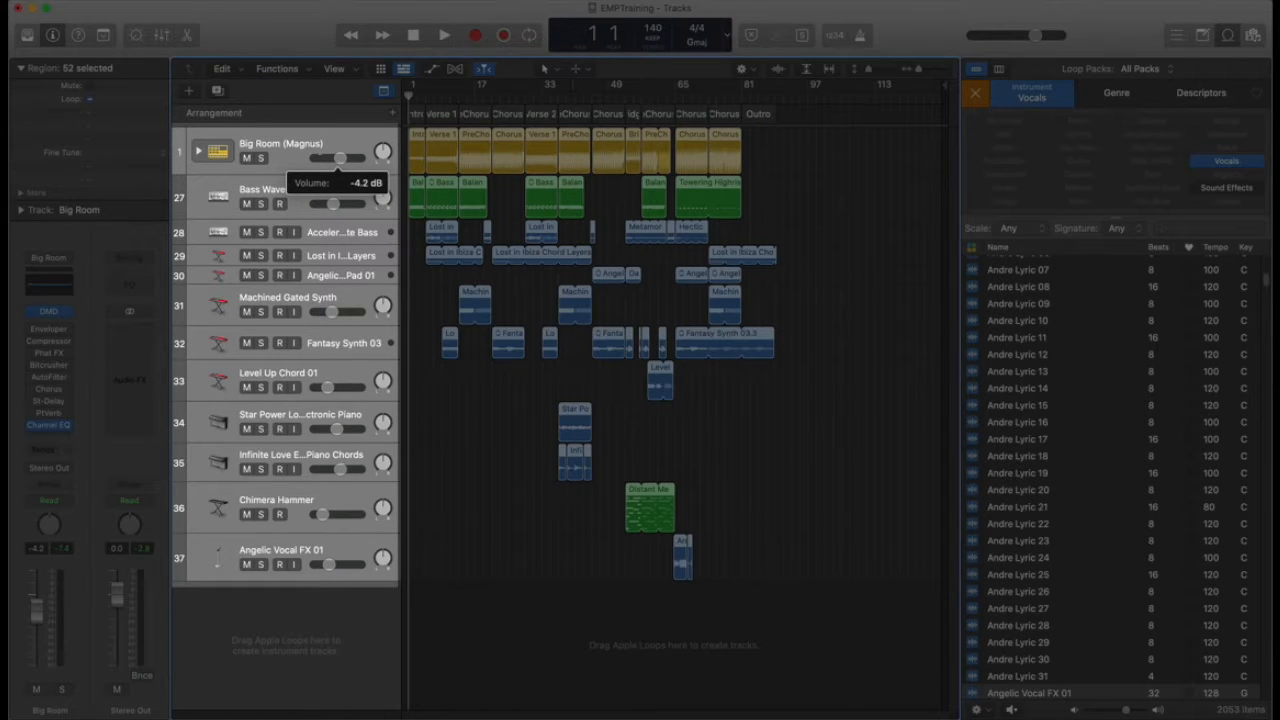
pyautogui.moveTo(340, 159); pyautogui.dragTo(341, 159)
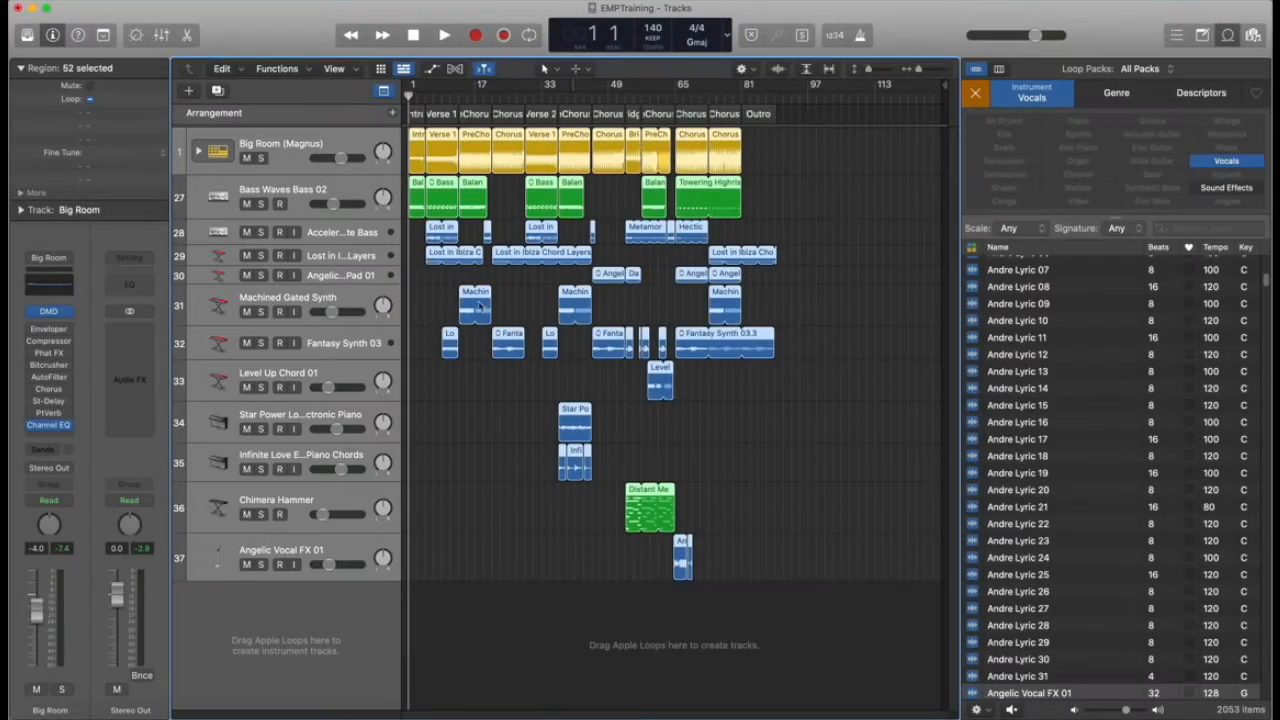
pyautogui.click(430, 286)
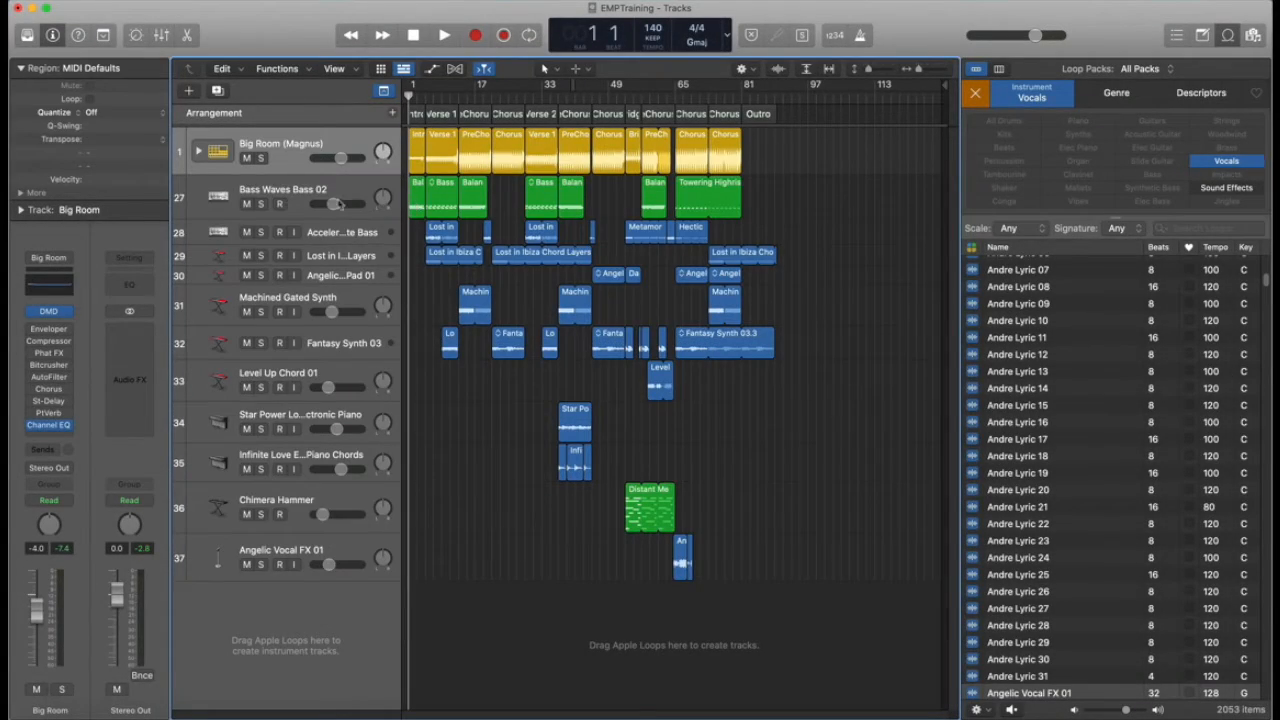
# Open the Channel EQ of the Bass Waves Bass 02 track, enable its analyzer and play back the verse
pyautogui.click(341, 205)
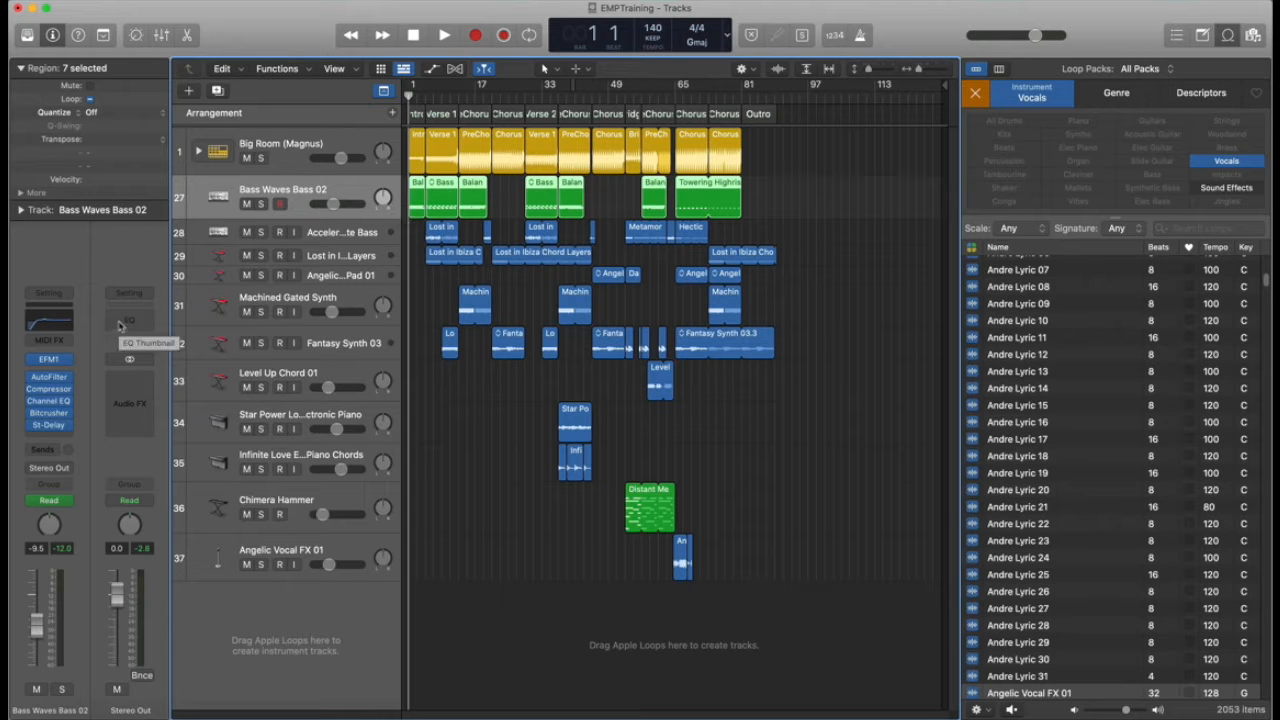
pyautogui.click(50, 325)
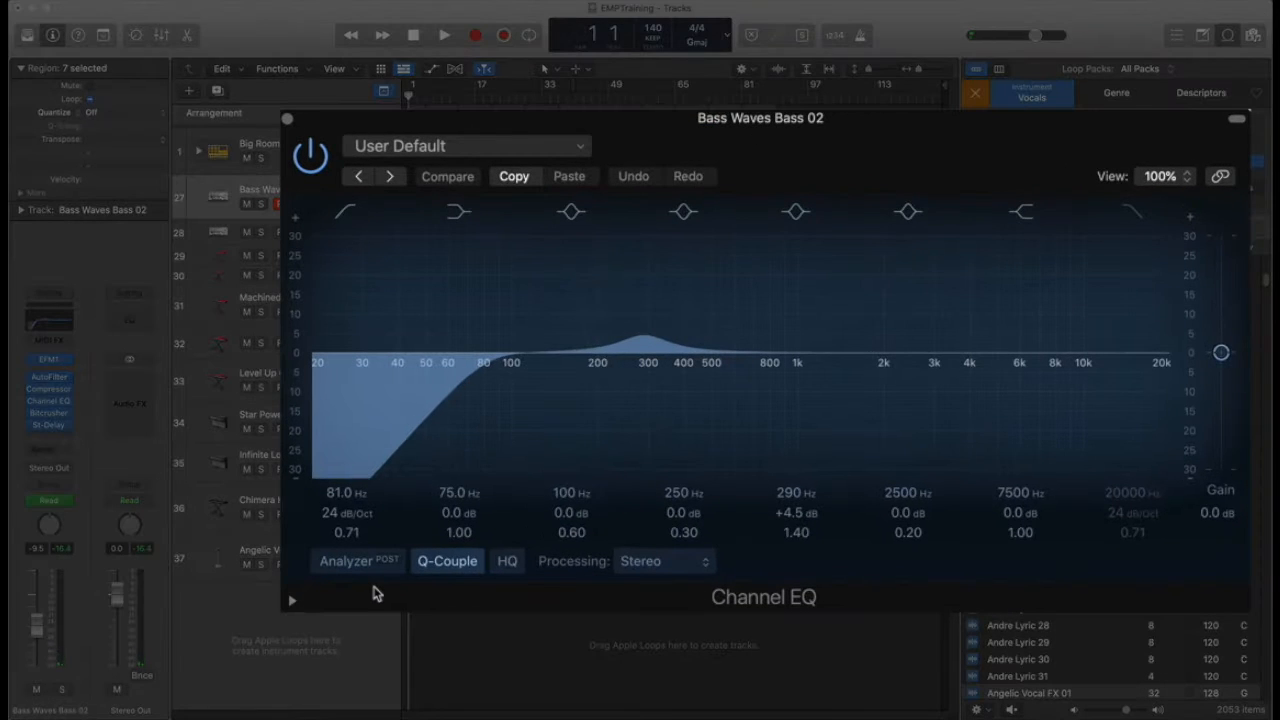
pyautogui.click(372, 566)
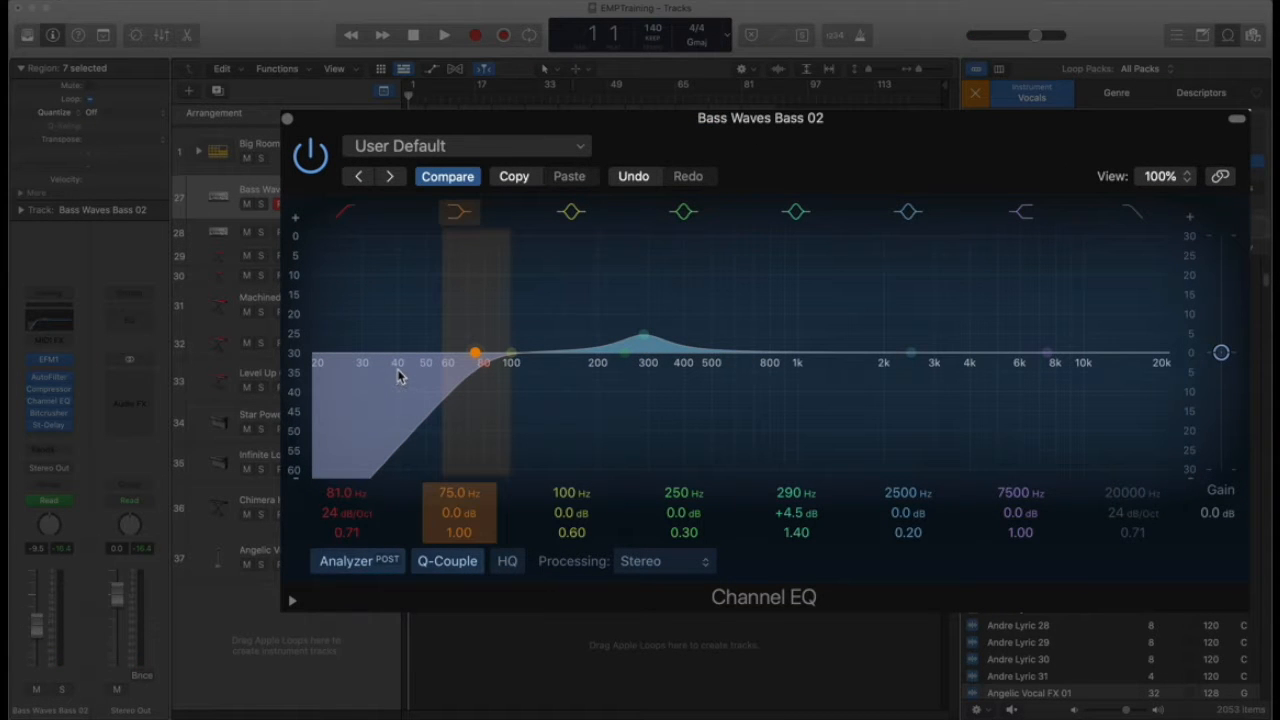
pyautogui.press('space')
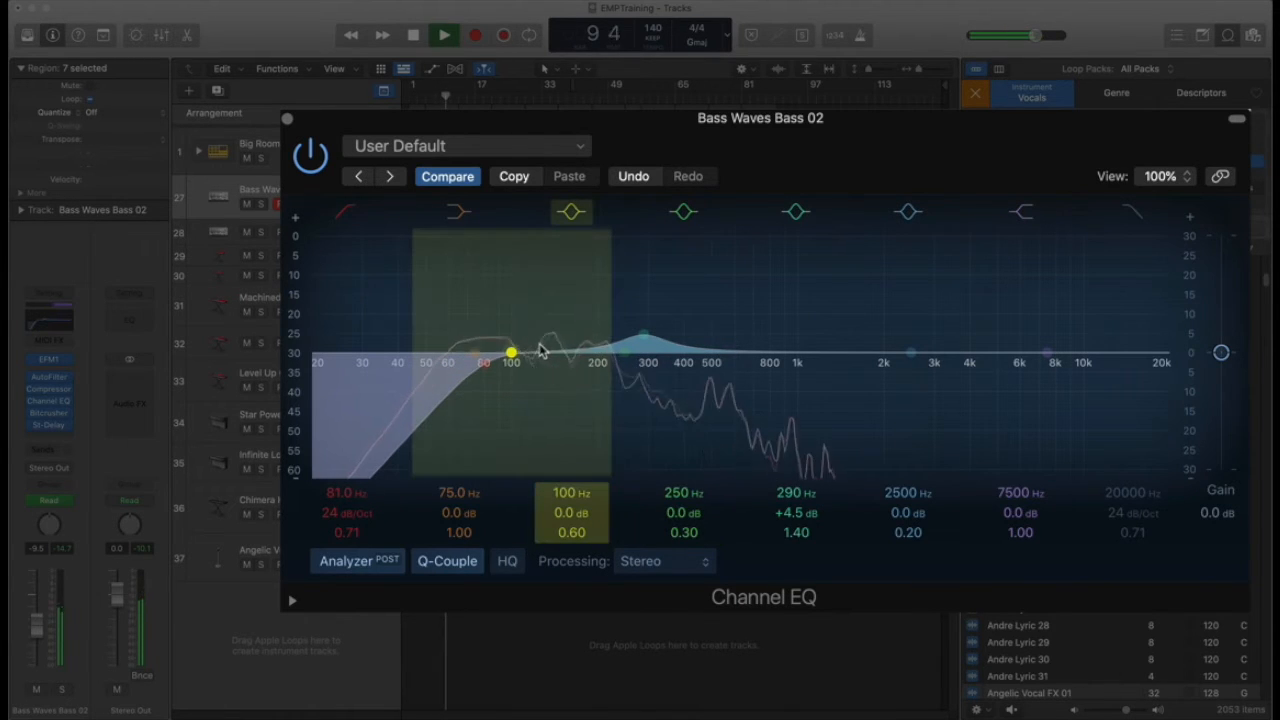
pyautogui.press('space')
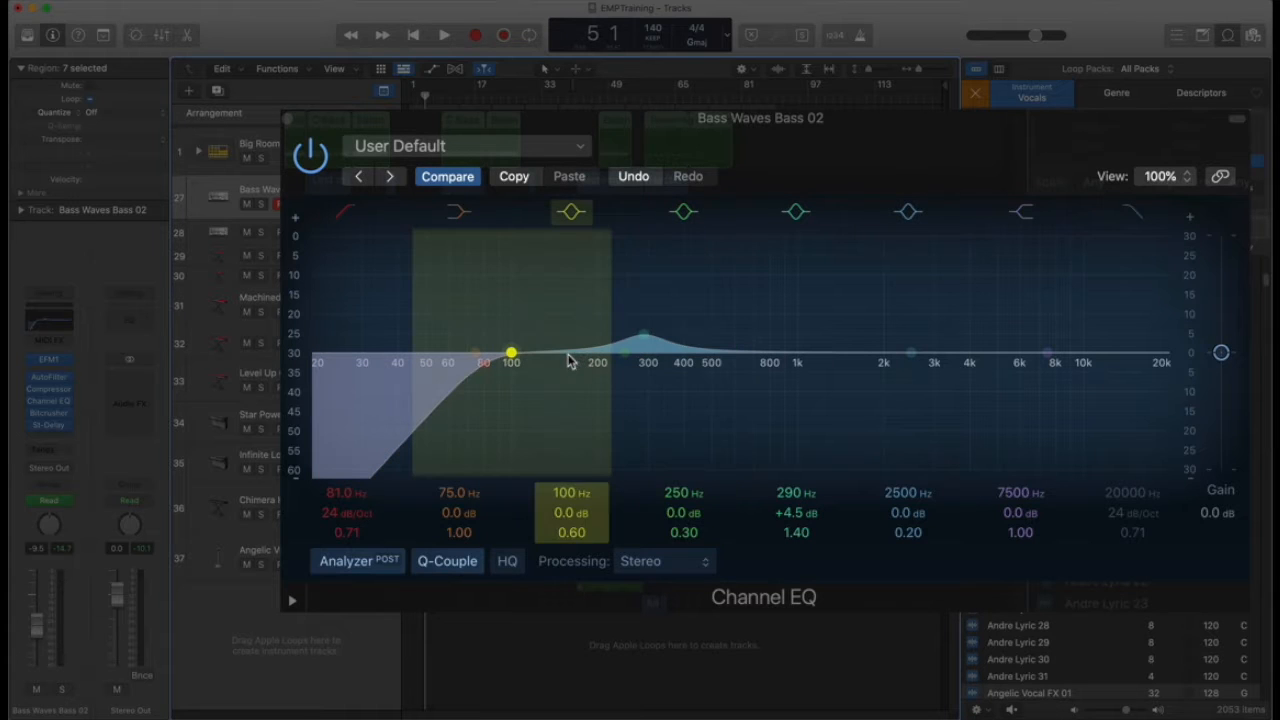
pyautogui.press('space')
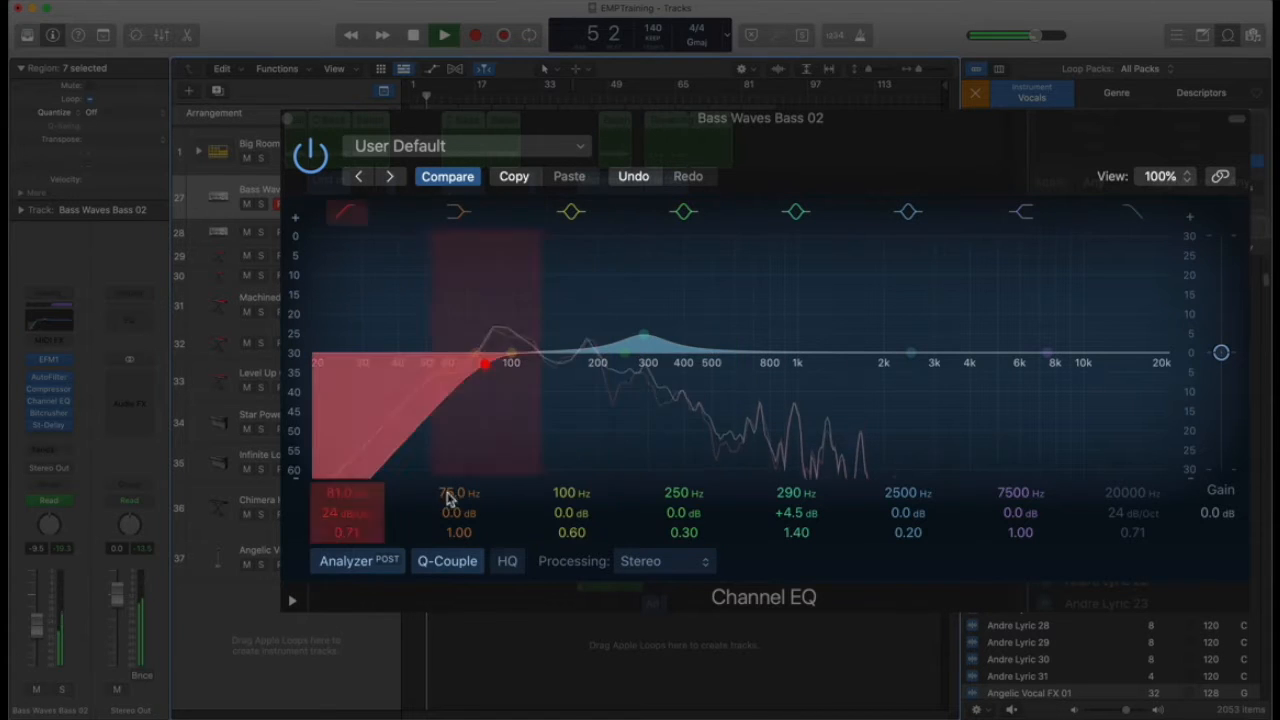
# Boost the bass EQ by 7.1 dB at 119 Hz, cut the high shelf by 18.2 dB from 1000 Hz, and close the EQ
pyautogui.moveTo(514, 360); pyautogui.dragTo(555, 333)
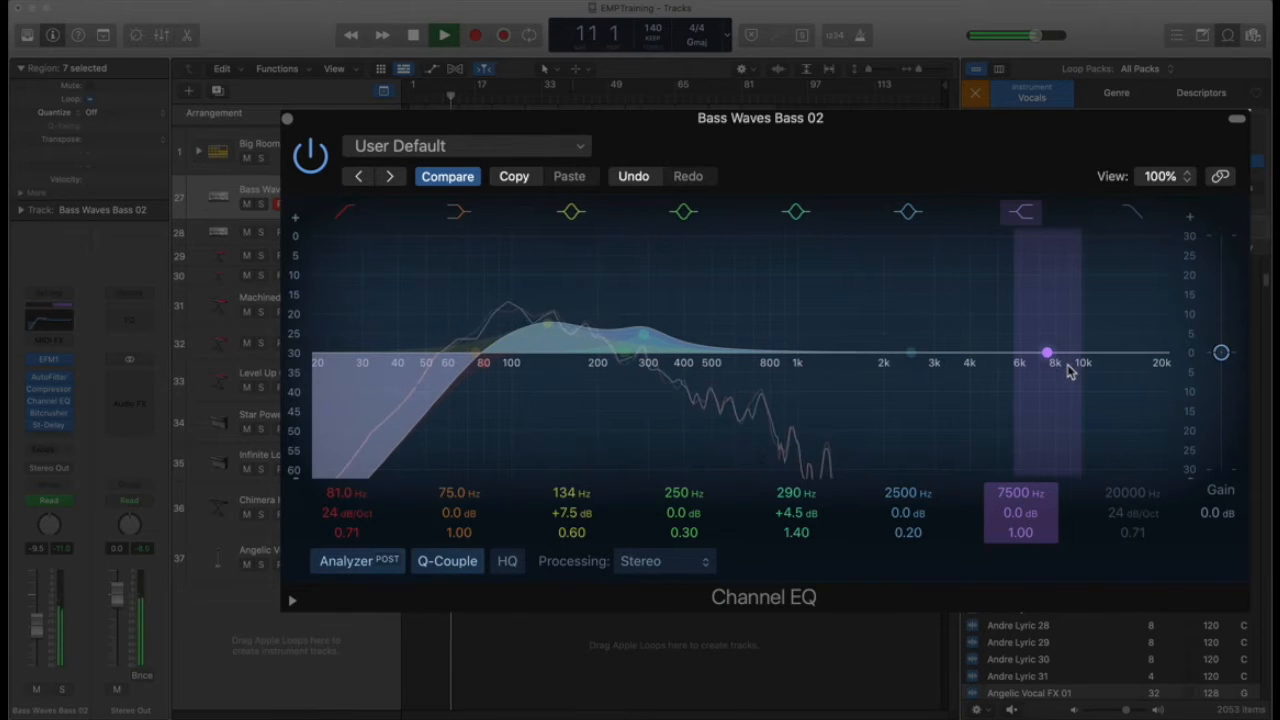
pyautogui.moveTo(1050, 357); pyautogui.dragTo(801, 447)
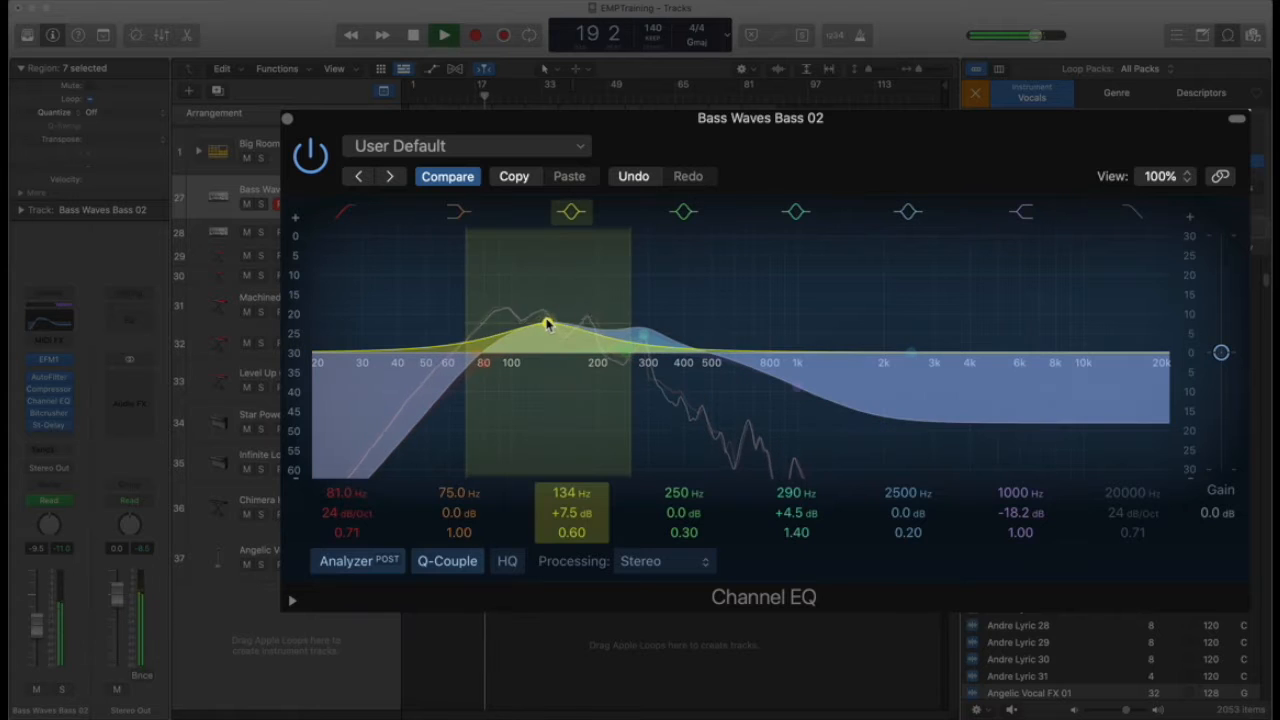
pyautogui.moveTo(548, 325); pyautogui.dragTo(533, 326)
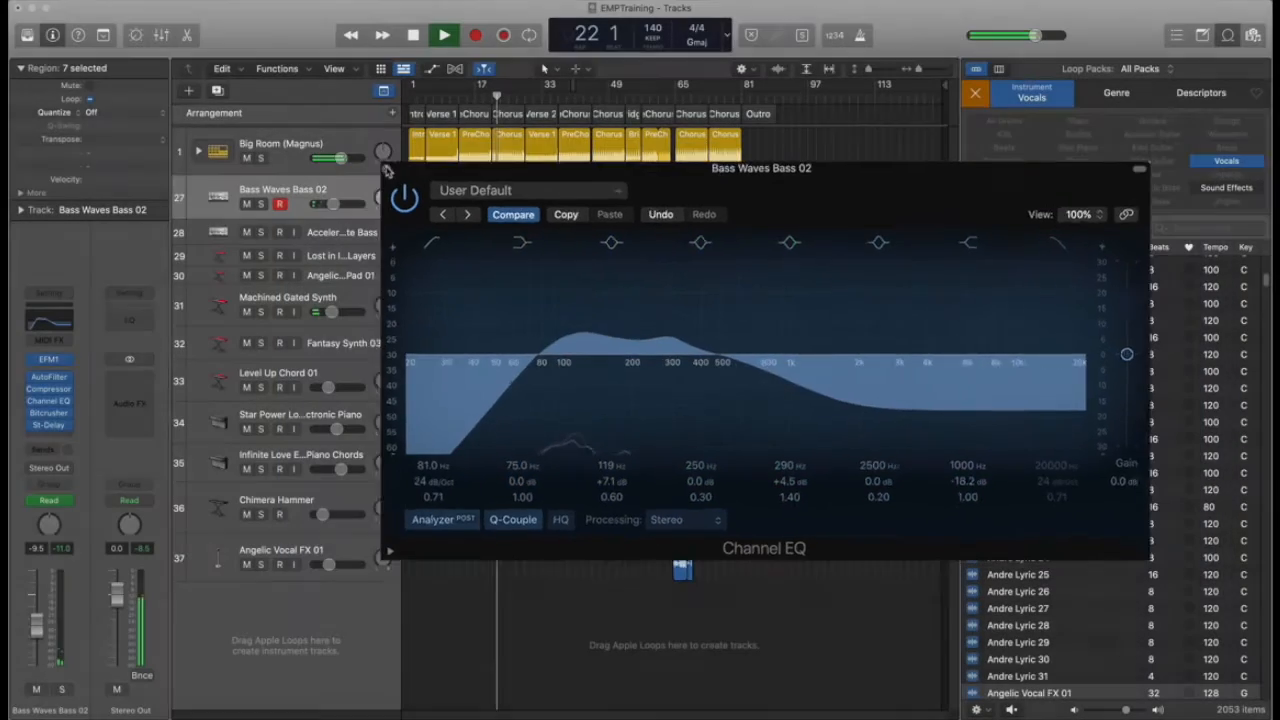
pyautogui.click(388, 171)
pyautogui.press('space')
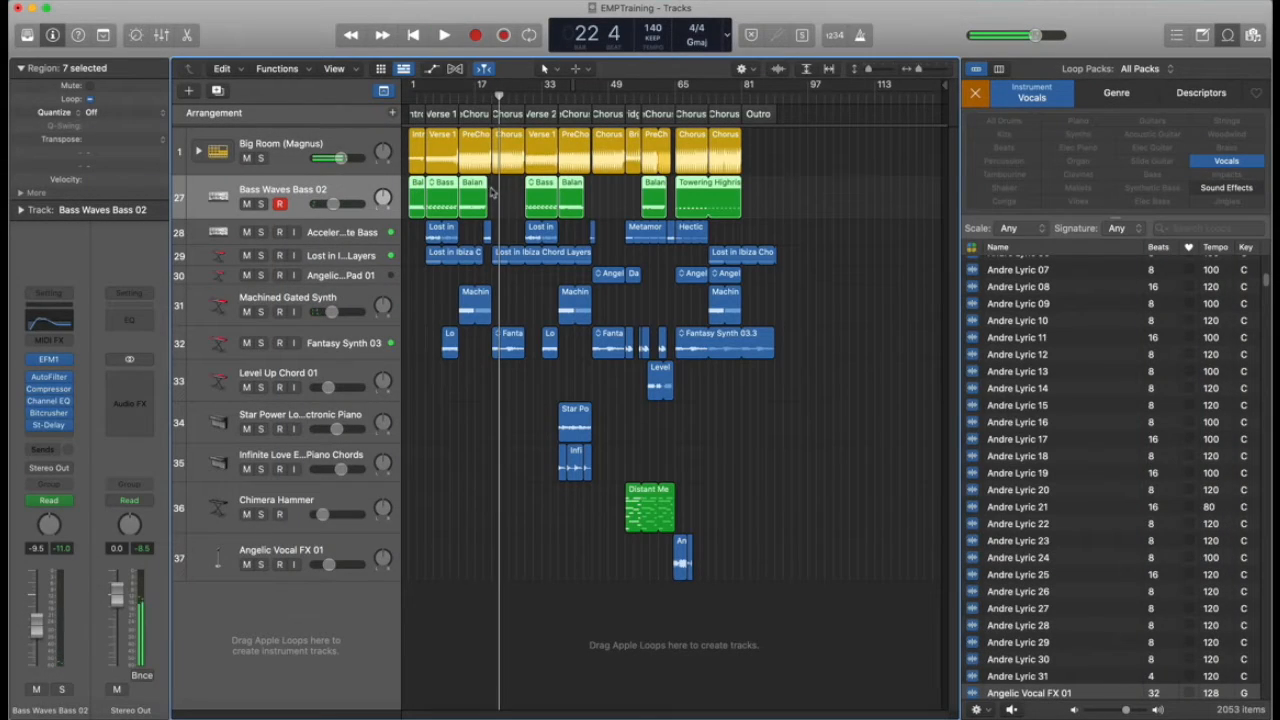
# Show volume automation on the Bass Waves Bass 02 track and add volume points around the transition from intro to Verse 1
pyautogui.press('Return')
pyautogui.press('p')
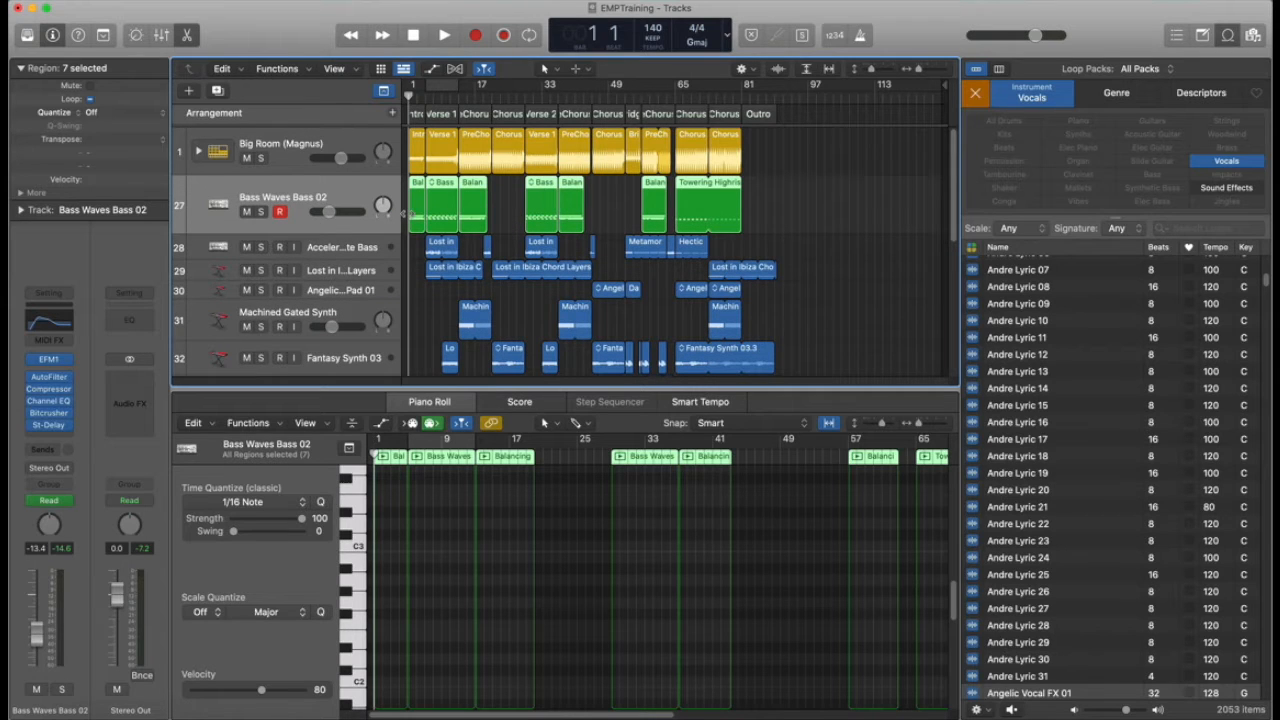
pyautogui.press('a')
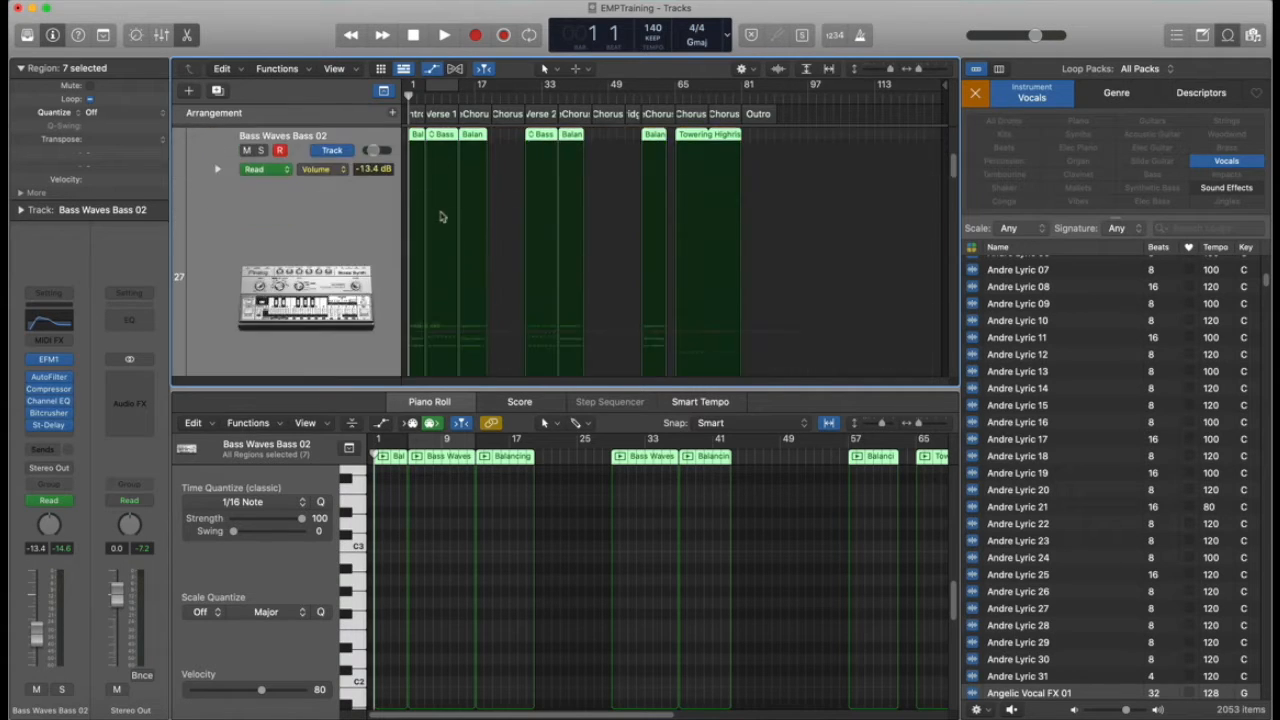
pyautogui.click(450, 327)
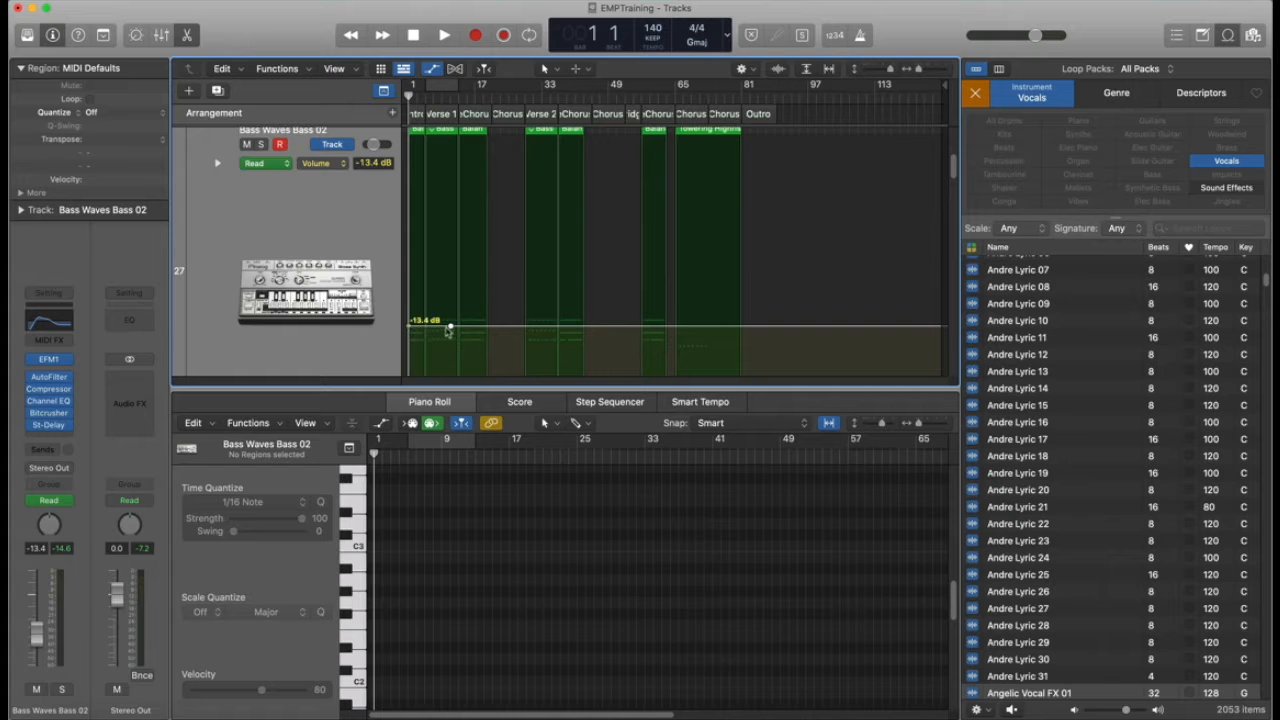
pyautogui.click(426, 327)
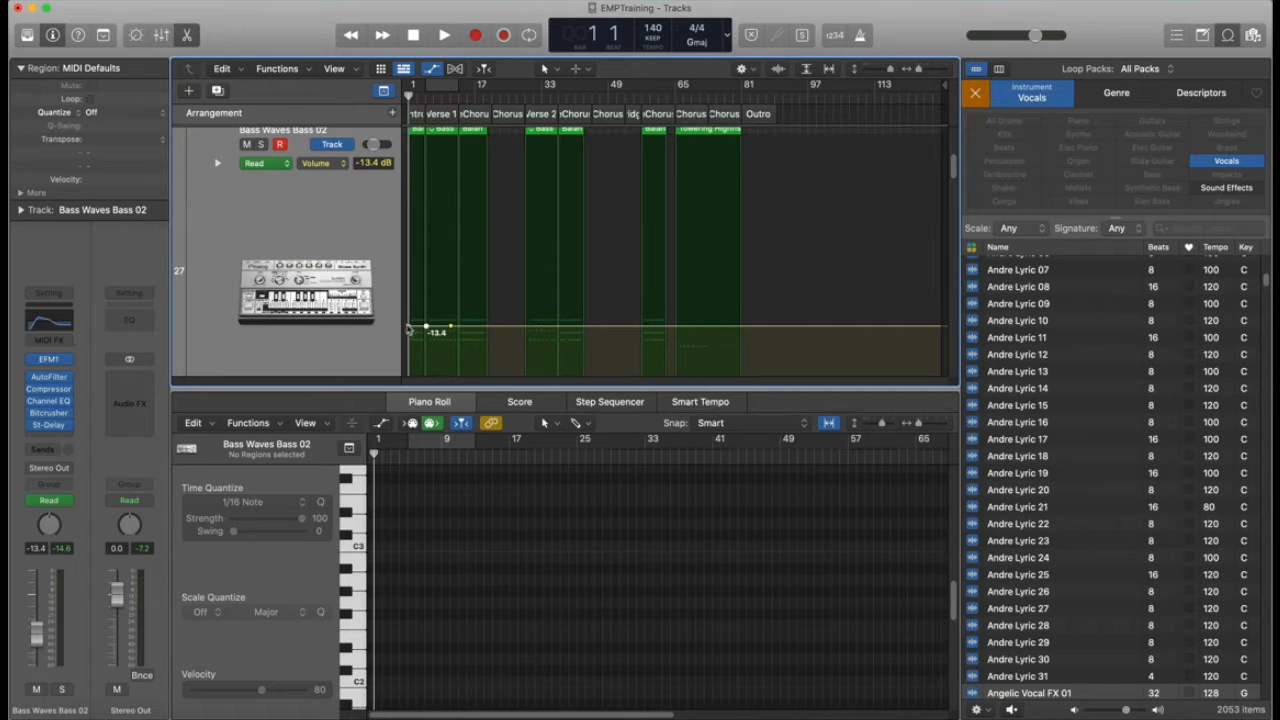
pyautogui.scroll(-5, 408, 330)
pyautogui.click(408, 228)
pyautogui.moveTo(417, 228); pyautogui.dragTo(432, 230)
pyautogui.press('super+z')
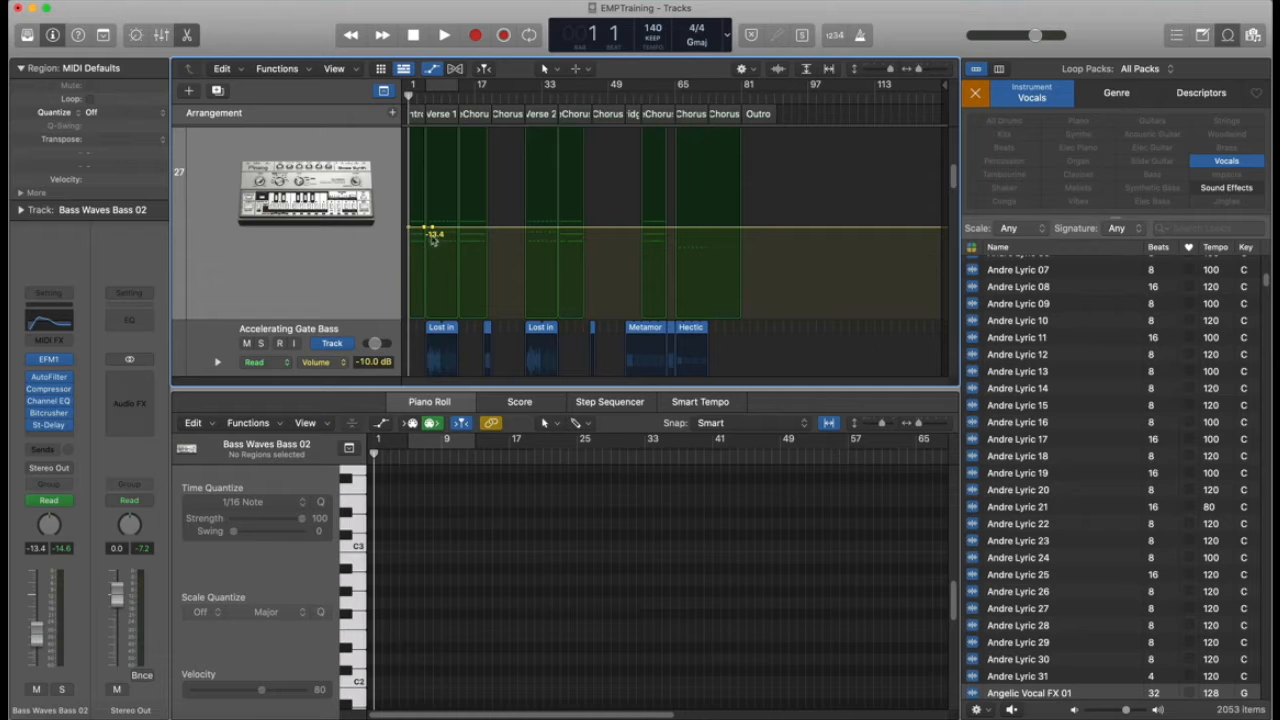
# Lower the bass volume automation to -21.9 dB in the intro and -15.1 dB from Verse 1 on, auditioning the track soloed
pyautogui.moveTo(416, 233); pyautogui.dragTo(416, 325)
pyautogui.press('space')
pyautogui.press('s')
pyautogui.press('space')
pyautogui.scroll(5, 206, 308)
pyautogui.scroll(-4, 320, 270)
pyautogui.scroll(-3, 322, 268)
pyautogui.click(418, 308)
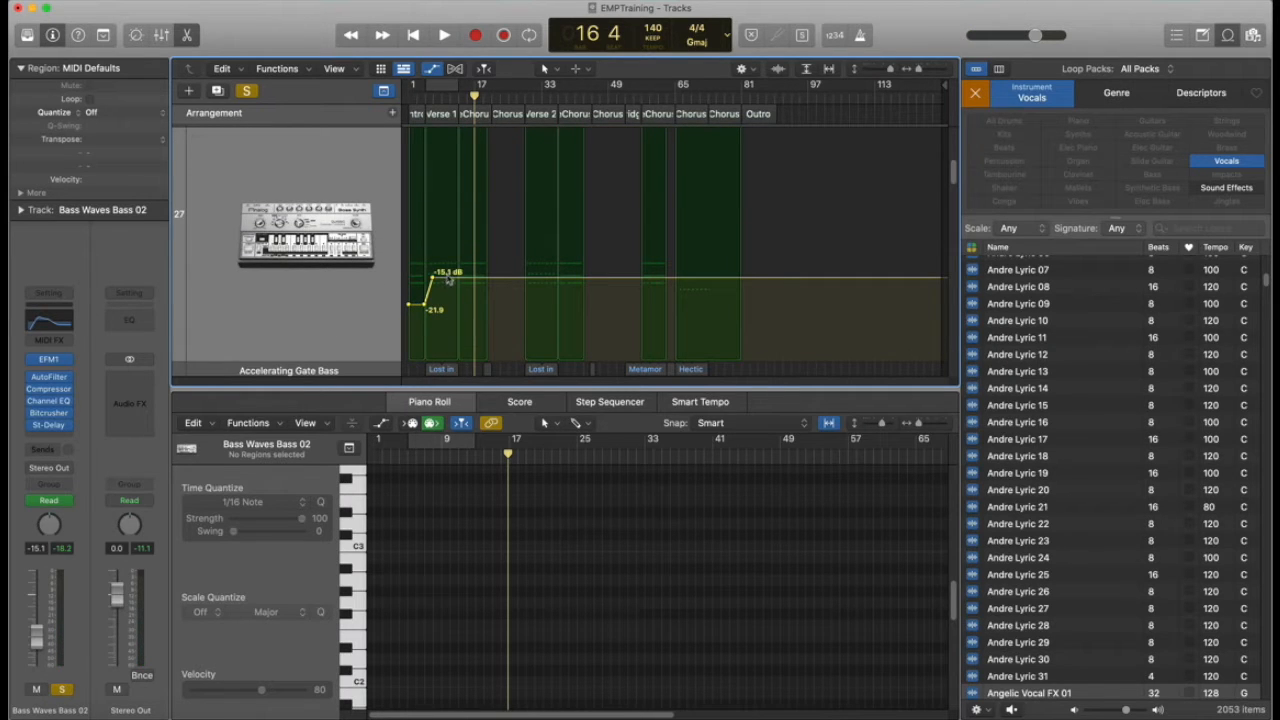
# Solo the Big Room (Magnus) drum track instead of the bass and hide the automation
pyautogui.scroll(5, 350, 239)
pyautogui.click(260, 319)
pyautogui.scroll(2, 407, 214)
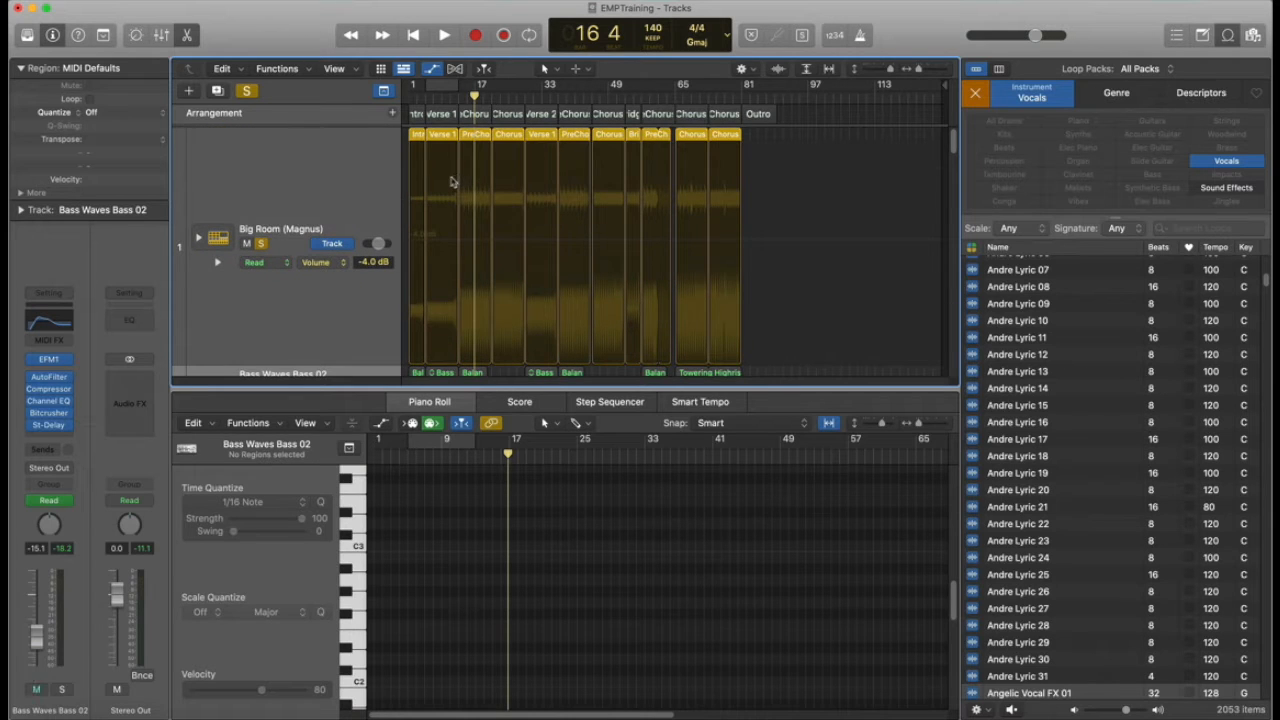
pyautogui.scroll(-2, 270, 294)
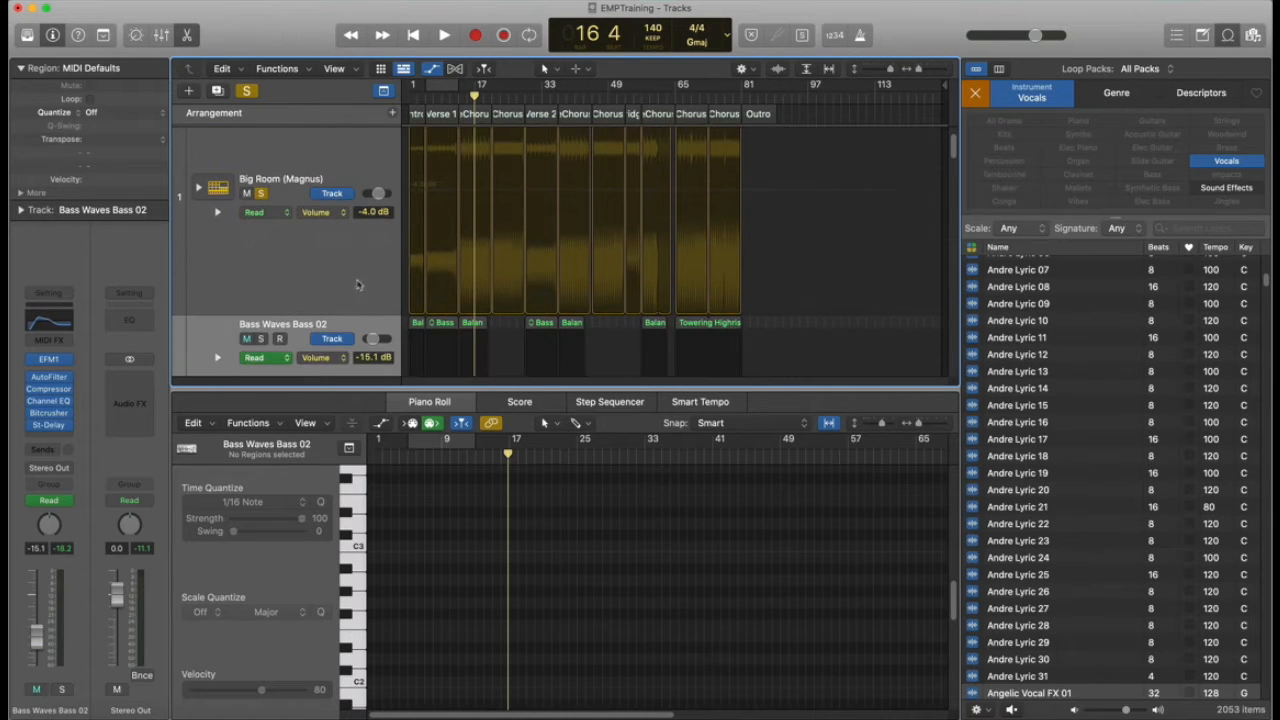
pyautogui.press('a')
pyautogui.scroll(2, 466, 210)
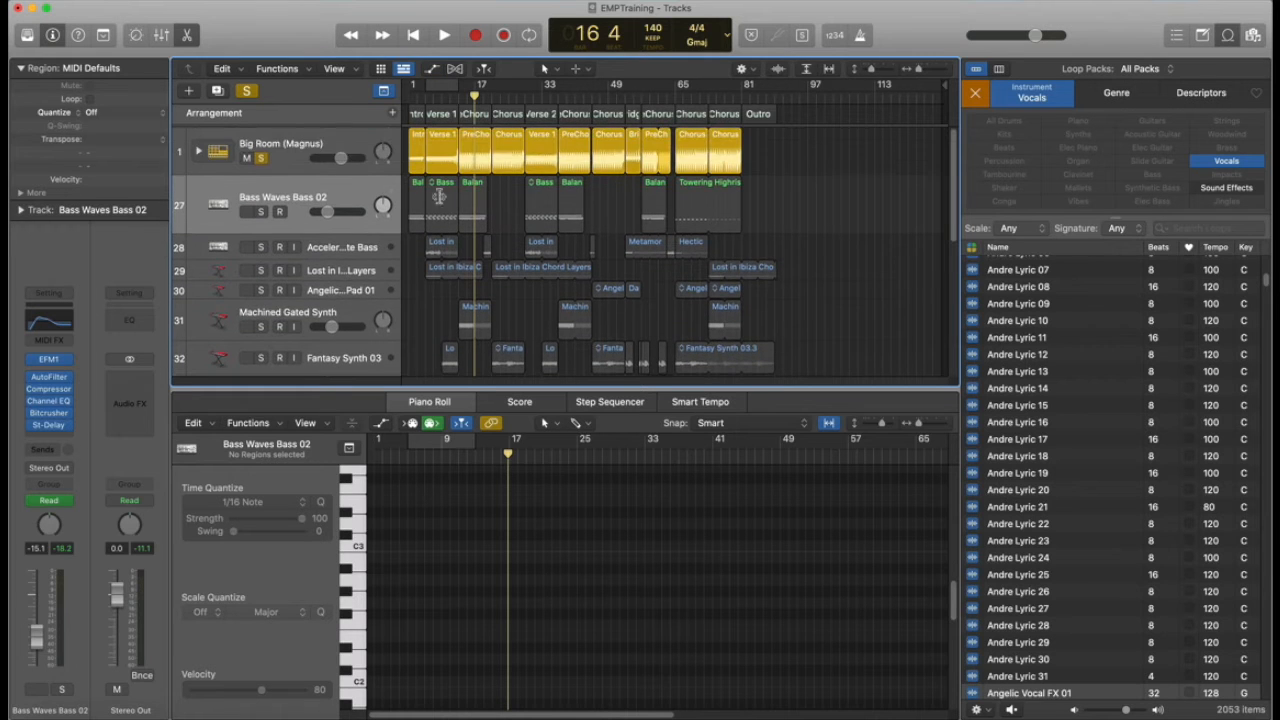
# Expand the Big Room (Magnus) drum stack, audition its Scoop sub-track soloed during playback, and mute Scoop
pyautogui.click(261, 159)
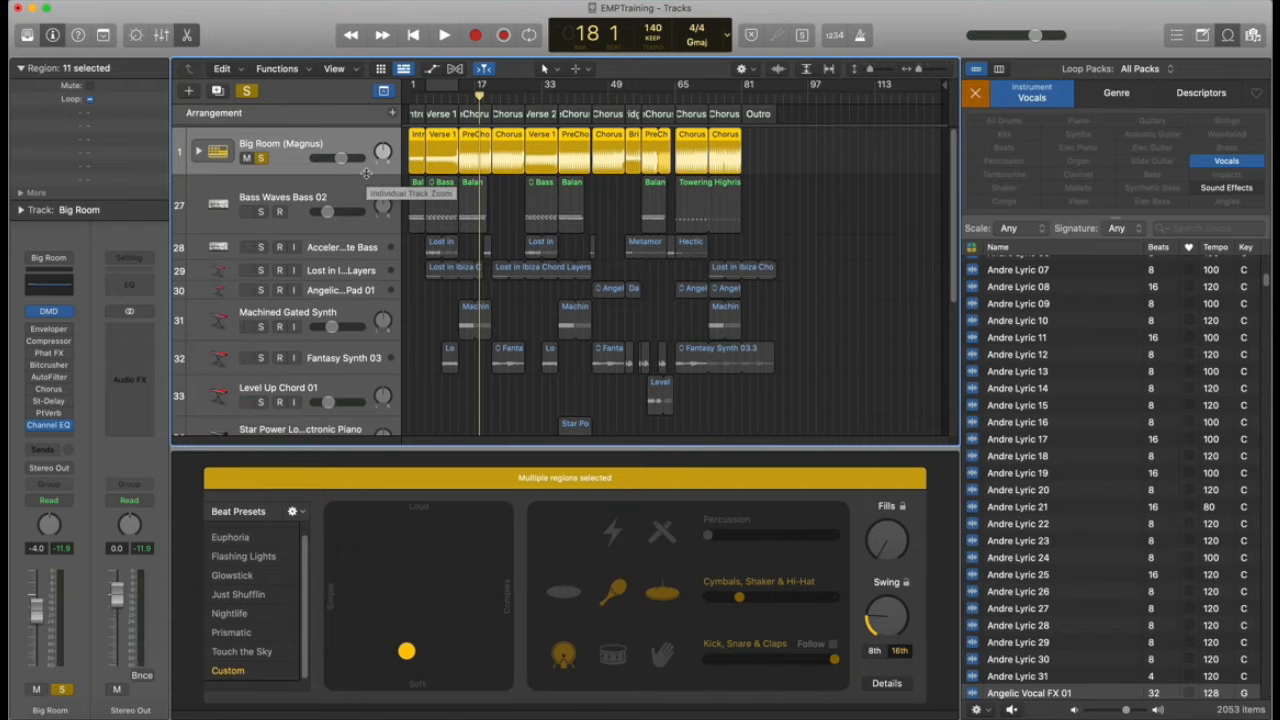
pyautogui.moveTo(197, 152); pyautogui.dragTo(191, 152)
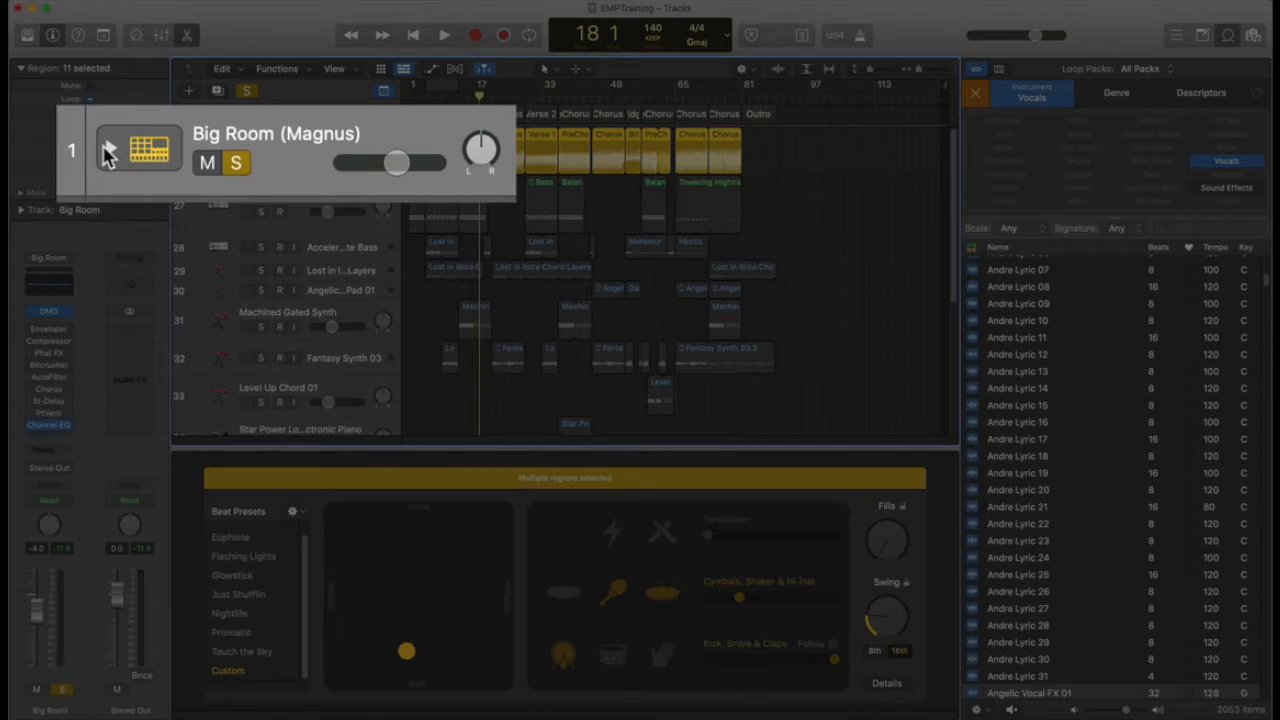
pyautogui.click(198, 150)
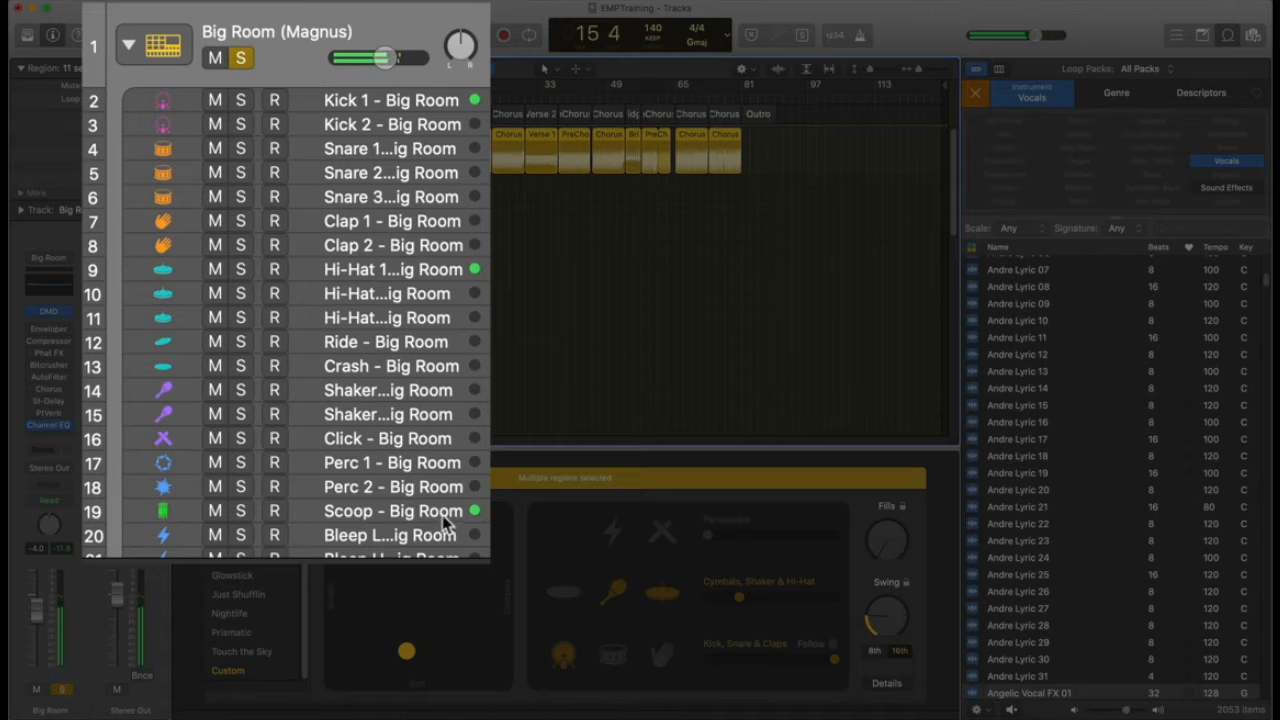
pyautogui.click(241, 511)
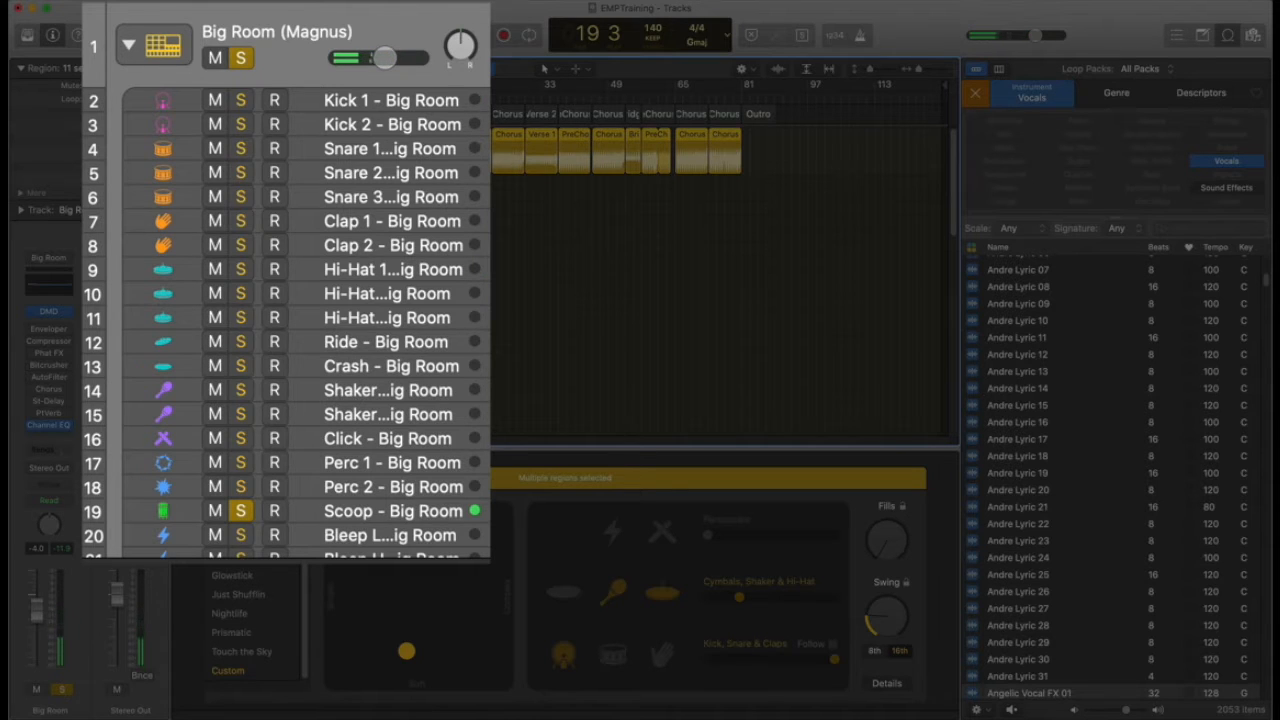
pyautogui.click(215, 511)
pyautogui.click(240, 511)
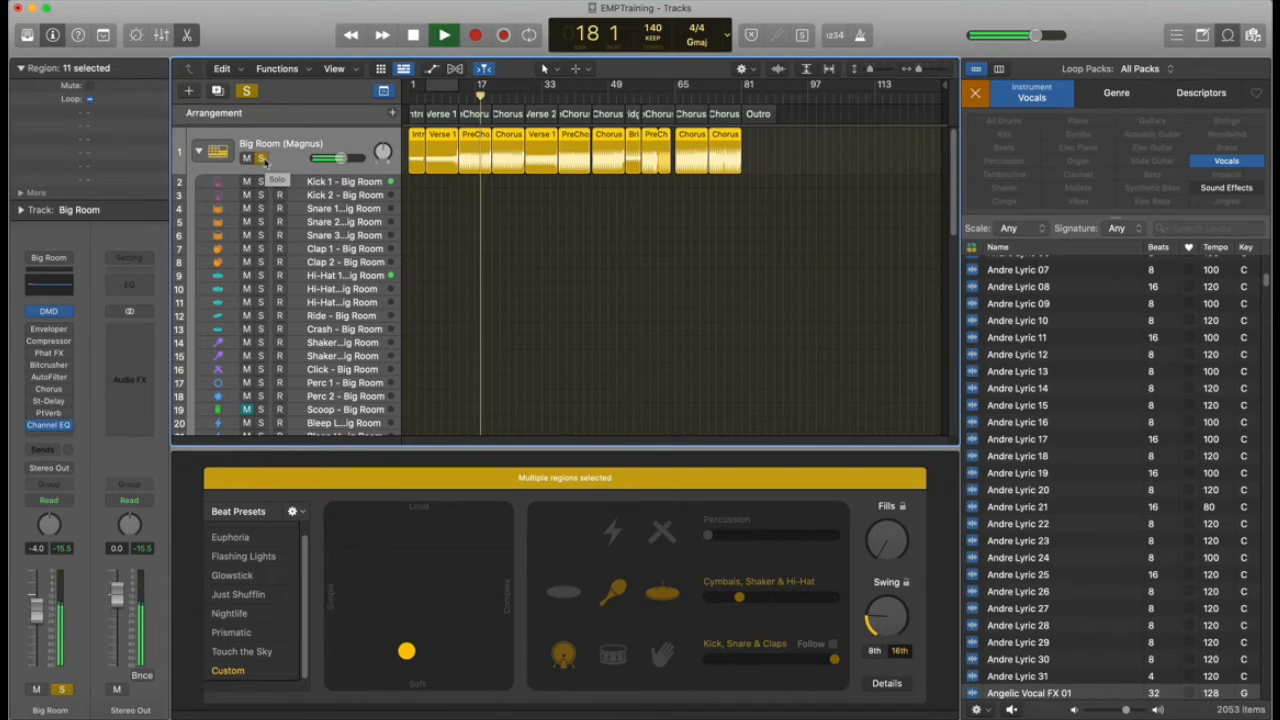
pyautogui.press('space')
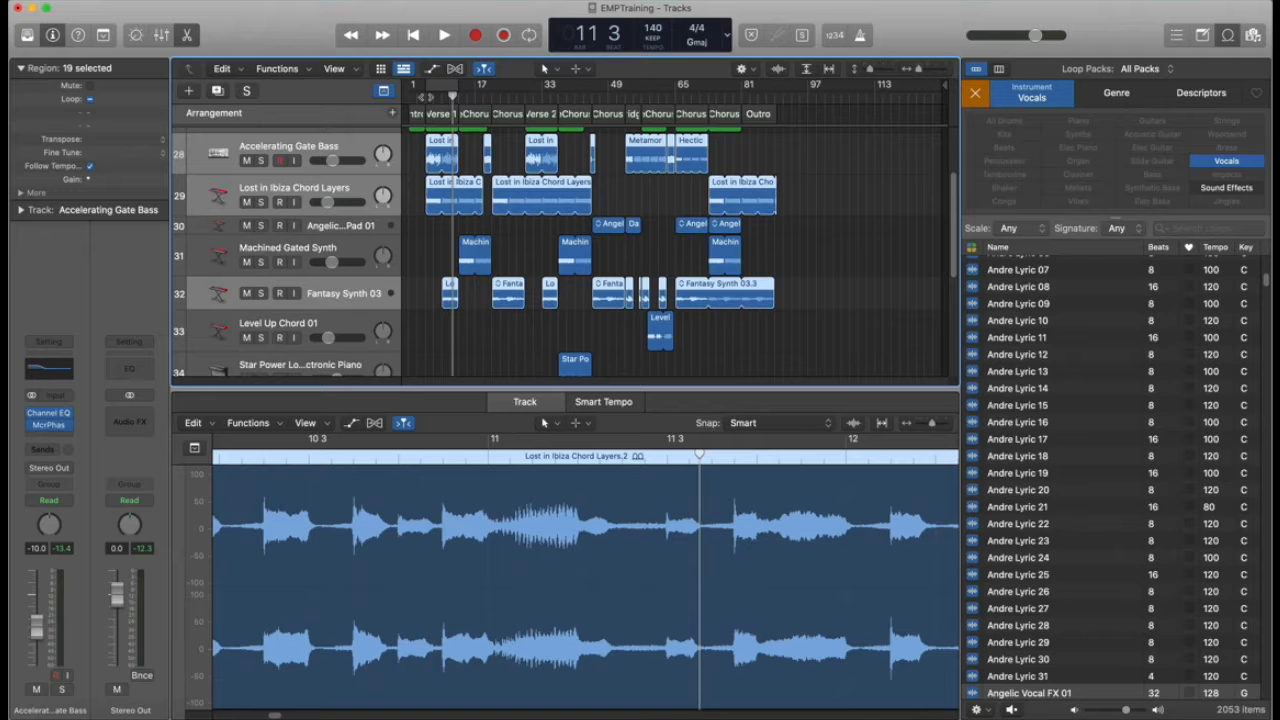
# Play from near Verse 1 and lower the selected bass, chord and synth tracks together until Accelerating Gate Bass is at -12.2 dB
pyautogui.click(426, 97)
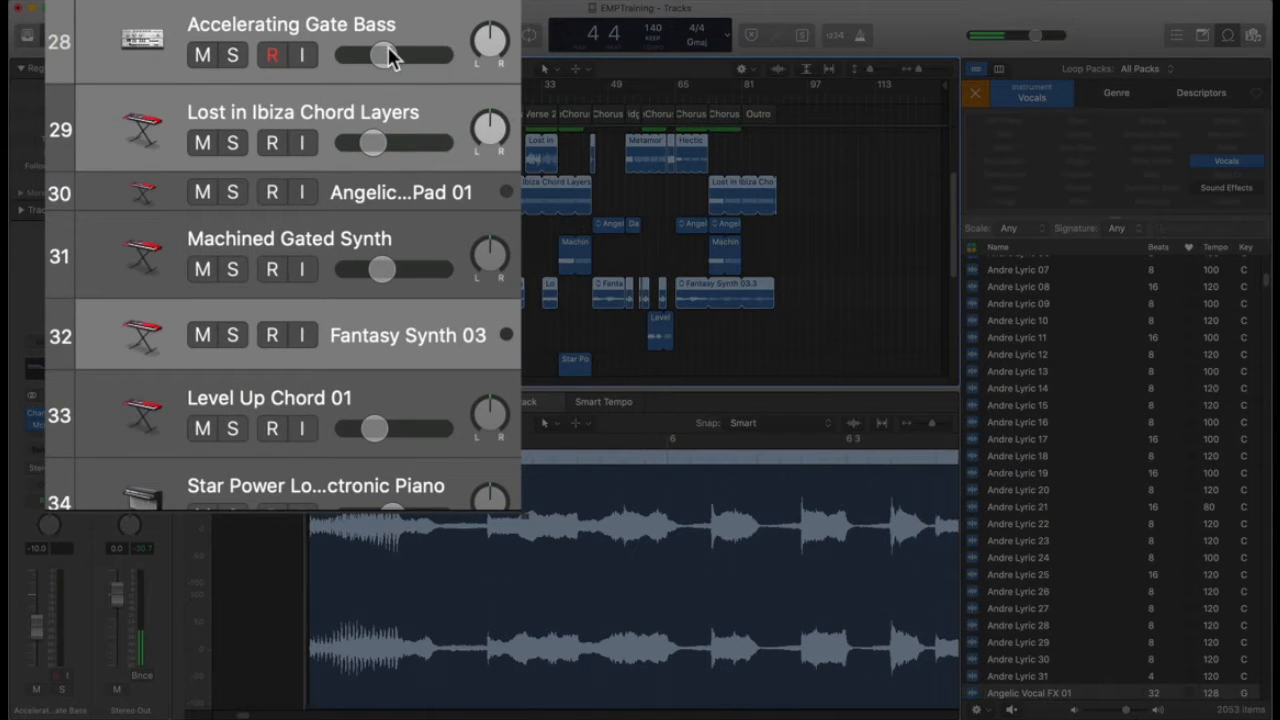
pyautogui.press('space')
pyautogui.moveTo(385, 57); pyautogui.dragTo(379, 57)
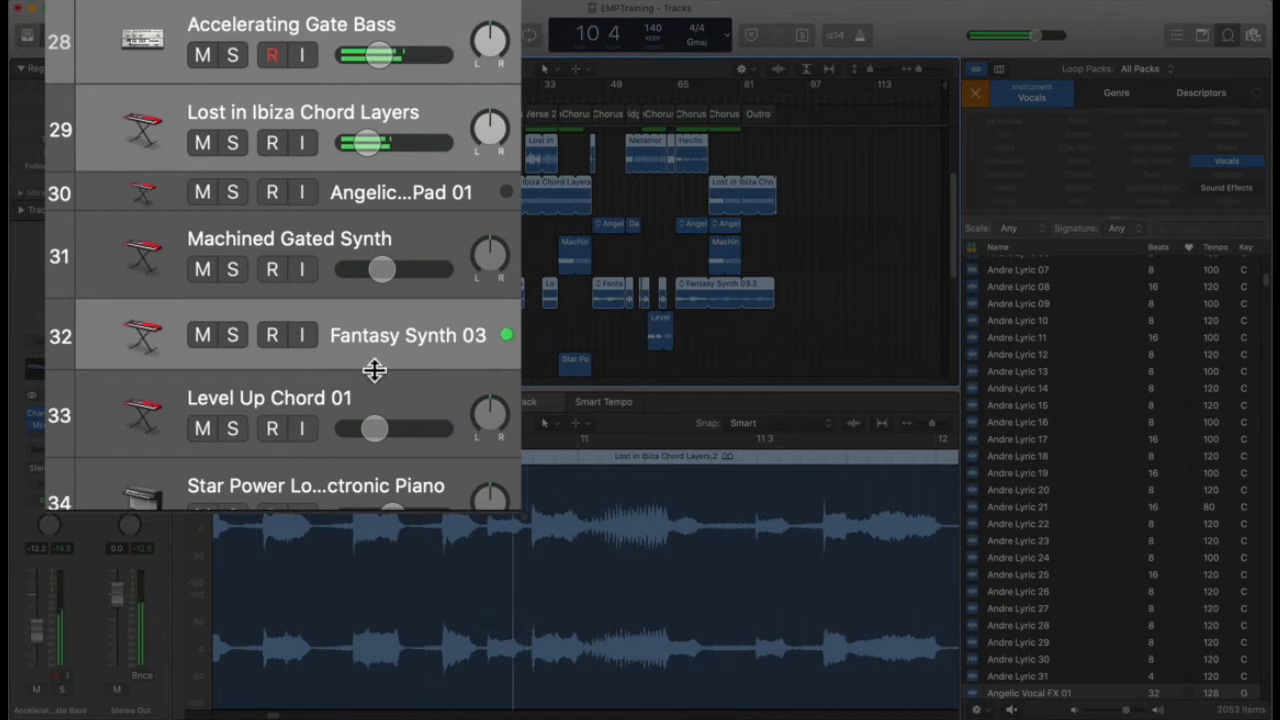
# Enlarge the Fantasy Synth 03 track, select it alone and set its volume to -21.5 dB during playback
pyautogui.moveTo(371, 366); pyautogui.dragTo(376, 398)
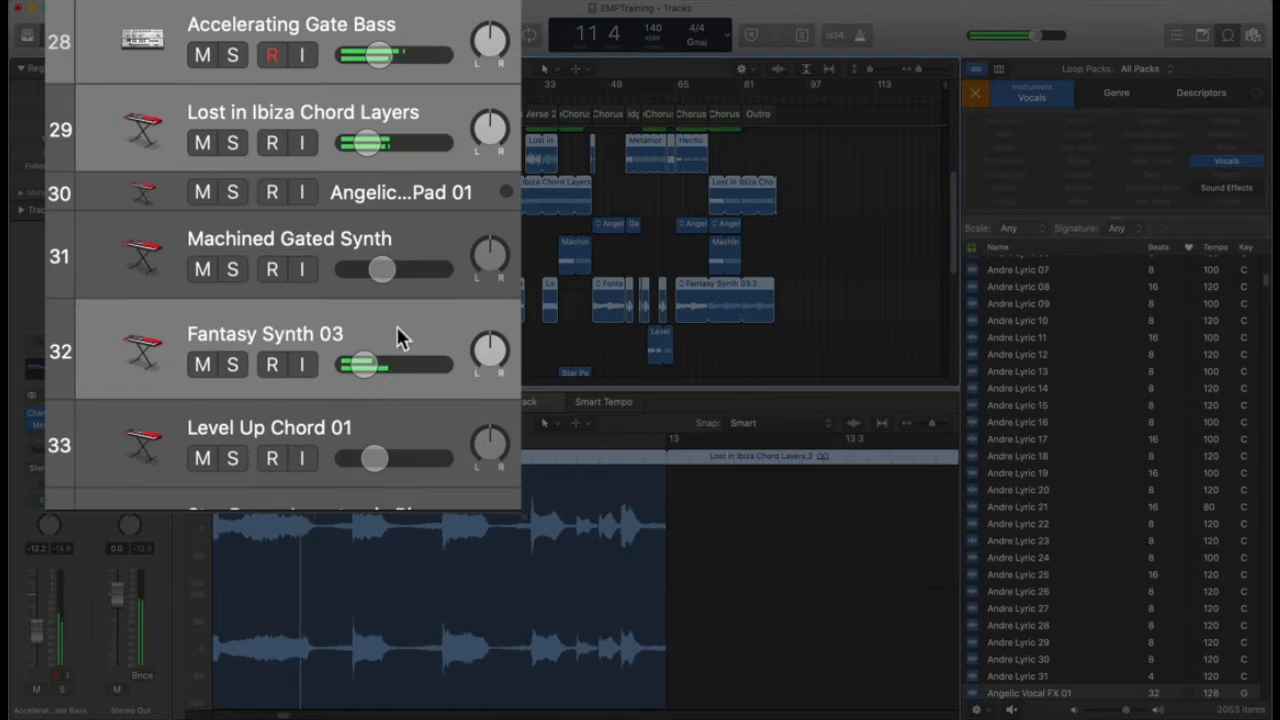
pyautogui.click(420, 333)
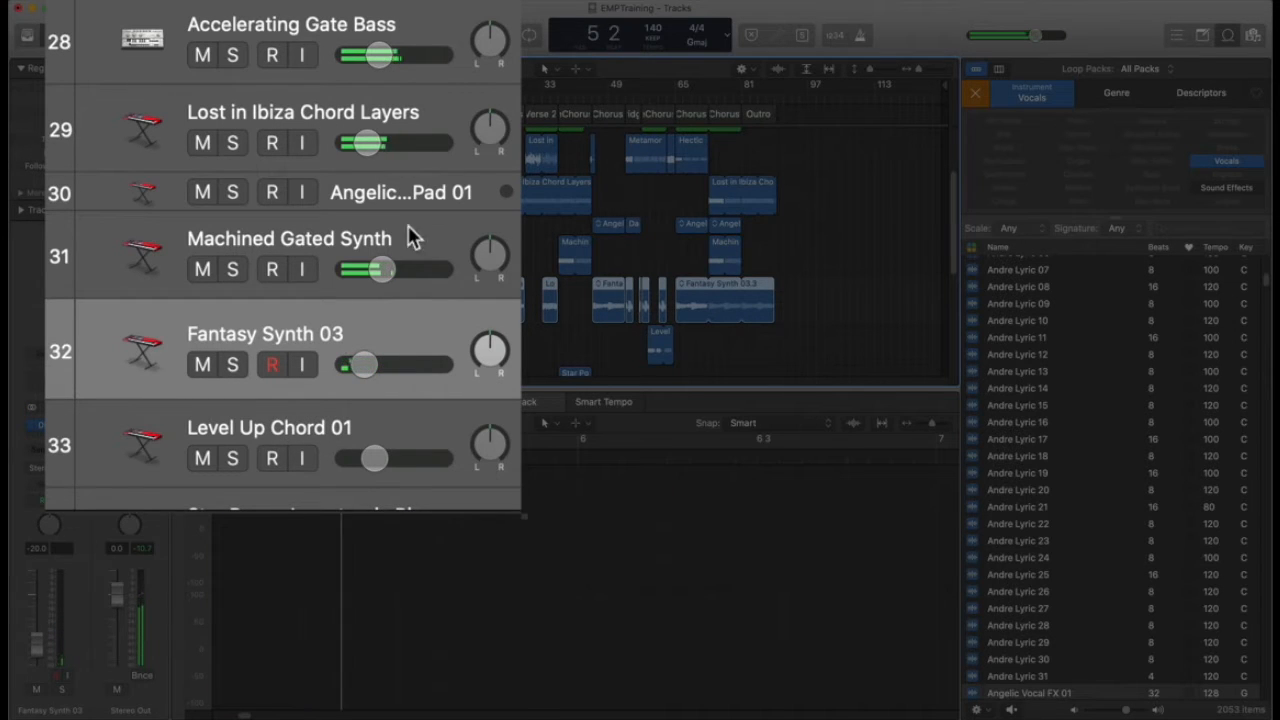
pyautogui.moveTo(359, 366); pyautogui.dragTo(357, 366)
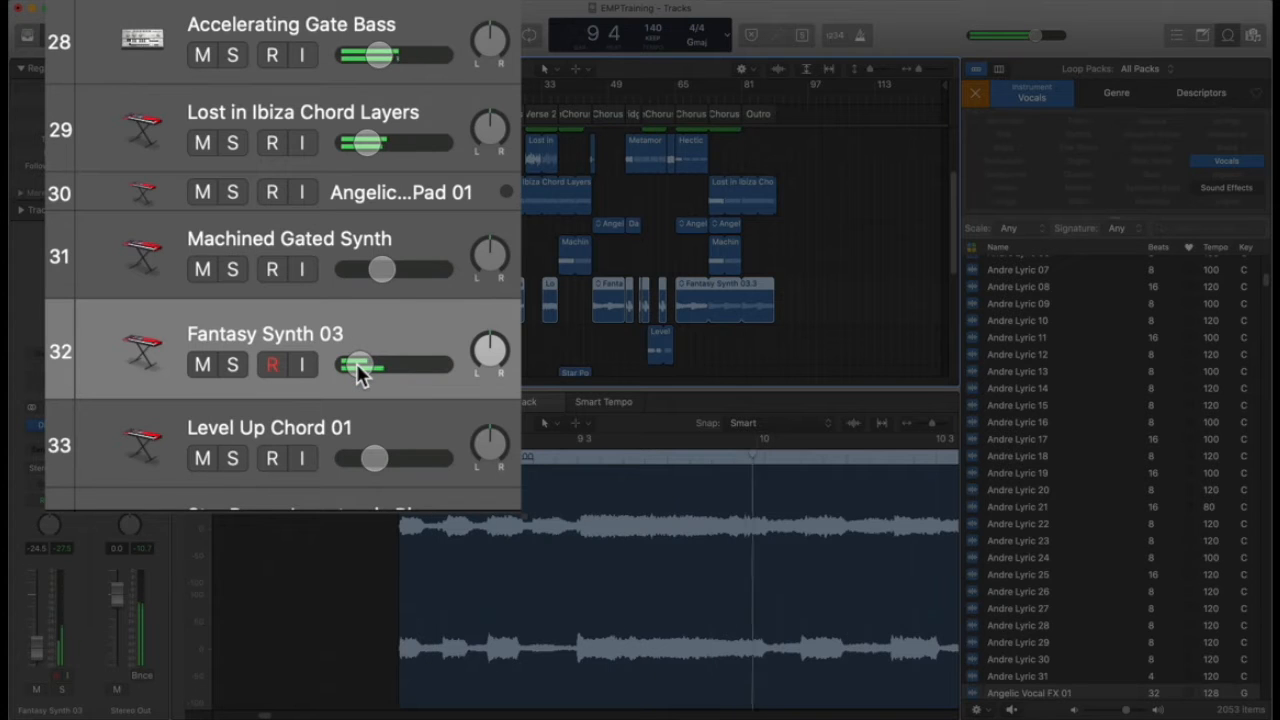
pyautogui.moveTo(358, 371); pyautogui.dragTo(366, 373)
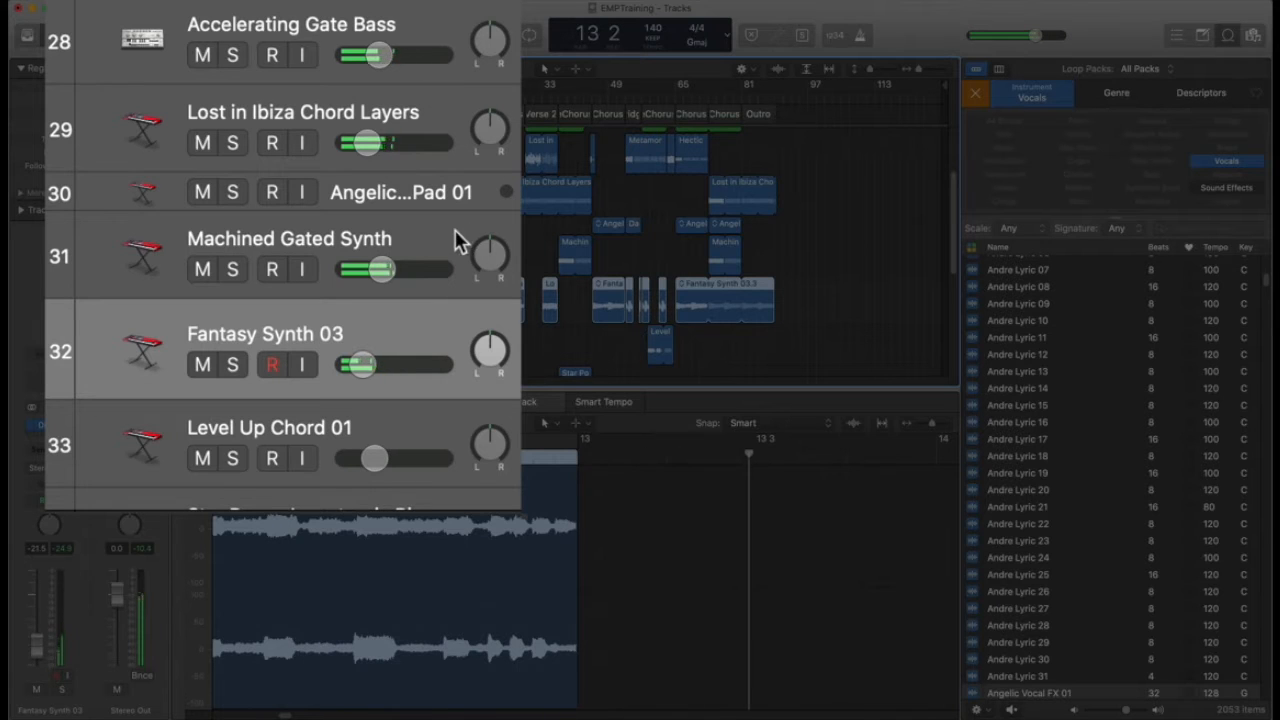
# Enlarge the Machined Gated Synth track, set its volume to -13.8 dB and place the playhead at bar 14
pyautogui.moveTo(366, 294)
pyautogui.mouseDown()
pyautogui.moveTo(374, 383)
pyautogui.moveTo(366, 306)
pyautogui.mouseUp()
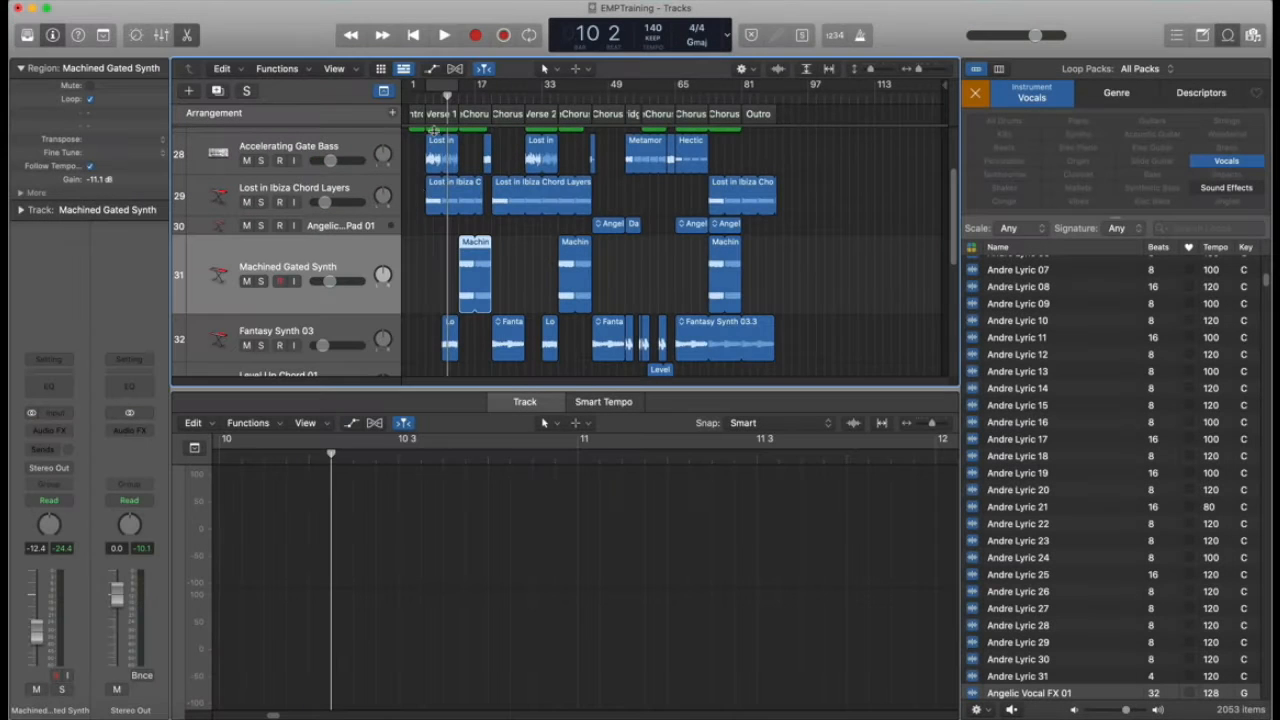
pyautogui.scroll(1, 436, 230)
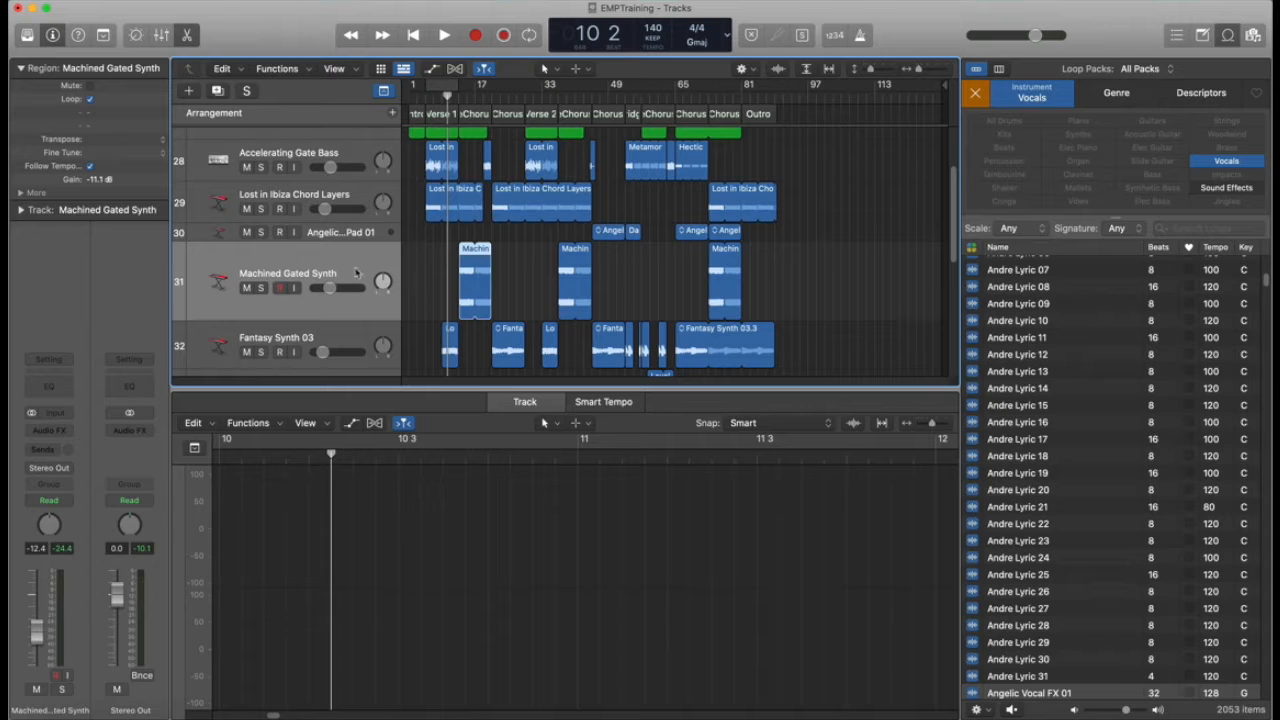
pyautogui.moveTo(332, 292); pyautogui.dragTo(328, 292)
pyautogui.click(461, 99)
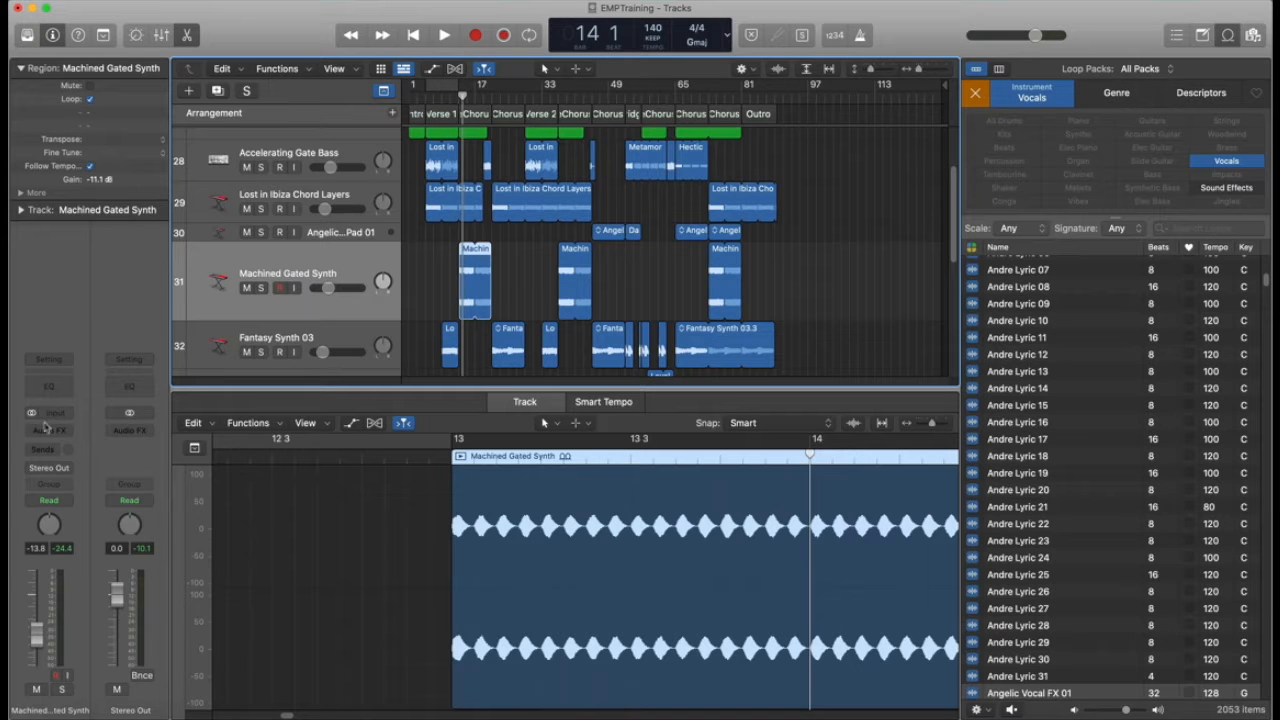
# Add a Channel EQ to Machined Gated Synth with a low-shelf boost of +3.8 dB at 195 Hz
pyautogui.click(59, 387)
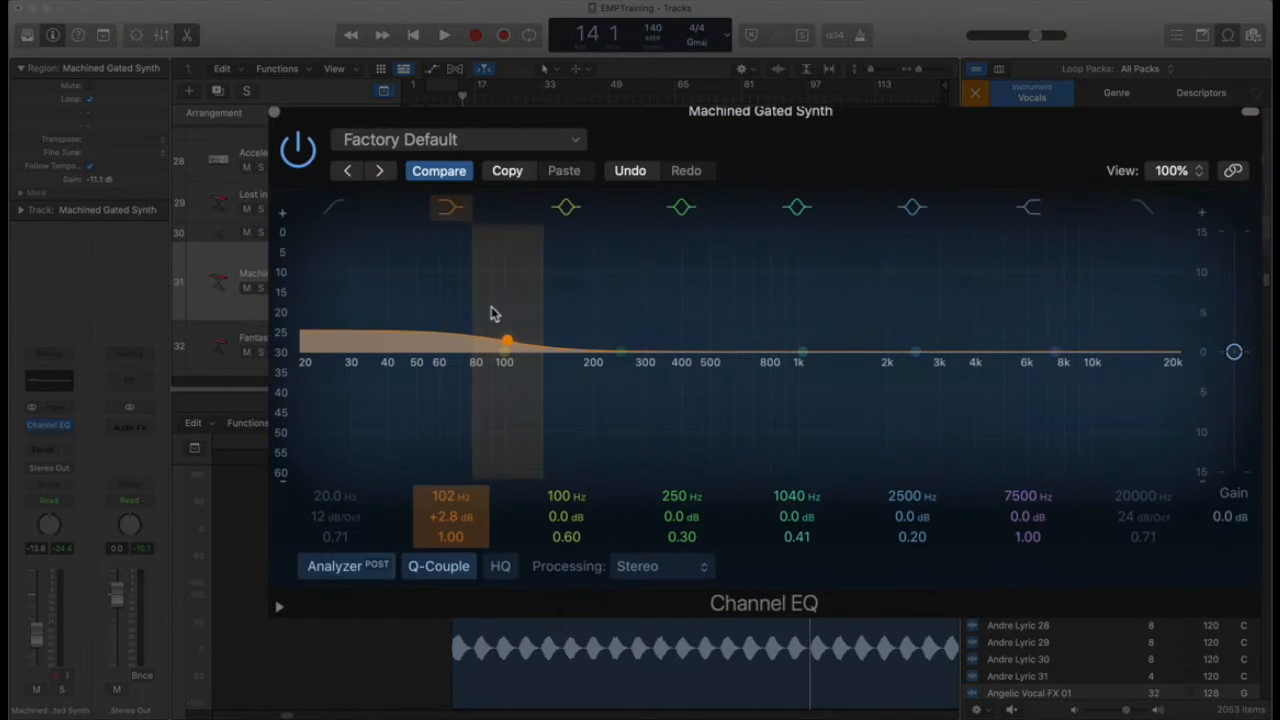
pyautogui.moveTo(490, 314); pyautogui.dragTo(485, 306)
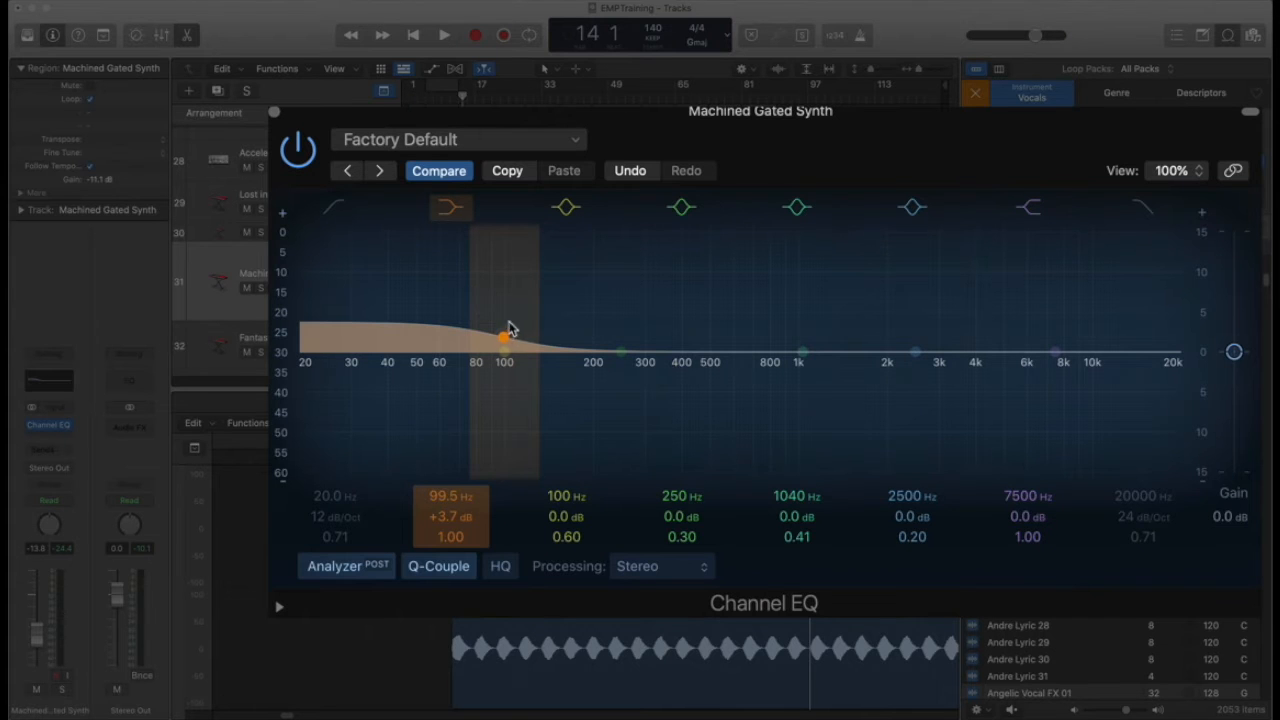
pyautogui.moveTo(508, 328); pyautogui.dragTo(637, 344)
pyautogui.click(411, 183)
# Add a stereo Microphaser to Machined Gated Synth and load its Micro Light preset
pyautogui.click(63, 428)
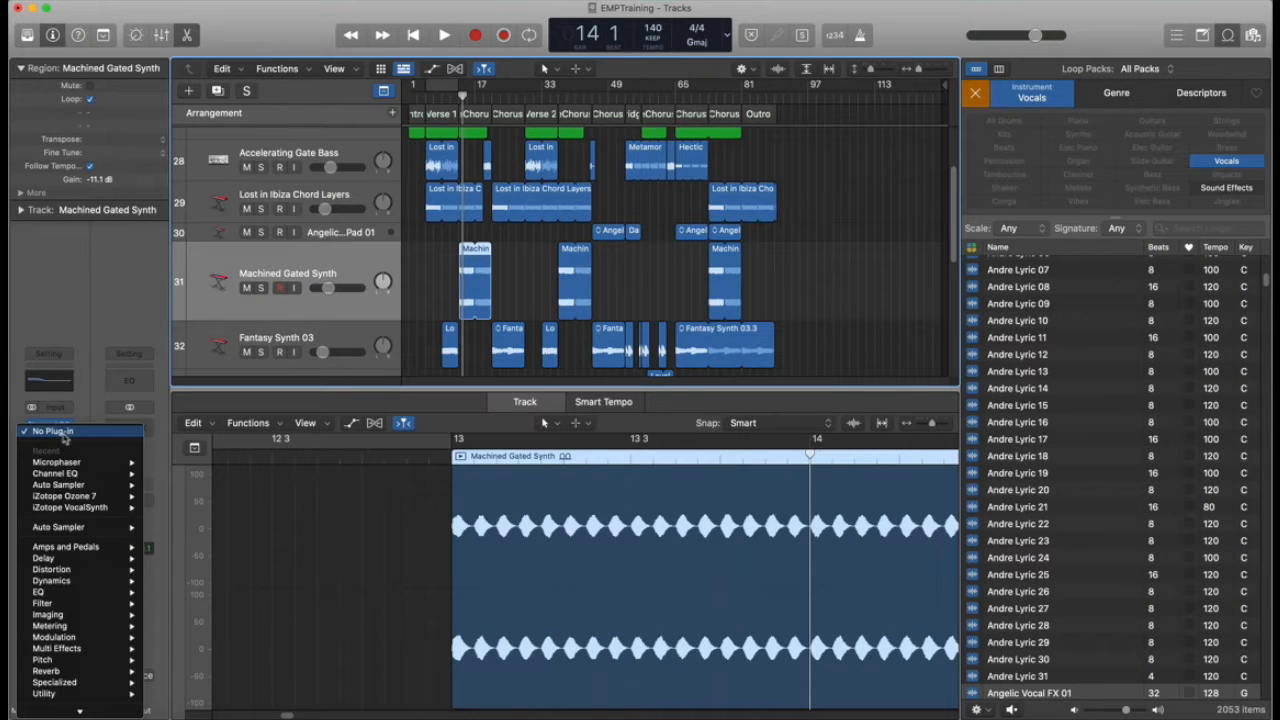
pyautogui.moveTo(91, 466)
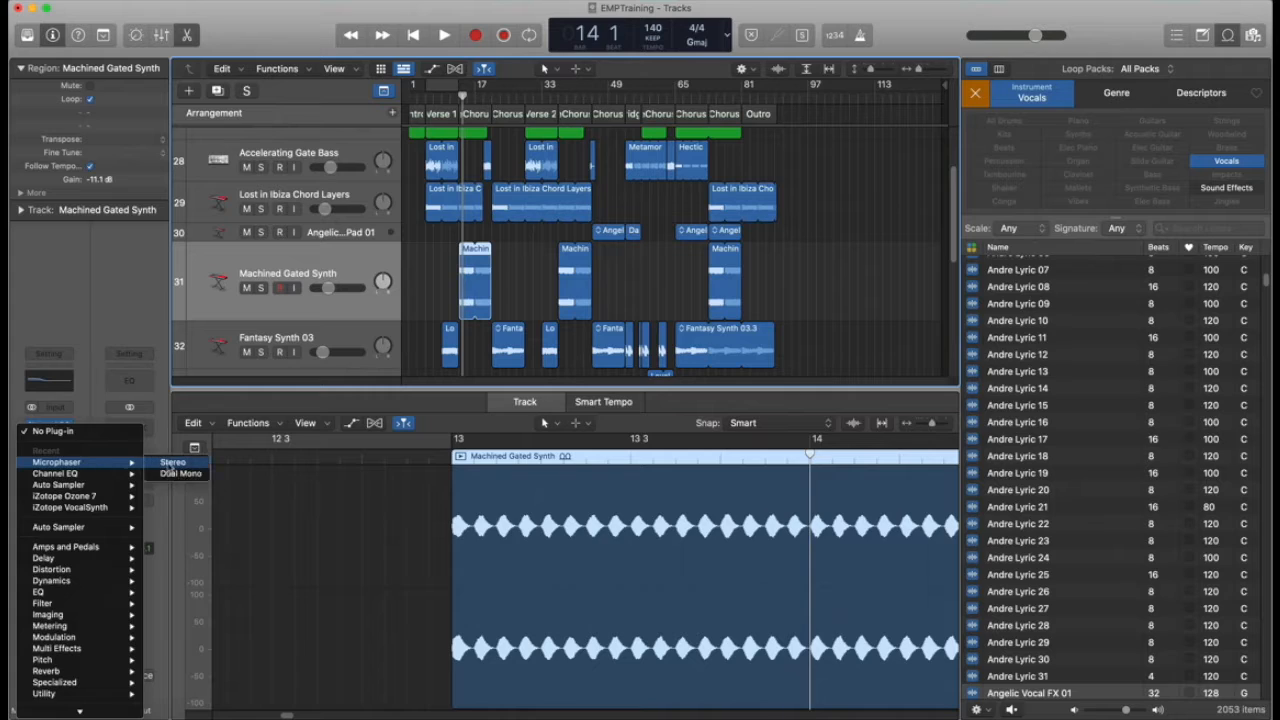
pyautogui.click(170, 463)
pyautogui.click(538, 128)
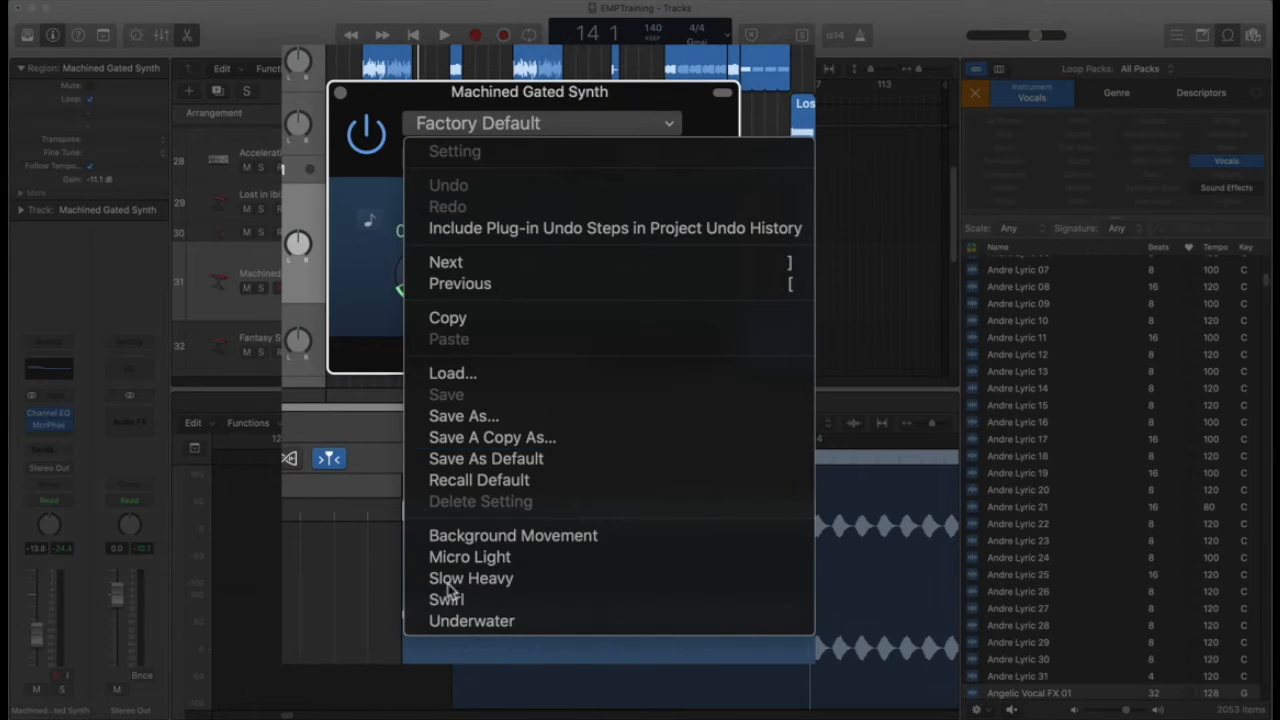
pyautogui.click(470, 557)
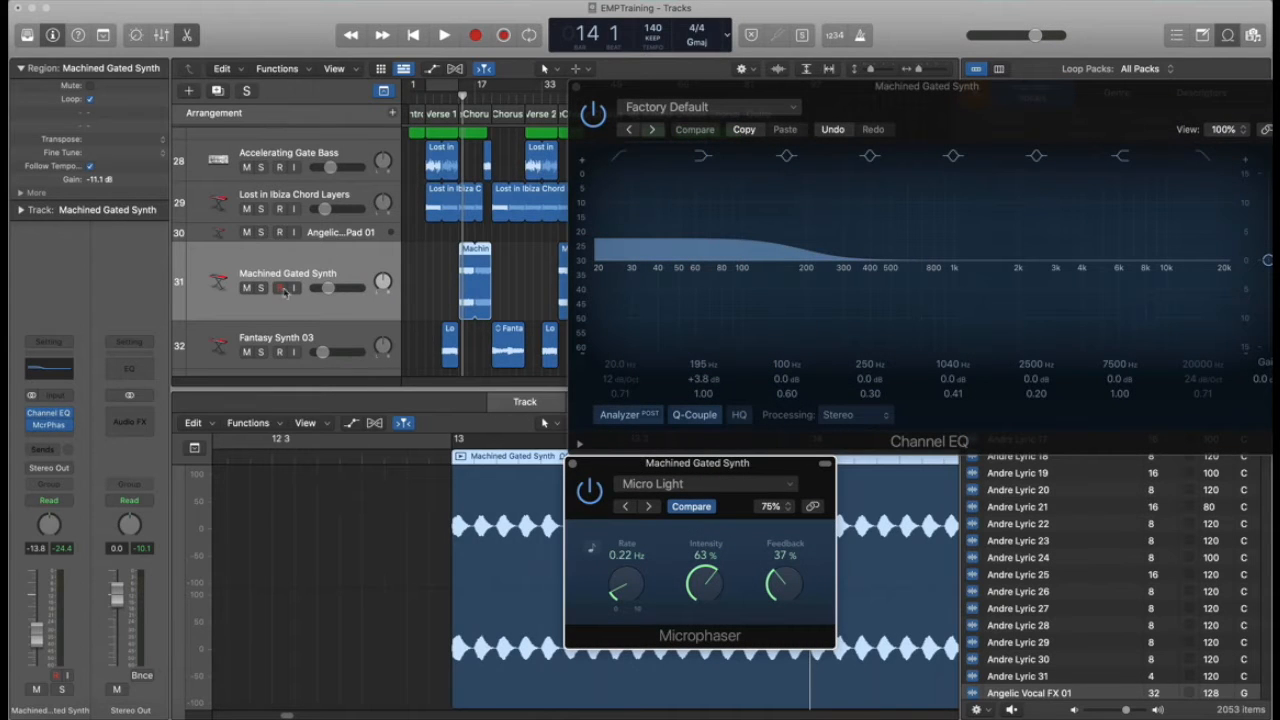
# Play Machined Gated Synth soloed at -16.2 dB, comparing it with Channel EQ and Microphaser bypassed and re-enabled, and end the solo
pyautogui.click(260, 288)
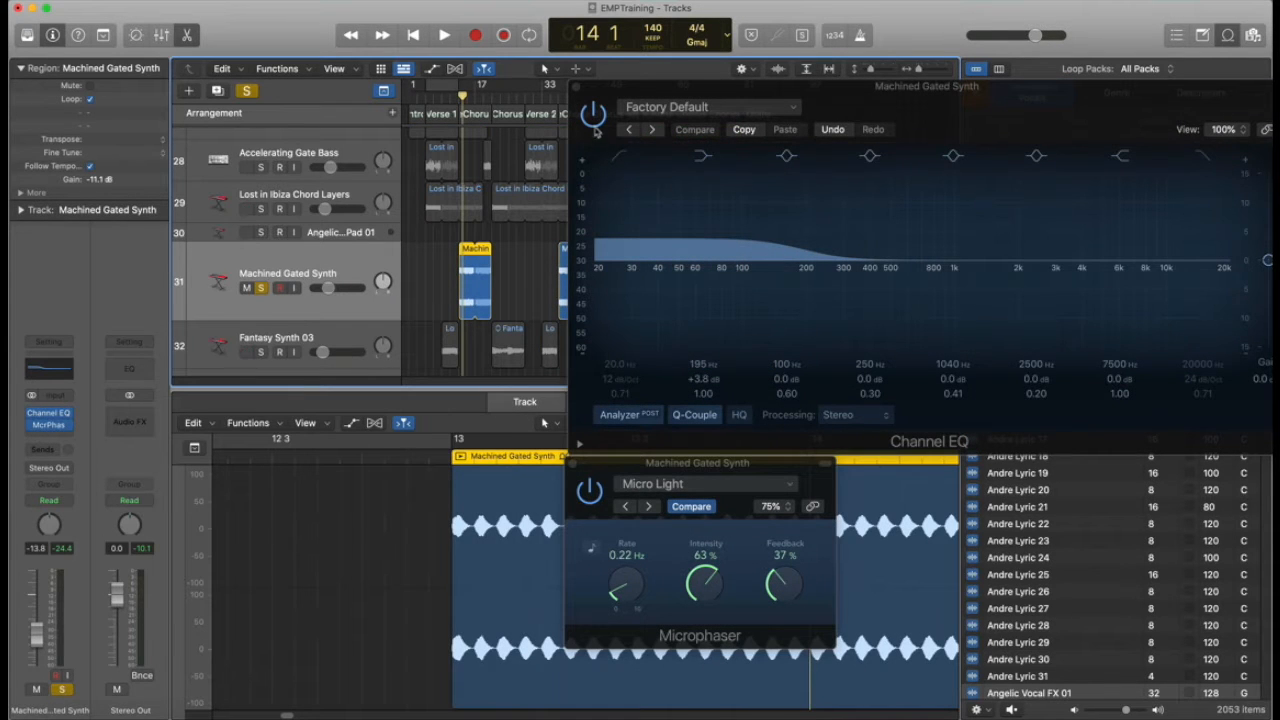
pyautogui.press('space')
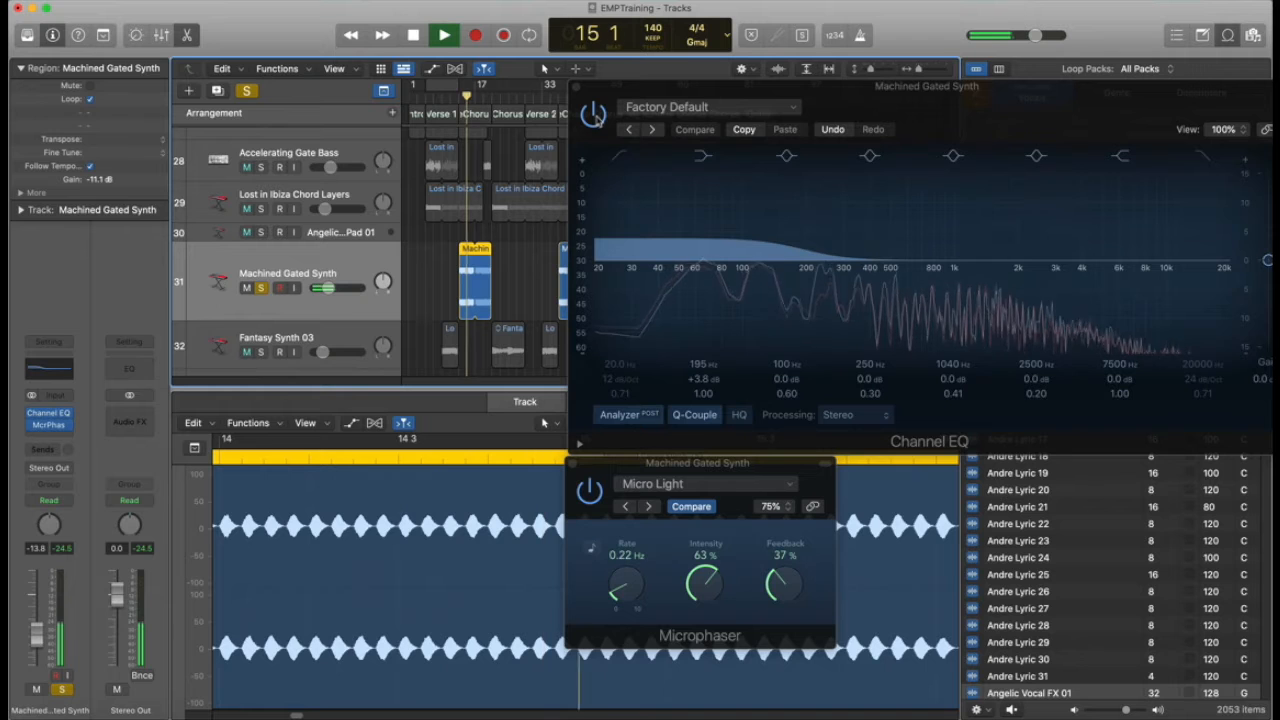
pyautogui.moveTo(333, 291); pyautogui.dragTo(326, 291)
pyautogui.click(593, 114)
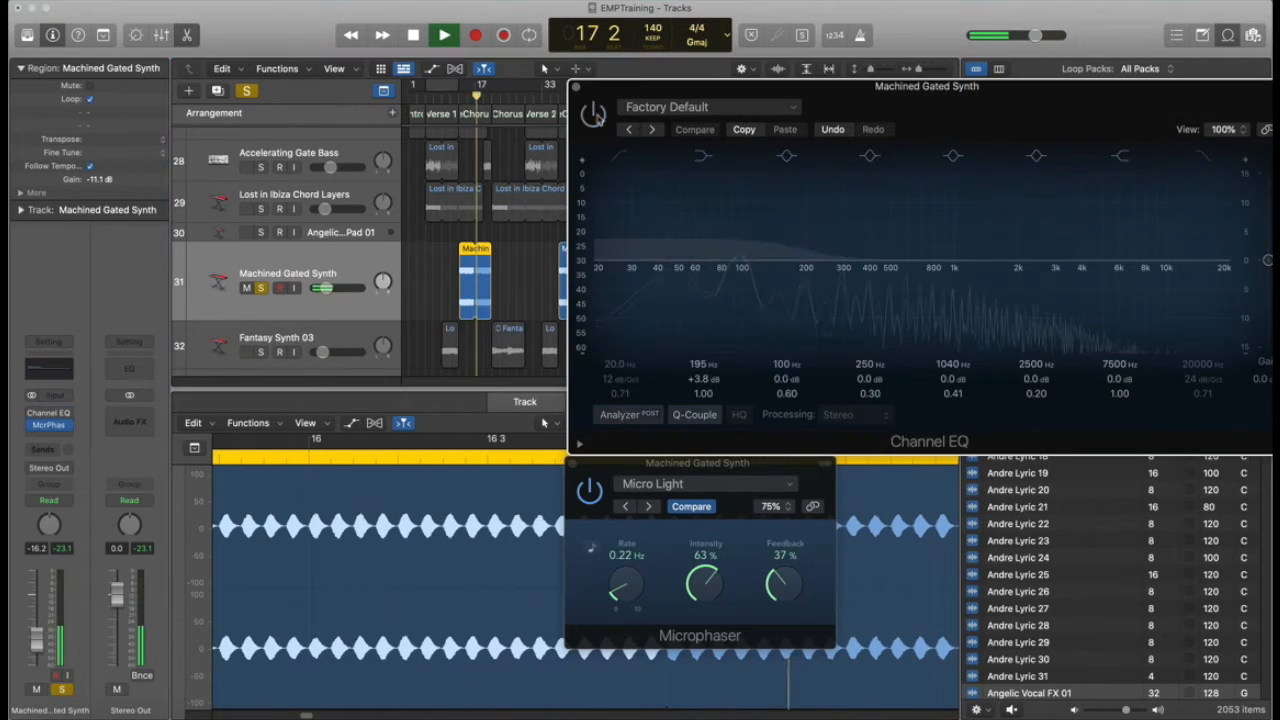
pyautogui.click(596, 502)
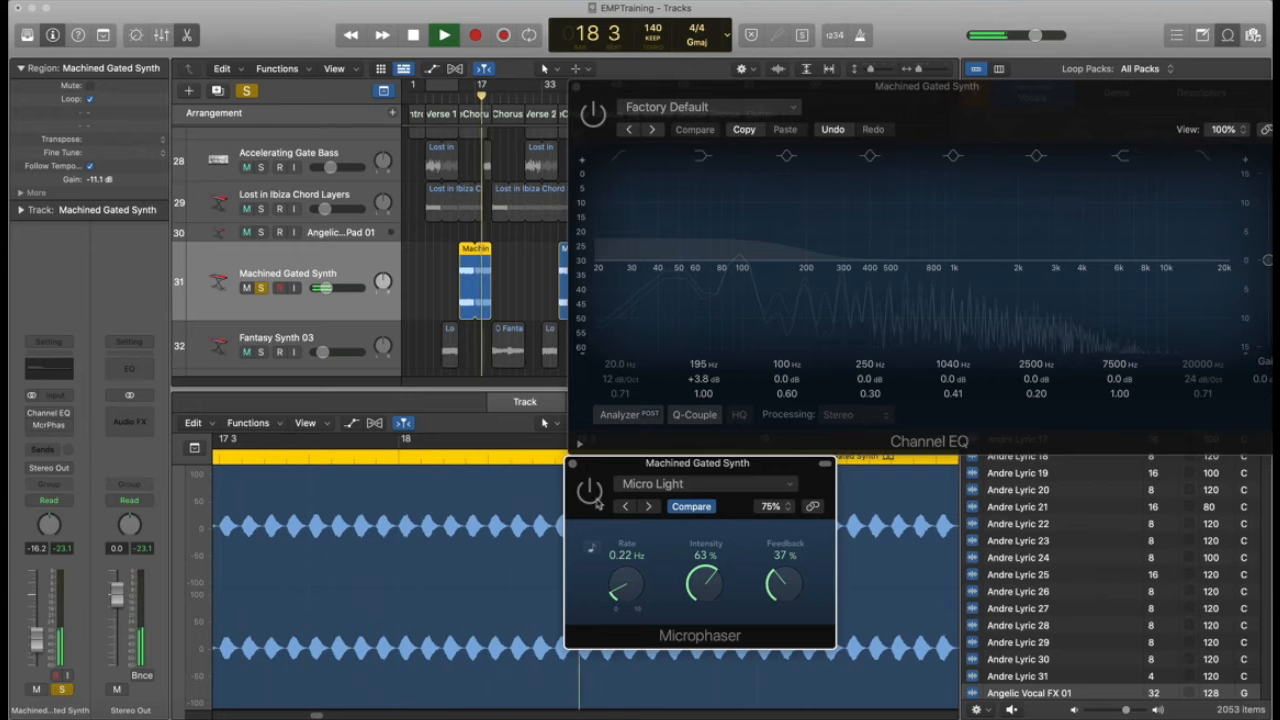
pyautogui.click(593, 114)
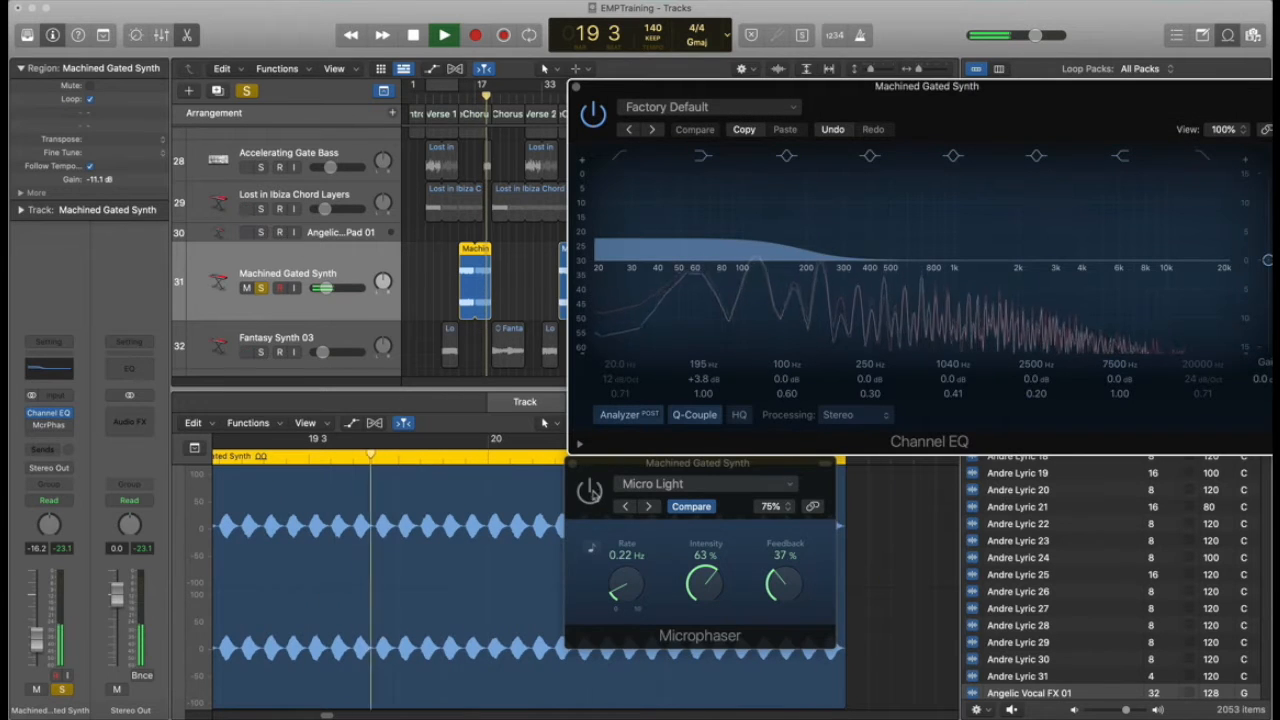
pyautogui.click(592, 492)
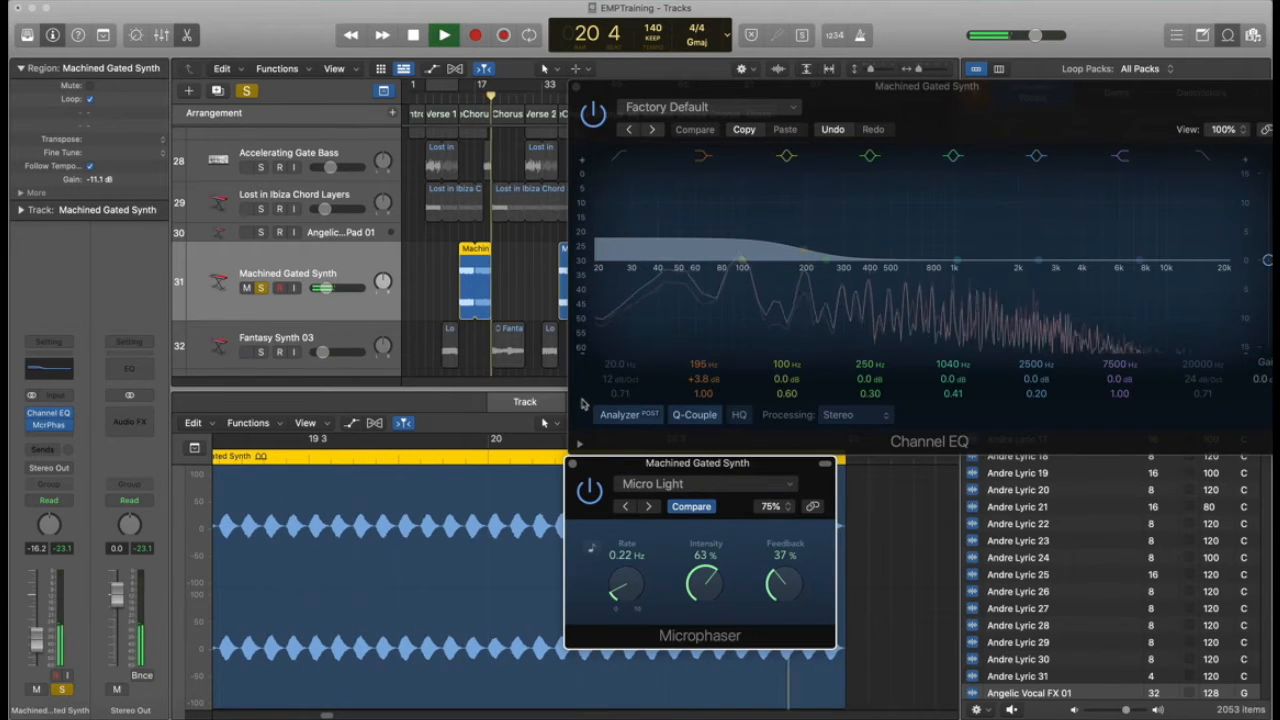
pyautogui.press('space')
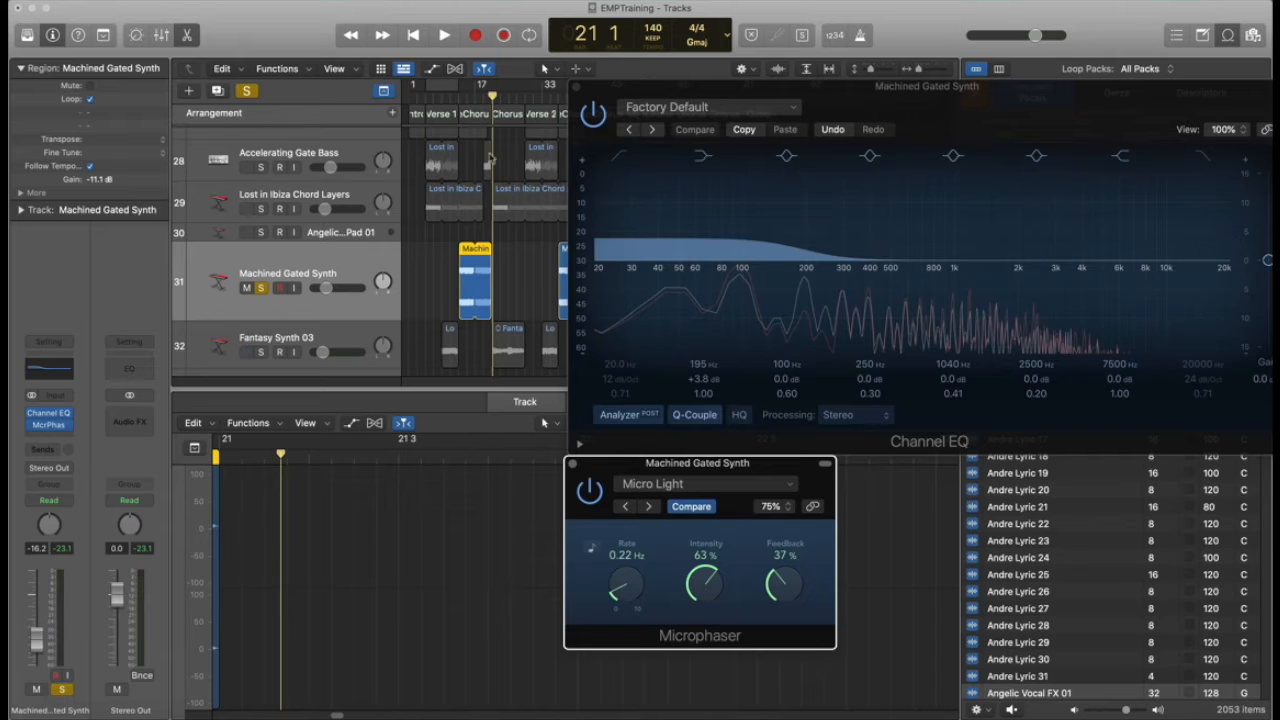
pyautogui.click(261, 288)
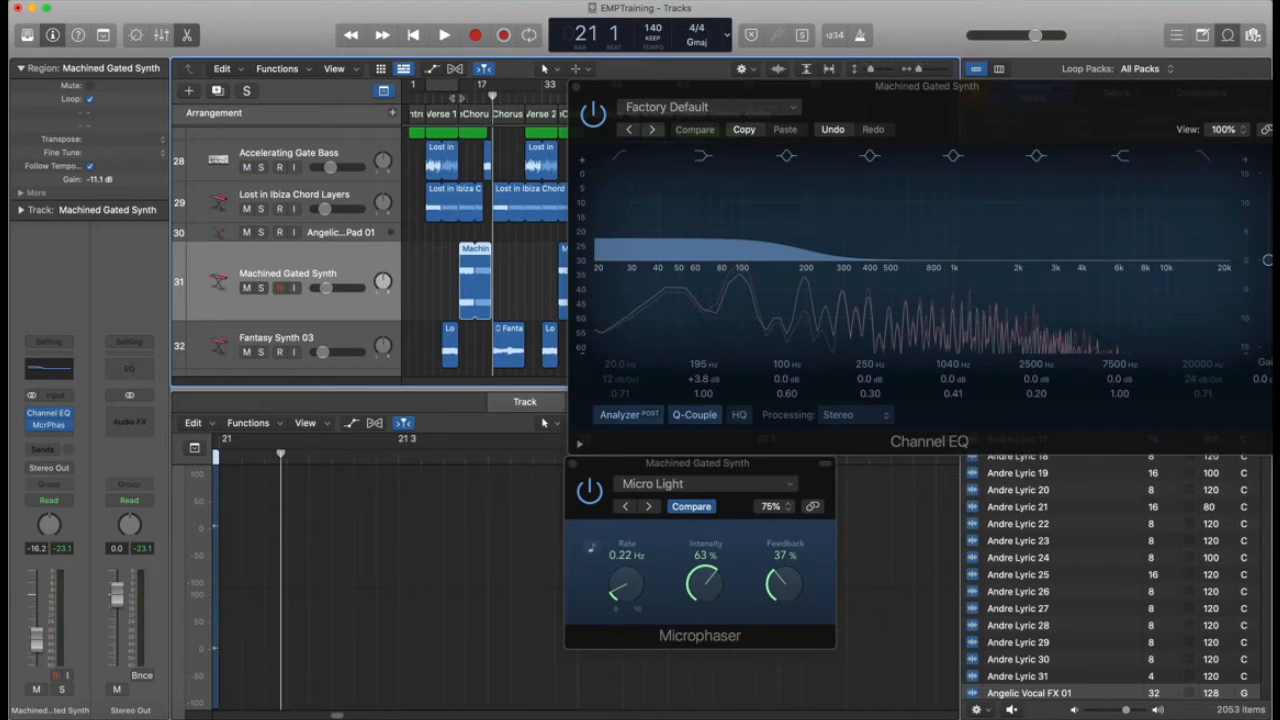
# Play the full mix from PreChorus 1, set Machined Gated Synth's volume to -12.8 dB and close its plug-in windows
pyautogui.click(457, 97)
pyautogui.press('space')
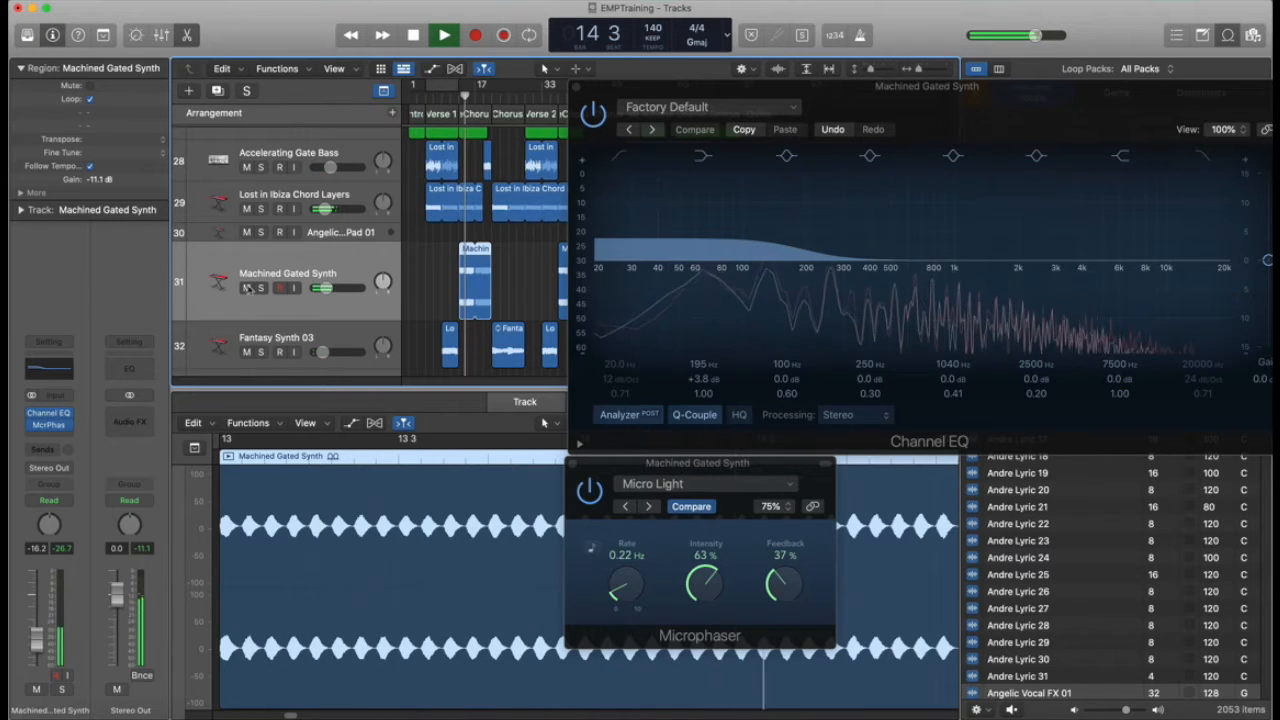
pyautogui.moveTo(326, 288); pyautogui.dragTo(340, 290)
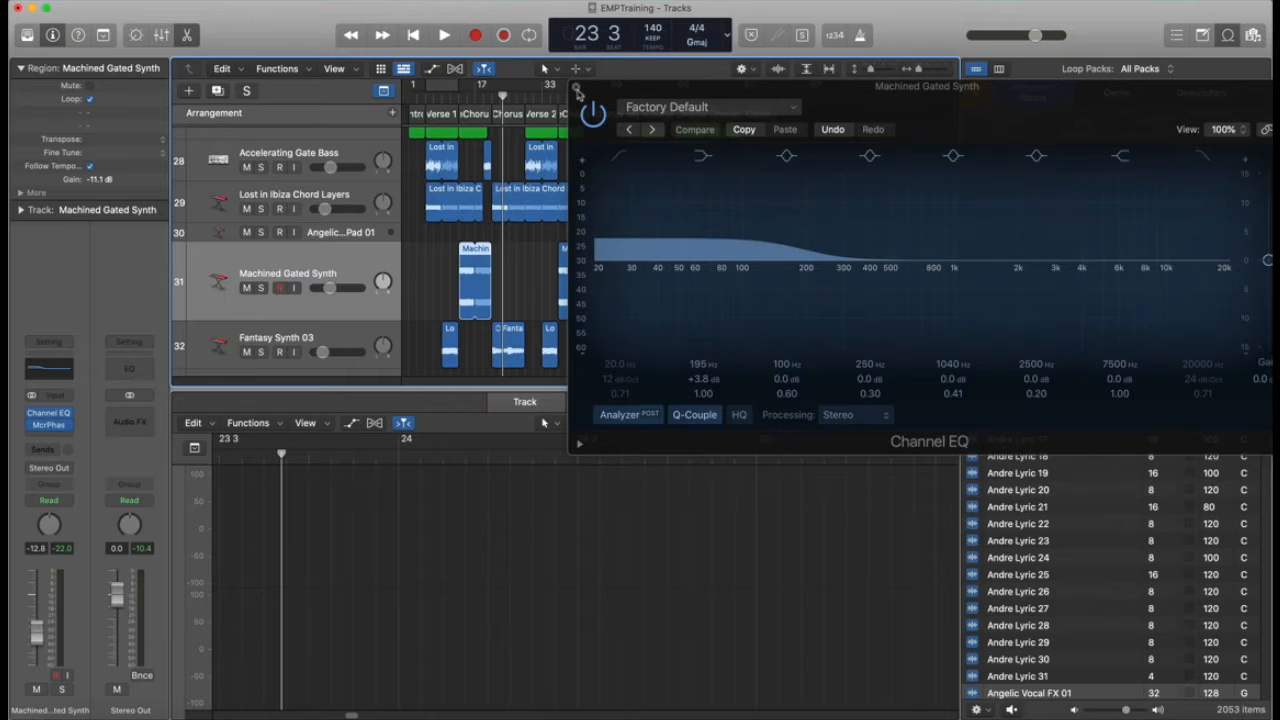
pyautogui.click(577, 91)
# Show automation, enlarge the Machined Gated Synth track and choose the Channel EQ's Low Cut Frequency as its automation parameter
pyautogui.click(484, 97)
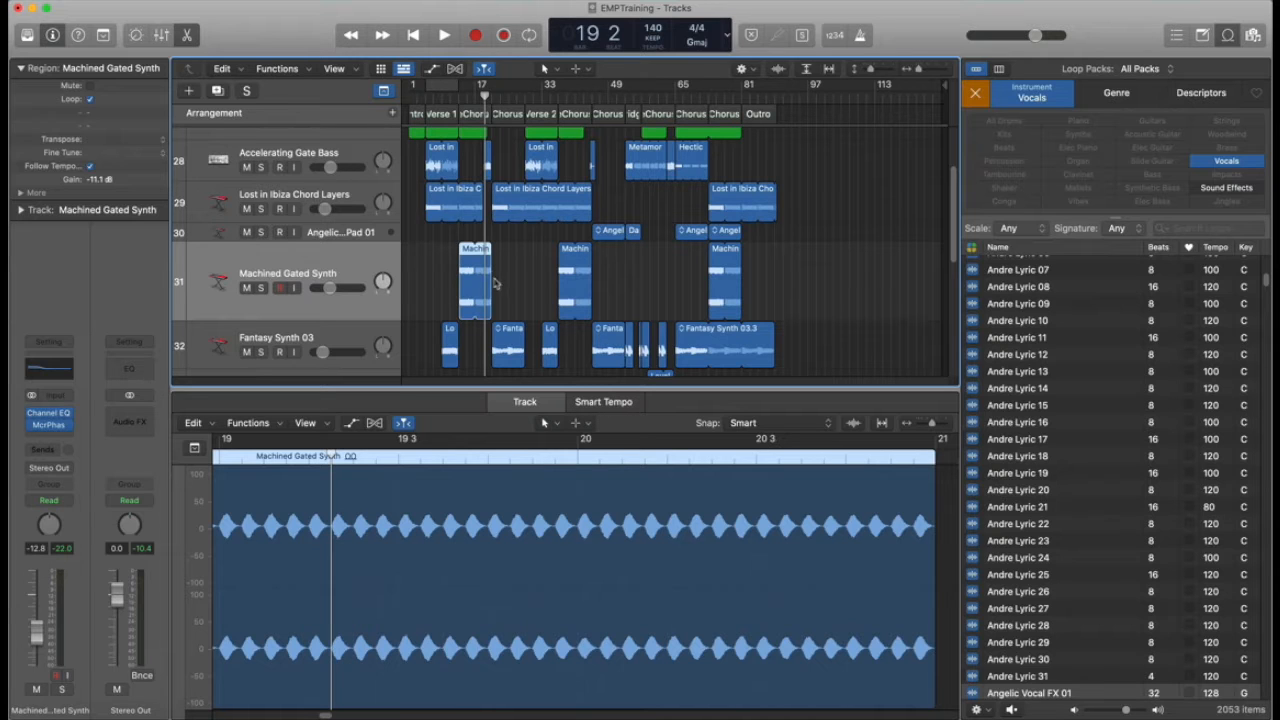
pyautogui.press('a')
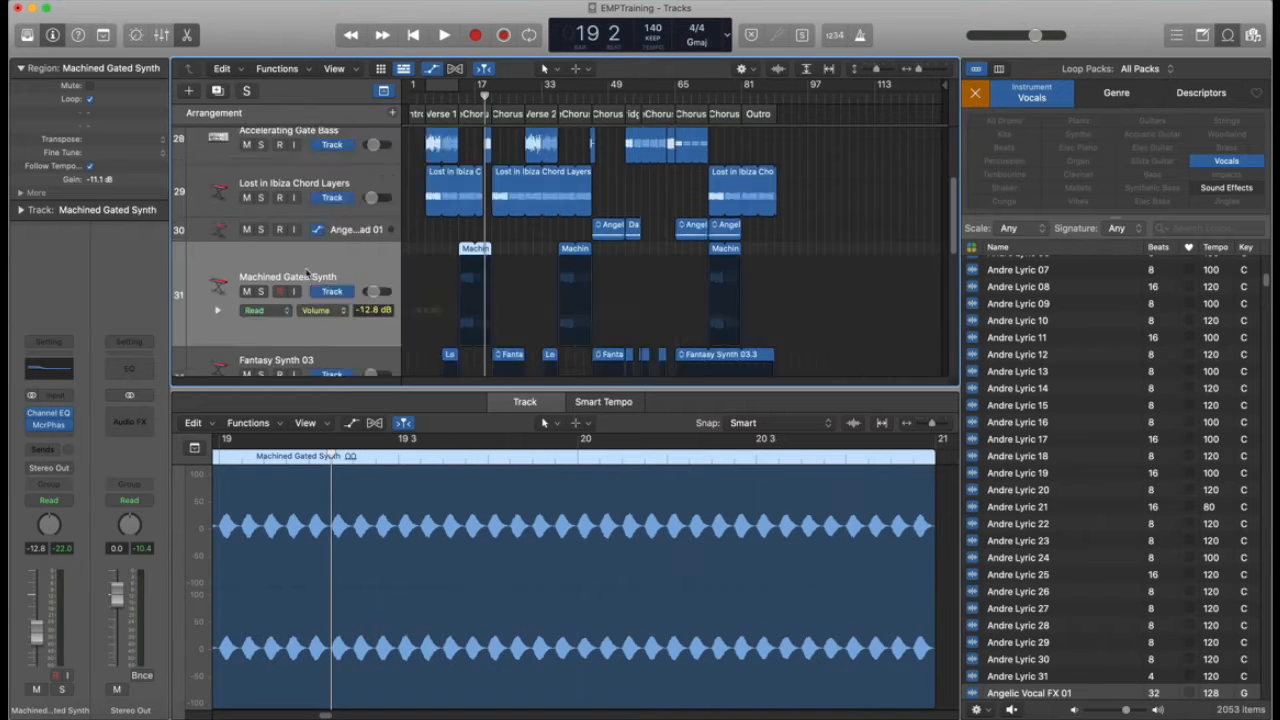
pyautogui.press('super+Down')
pyautogui.press('super+Down')
pyautogui.press('super+Down')
pyautogui.click(336, 170)
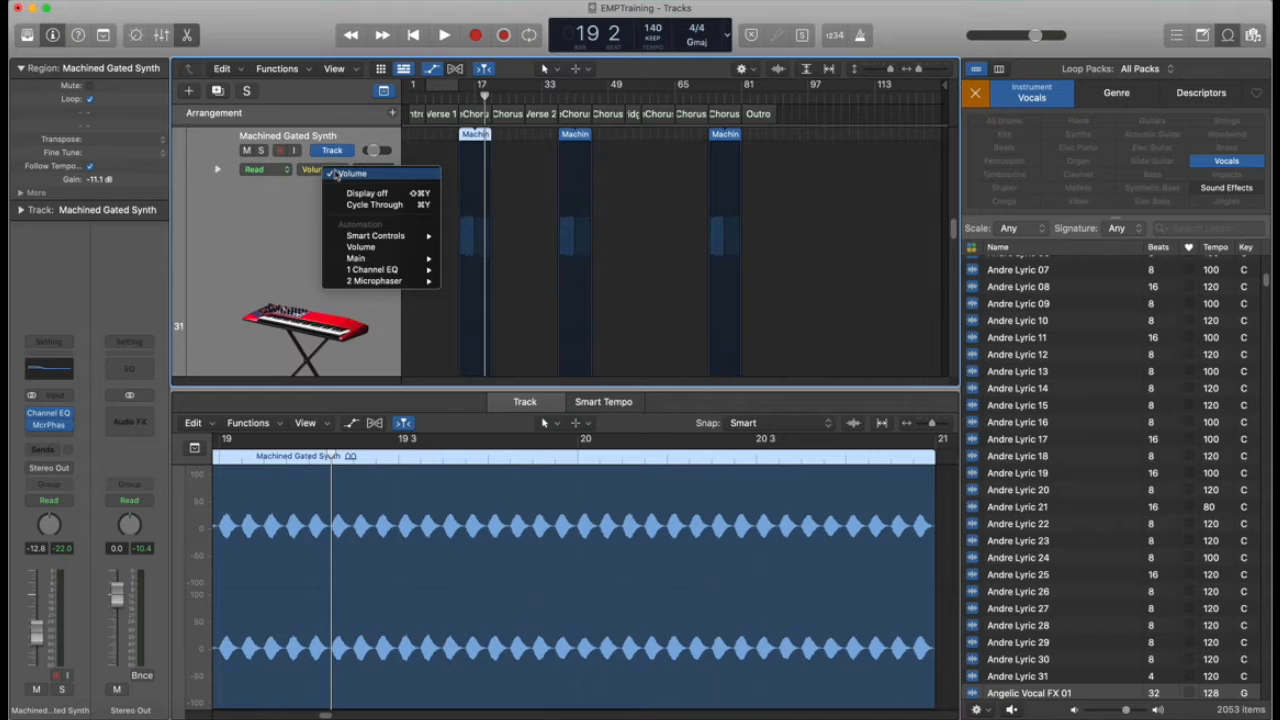
pyautogui.moveTo(402, 273)
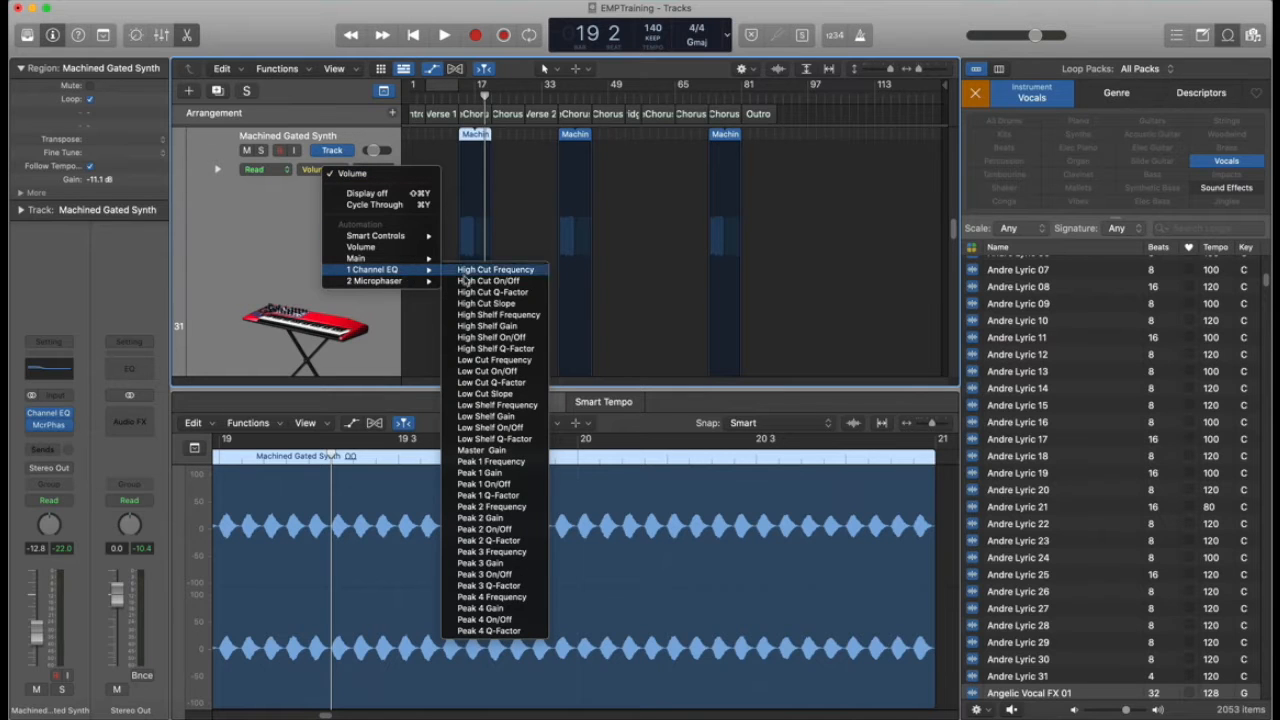
pyautogui.click(520, 362)
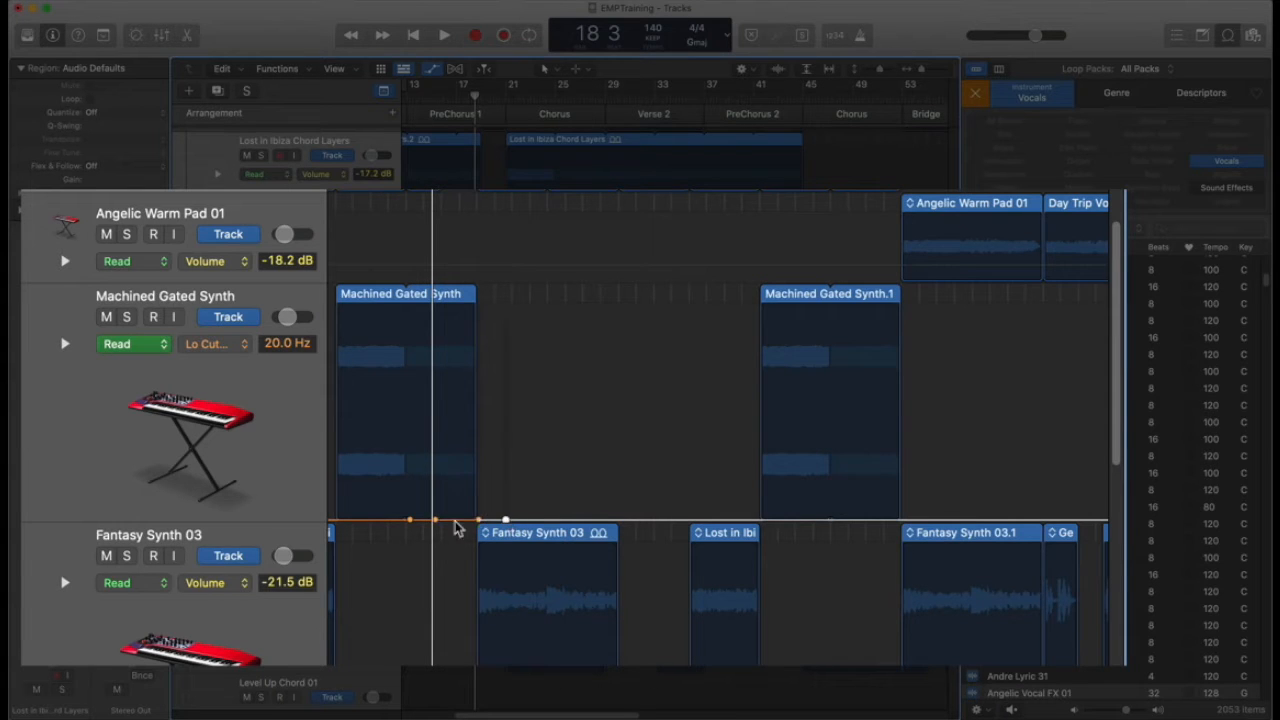
# Shape the low-cut automation at PreChorus 1's end to rise from 20 to 1020 Hz and drop back, and enable the EQ's low-cut band
pyautogui.moveTo(467, 641); pyautogui.dragTo(470, 640)
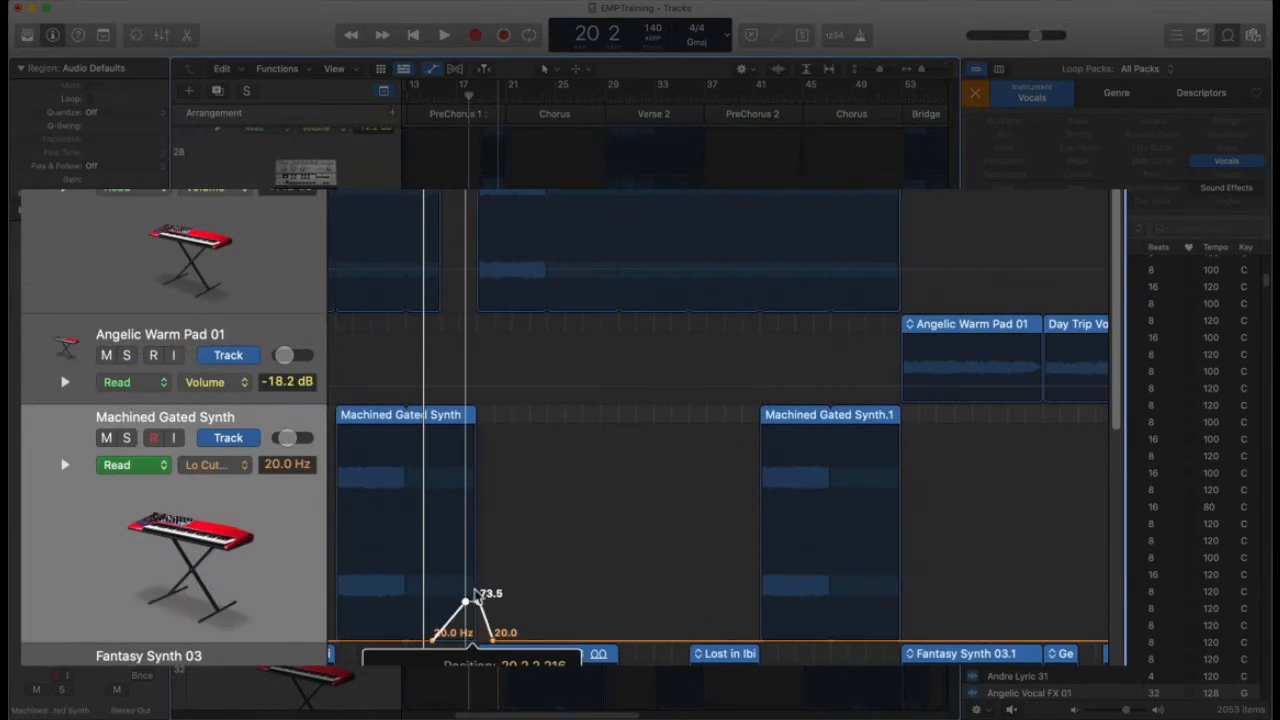
pyautogui.moveTo(476, 595); pyautogui.dragTo(481, 525)
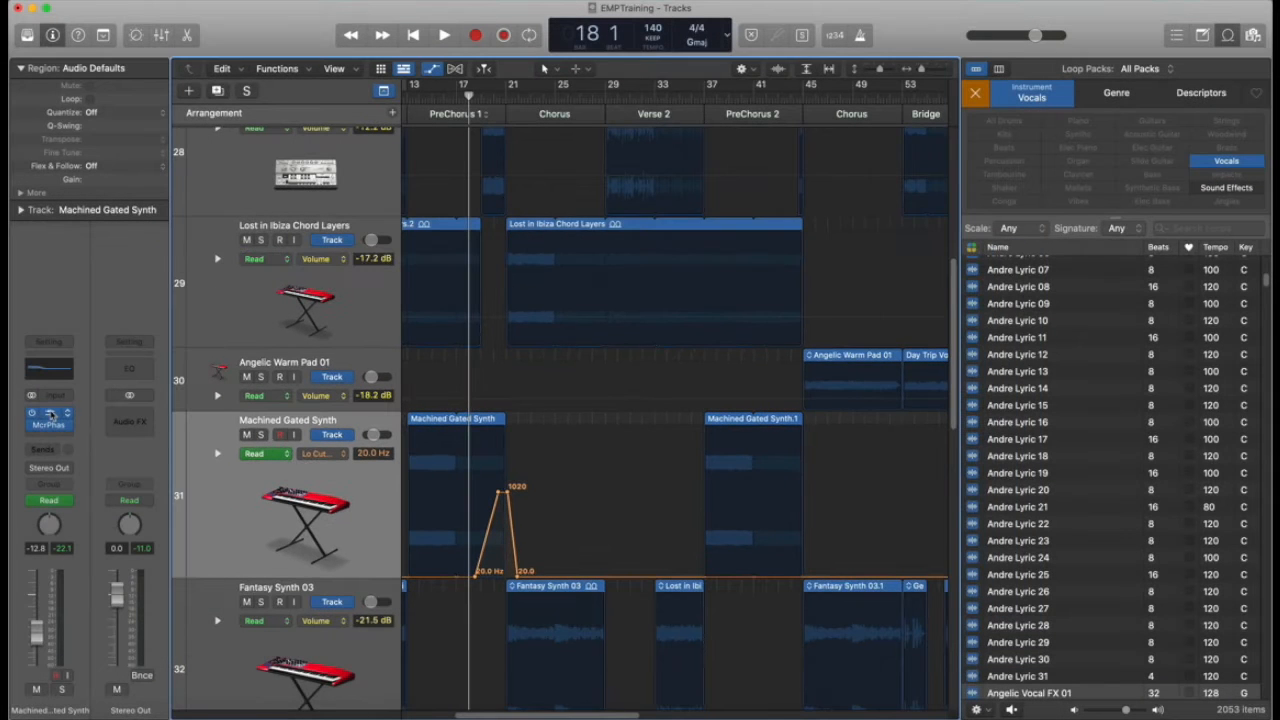
pyautogui.click(50, 416)
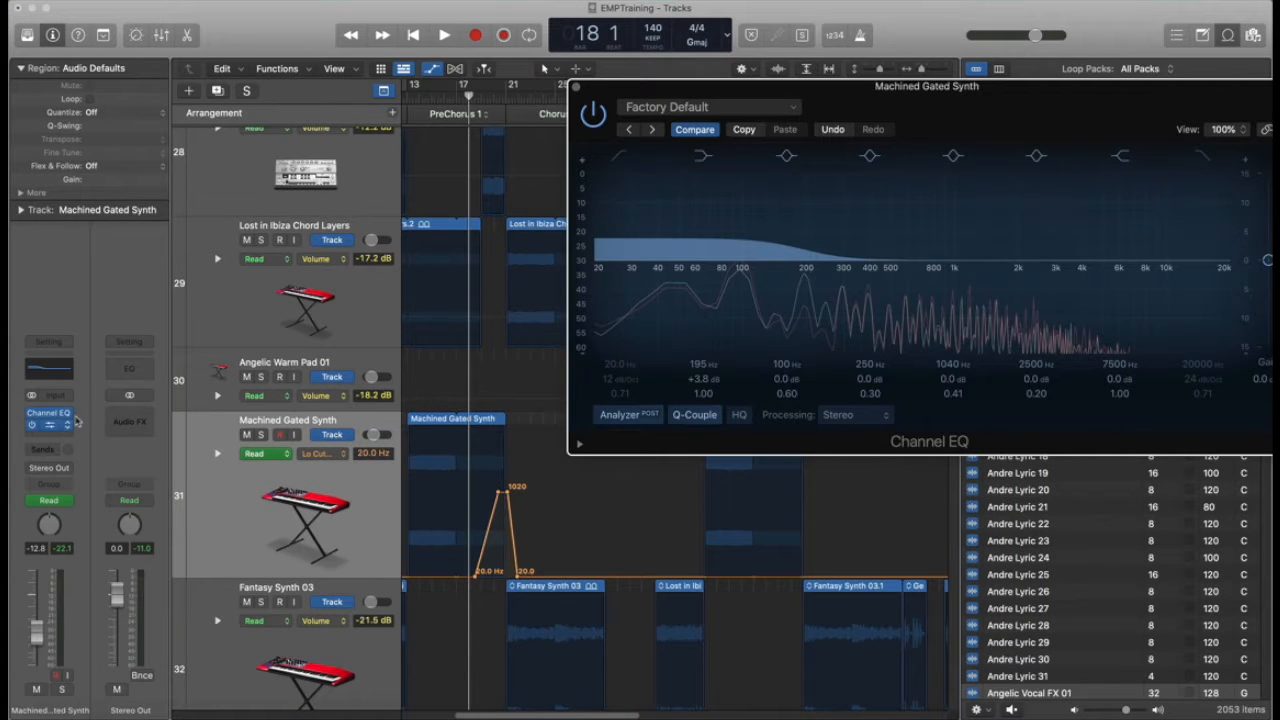
pyautogui.click(622, 160)
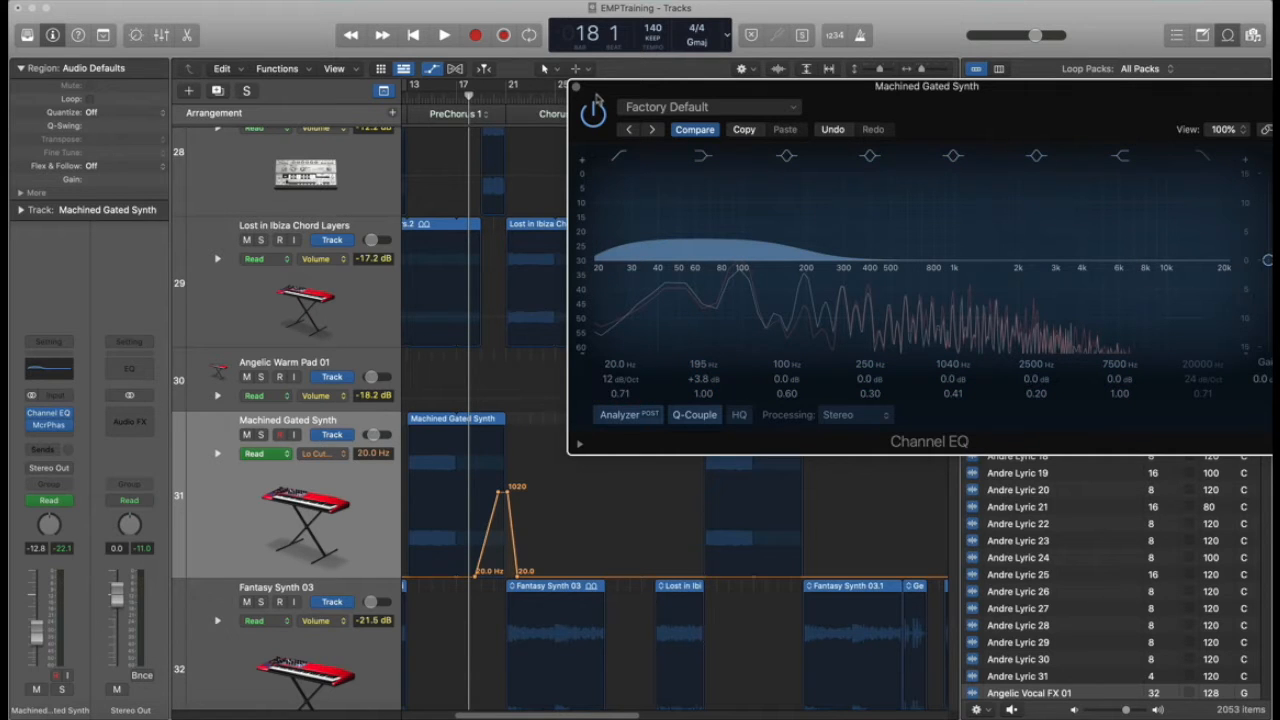
# Play from PreChorus 1 into the Chorus to audition the low-cut sweep, and close the Channel EQ
pyautogui.click(455, 101)
pyautogui.press('space')
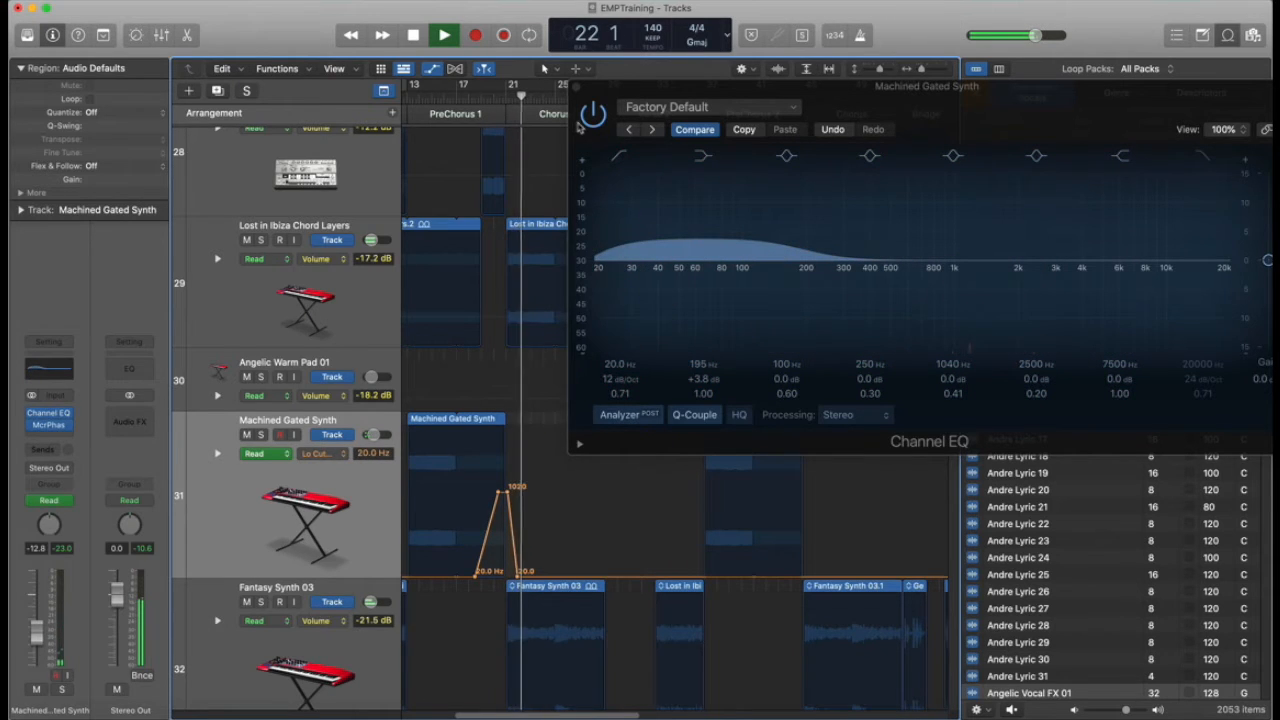
pyautogui.click(578, 86)
# Copy the low-cut automation sweep from the end of PreChorus 1 to the end of PreChorus 2 and play the song
pyautogui.scroll(1, 492, 538)
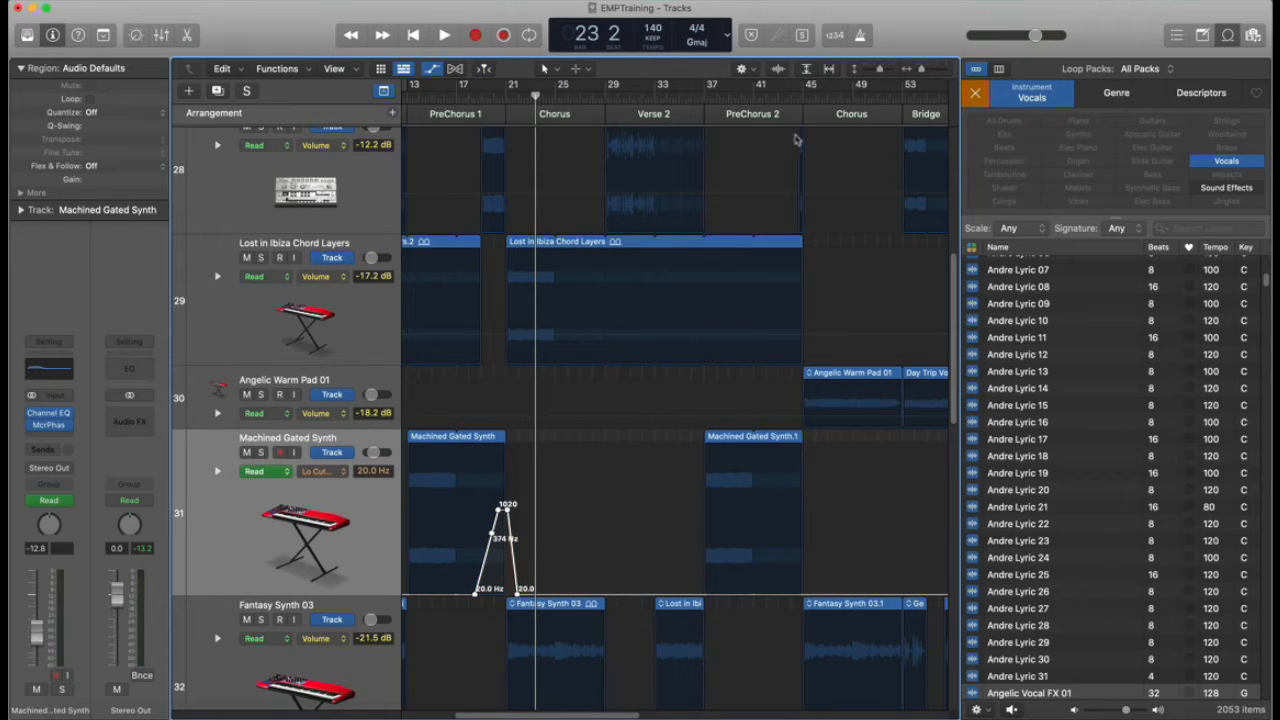
pyautogui.click(484, 108)
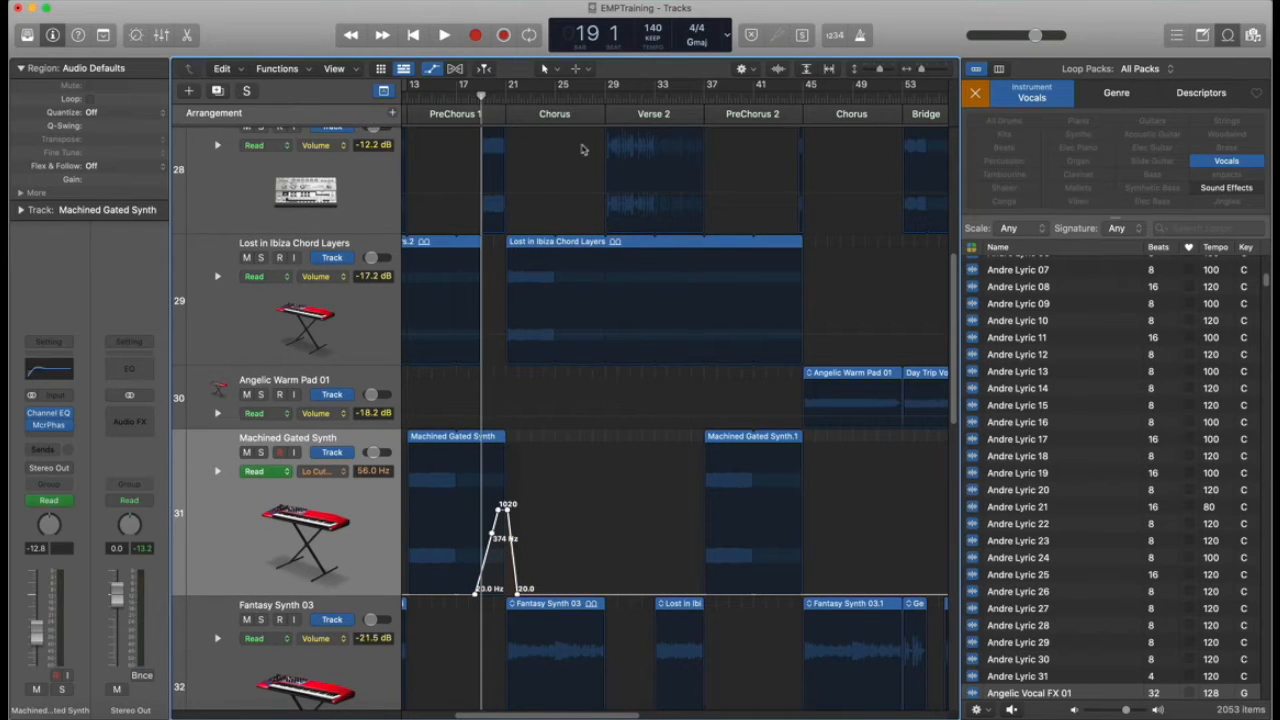
pyautogui.click(777, 98)
pyautogui.press('super+v')
pyautogui.click(778, 98)
pyautogui.press('space')
pyautogui.click(766, 98)
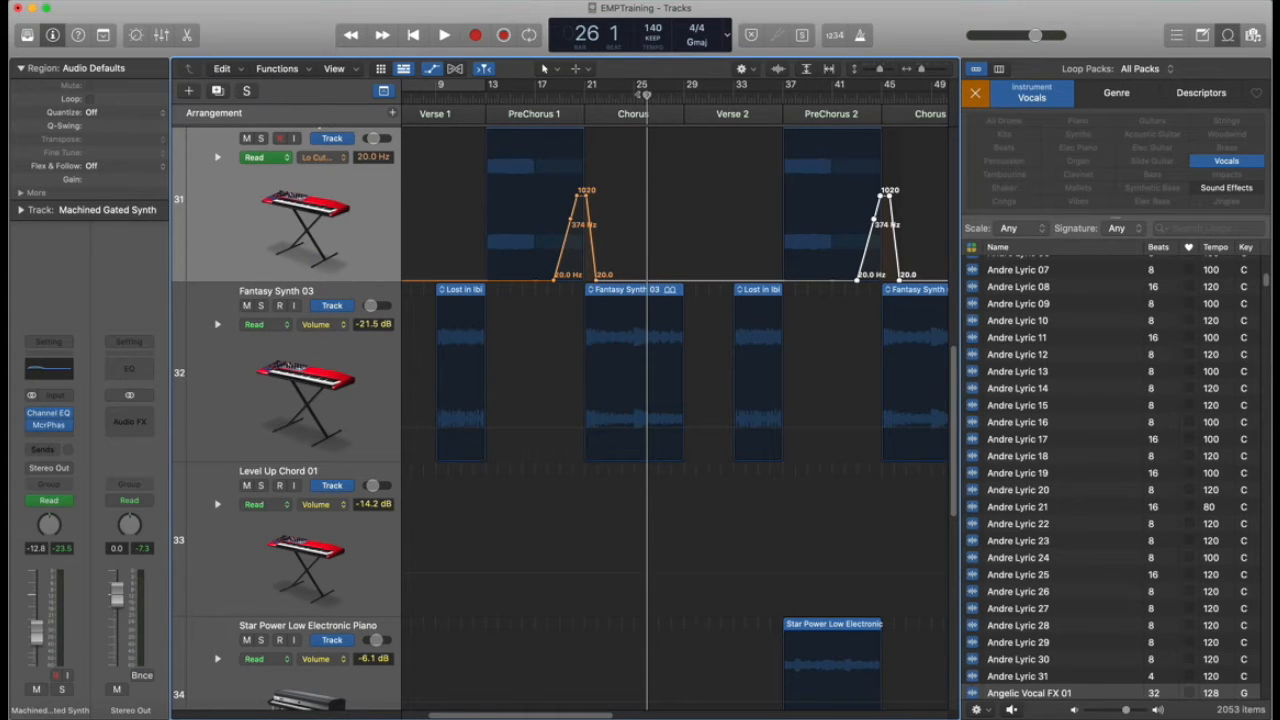
# Place the playhead at bar 37, hide the automation and lower the Infinite Love Electric Piano Chords track to -8.8 dB
pyautogui.scroll(-5, 710, 255)
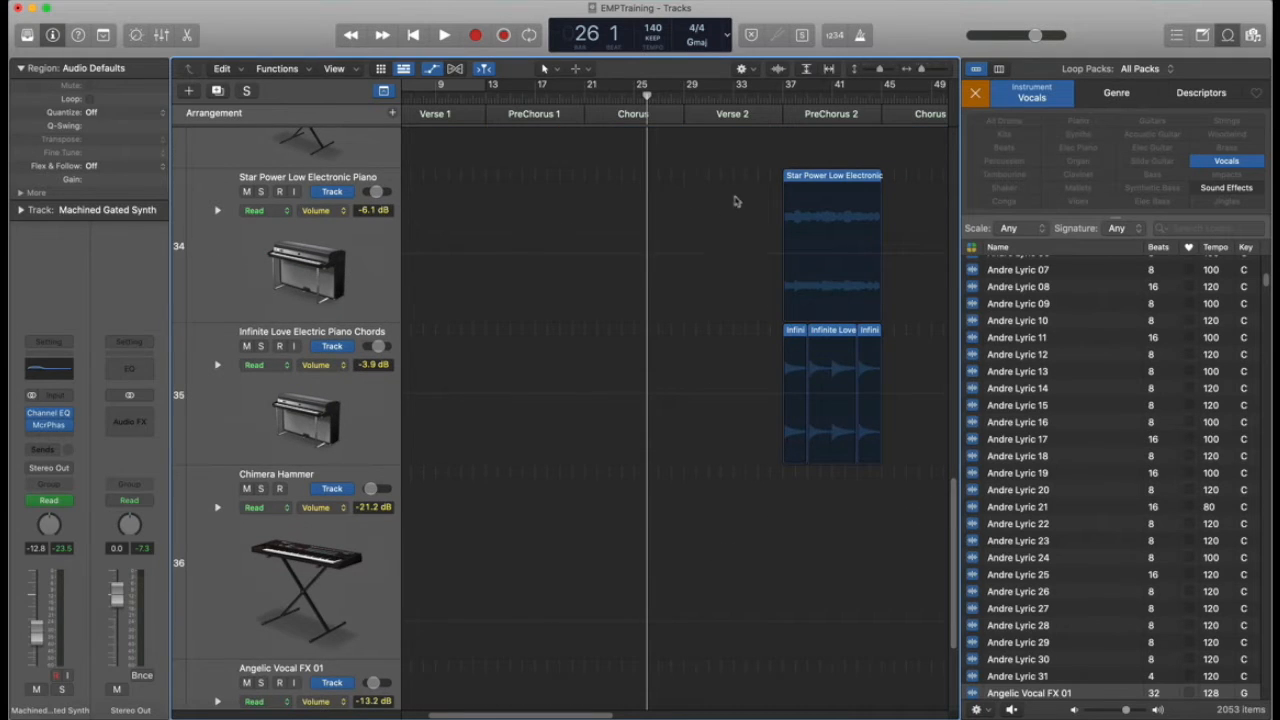
pyautogui.scroll(3, 728, 197)
pyautogui.moveTo(769, 95); pyautogui.dragTo(783, 96)
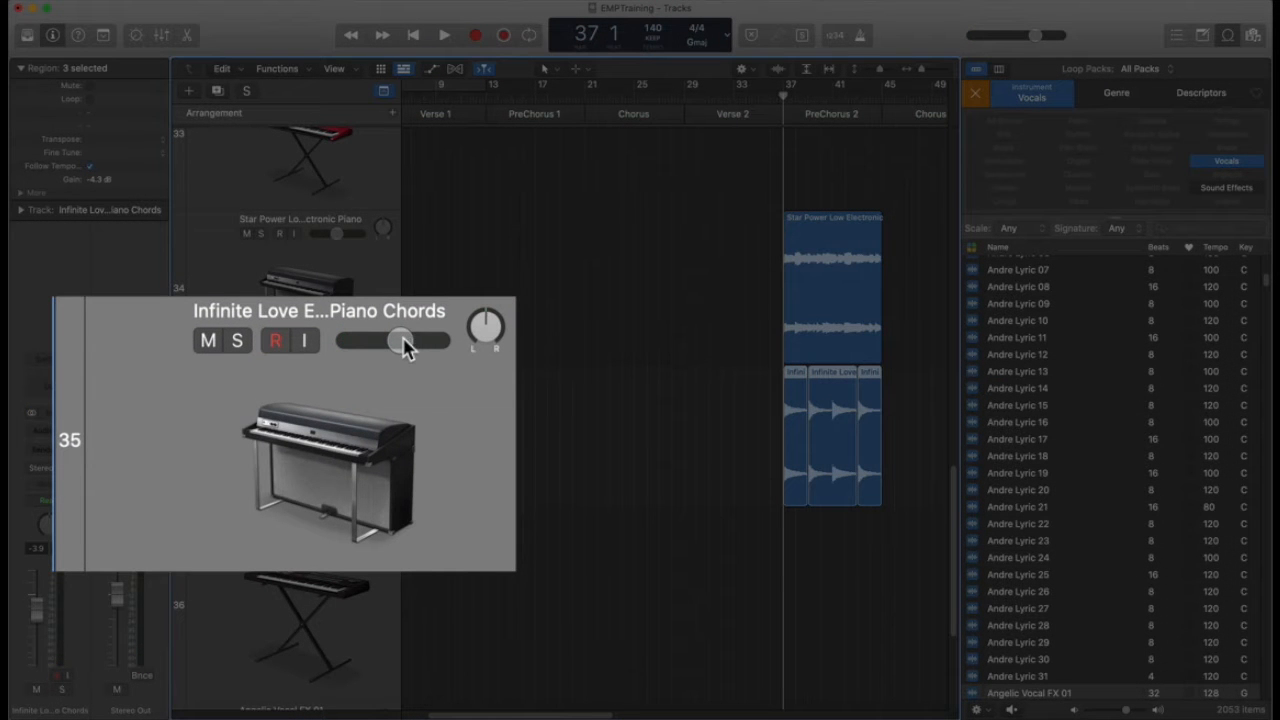
pyautogui.click(399, 342)
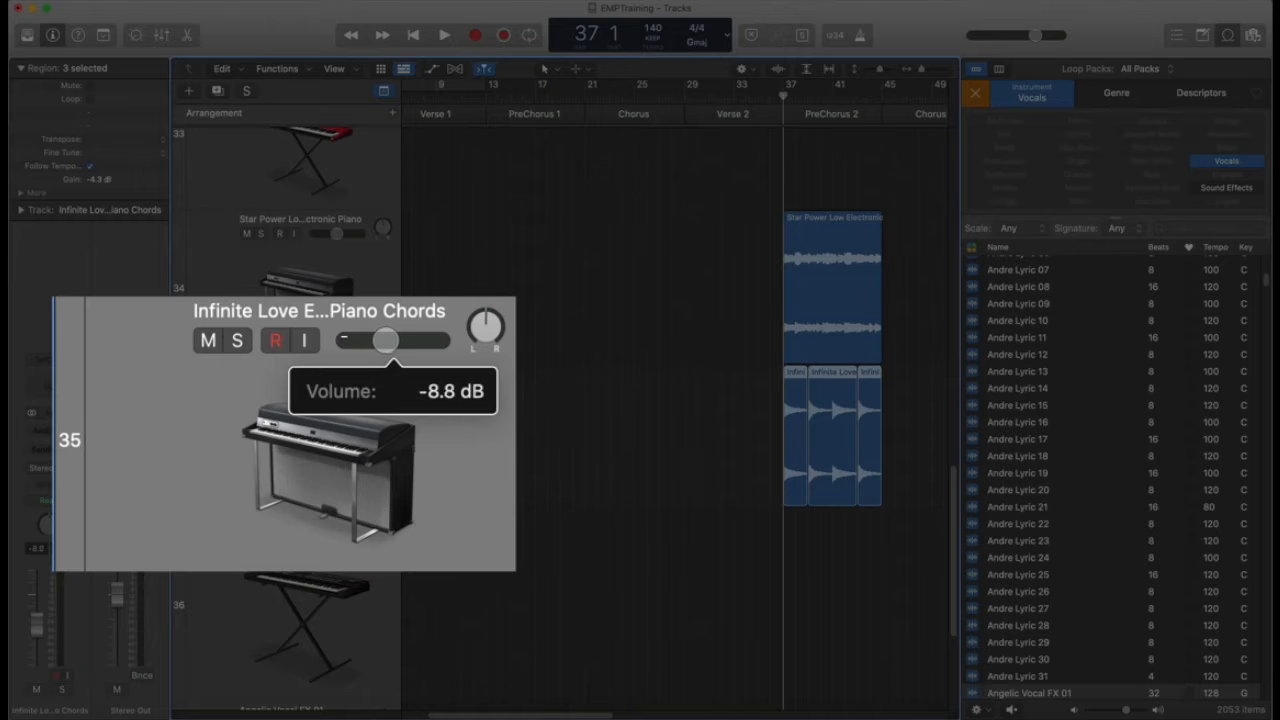
# During playback of PreChorus 2, set Infinite Love Electric Piano Chords to -20.0 dB and Star Power Low Electronic Piano to -4.3 dB
pyautogui.press('space')
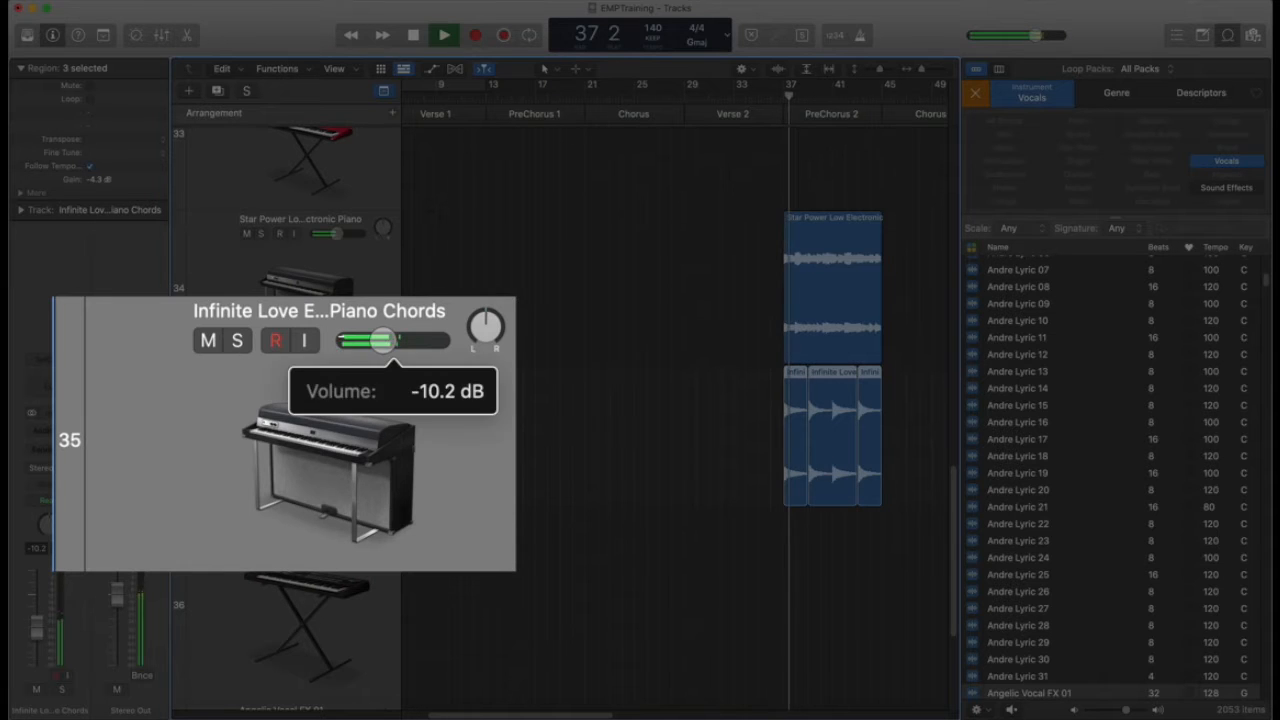
pyautogui.moveTo(405, 345); pyautogui.dragTo(391, 345)
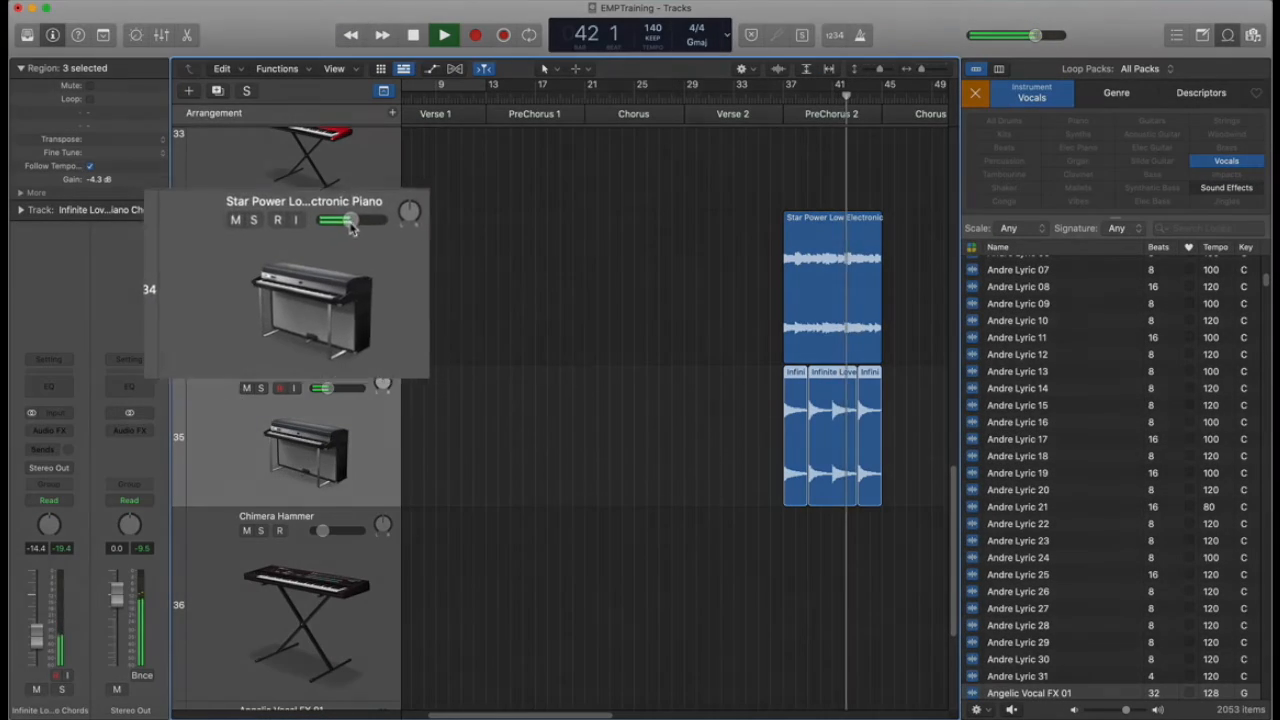
pyautogui.moveTo(400, 194); pyautogui.dragTo(420, 188)
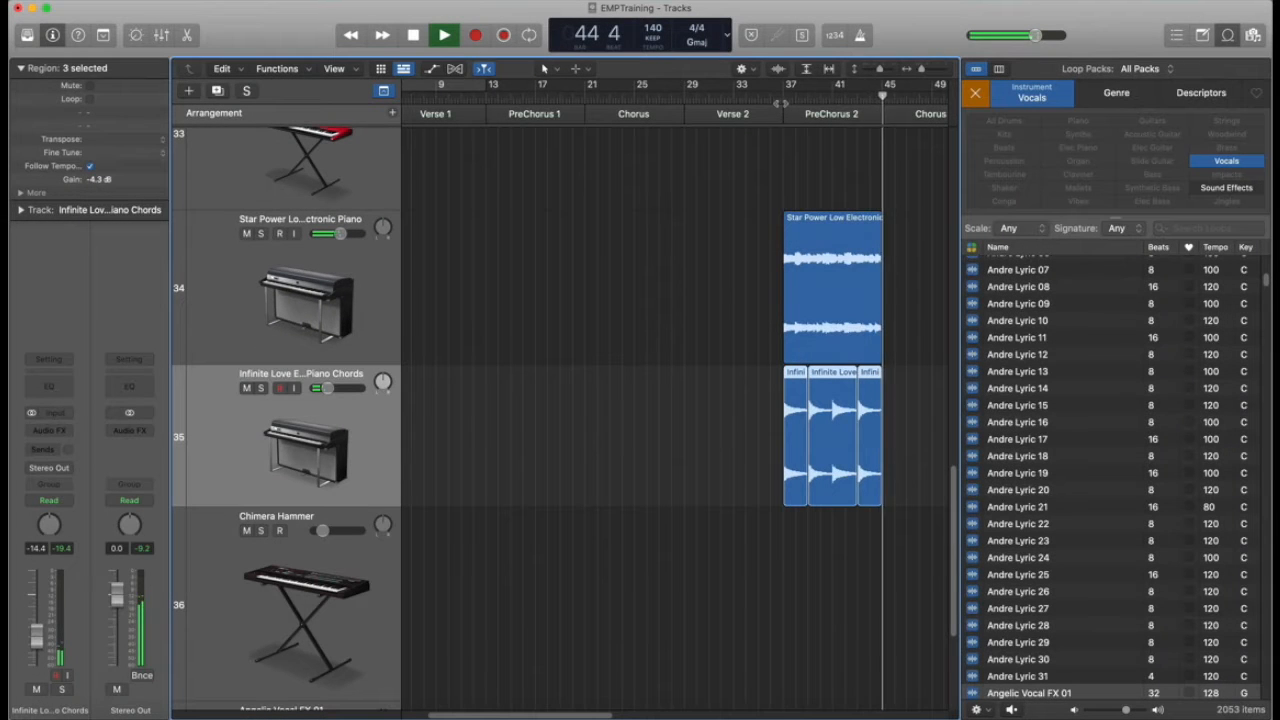
pyautogui.click(781, 103)
pyautogui.moveTo(327, 388); pyautogui.dragTo(320, 388)
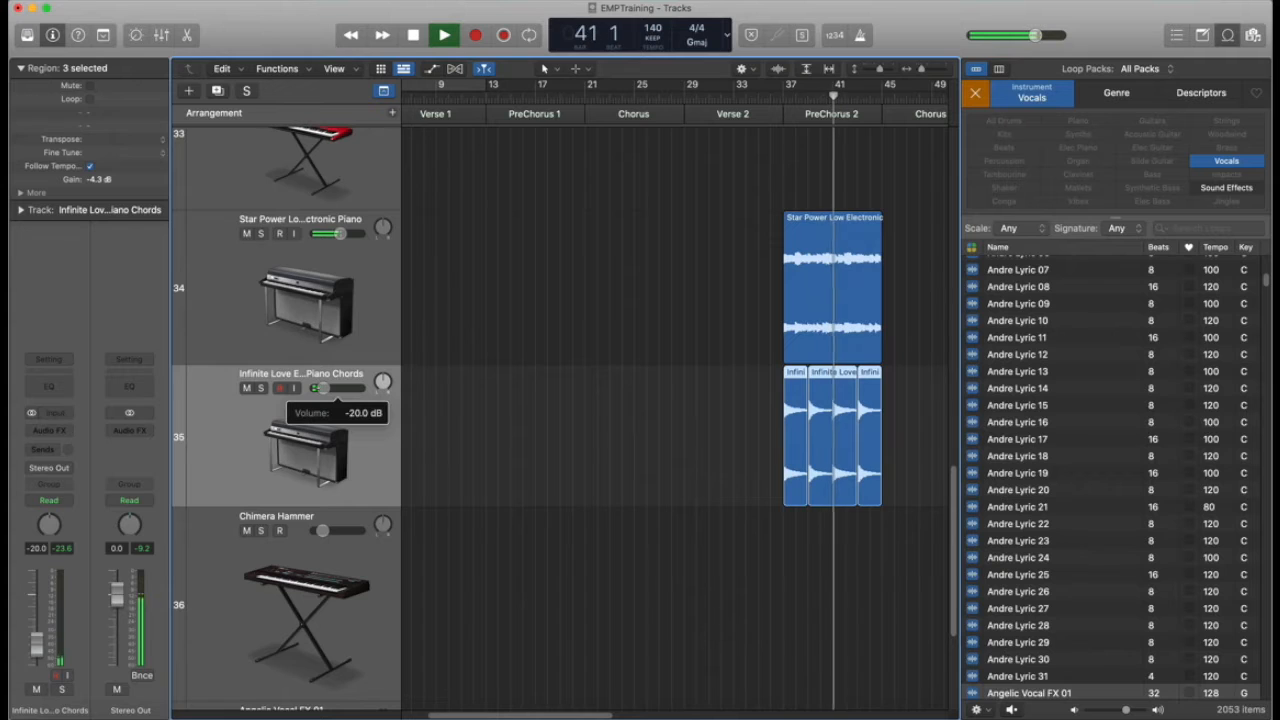
pyautogui.press('space')
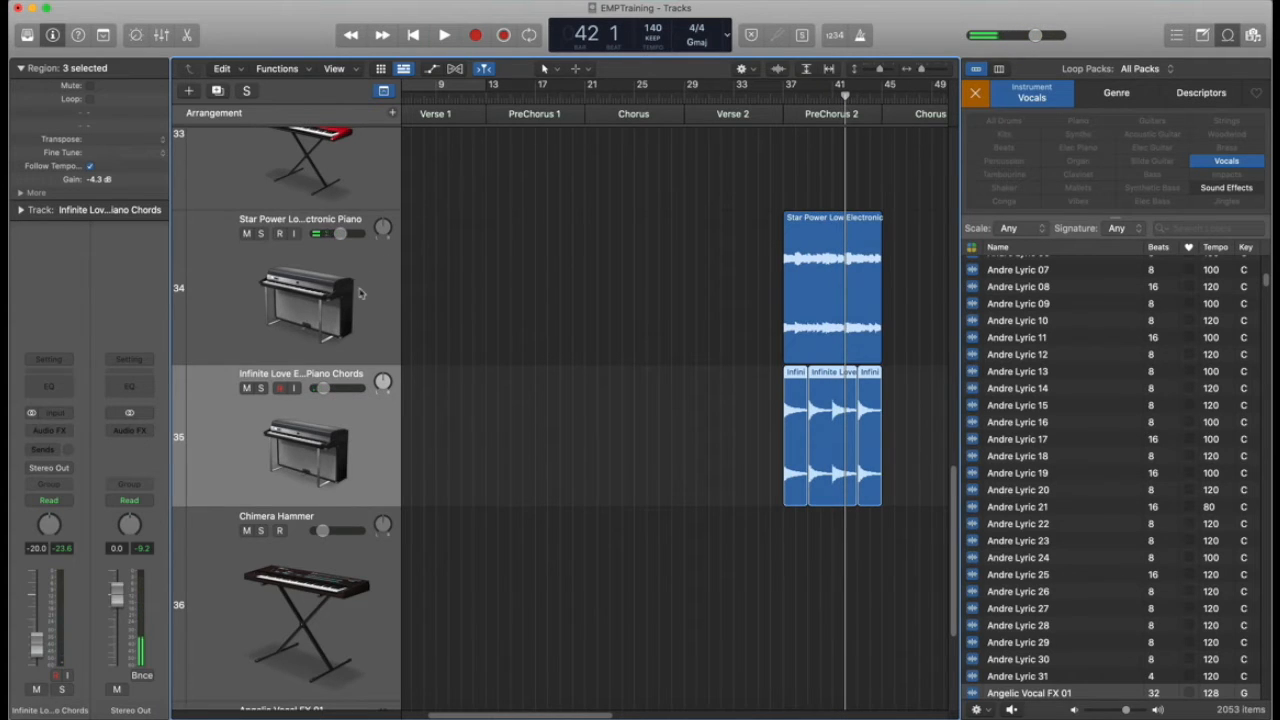
# Group the Star Power and Infinite Love piano tracks into a Summing Stack named Electric Piano
pyautogui.click(360, 292)
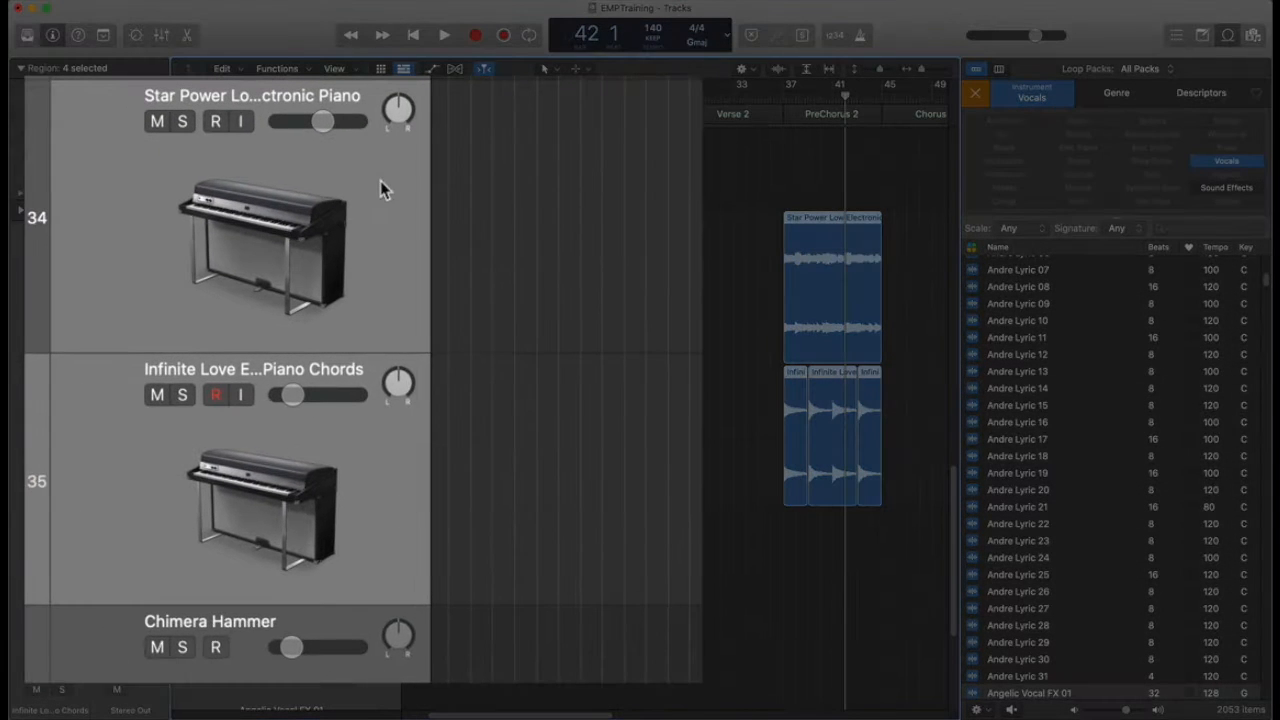
pyautogui.rightClick(372, 268)
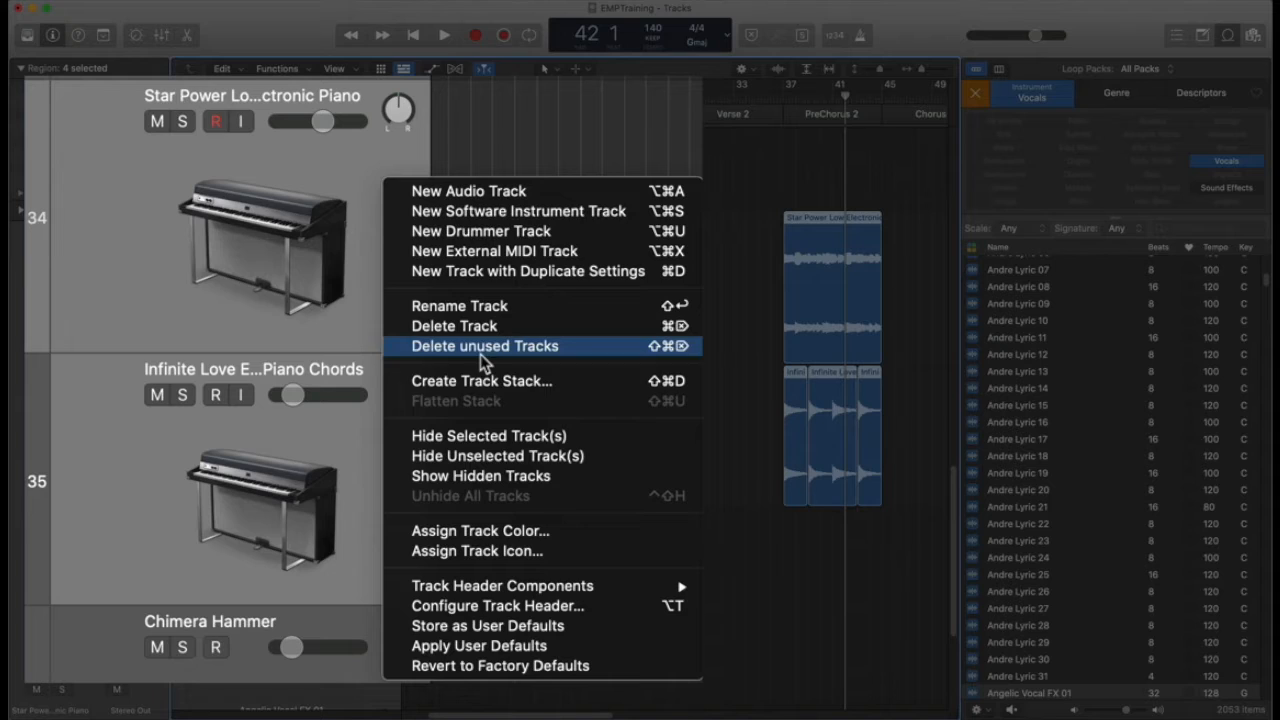
pyautogui.click(485, 380)
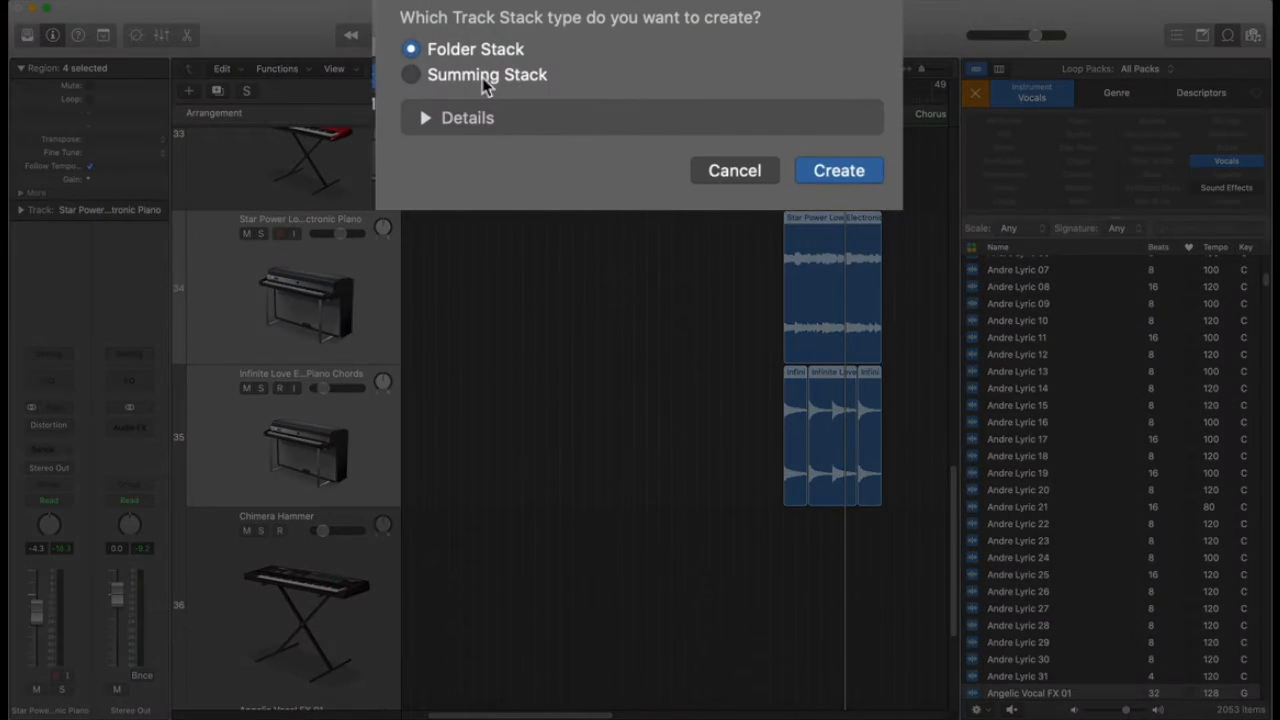
pyautogui.click(815, 172)
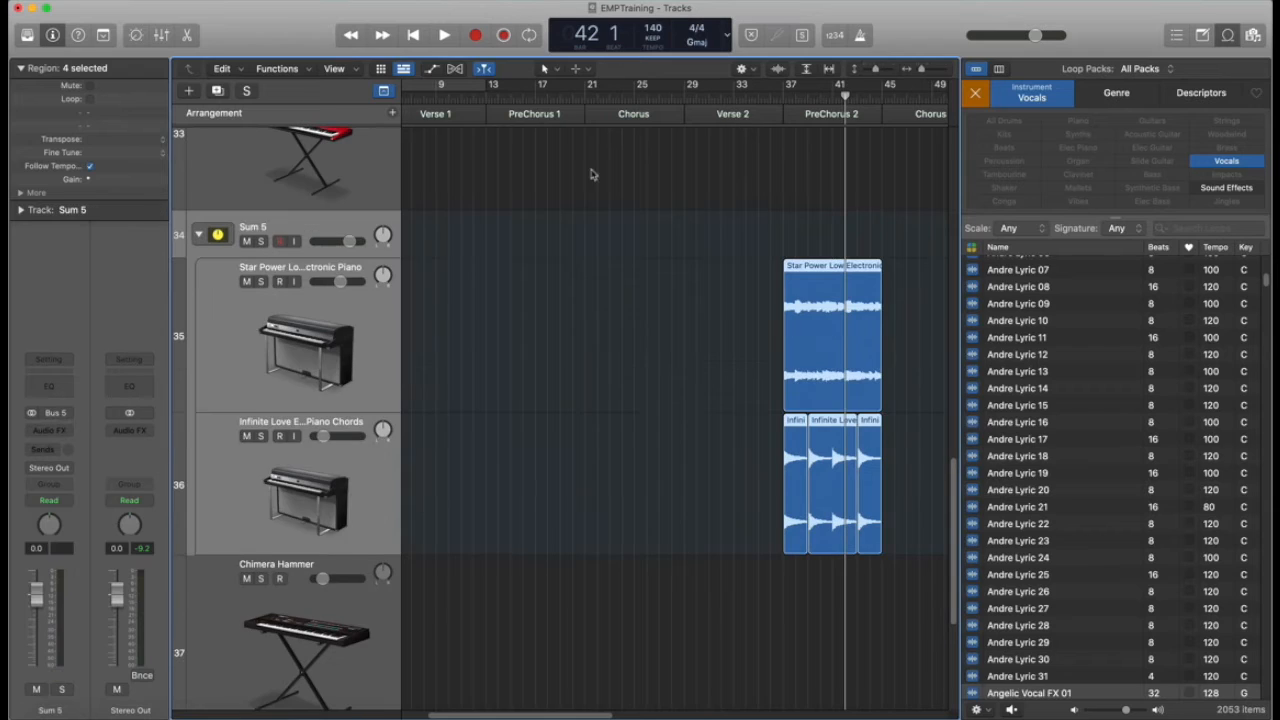
pyautogui.doubleClick(255, 225)
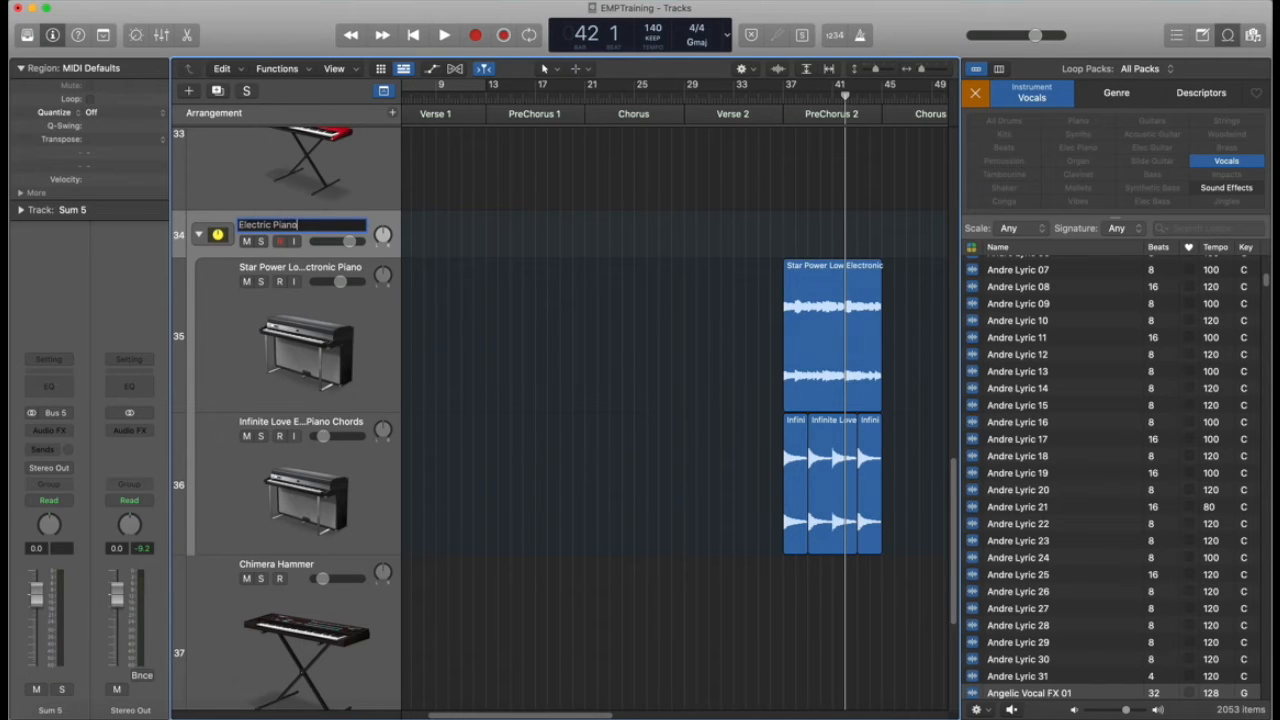
pyautogui.press('Return')
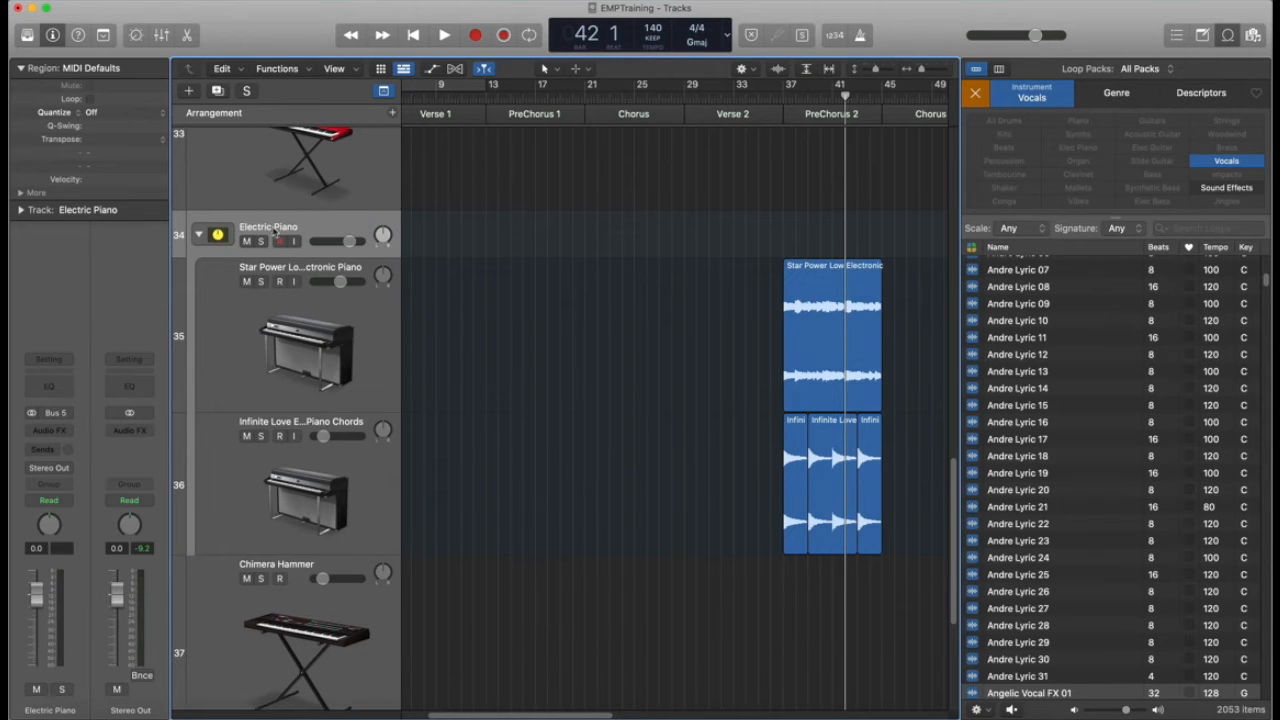
# Add a Channel EQ to the Electric Piano stack, boosting 226 Hz by 2.3 dB and cutting 980 Hz by 2.5 dB with a Q of 1.00
pyautogui.click(55, 390)
pyautogui.moveTo(679, 201); pyautogui.dragTo(776, 279)
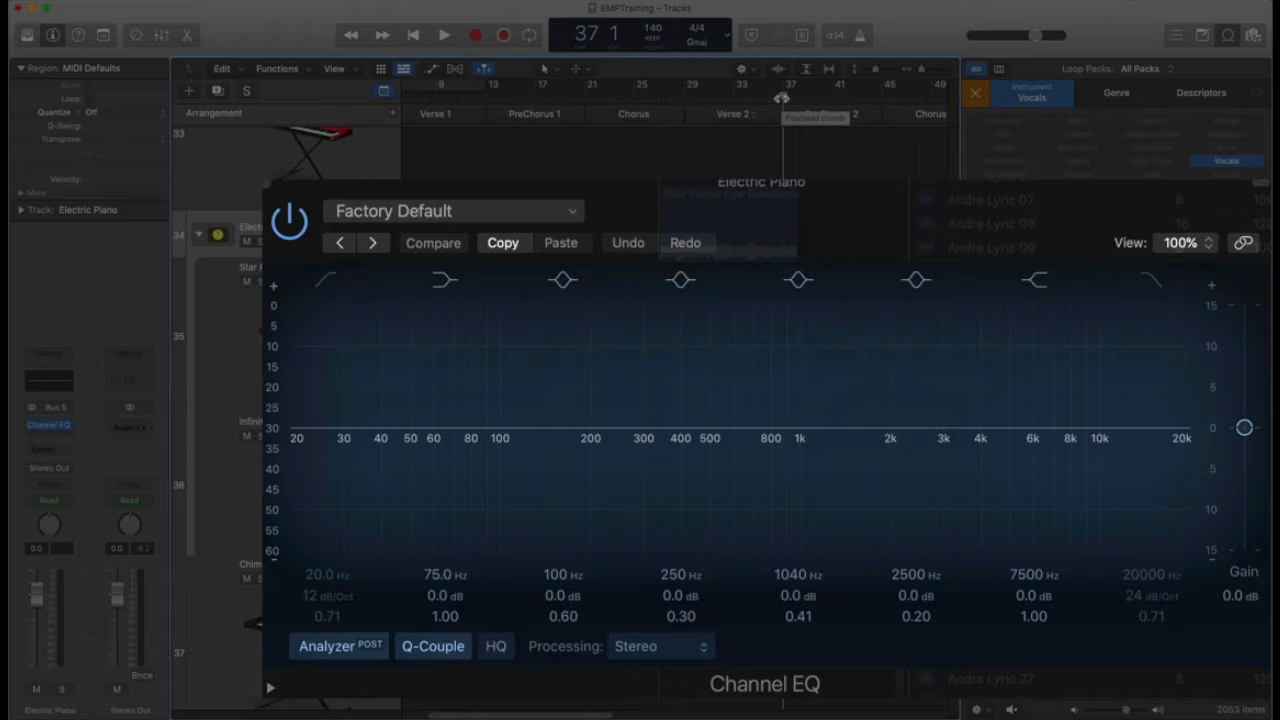
pyautogui.press('space')
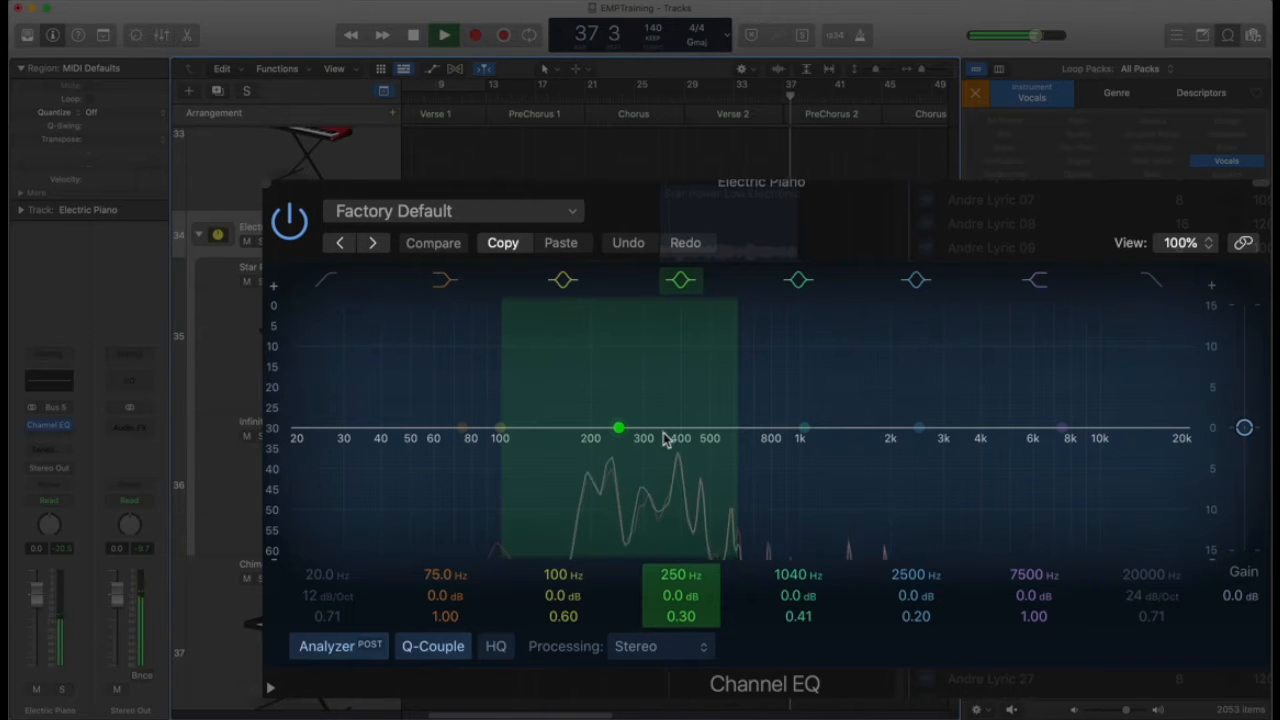
pyautogui.moveTo(619, 430)
pyautogui.mouseDown()
pyautogui.moveTo(711, 380)
pyautogui.moveTo(726, 406)
pyautogui.moveTo(606, 351)
pyautogui.moveTo(608, 411)
pyautogui.mouseUp()
pyautogui.moveTo(917, 429)
pyautogui.mouseDown()
pyautogui.moveTo(757, 457)
pyautogui.moveTo(795, 457)
pyautogui.mouseUp()
pyautogui.moveTo(912, 622); pyautogui.dragTo(907, 611)
pyautogui.press('space')
# Refine the Electric Piano EQ with +0.1 dB at 4760 Hz, -2.6 dB at 930 Hz and +1.1 dB at 2020 Hz, and close it
pyautogui.moveTo(1060, 430); pyautogui.dragTo(1034, 423)
pyautogui.moveTo(427, 104); pyautogui.dragTo(482, 106)
pyautogui.press('space')
pyautogui.moveTo(1034, 440); pyautogui.dragTo(1000, 402)
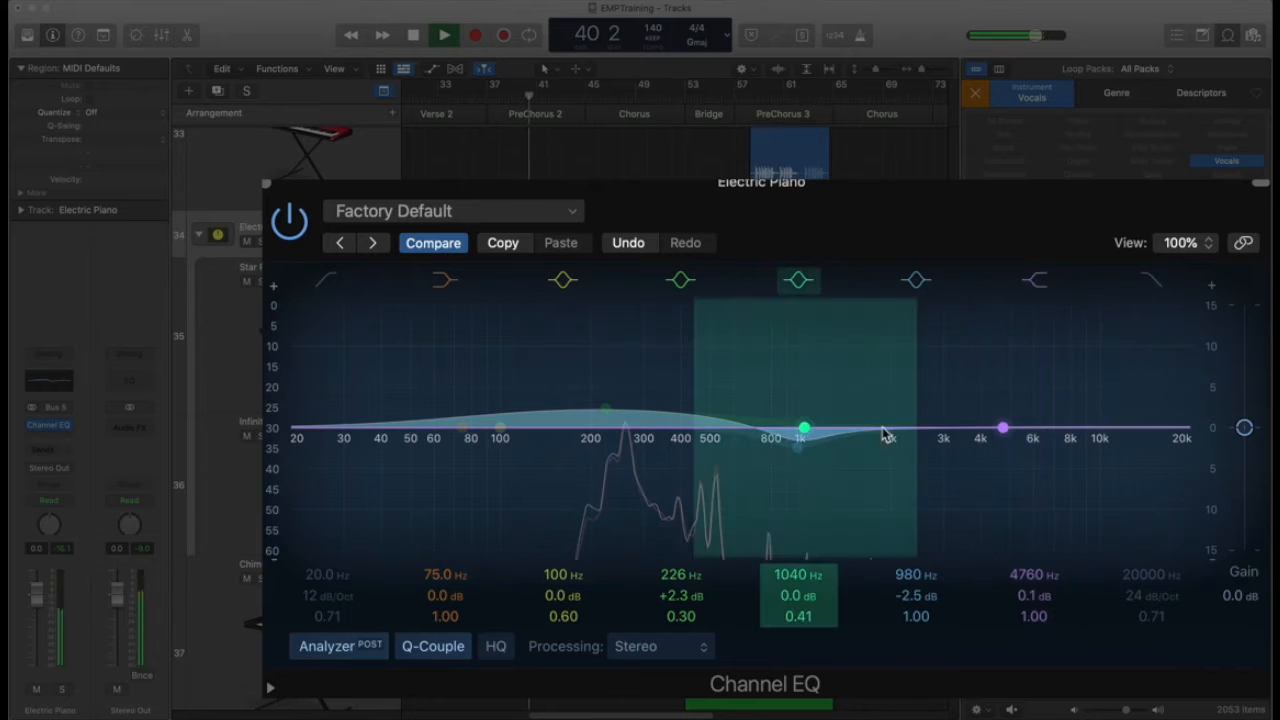
pyautogui.moveTo(795, 466); pyautogui.dragTo(777, 471)
pyautogui.moveTo(811, 428); pyautogui.dragTo(894, 420)
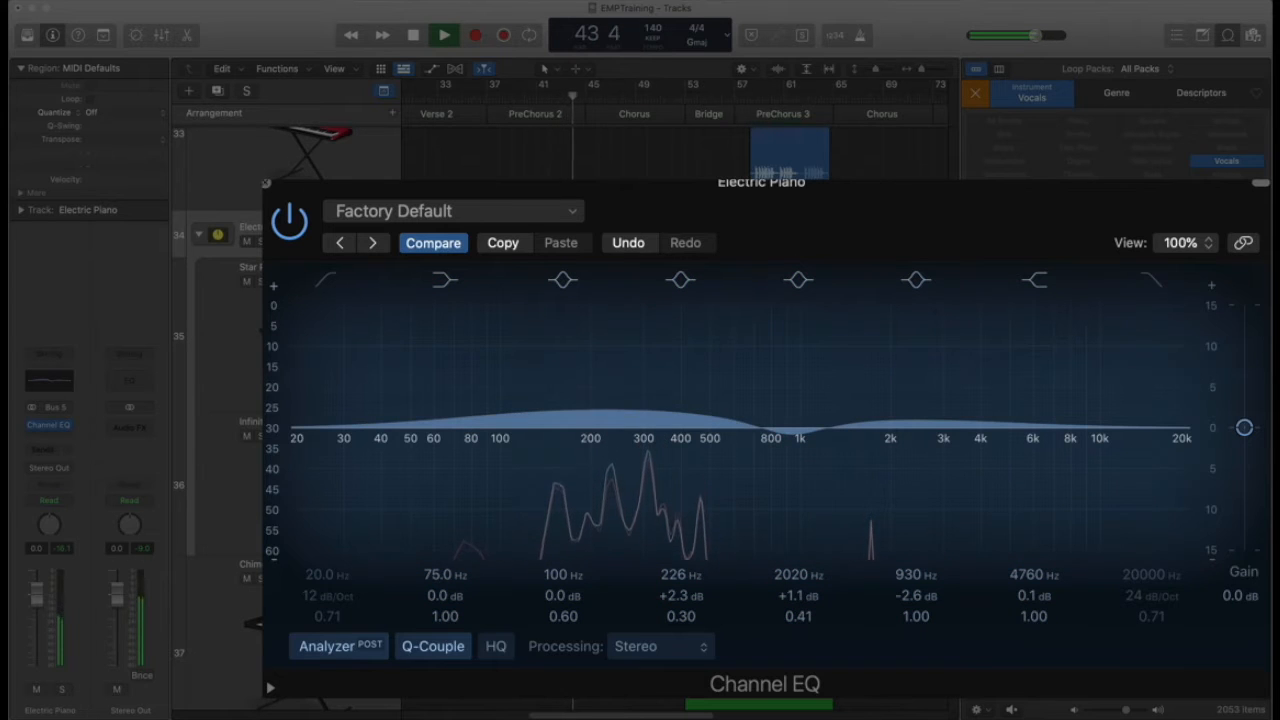
pyautogui.press('space')
pyautogui.click(267, 184)
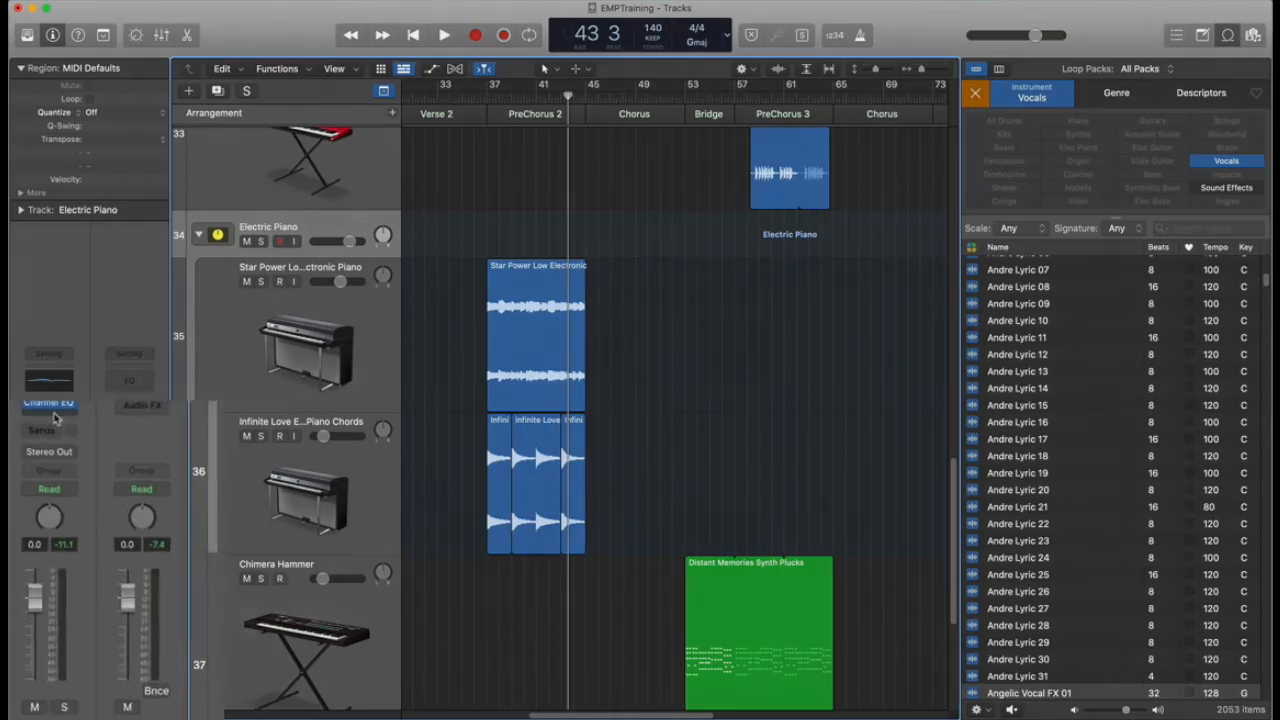
# Add a stereo Compressor to the Electric Piano stack, adjust attack and threshold, set release to 240 ms and distortion to about Soft
pyautogui.click(58, 447)
pyautogui.moveTo(112, 332)
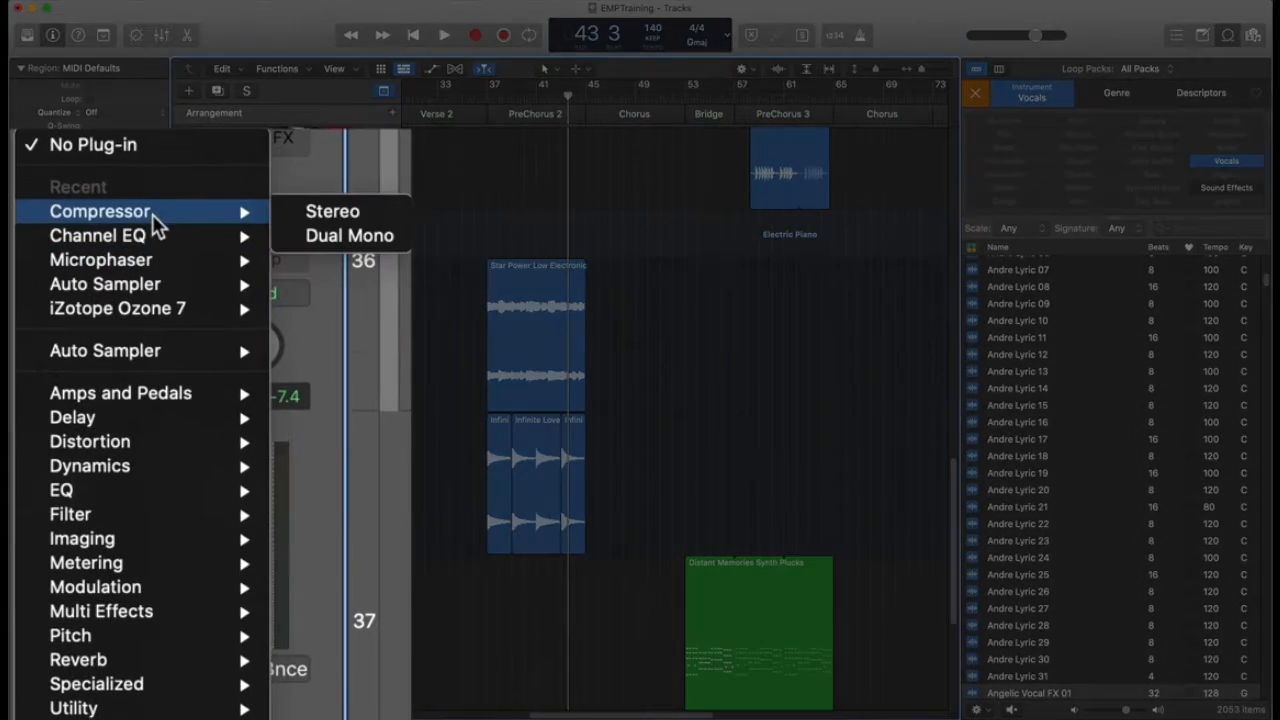
pyautogui.click(310, 212)
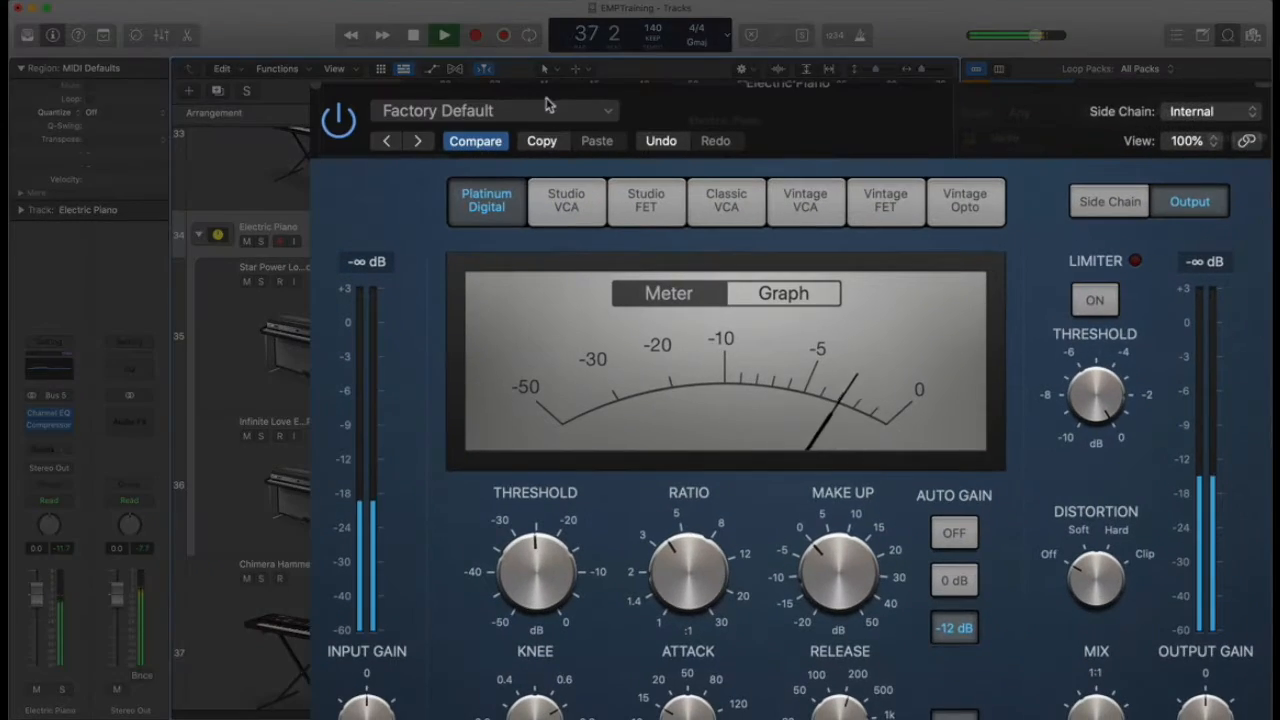
pyautogui.moveTo(675, 717); pyautogui.dragTo(673, 690)
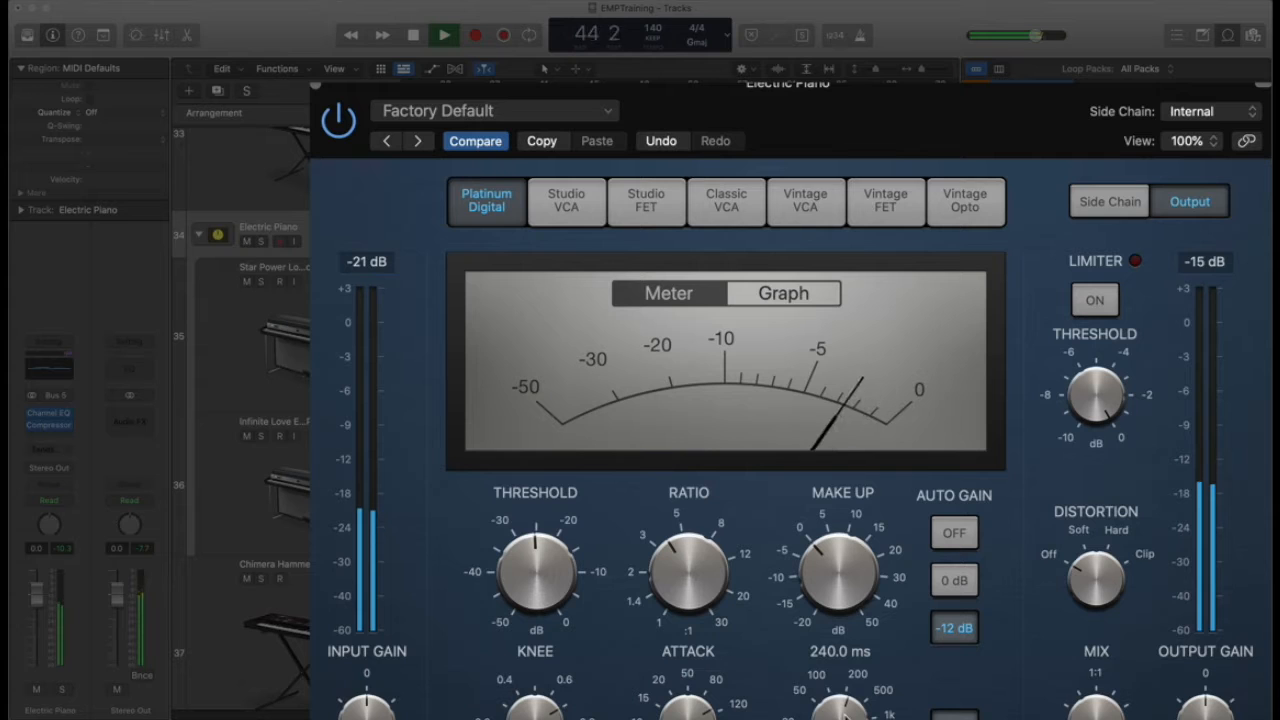
pyautogui.moveTo(578, 575); pyautogui.dragTo(547, 563)
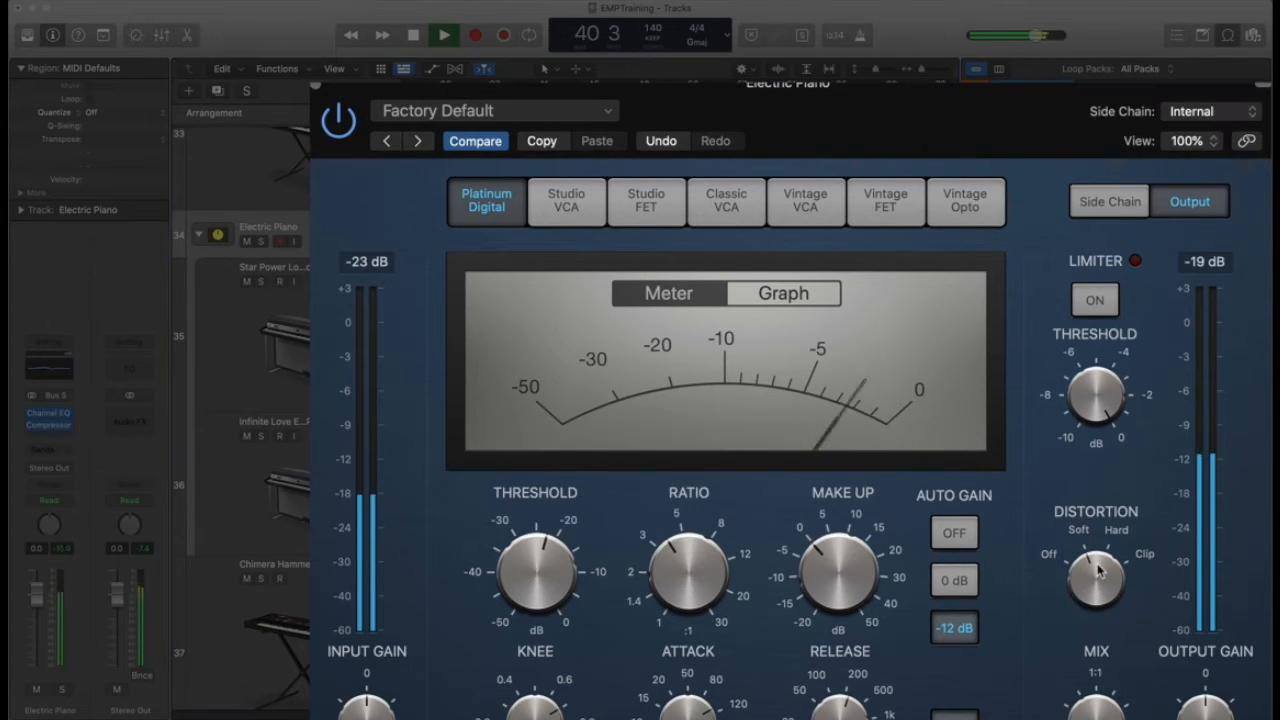
pyautogui.moveTo(1098, 570); pyautogui.dragTo(1116, 522)
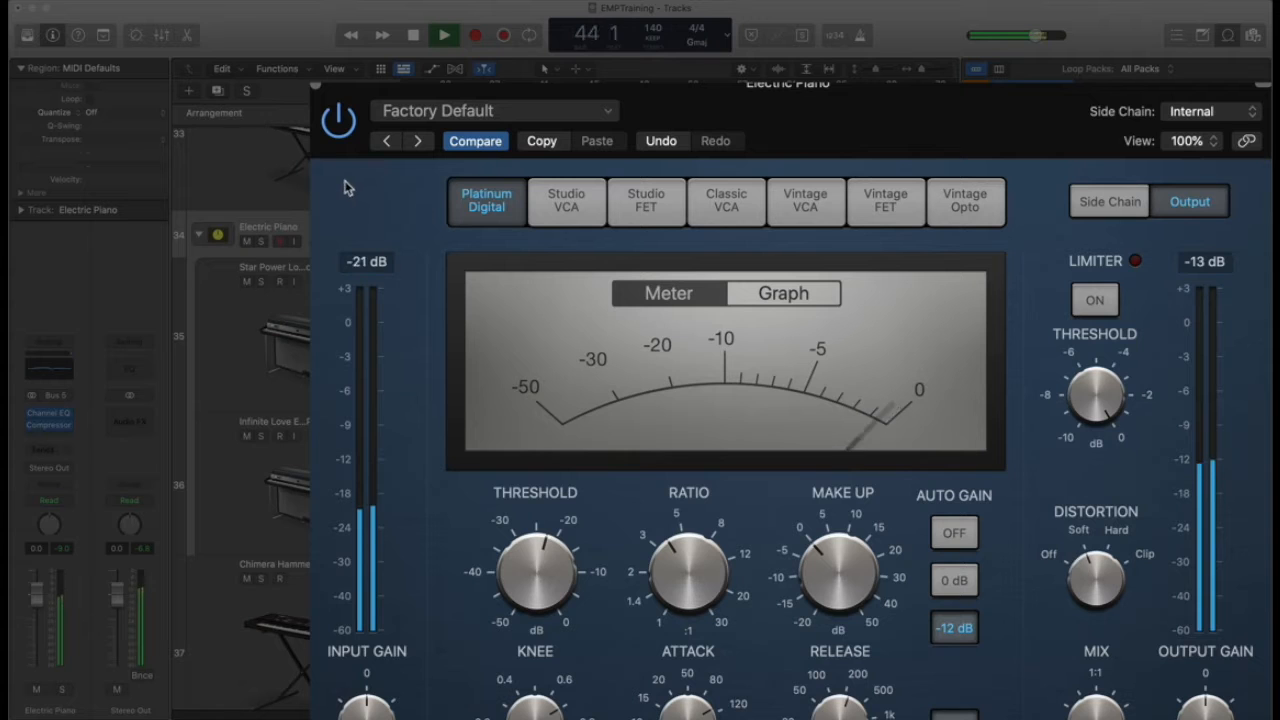
pyautogui.click(315, 87)
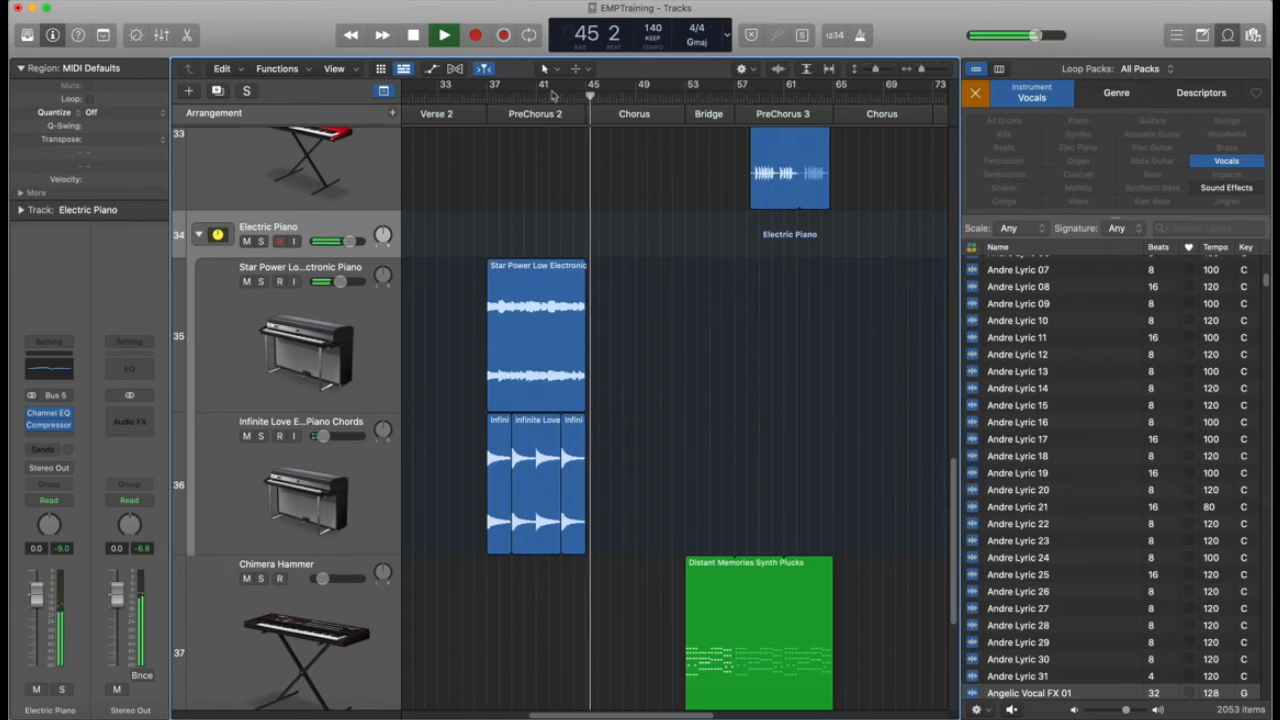
# Play PreChorus 2 from bar 37 and lower the Electric Piano stack's volume to -3.0 dB
pyautogui.press('space')
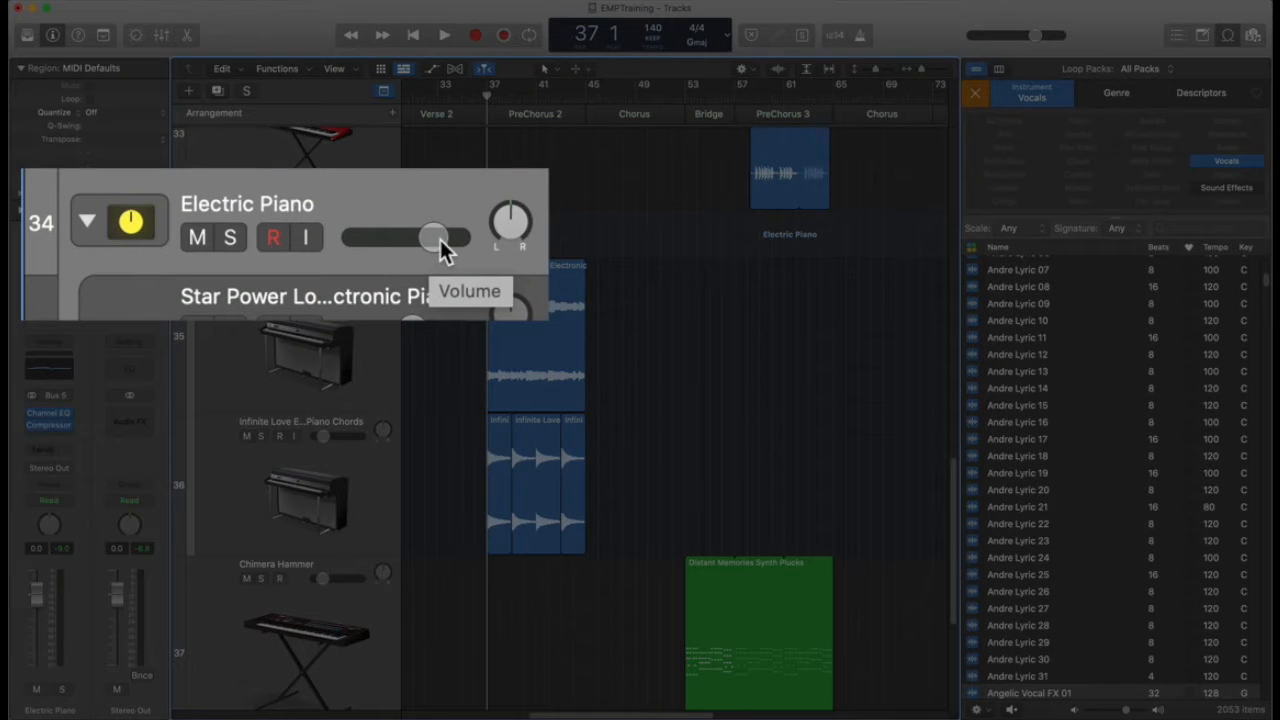
pyautogui.press('space')
pyautogui.moveTo(439, 237); pyautogui.dragTo(417, 237)
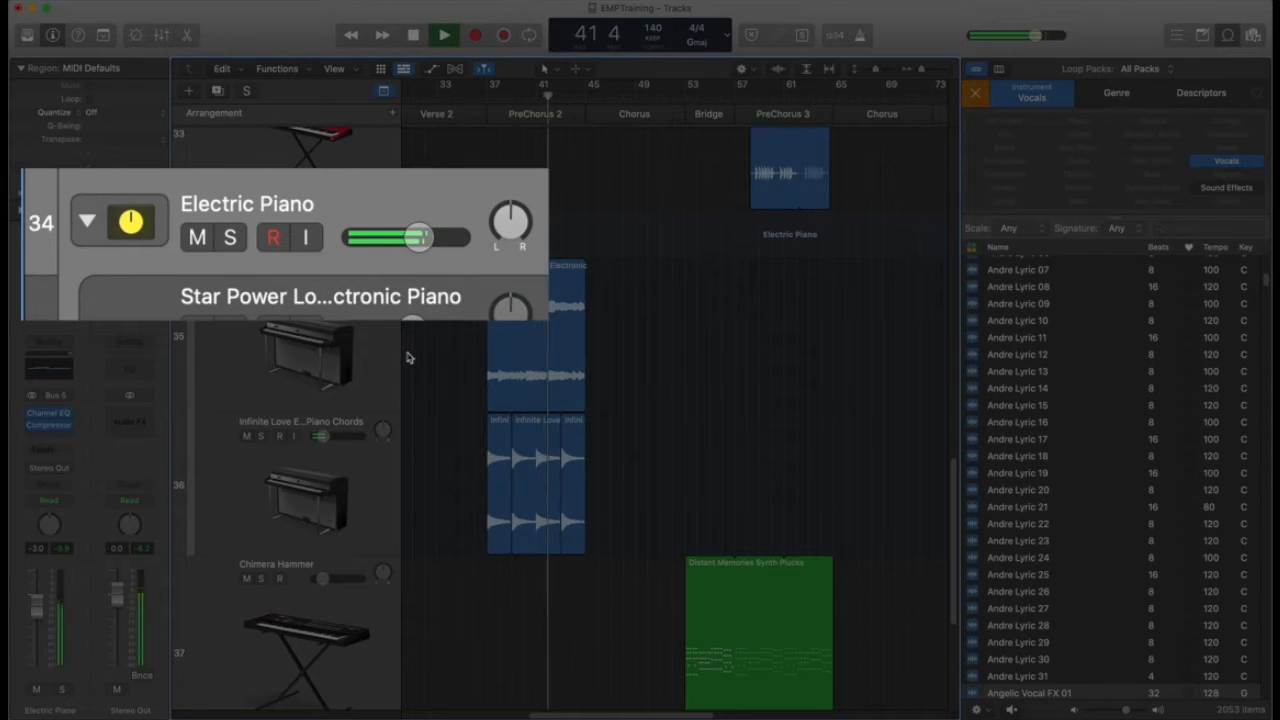
pyautogui.scroll(6, 497, 245)
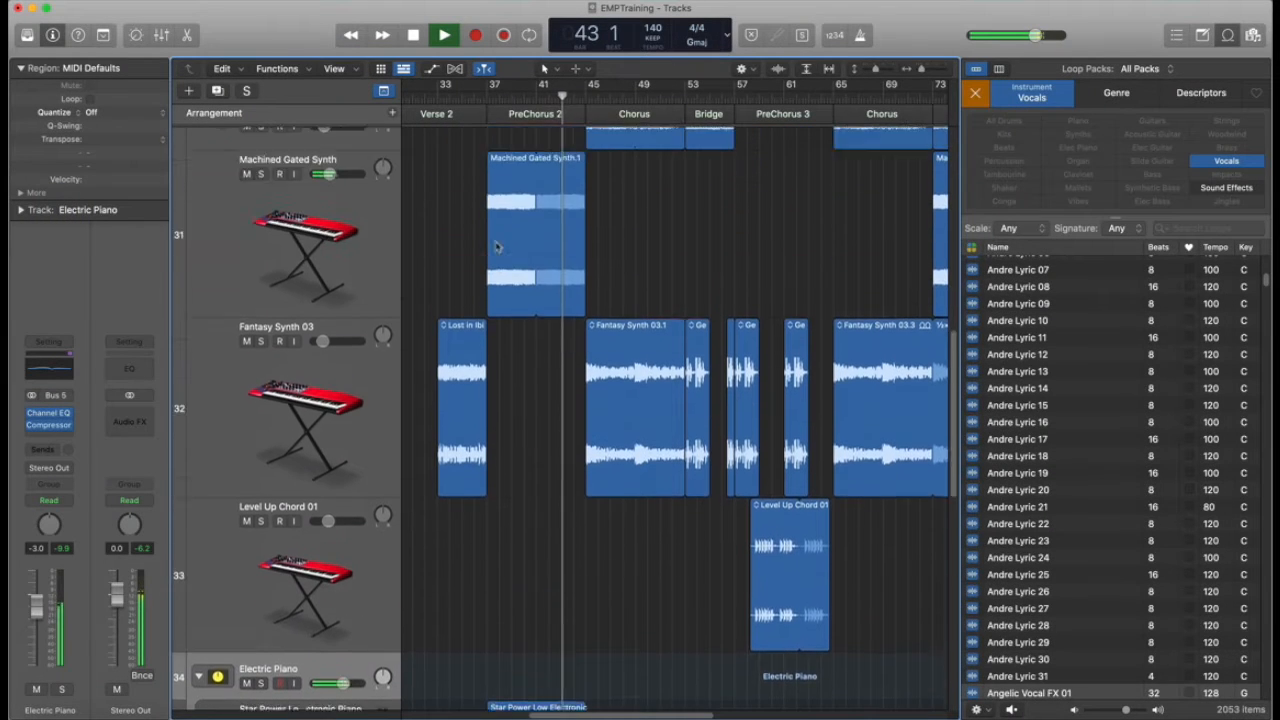
pyautogui.scroll(2, 497, 245)
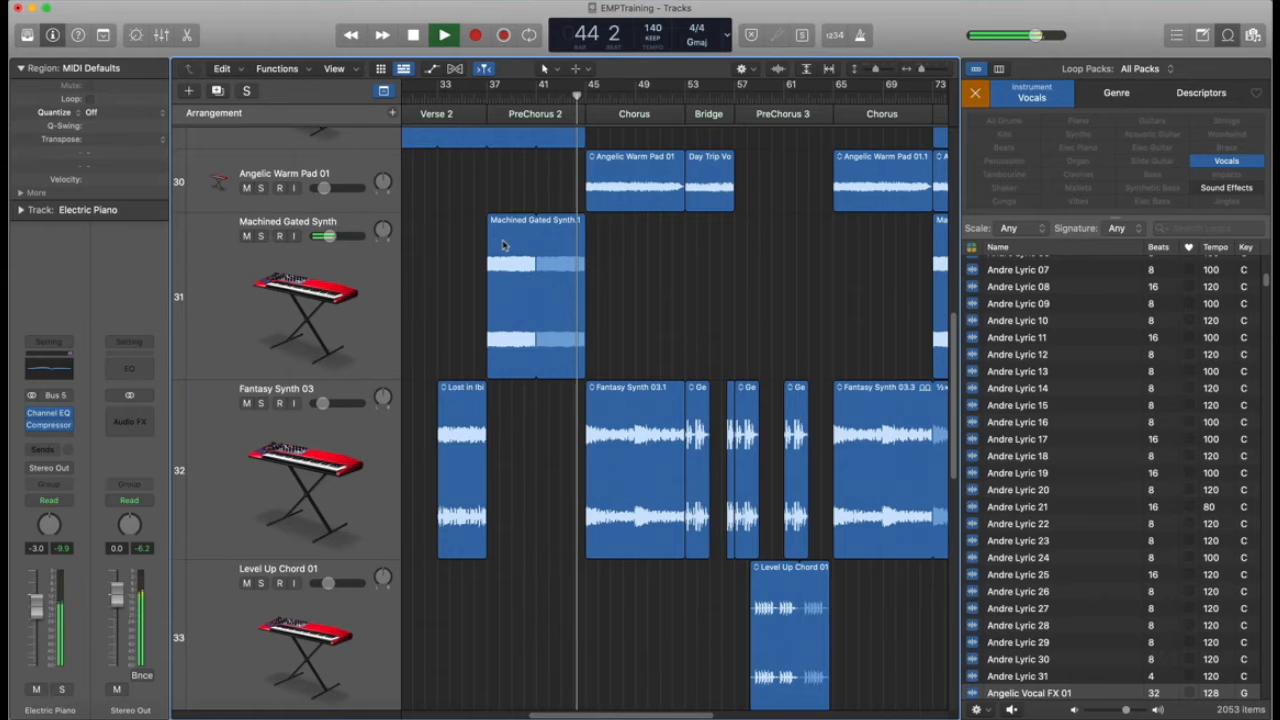
pyautogui.press('space')
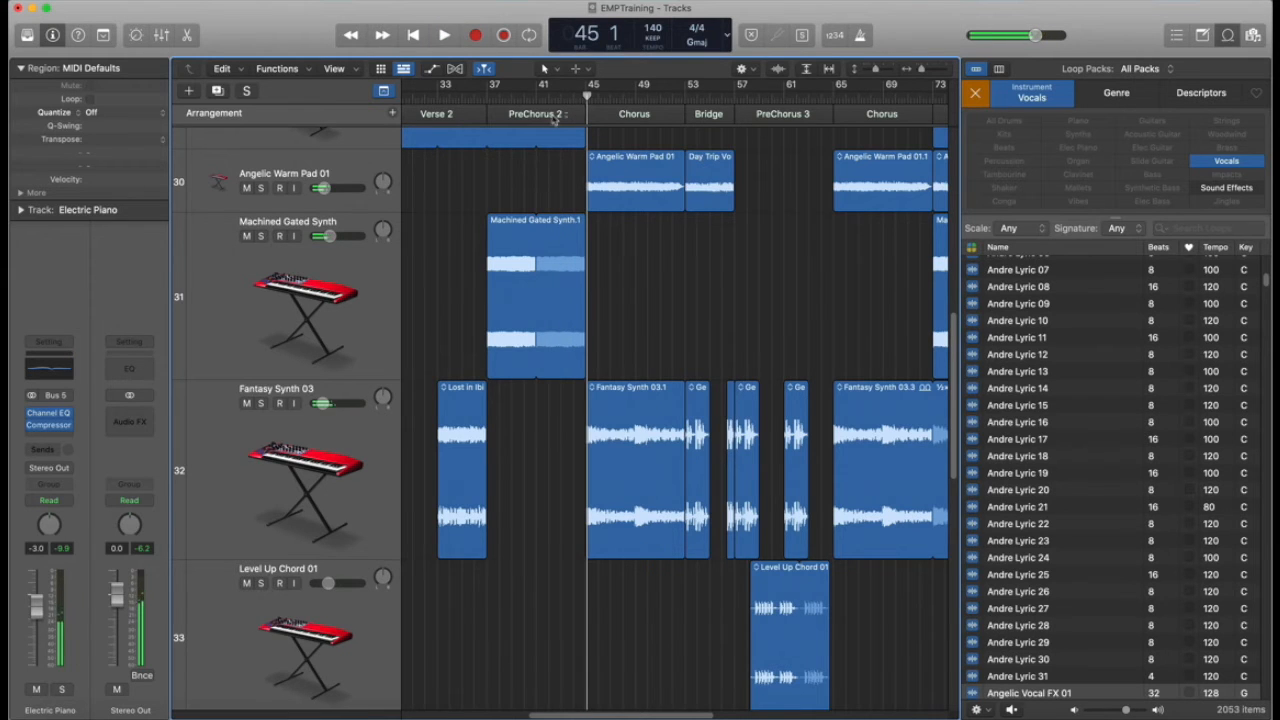
# Show volume automation on the Machined Gated Synth track and lower it to -14.9 dB across PreChorus 2, keeping -12.8 dB outside
pyautogui.scroll(4, 523, 166)
pyautogui.hotkey('shift', ',')
pyautogui.scroll(-3, 538, 447)
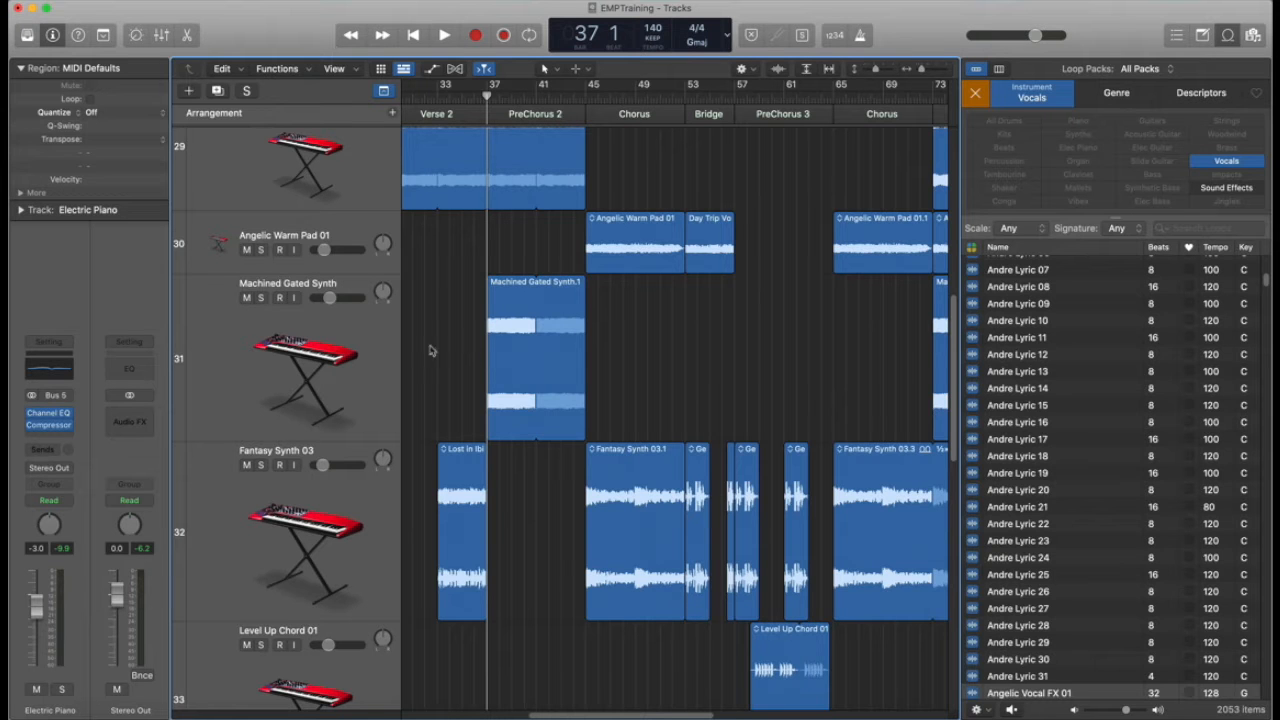
pyautogui.click(338, 338)
pyautogui.press('a')
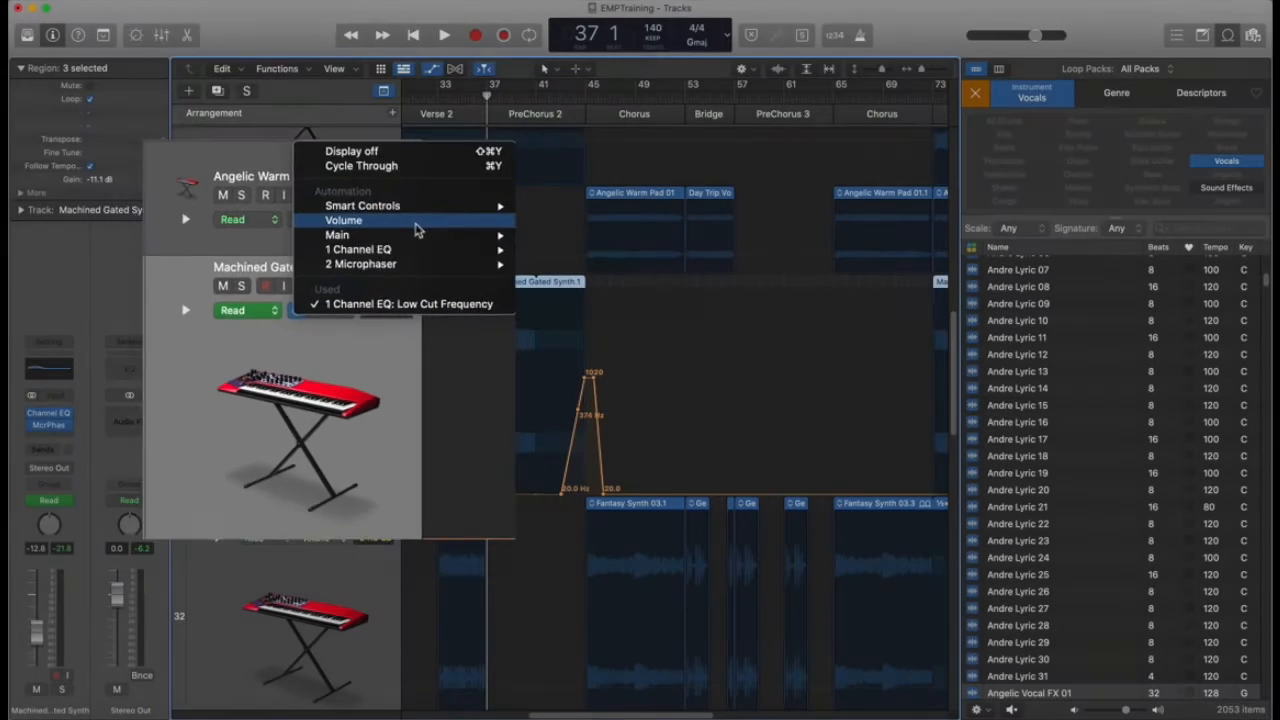
pyautogui.click(348, 180)
pyautogui.click(488, 430)
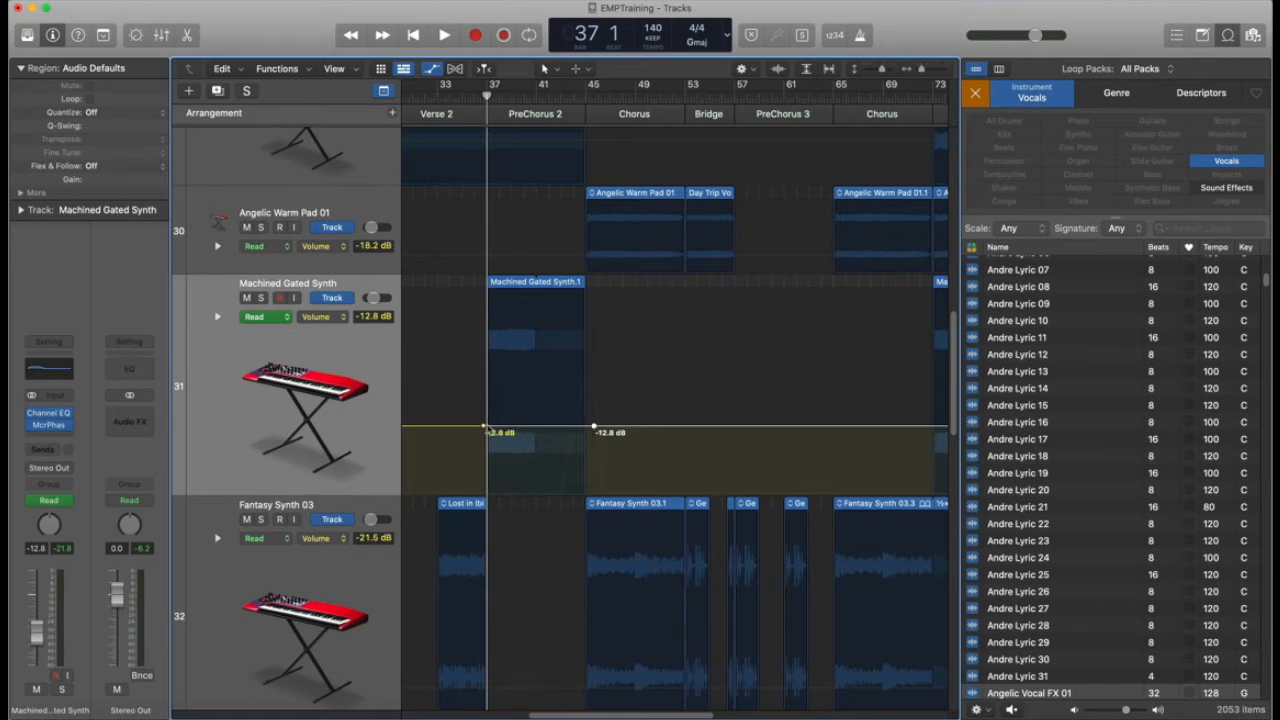
pyautogui.click(546, 432)
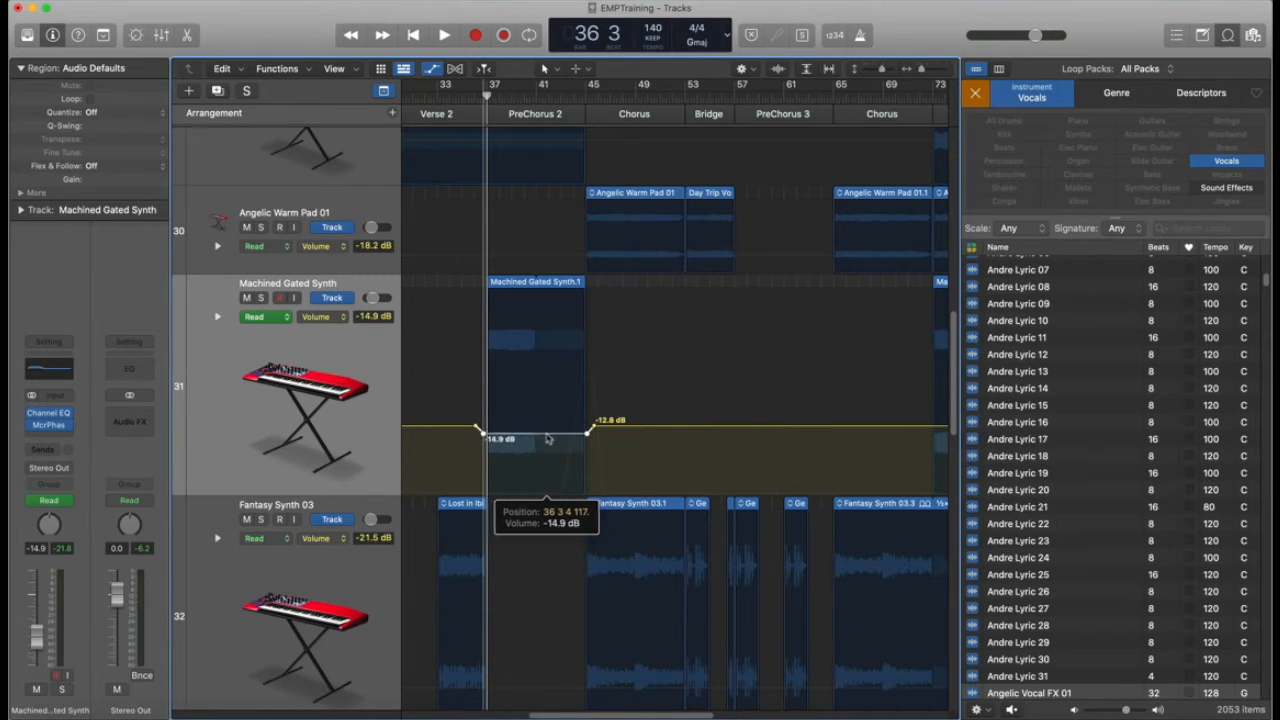
pyautogui.moveTo(547, 439); pyautogui.dragTo(547, 440)
# Play from bar 35 through PreChorus 2 to audition the Machined Gated Synth volume dip against the Electric Piano stack
pyautogui.click(462, 97)
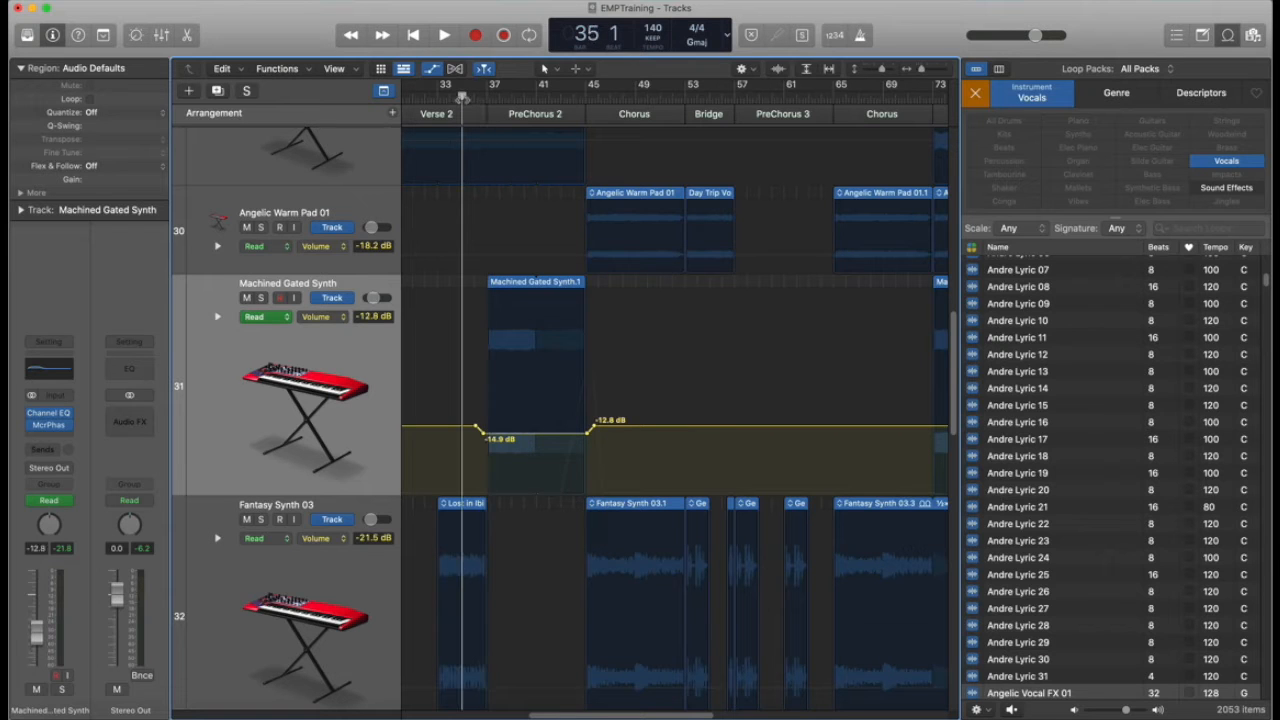
pyautogui.press('space')
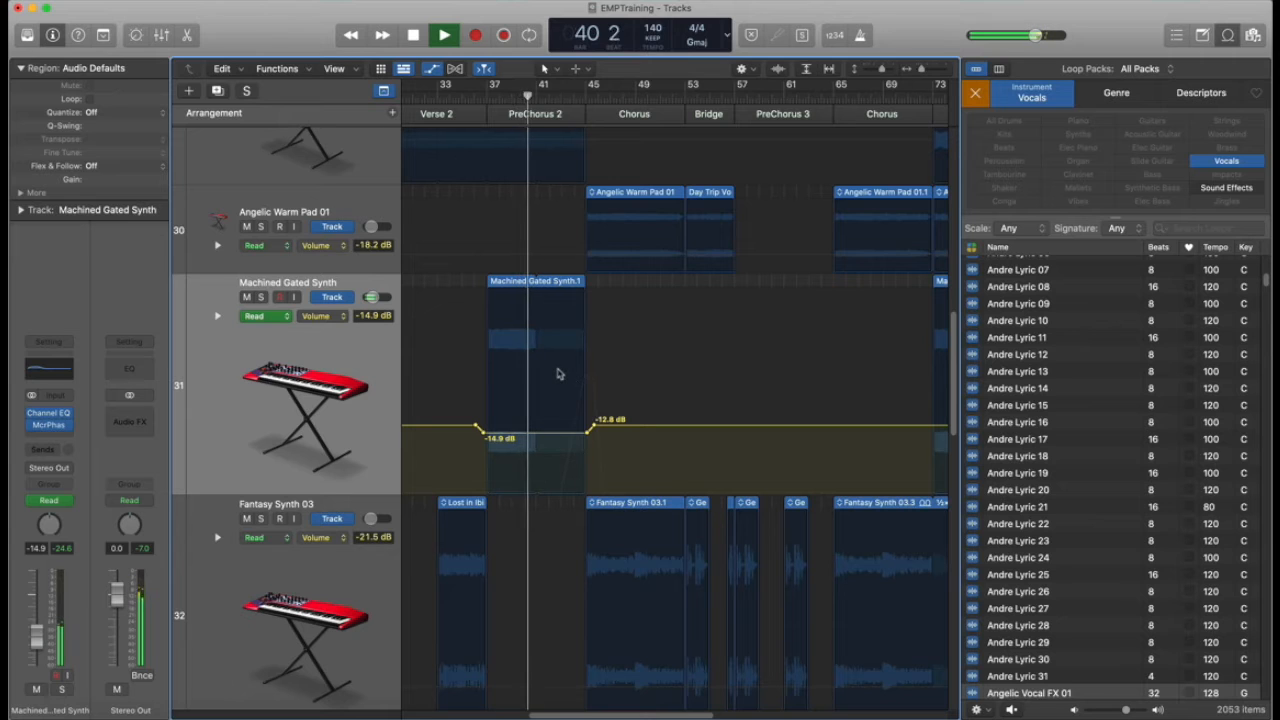
pyautogui.scroll(-5, 558, 374)
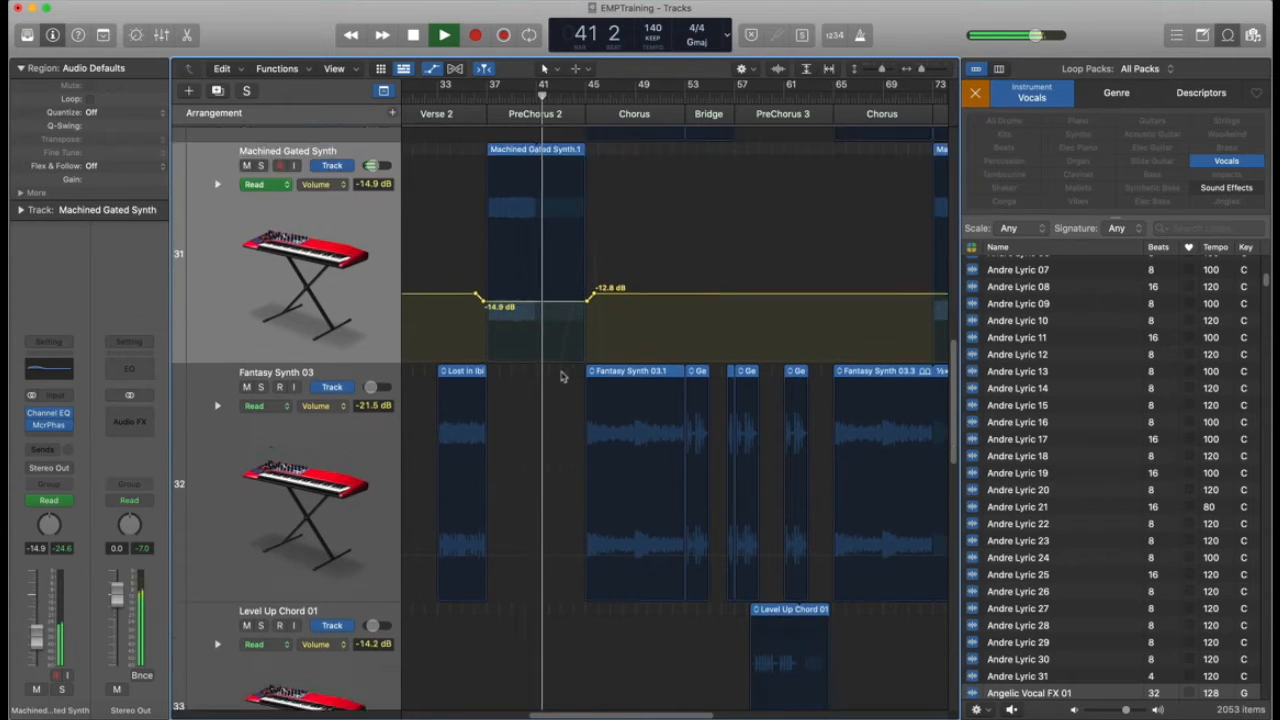
pyautogui.scroll(-4, 561, 376)
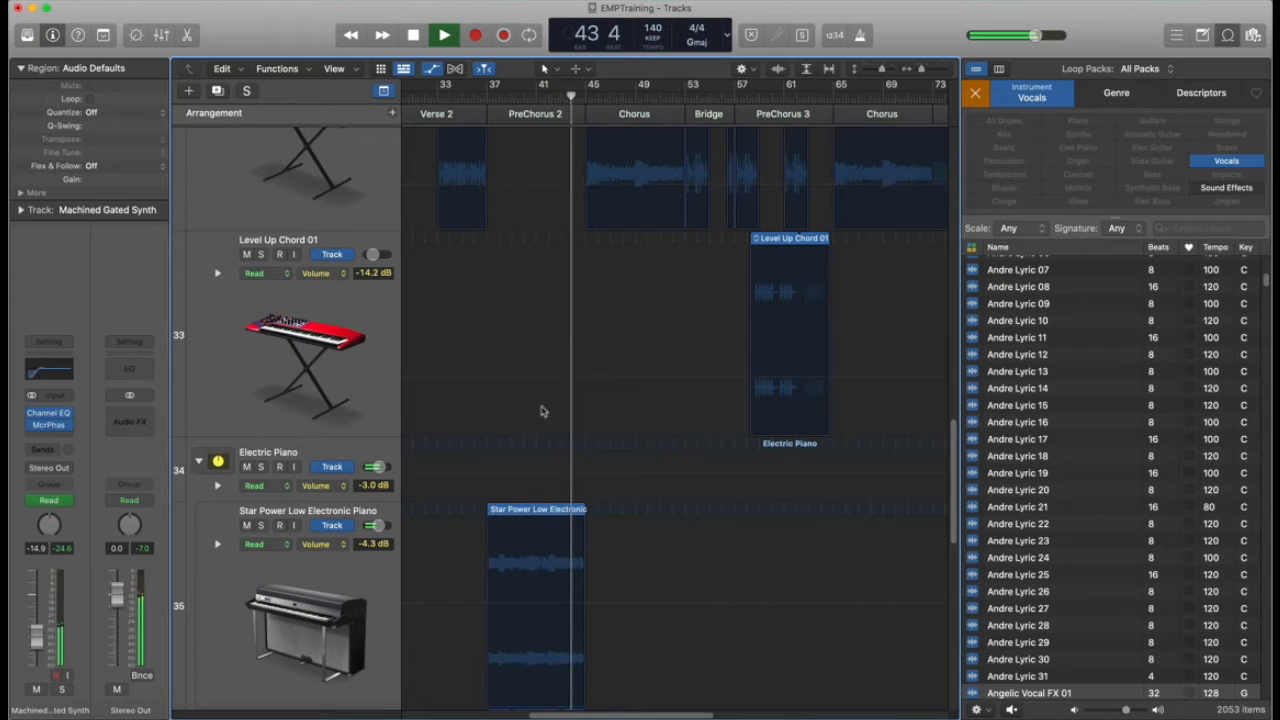
# Automate the Electric Piano stack's volume in PreChorus 2: -7.1 dB at bars 37 and 41, rising to -3.0 dB at bars 39 and 43
pyautogui.scroll(-3, 537, 414)
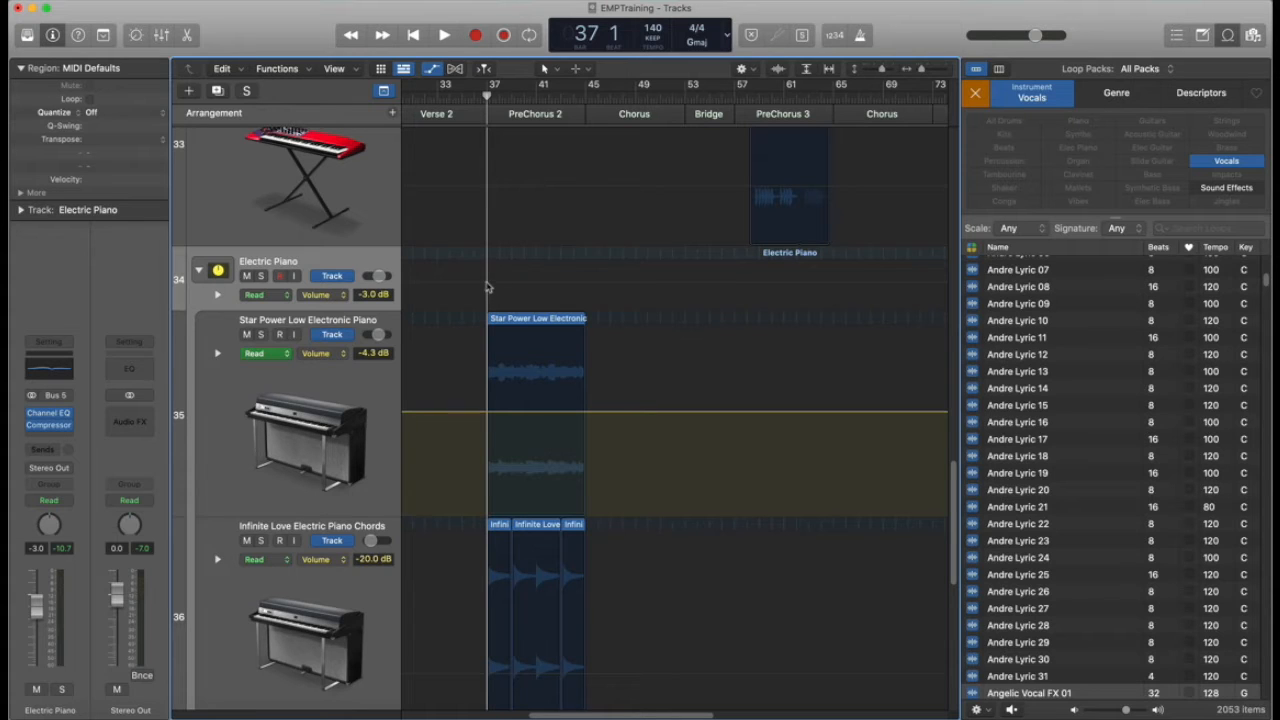
pyautogui.click(487, 287)
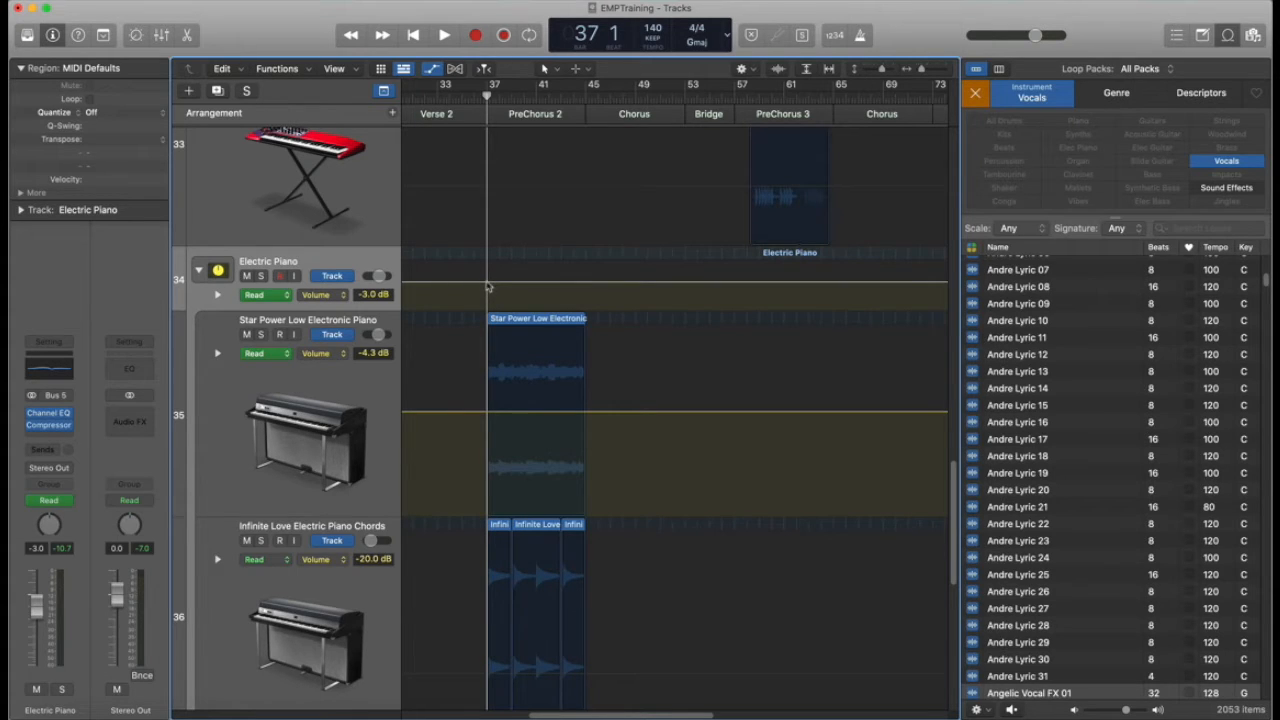
pyautogui.click(588, 95)
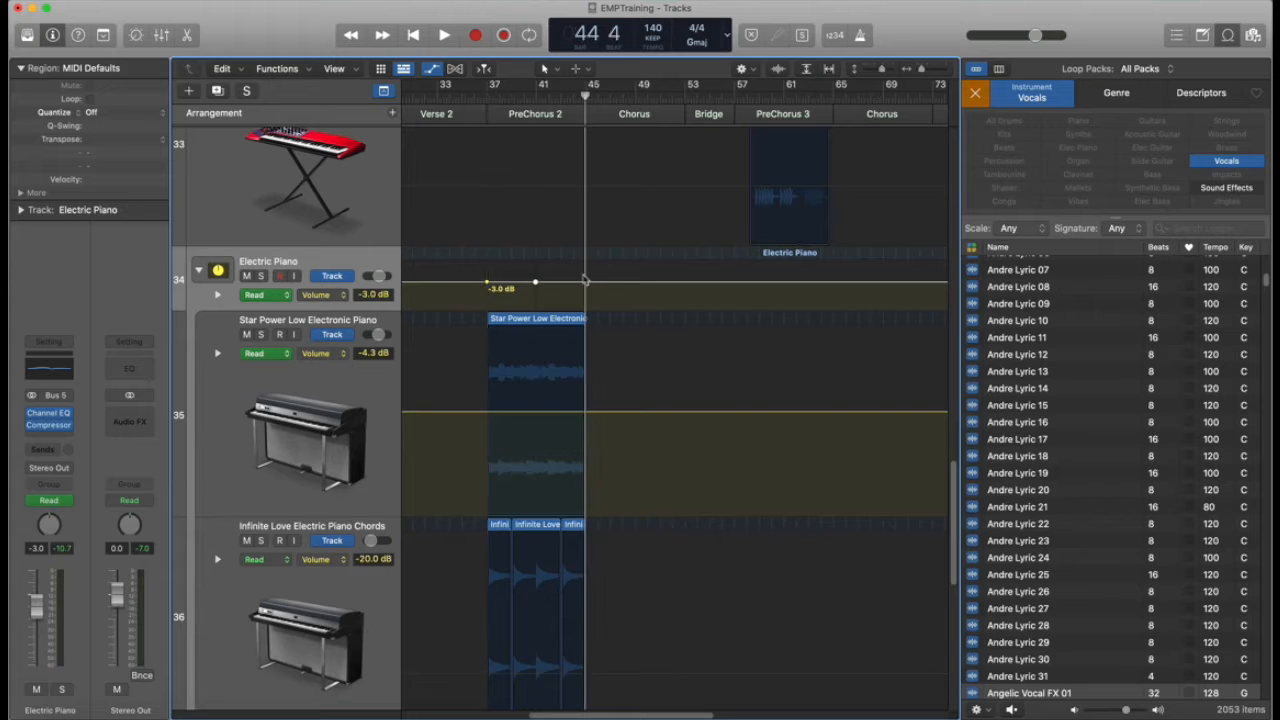
pyautogui.click(560, 95)
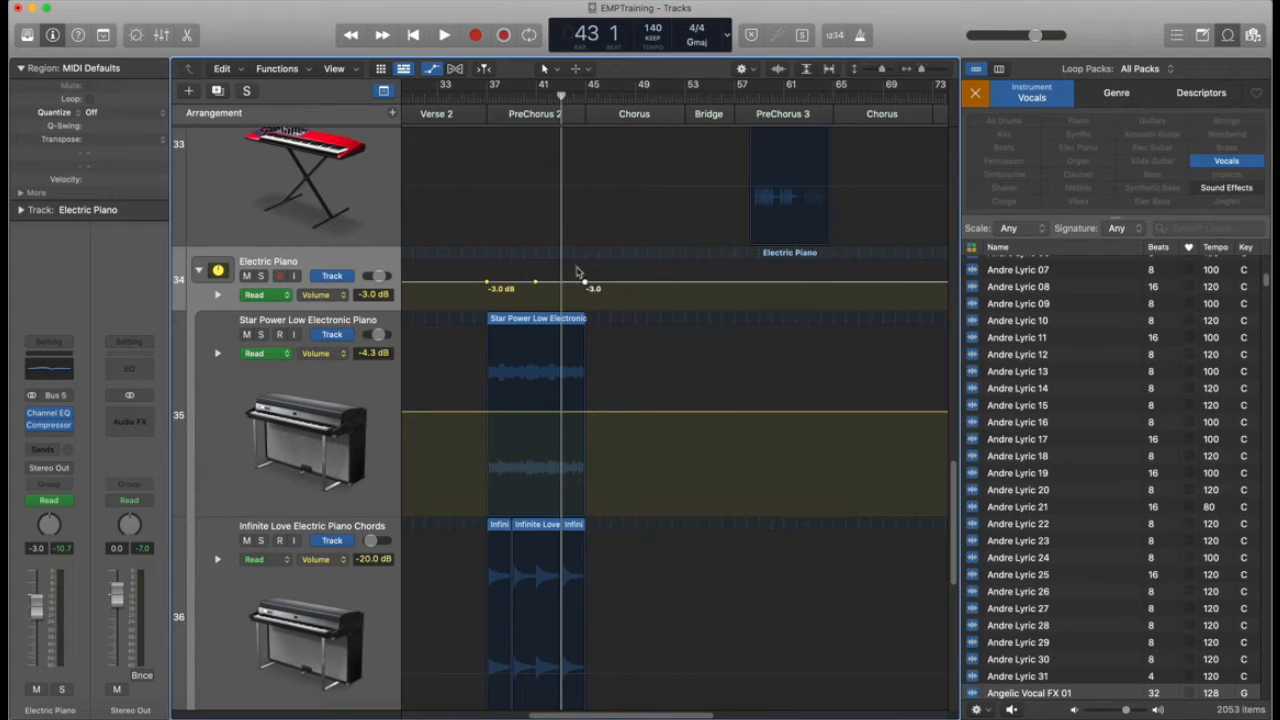
pyautogui.click(512, 261)
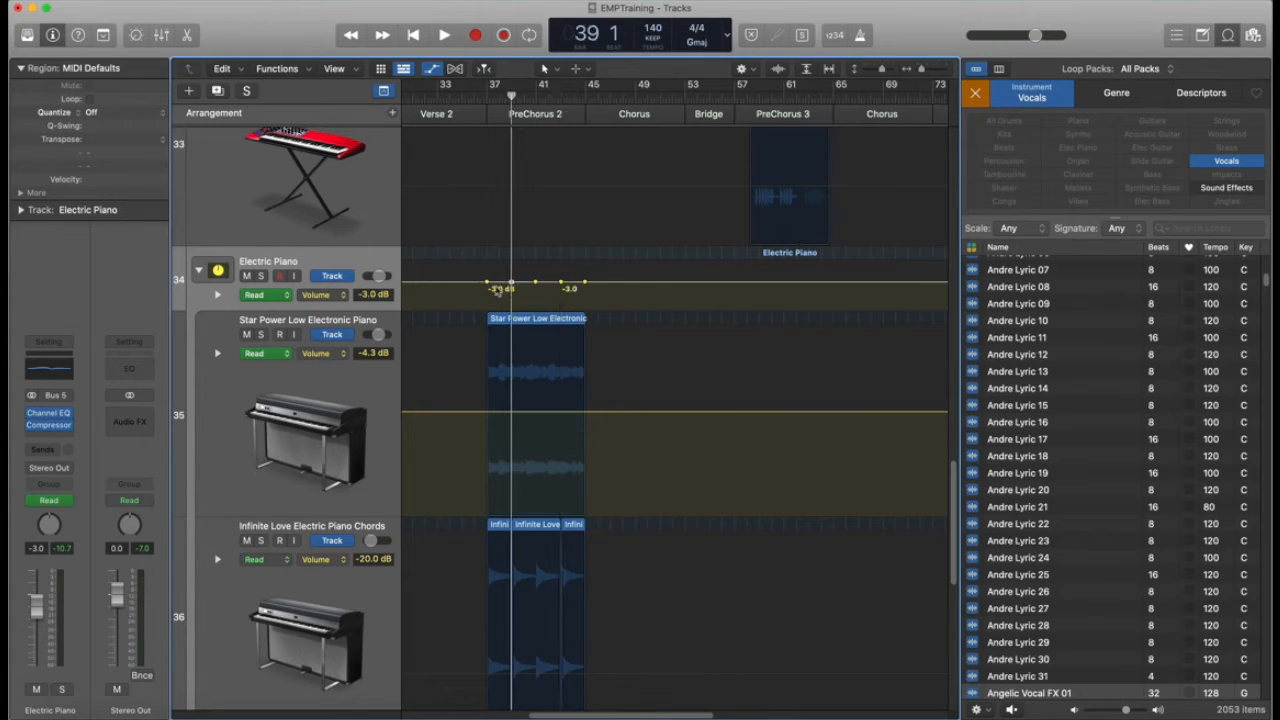
pyautogui.moveTo(488, 283); pyautogui.dragTo(538, 290)
pyautogui.click(487, 100)
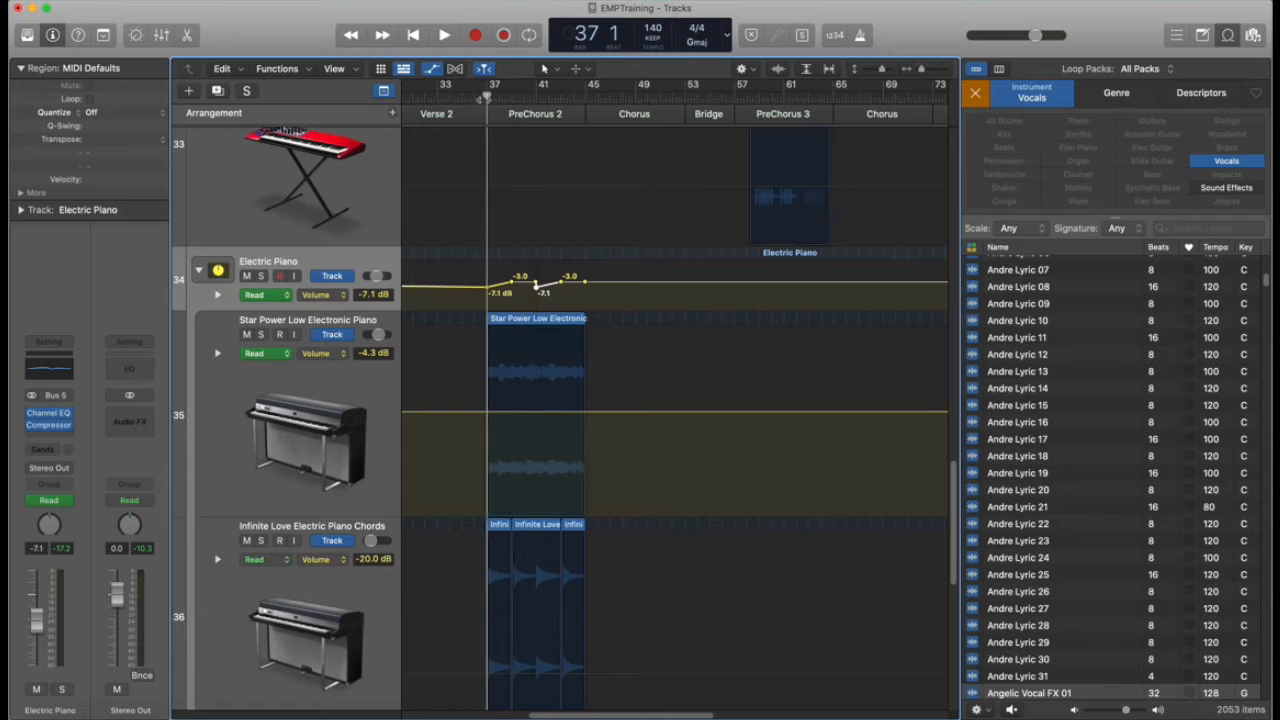
# Play PreChorus 2 from bar 37, drop the Electric Piano stack's volume to -5.6 dB at the section's end, and hide automation
pyautogui.press('space')
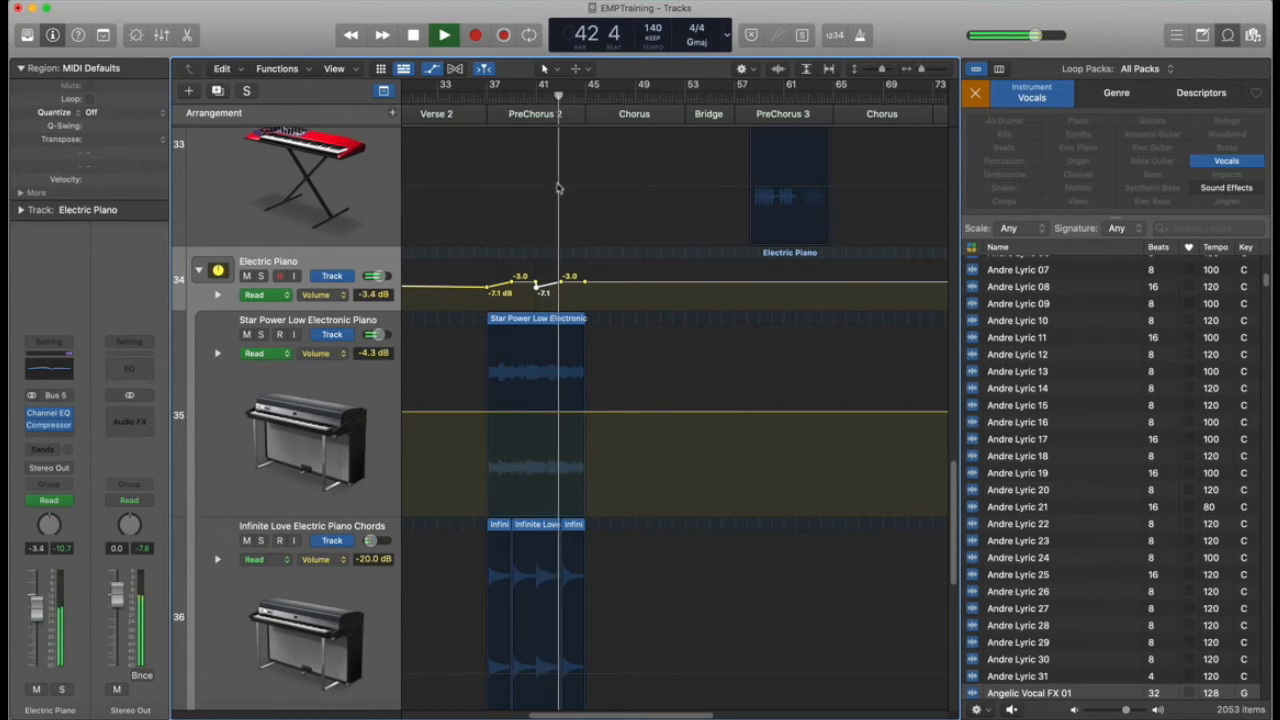
pyautogui.scroll(5, 558, 187)
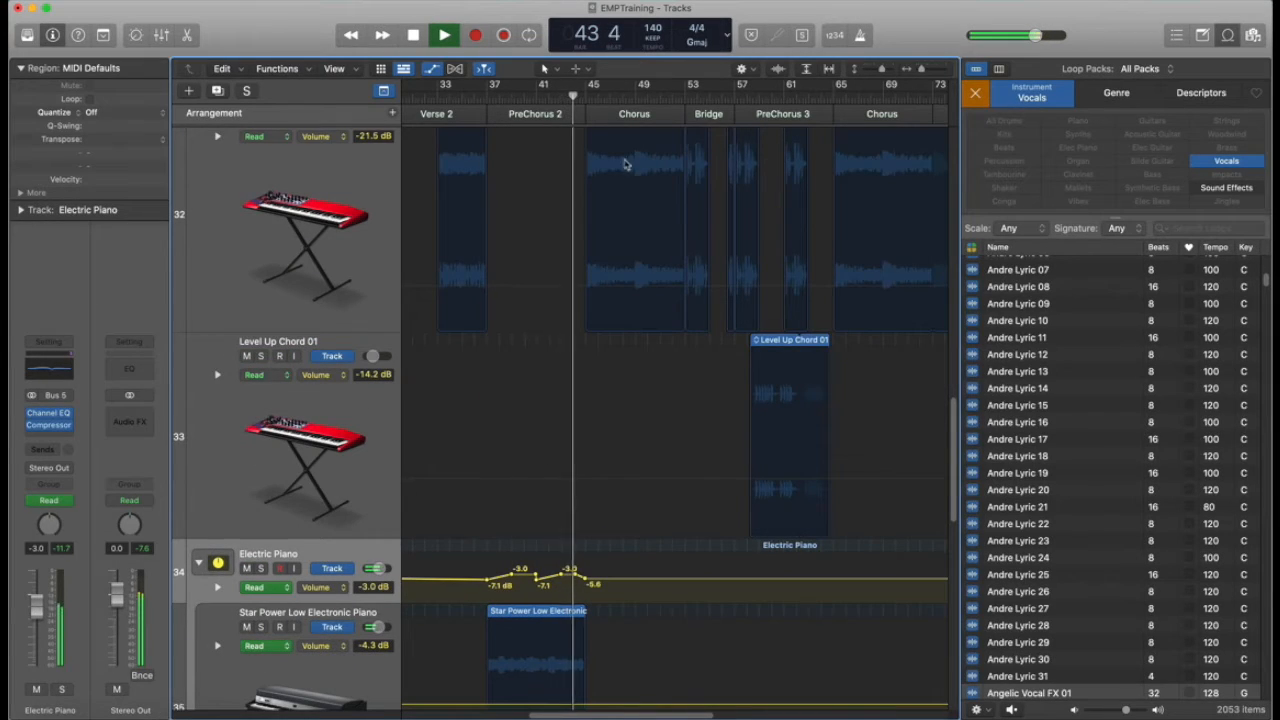
pyautogui.scroll(-3, 686, 279)
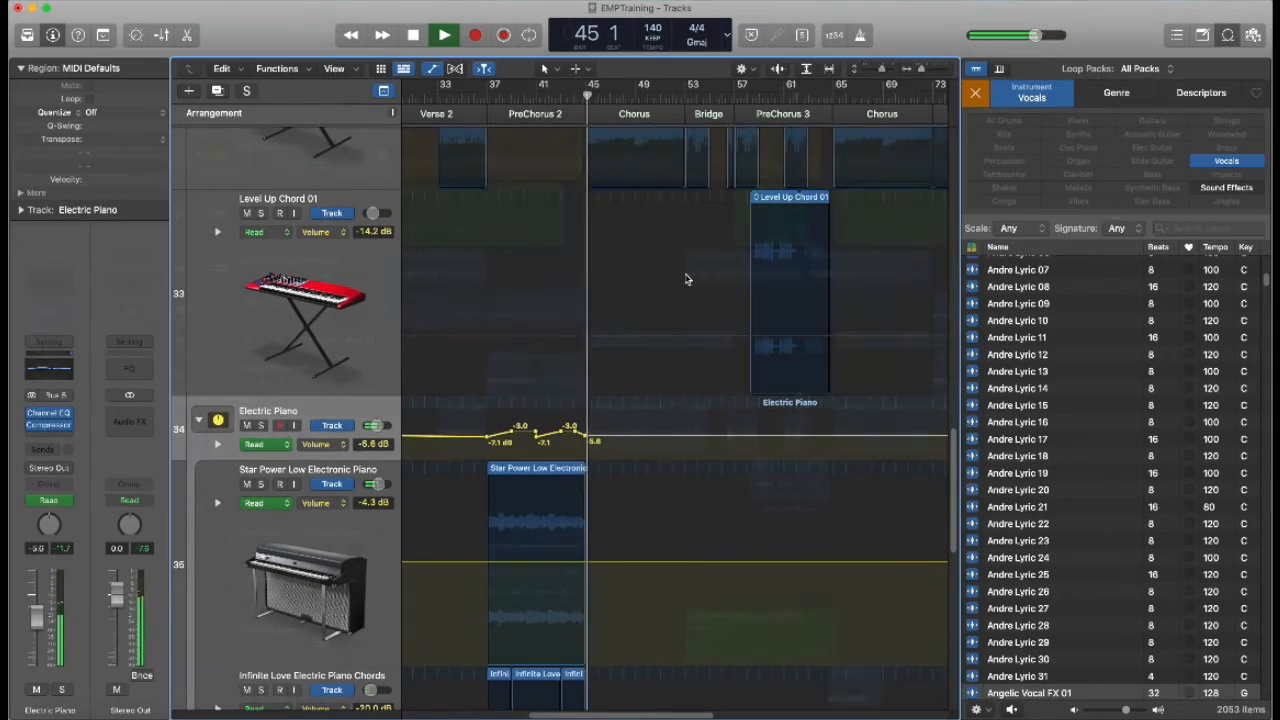
pyautogui.scroll(-2, 638, 218)
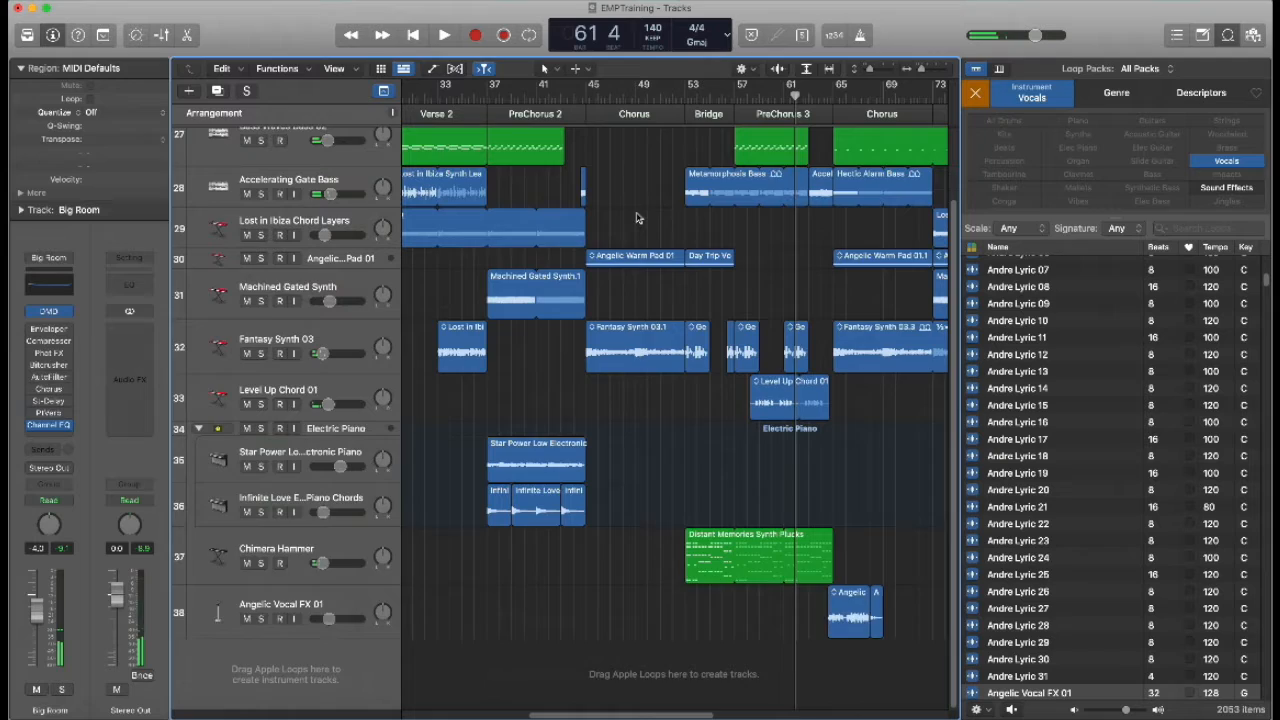
pyautogui.scroll(2, 637, 218)
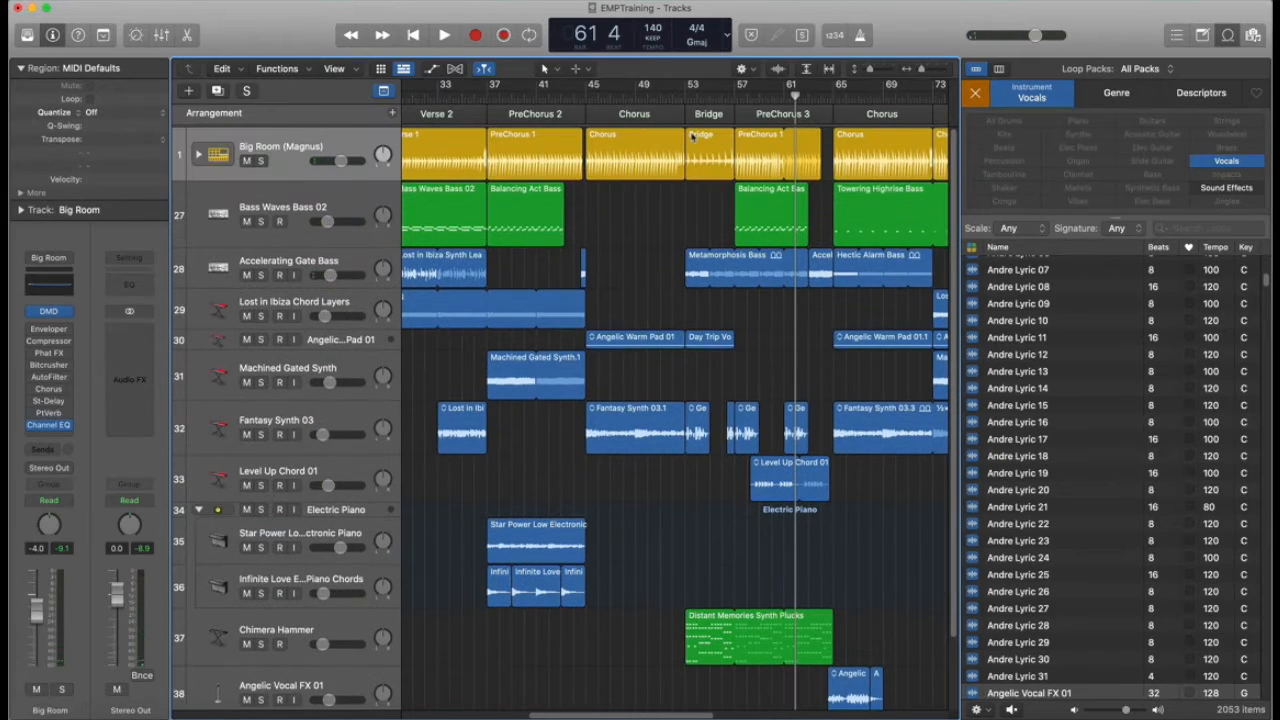
# Play PreChorus 3 from bar 58 and lower the Level Up Chord 01 track's volume to -19.0 dB
pyautogui.click(696, 101)
pyautogui.click(735, 100)
pyautogui.moveTo(735, 97)
pyautogui.mouseDown()
pyautogui.moveTo(766, 97)
pyautogui.moveTo(752, 97)
pyautogui.mouseUp()
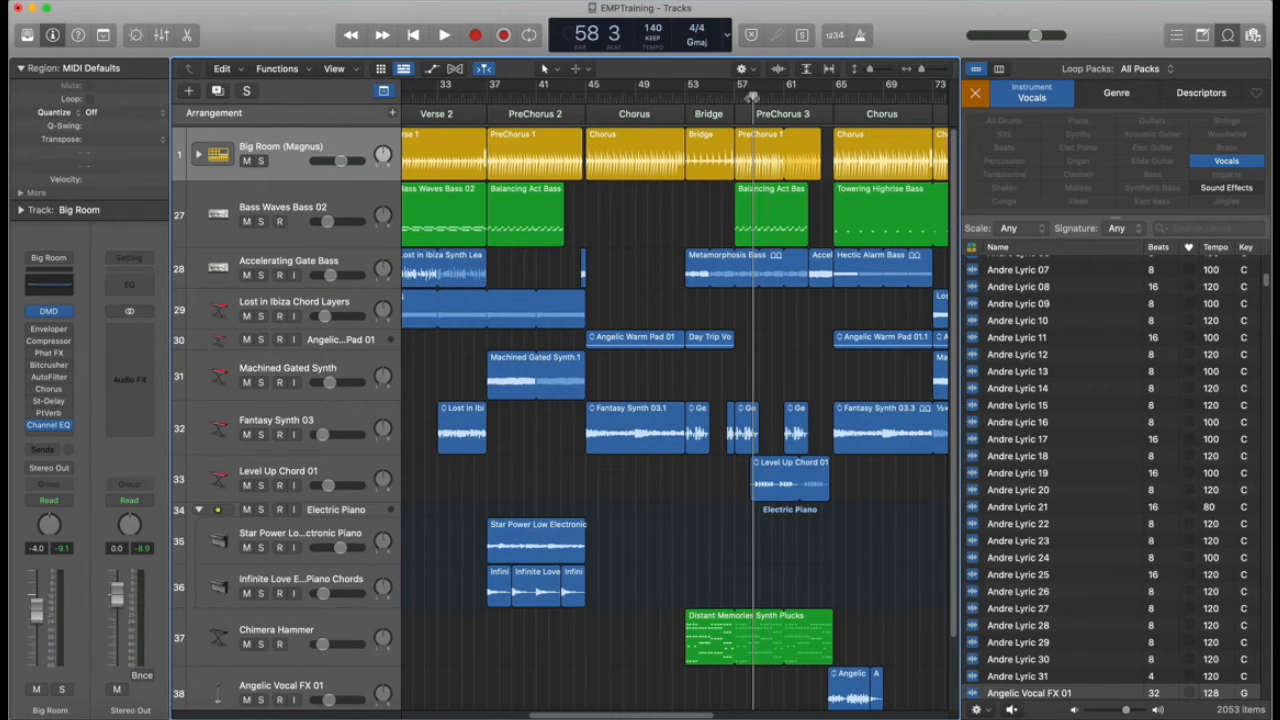
pyautogui.click(787, 466)
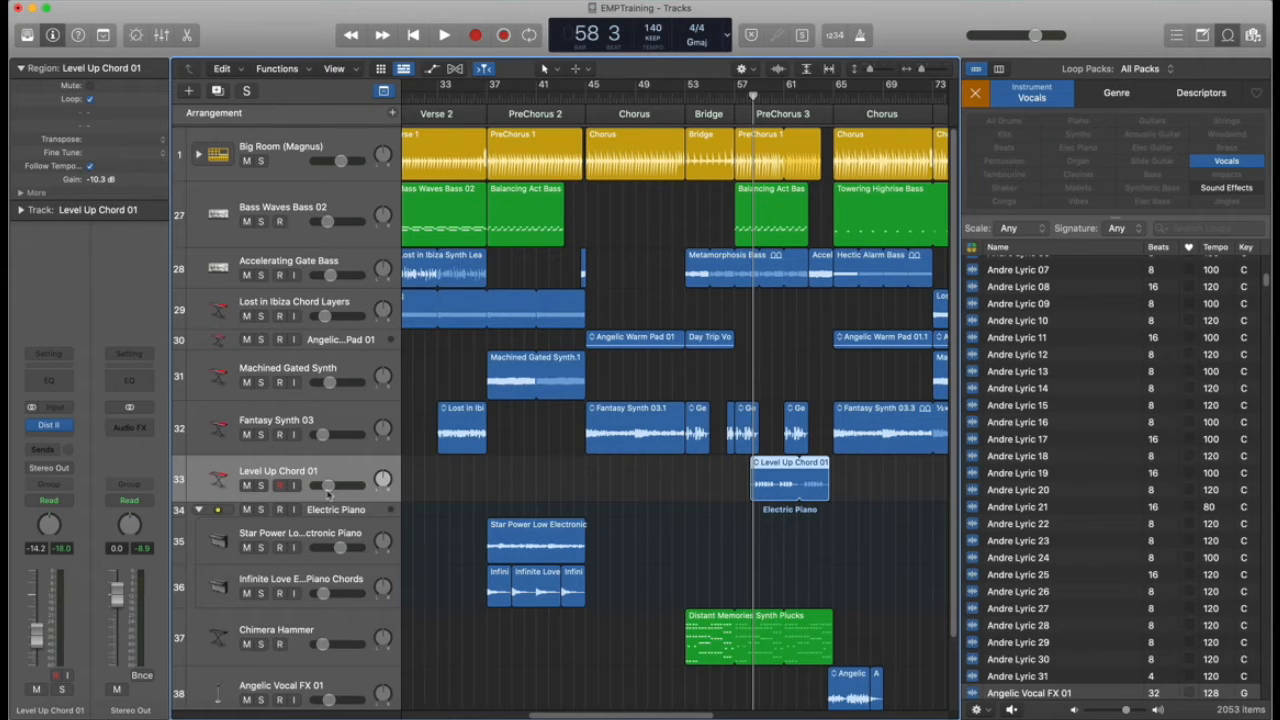
pyautogui.moveTo(328, 490)
pyautogui.press('space')
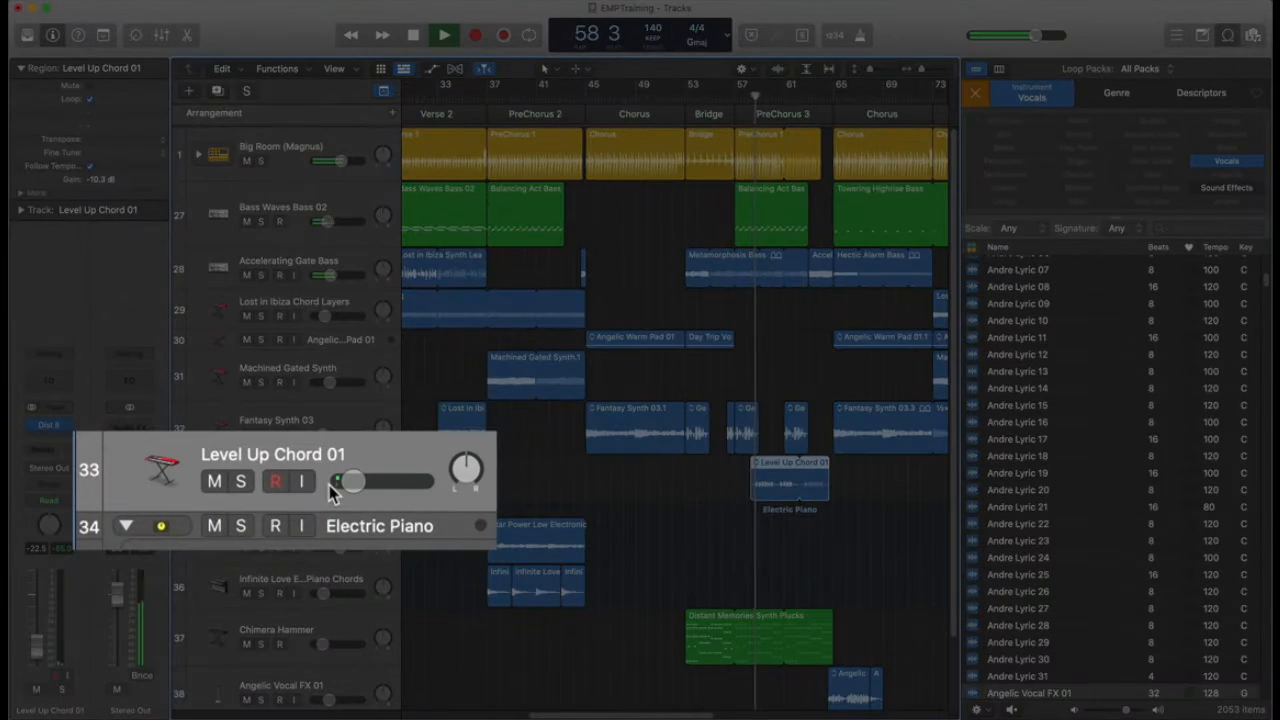
pyautogui.moveTo(352, 485); pyautogui.dragTo(325, 487)
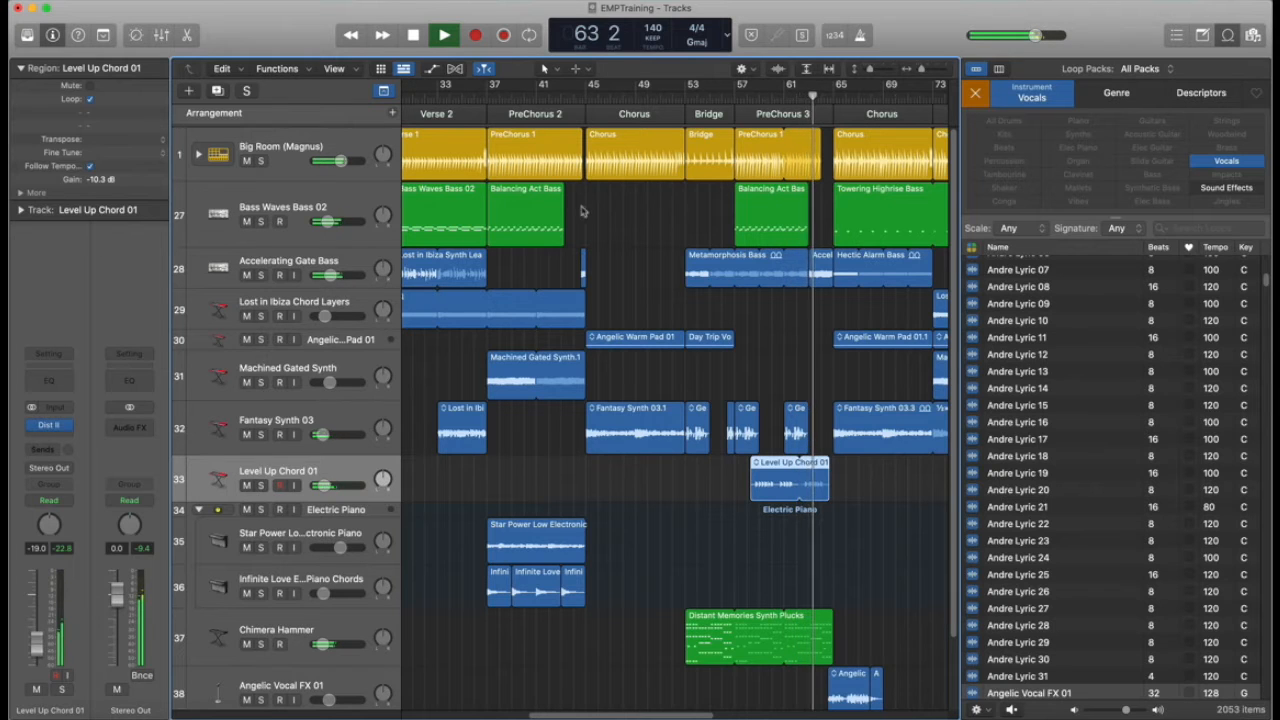
pyautogui.press('space')
# Pan the Level Up Chord 01 track to -21 while playing PreChorus 3 from bar 58 into the Chorus
pyautogui.click(676, 432)
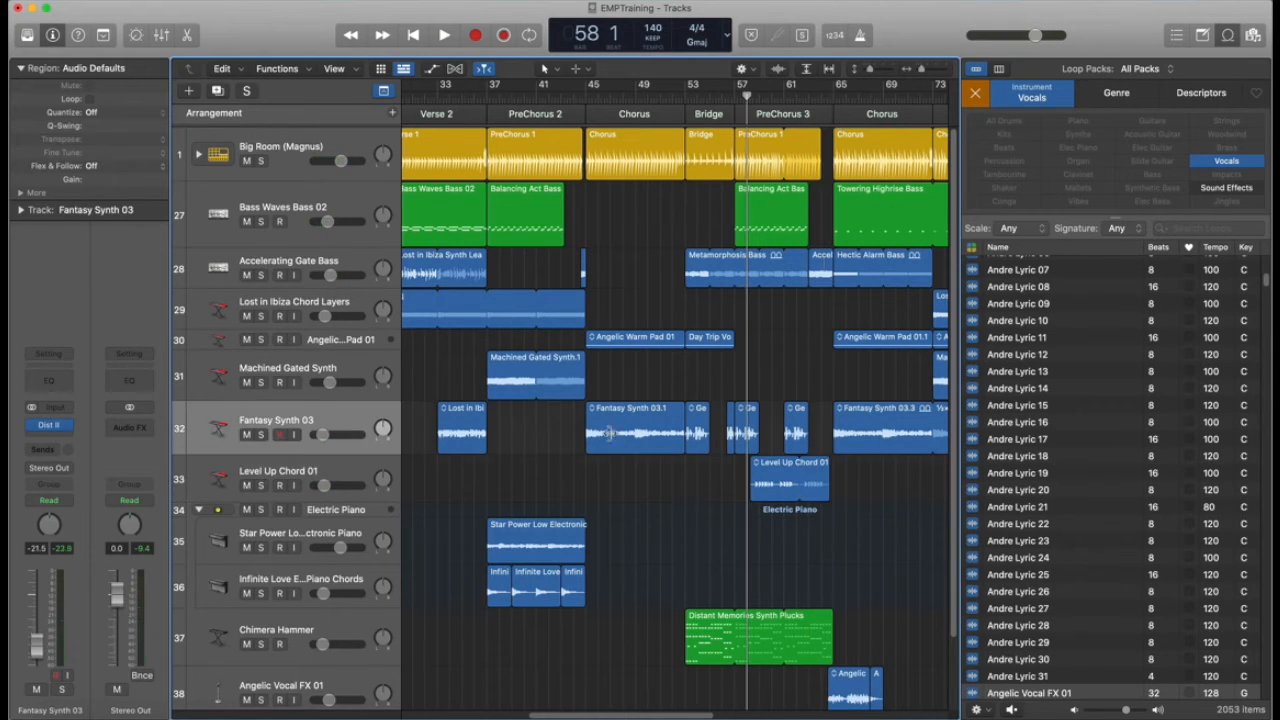
pyautogui.click(338, 418)
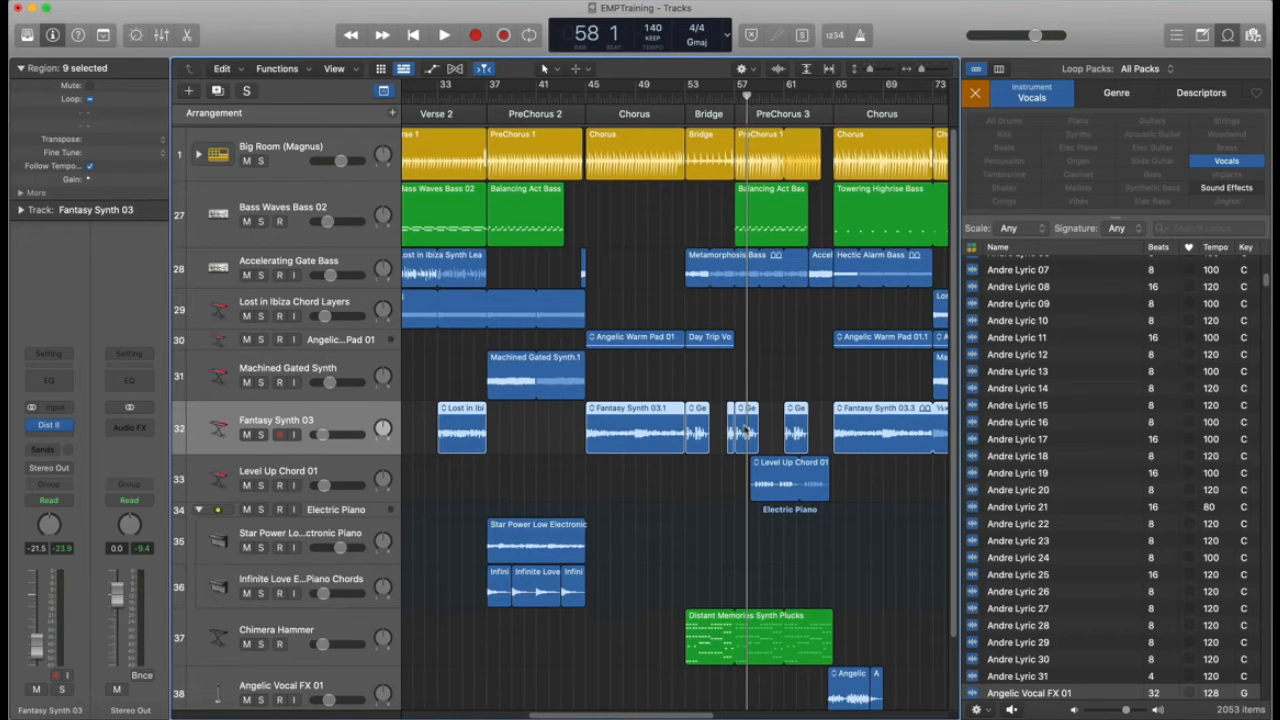
pyautogui.click(335, 476)
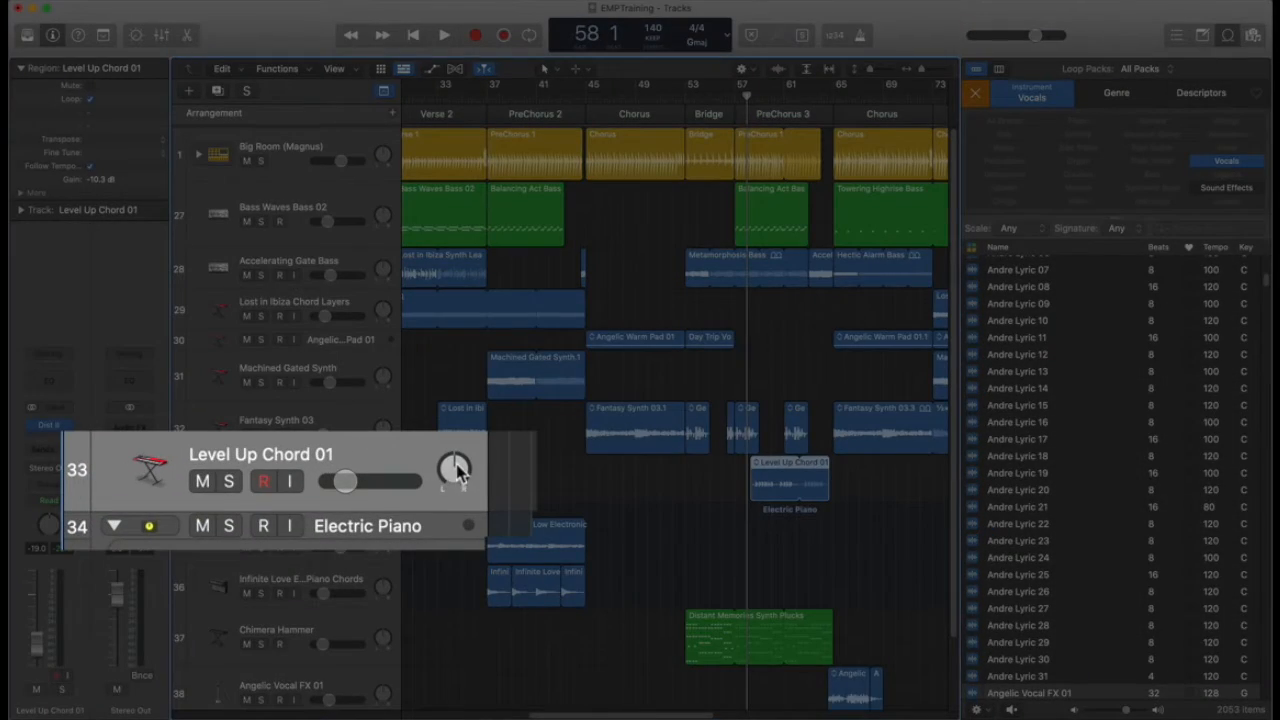
pyautogui.click(455, 469)
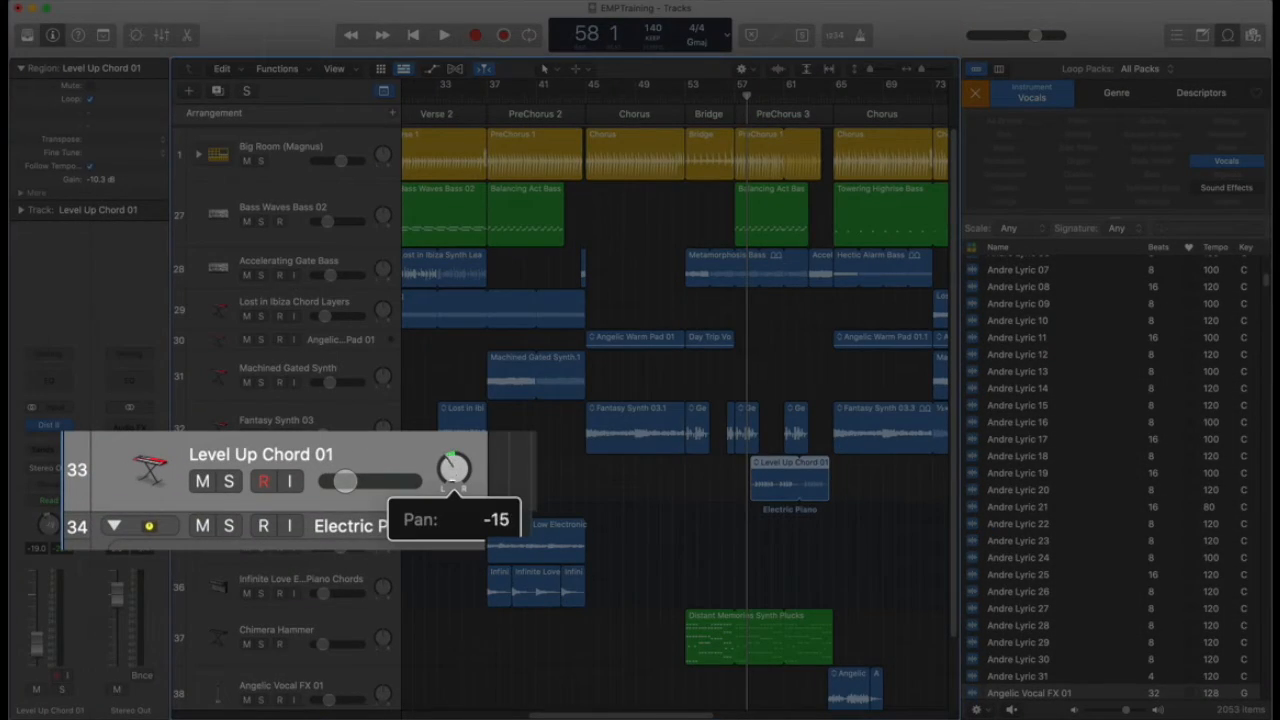
pyautogui.press('space')
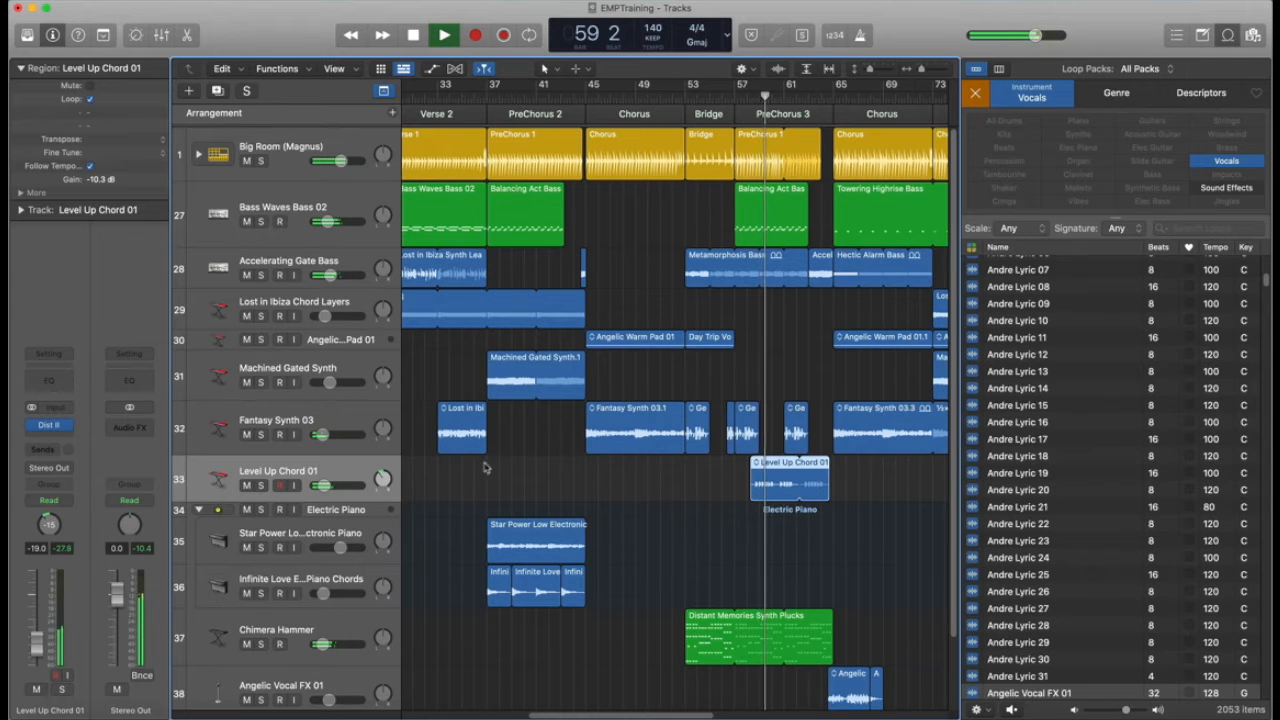
pyautogui.moveTo(383, 479); pyautogui.dragTo(383, 486)
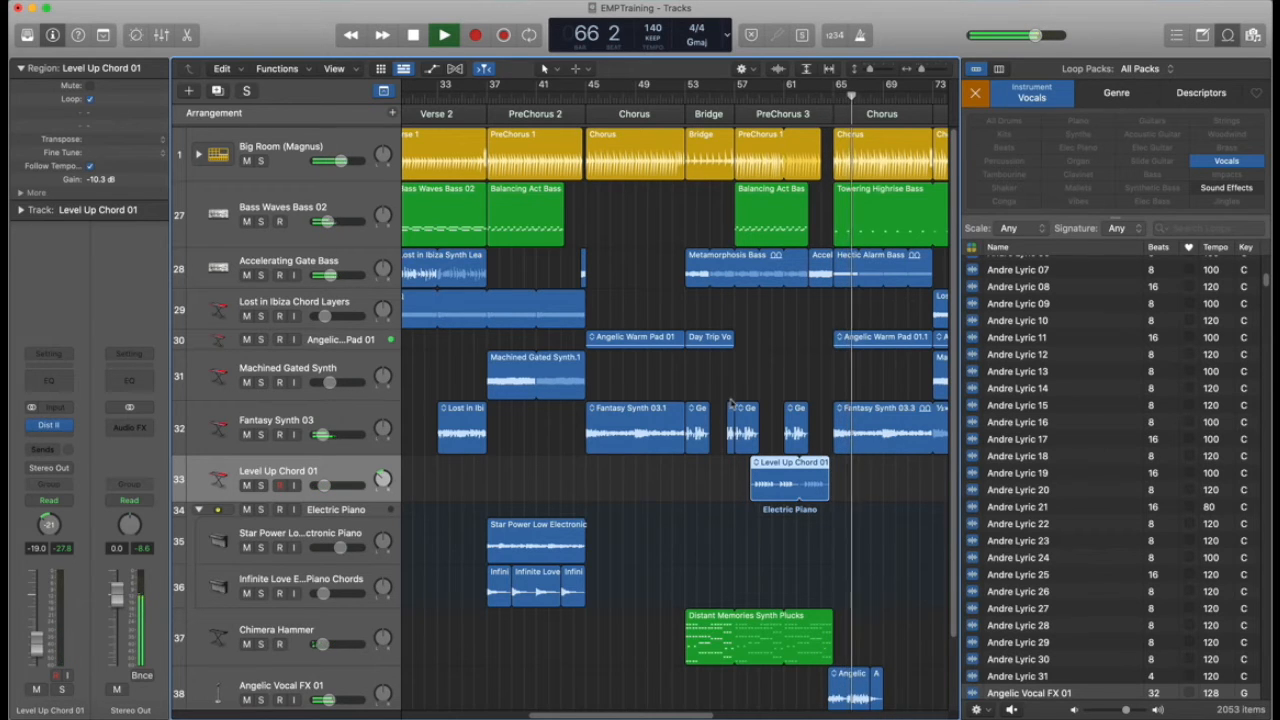
pyautogui.rightClick(831, 292)
pyautogui.click(768, 424)
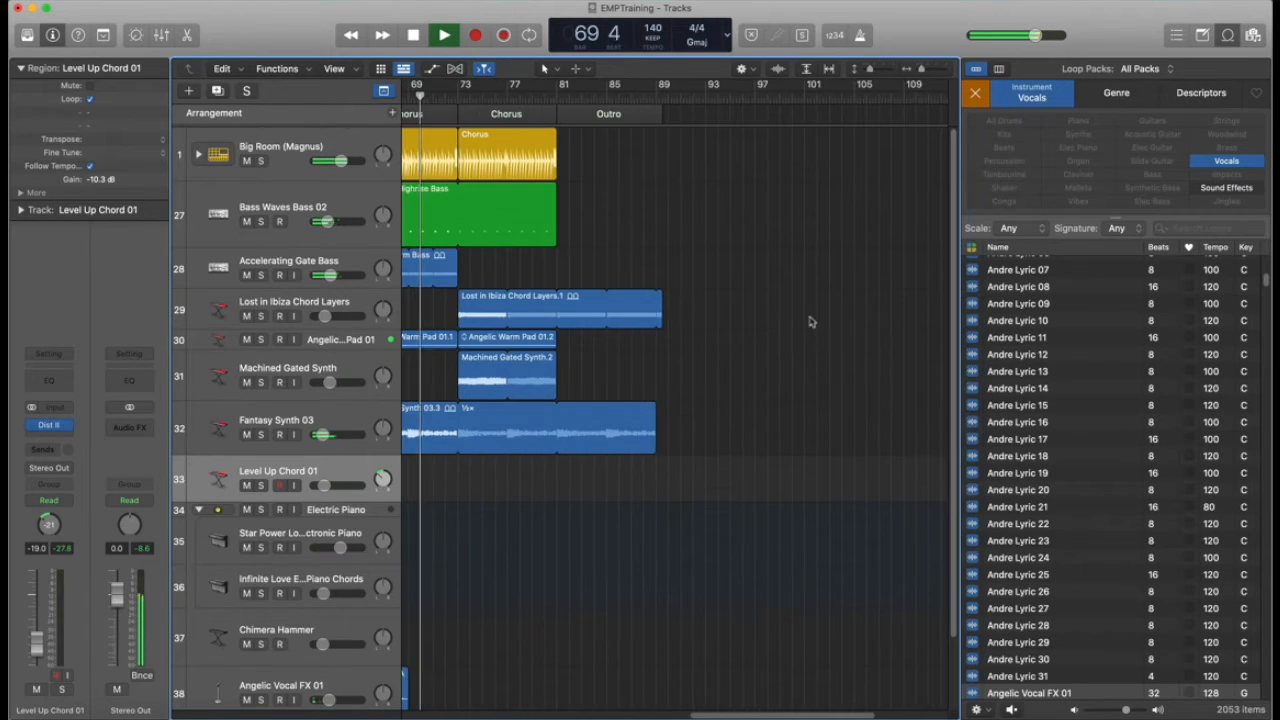
pyautogui.press('space')
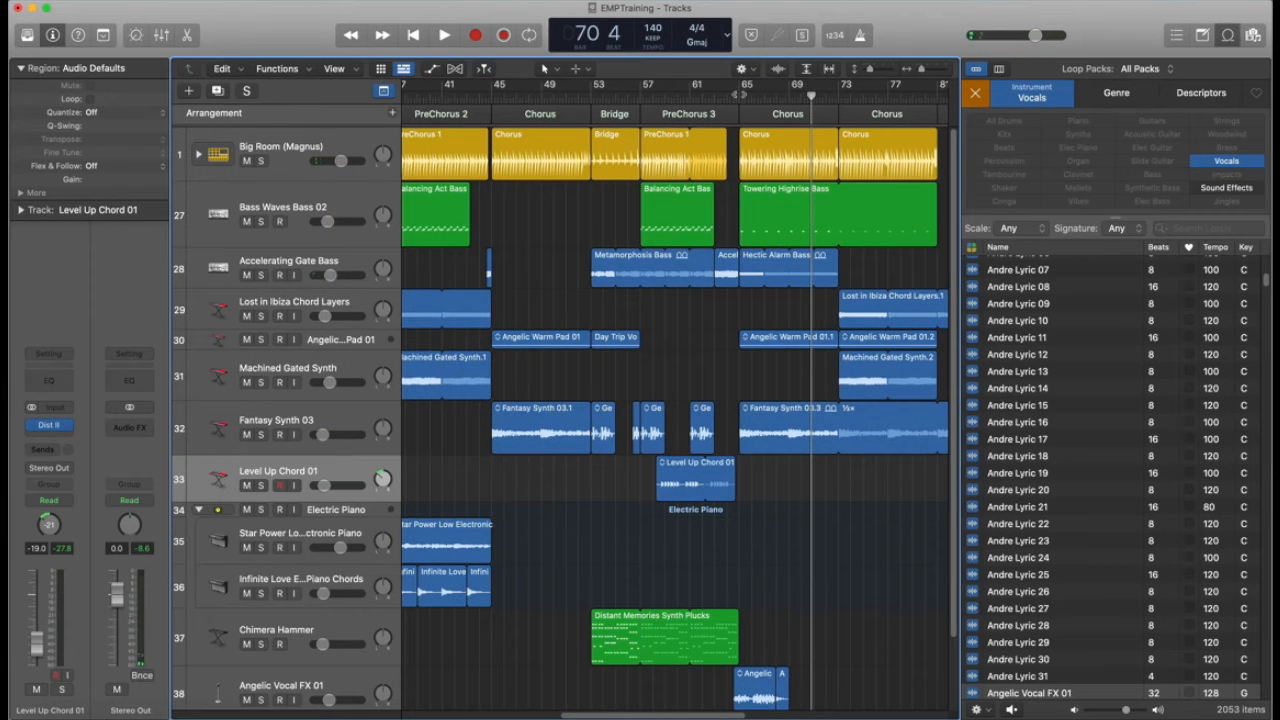
# Automate the Accelerating Gate Bass track's volume down to -15.4 dB from bar 65 and play the Chorus
pyautogui.click(740, 95)
pyautogui.click(659, 280)
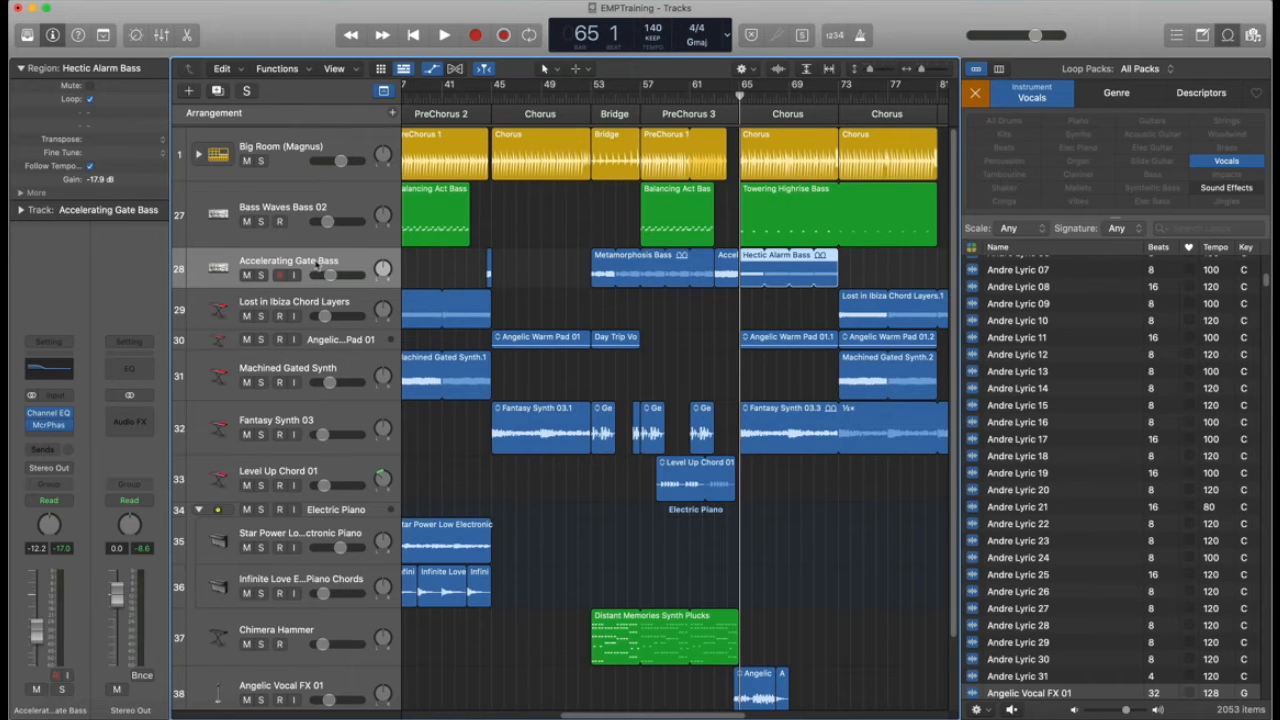
pyautogui.press('a')
pyautogui.scroll(5, 523, 260)
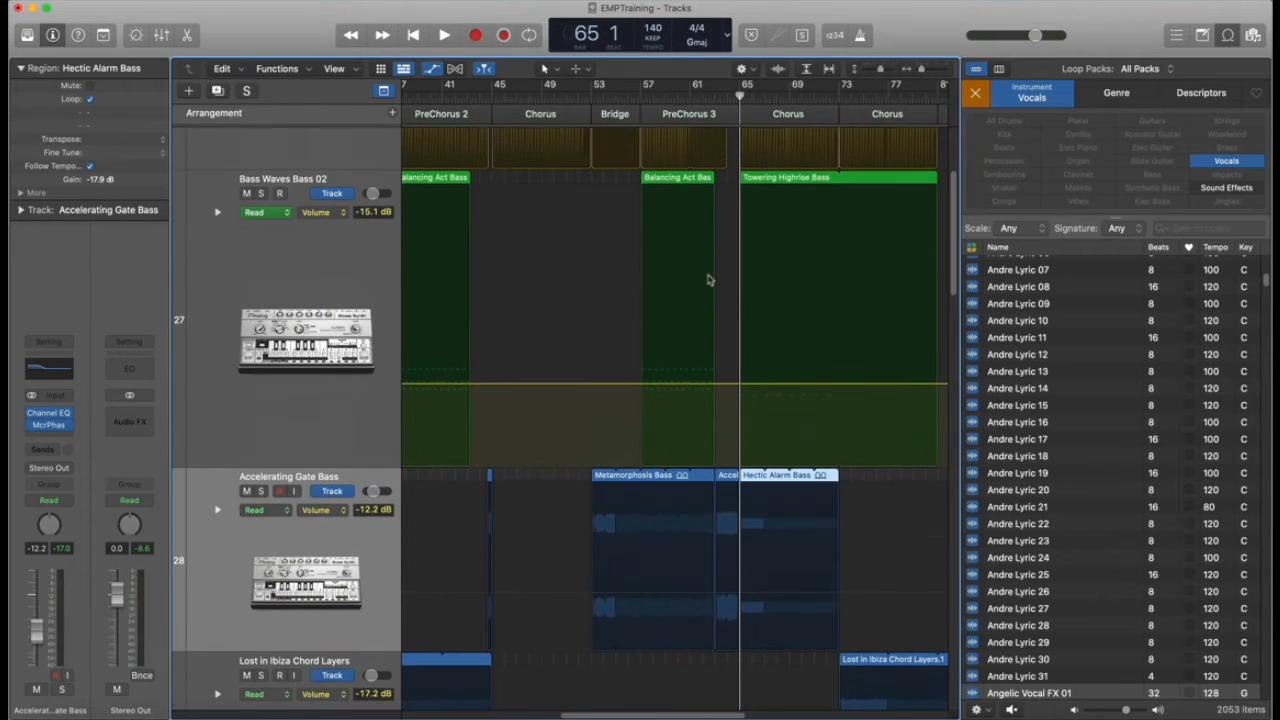
pyautogui.scroll(3, 708, 280)
pyautogui.scroll(-8, 780, 269)
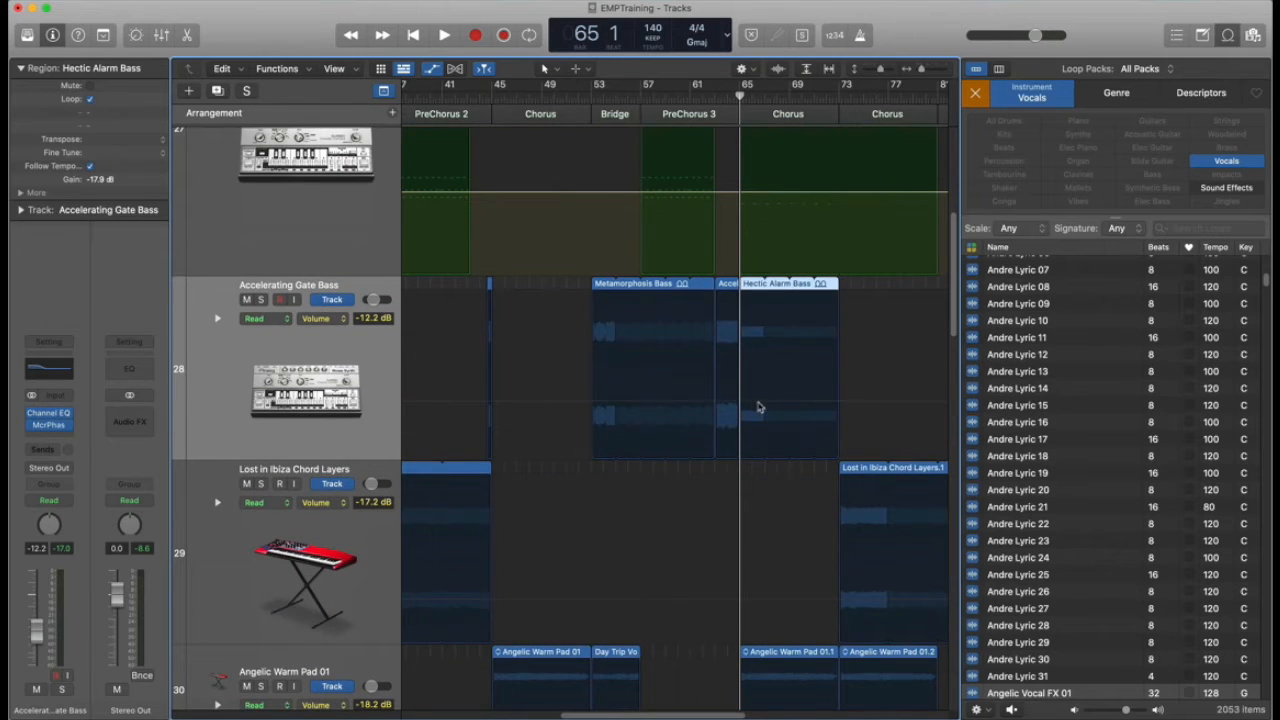
pyautogui.click(737, 407)
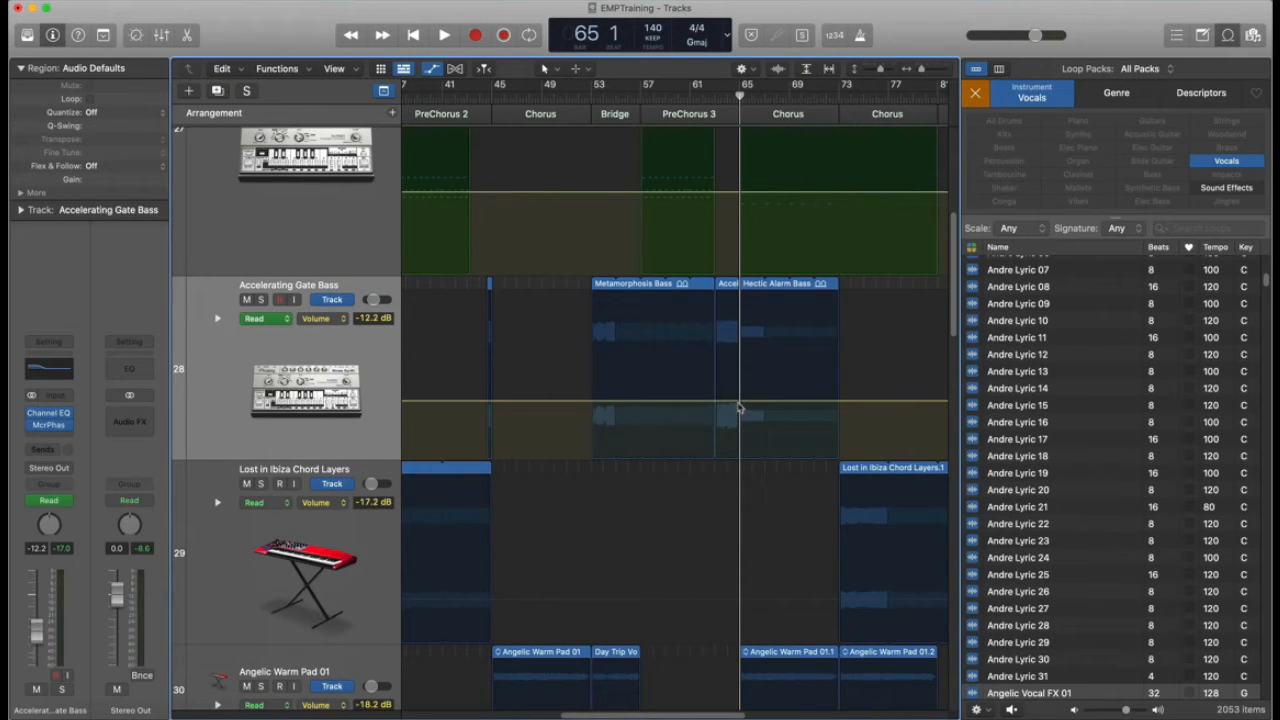
pyautogui.click(739, 402)
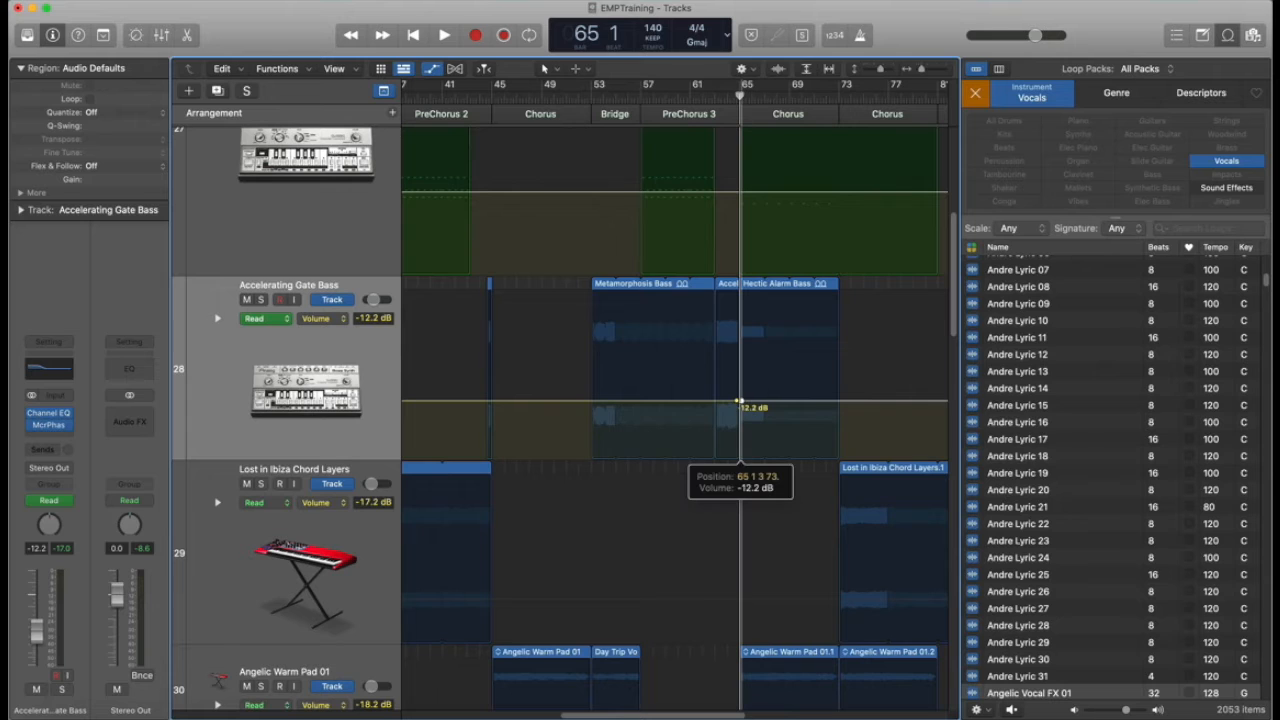
pyautogui.moveTo(739, 407); pyautogui.dragTo(739, 410)
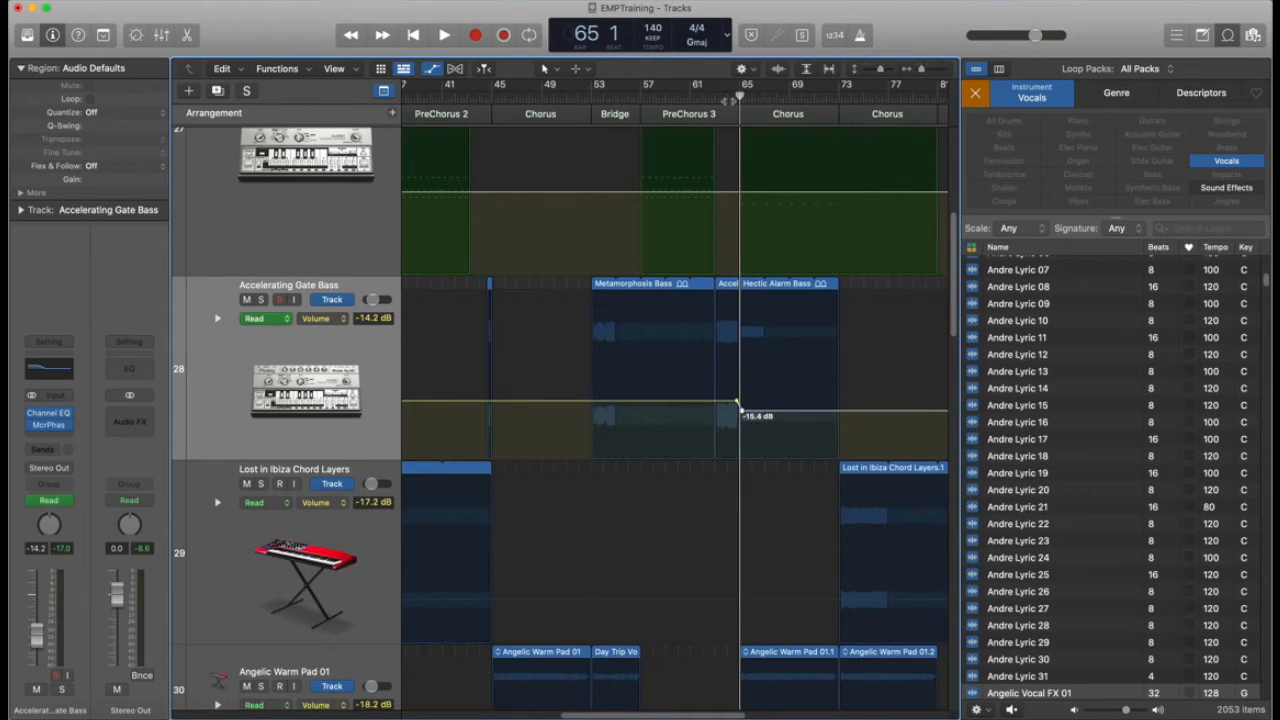
pyautogui.press('space')
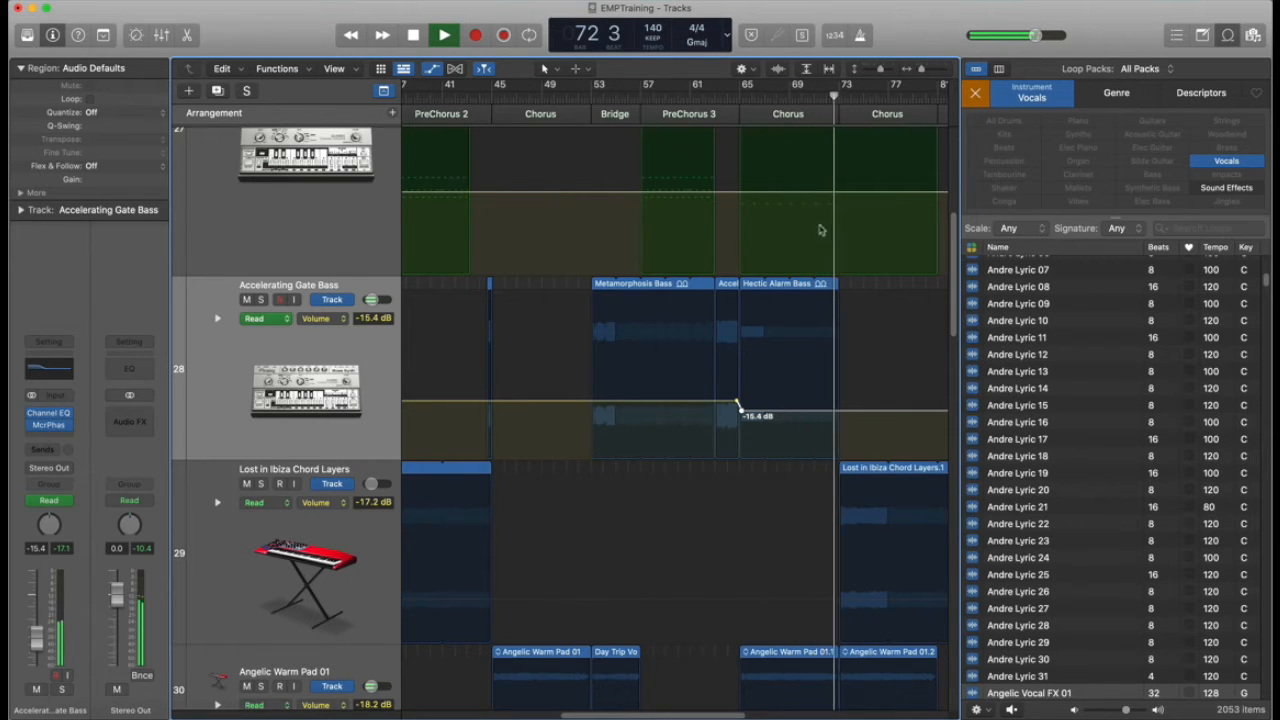
pyautogui.press('space')
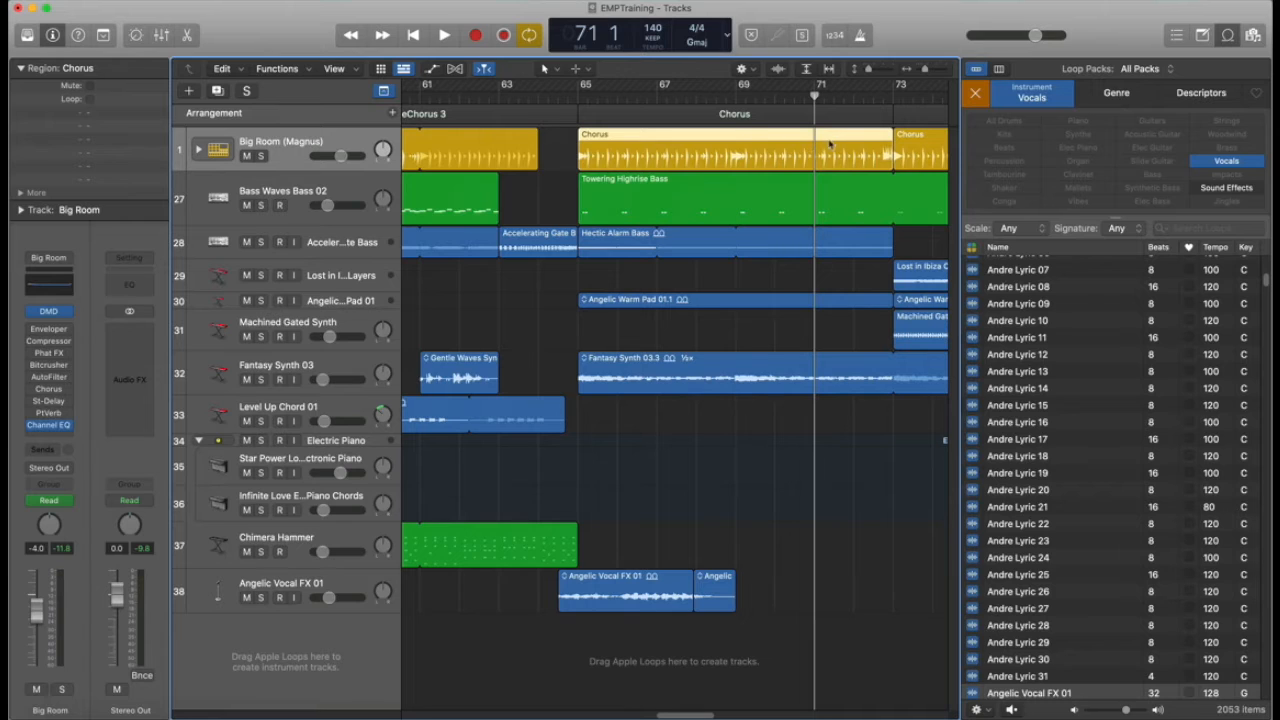
# Split the Big Room Chorus region at bar 71, shorten the second part to just before bar 73, and play the drum gap
pyautogui.press('super+t')
pyautogui.moveTo(816, 165); pyautogui.dragTo(892, 160)
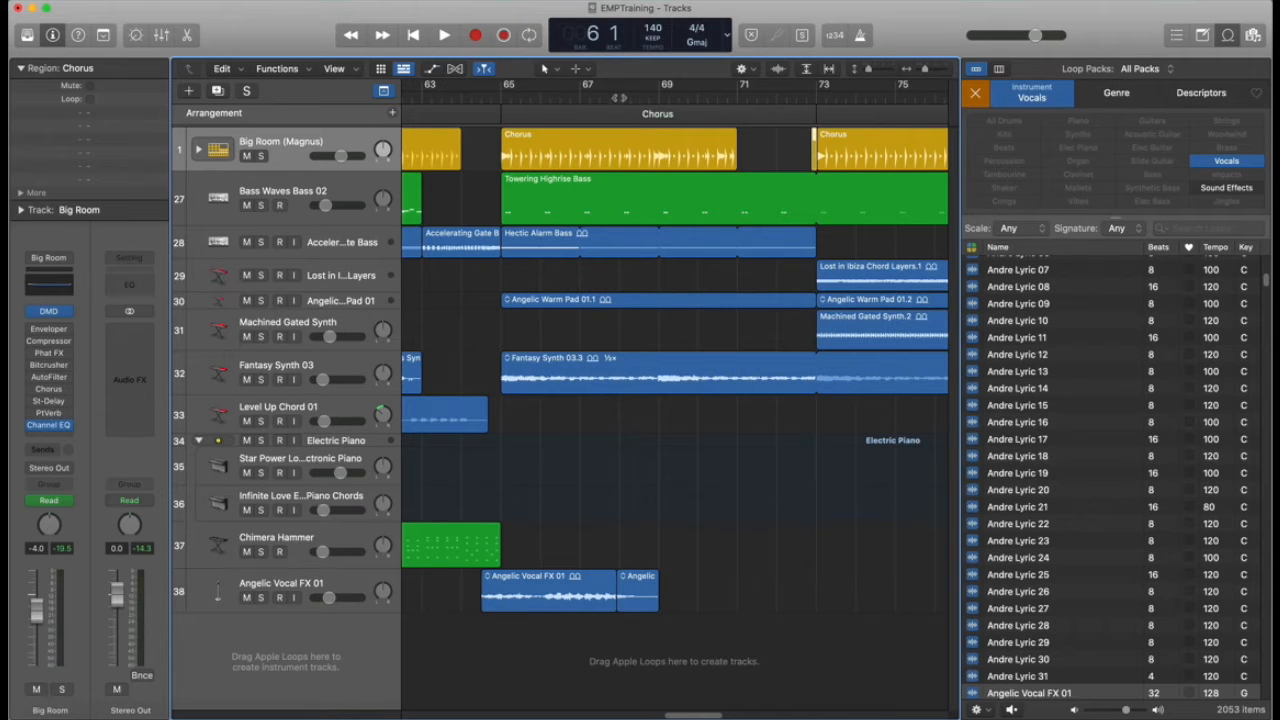
pyautogui.doubleClick(658, 92)
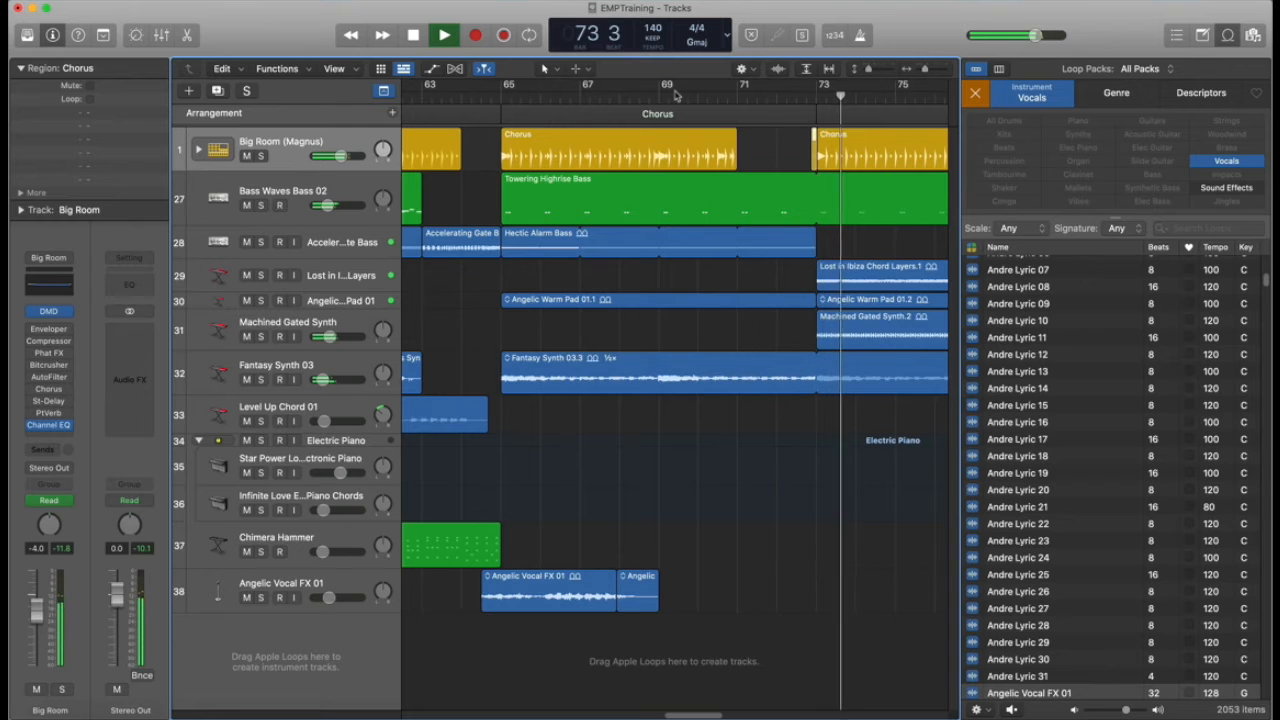
pyautogui.press('space')
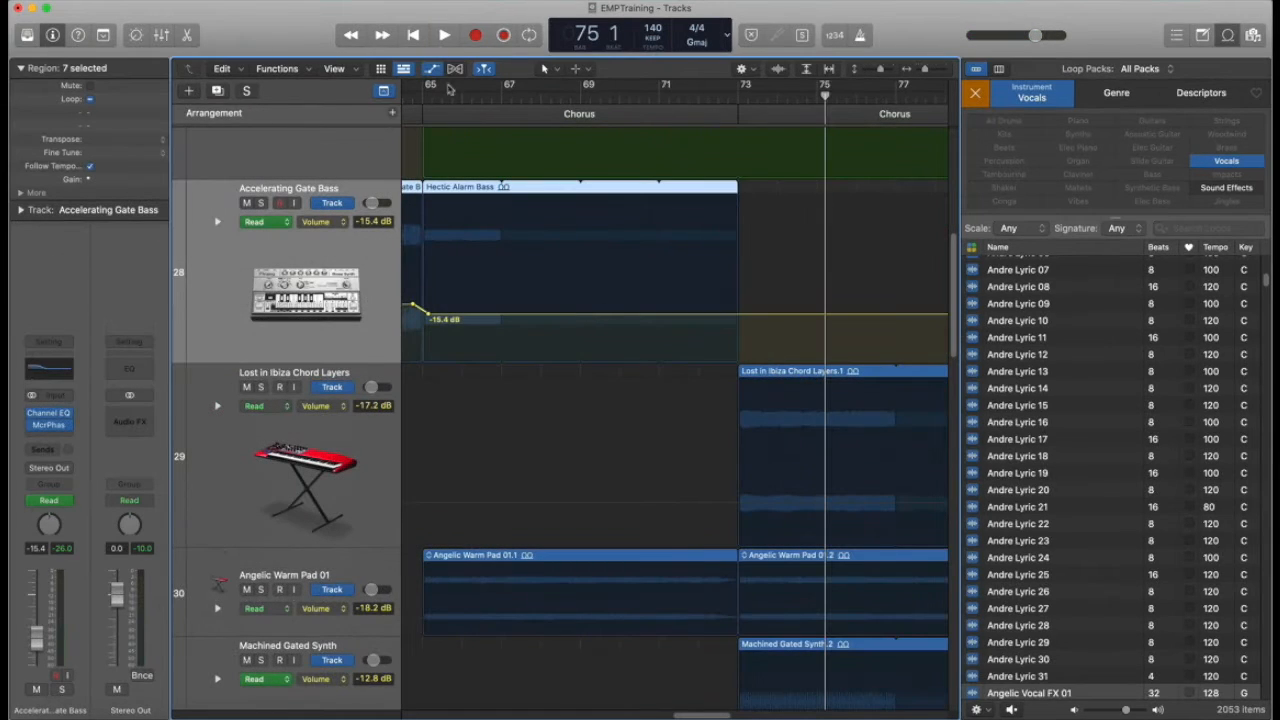
# Play the Chorus from bar 65 and automate an Accelerating Gate Bass volume swell peaking at -9.5 dB between bars 67 and 69
pyautogui.click(442, 97)
pyautogui.press('space')
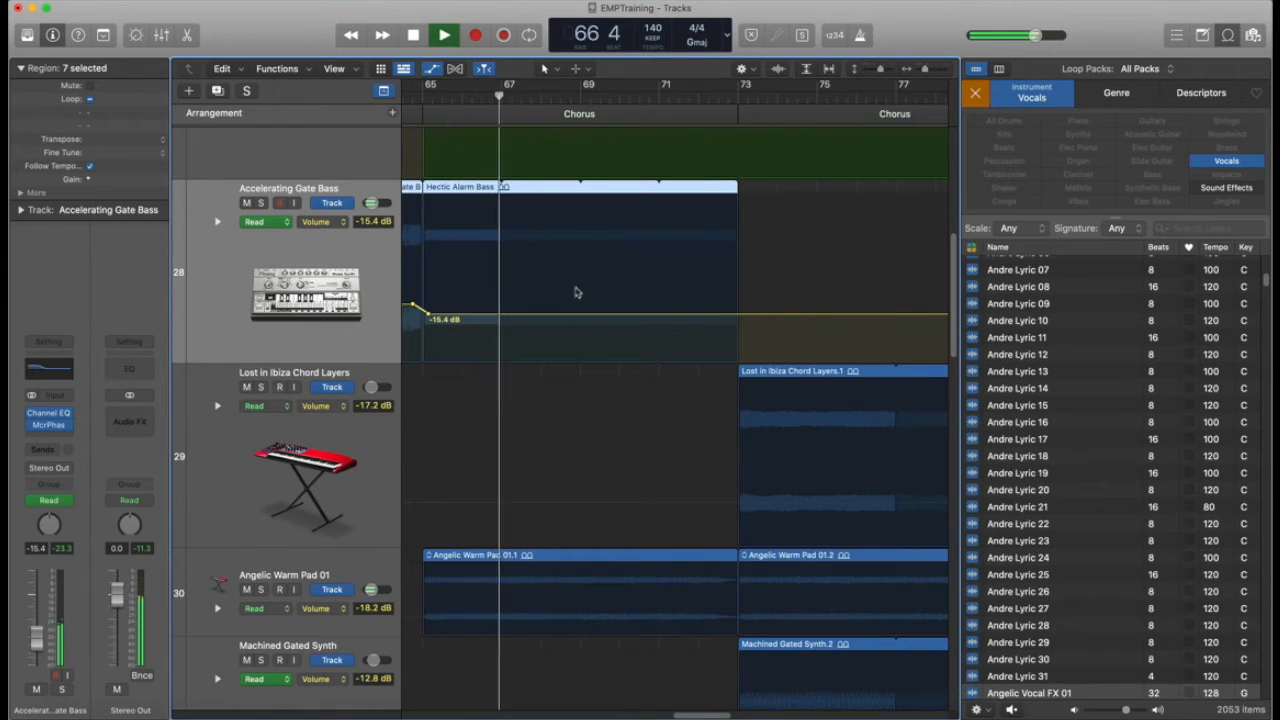
pyautogui.click(511, 317)
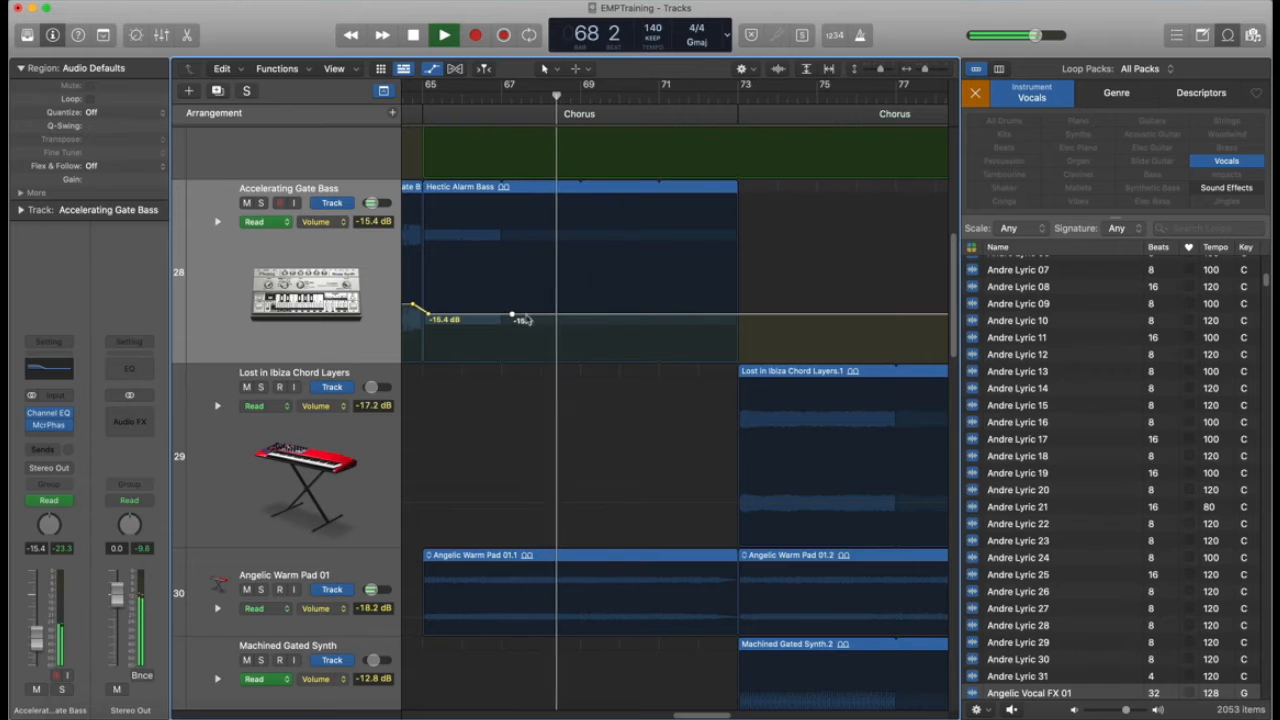
pyautogui.click(600, 317)
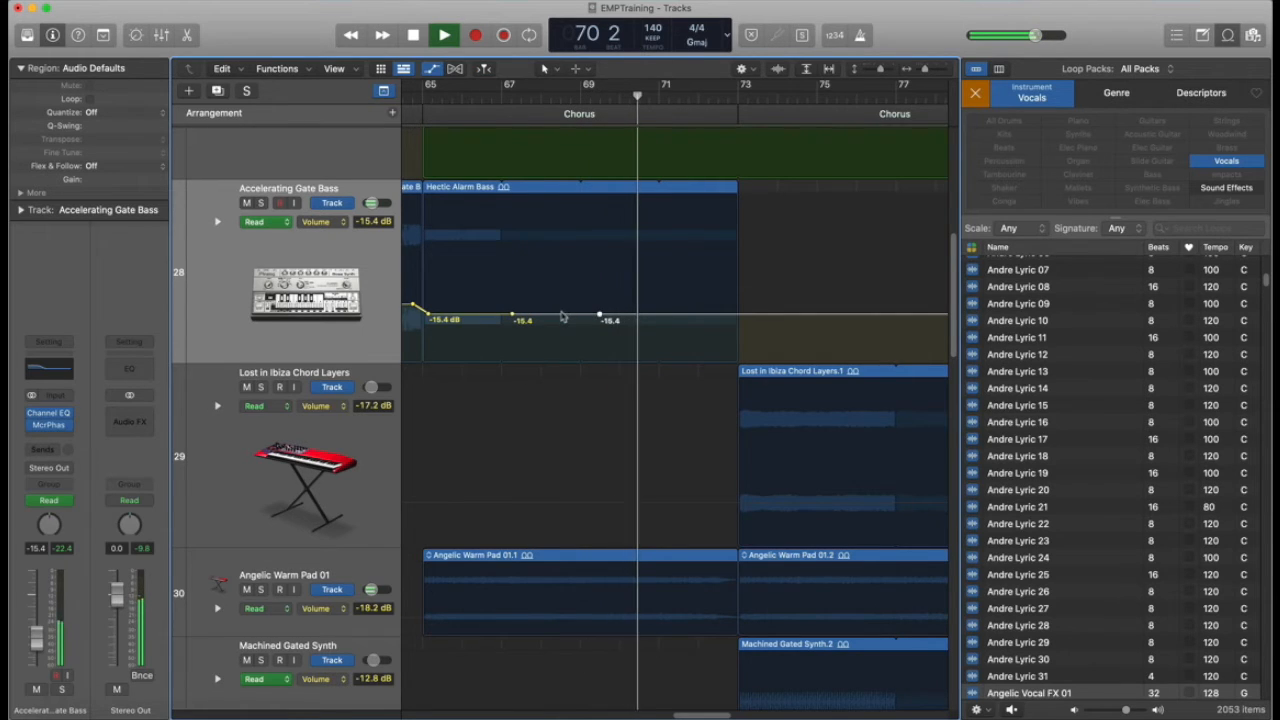
pyautogui.moveTo(563, 318); pyautogui.dragTo(561, 293)
# Raise the Accelerating Gate Bass volume automation to -11.3 dB after bar 71 and lower its bar 68 peak to -10.6 dB
pyautogui.click(656, 315)
pyautogui.click(681, 316)
pyautogui.moveTo(681, 317); pyautogui.dragTo(681, 317)
pyautogui.moveTo(681, 300); pyautogui.dragTo(681, 296)
pyautogui.click(487, 104)
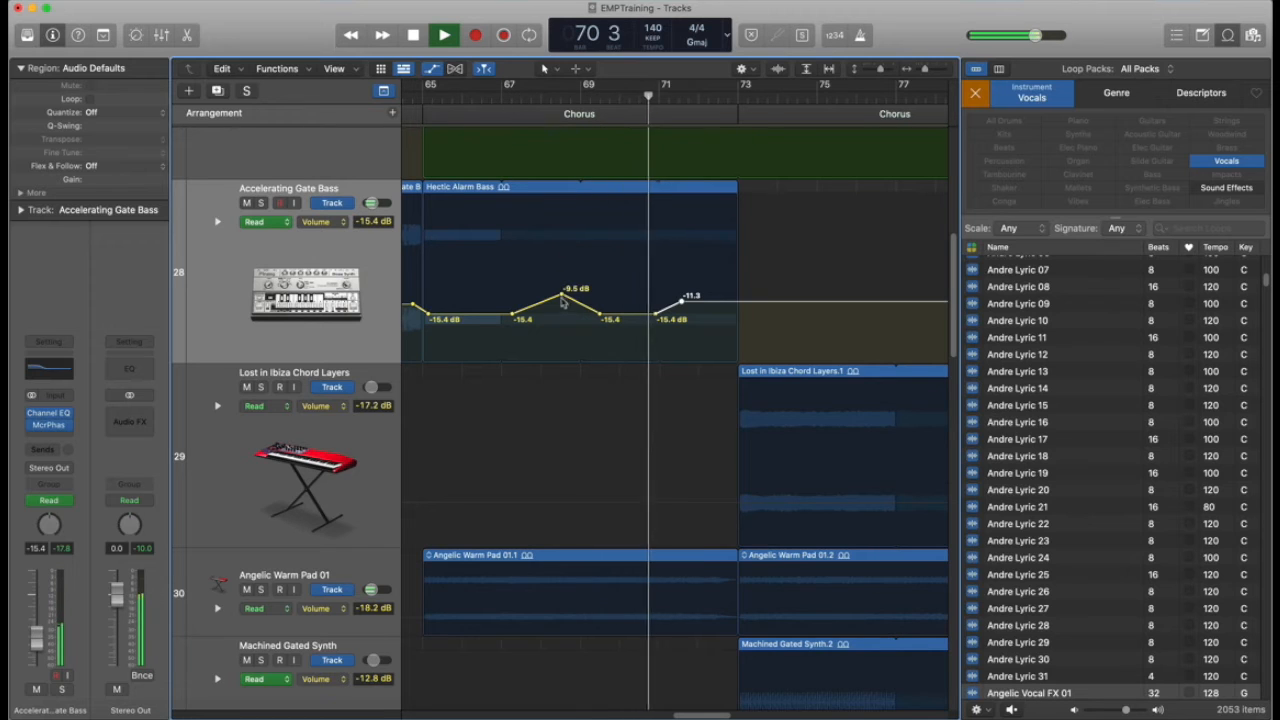
pyautogui.moveTo(563, 300); pyautogui.dragTo(562, 305)
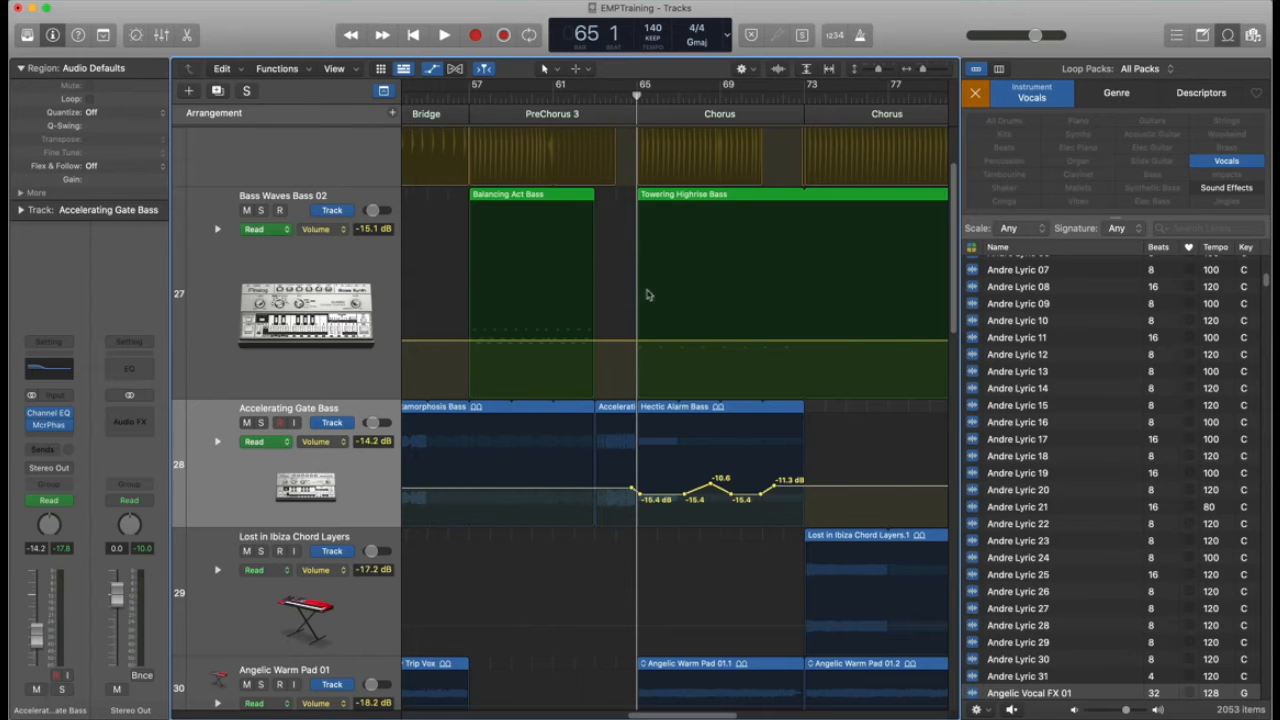
# Play the Chorus from bar 65 and automate the Bass Waves Bass 02 track's volume up to -13.2 dB there
pyautogui.press('space')
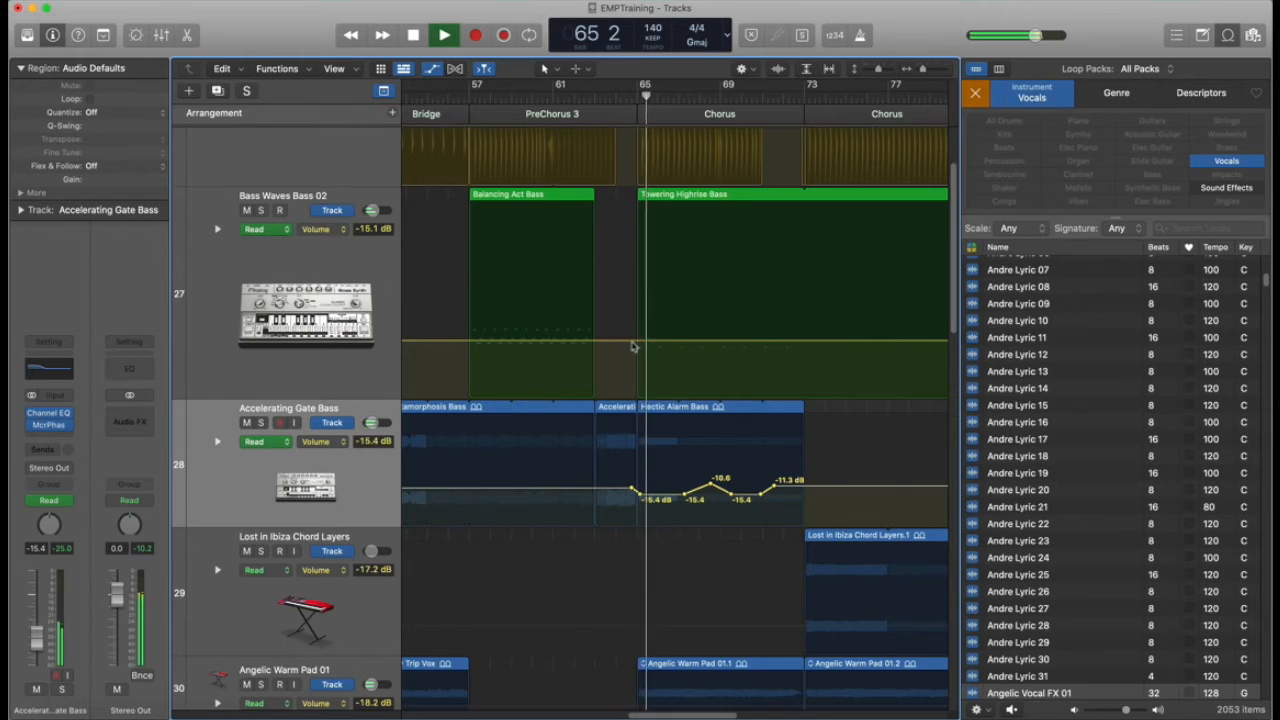
pyautogui.click(629, 342)
pyautogui.moveTo(636, 342); pyautogui.dragTo(636, 326)
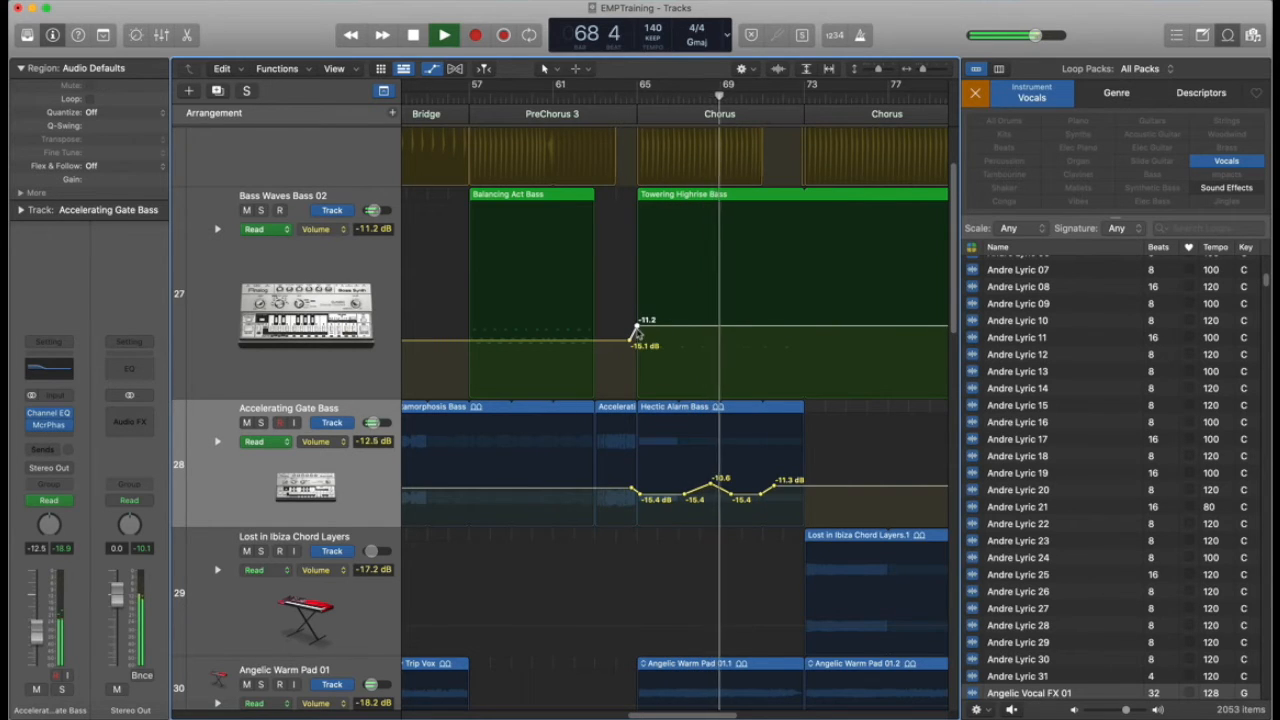
pyautogui.moveTo(636, 331); pyautogui.dragTo(636, 339)
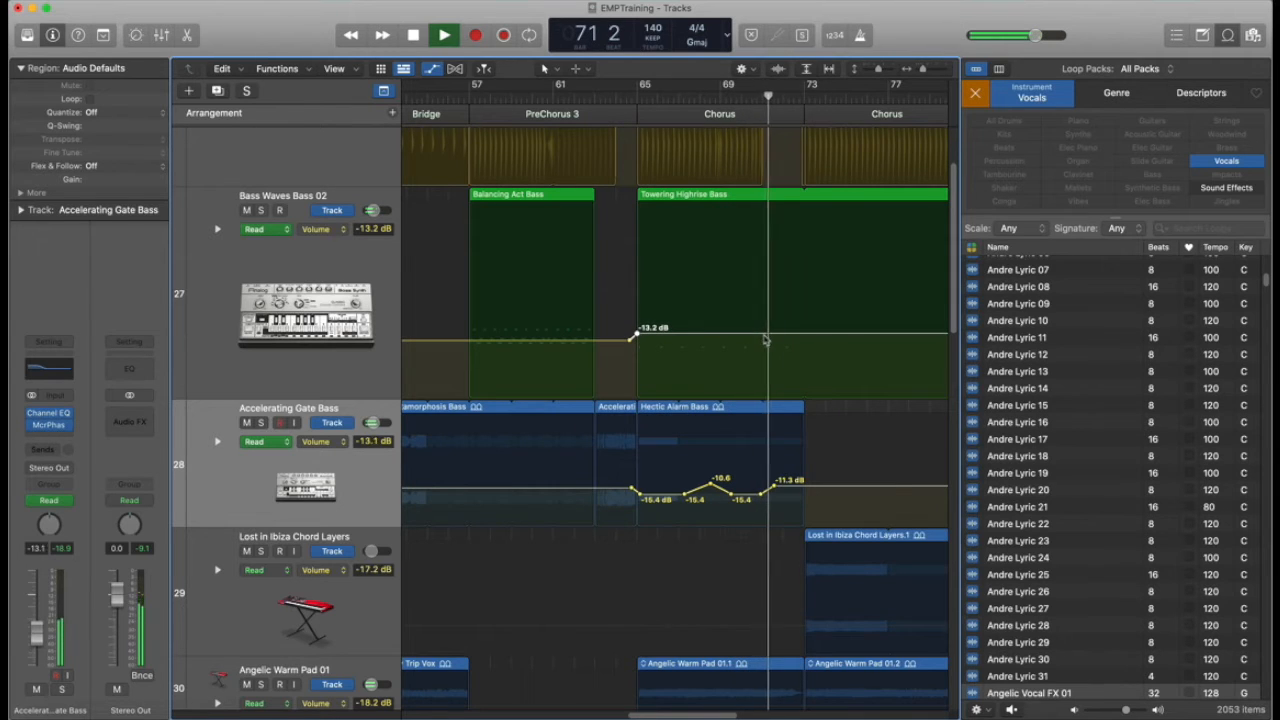
# Automate the Bass Waves Bass 02 volume up to -10.8 dB just before bar 73 and replay the Chorus from bar 65
pyautogui.moveTo(779, 334); pyautogui.dragTo(794, 318)
pyautogui.press('space')
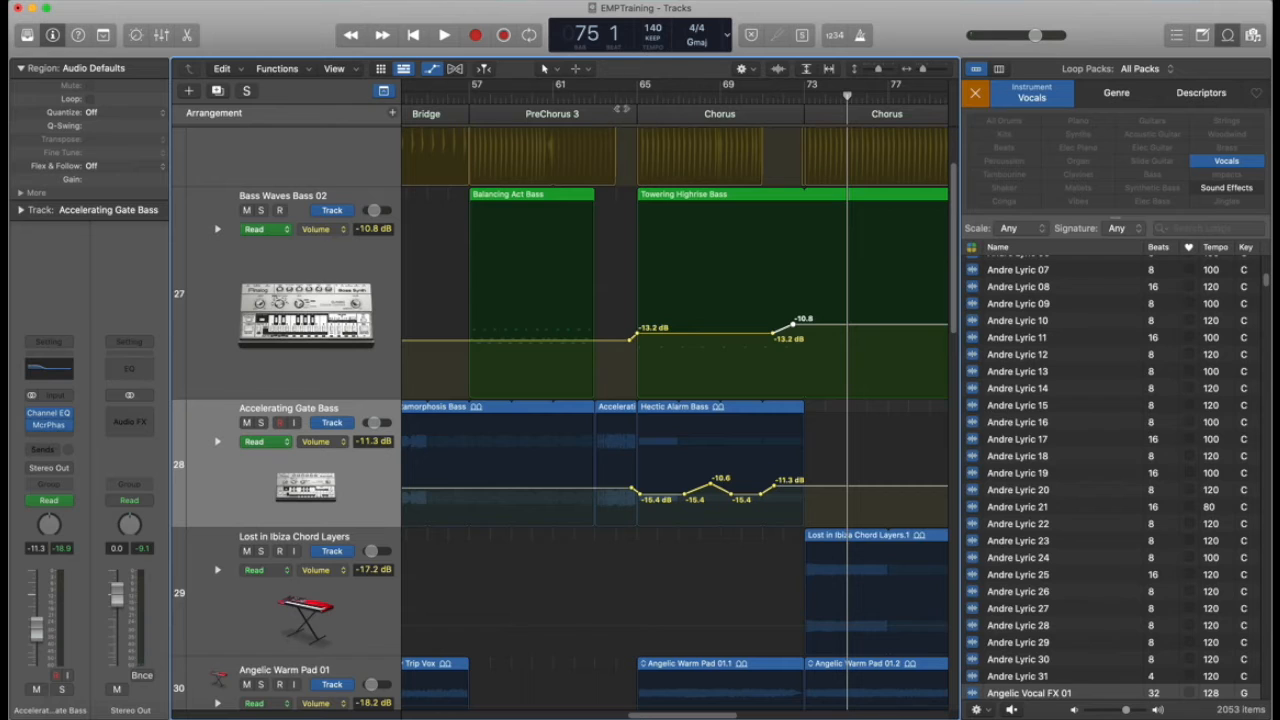
pyautogui.click(634, 96)
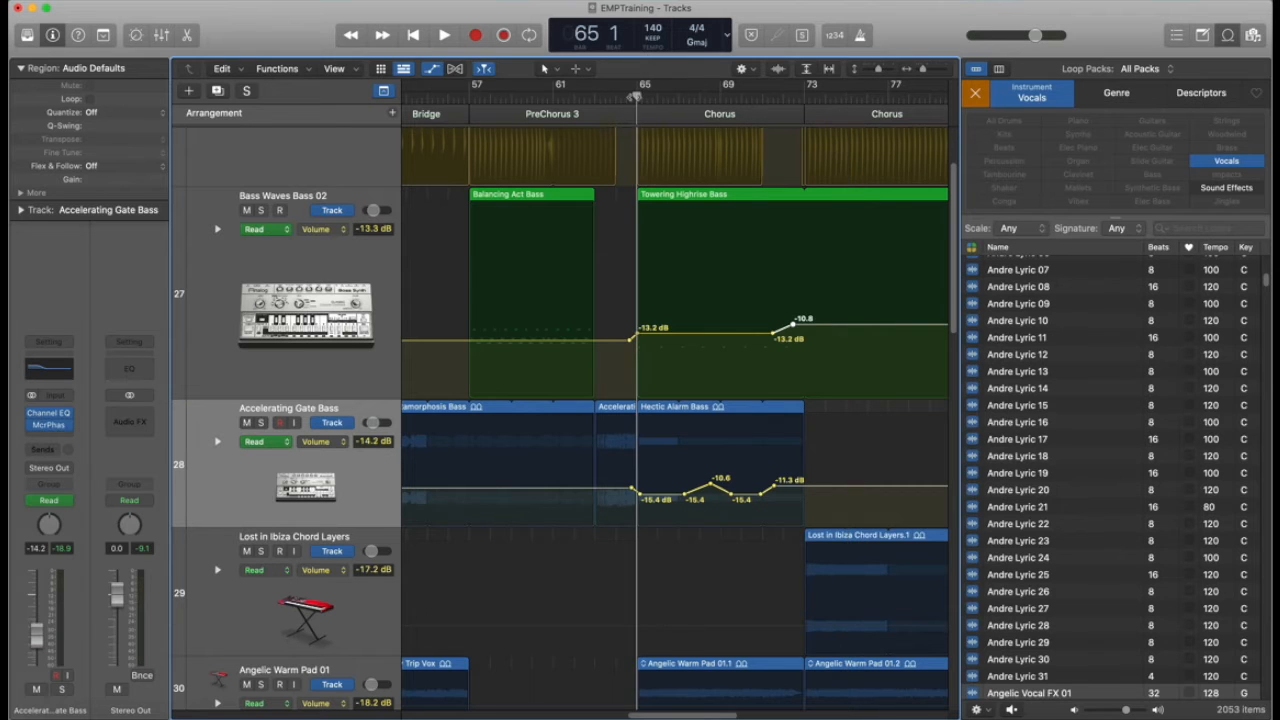
pyautogui.press('space')
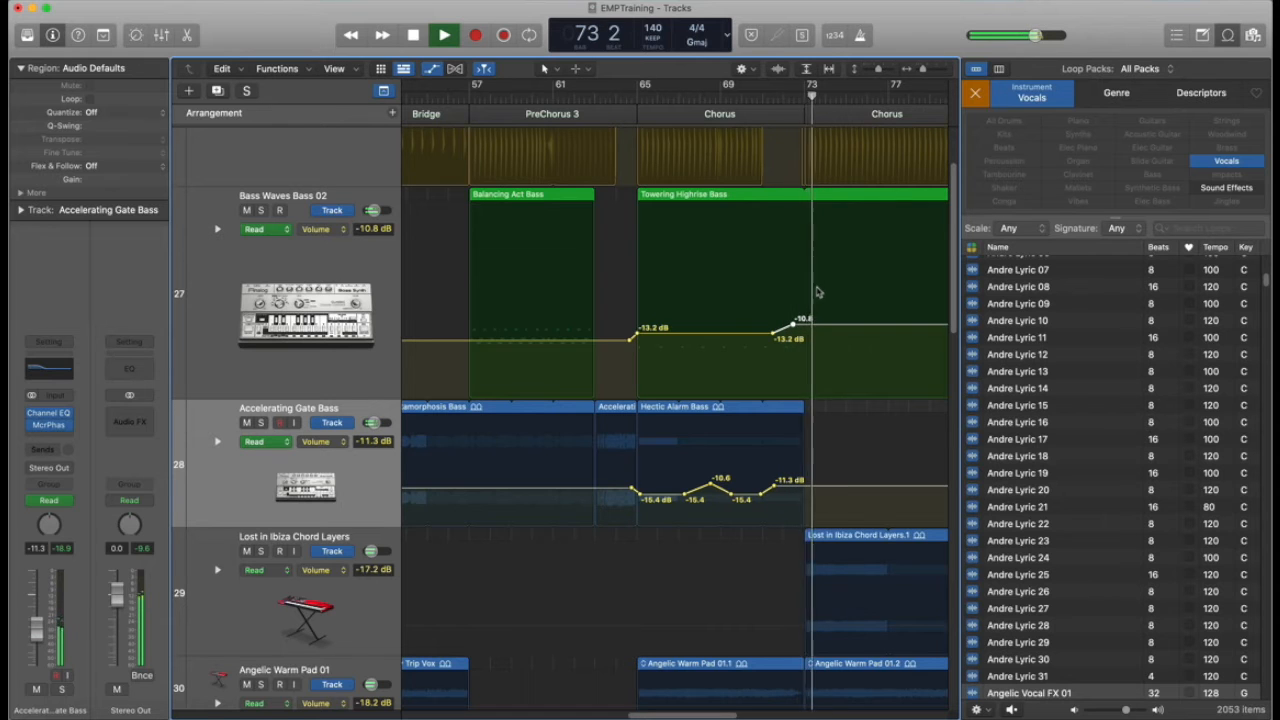
# Automate the Fantasy Synth 03 track's volume up to -18.1 dB from bar 73 and play the Chorus into the Outro
pyautogui.scroll(-10, 817, 291)
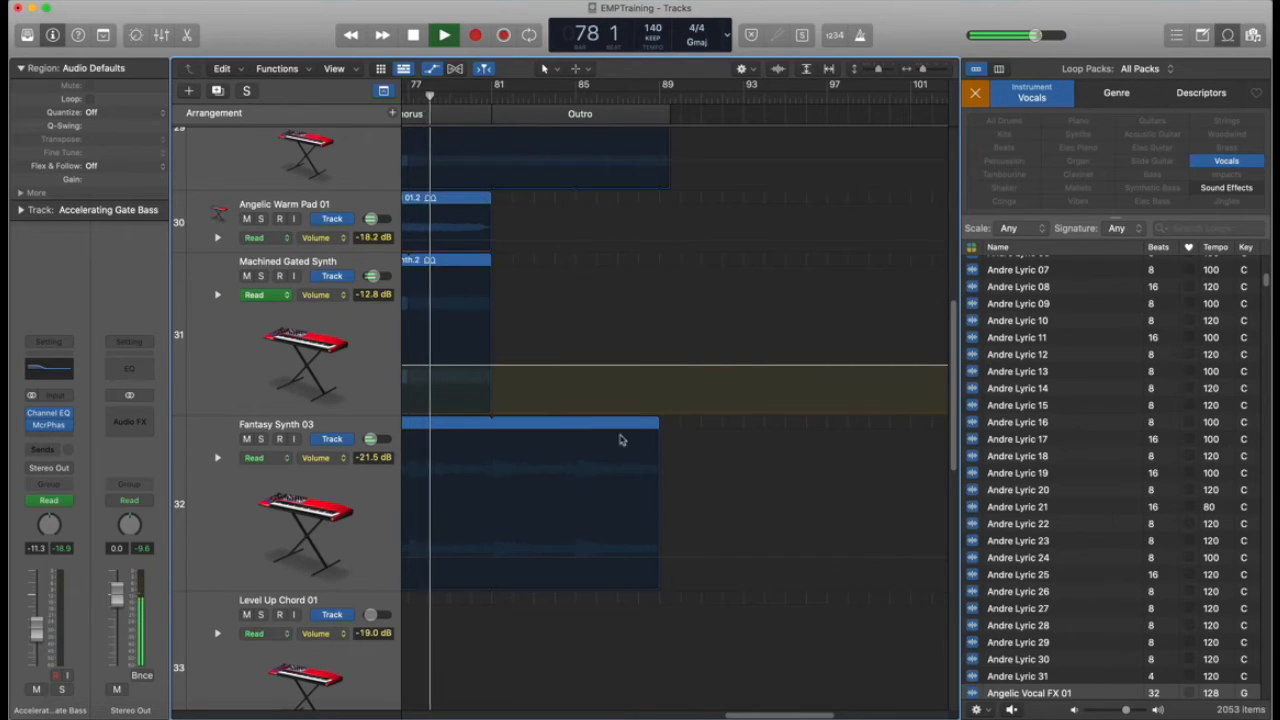
pyautogui.moveTo(789, 716); pyautogui.dragTo(720, 714)
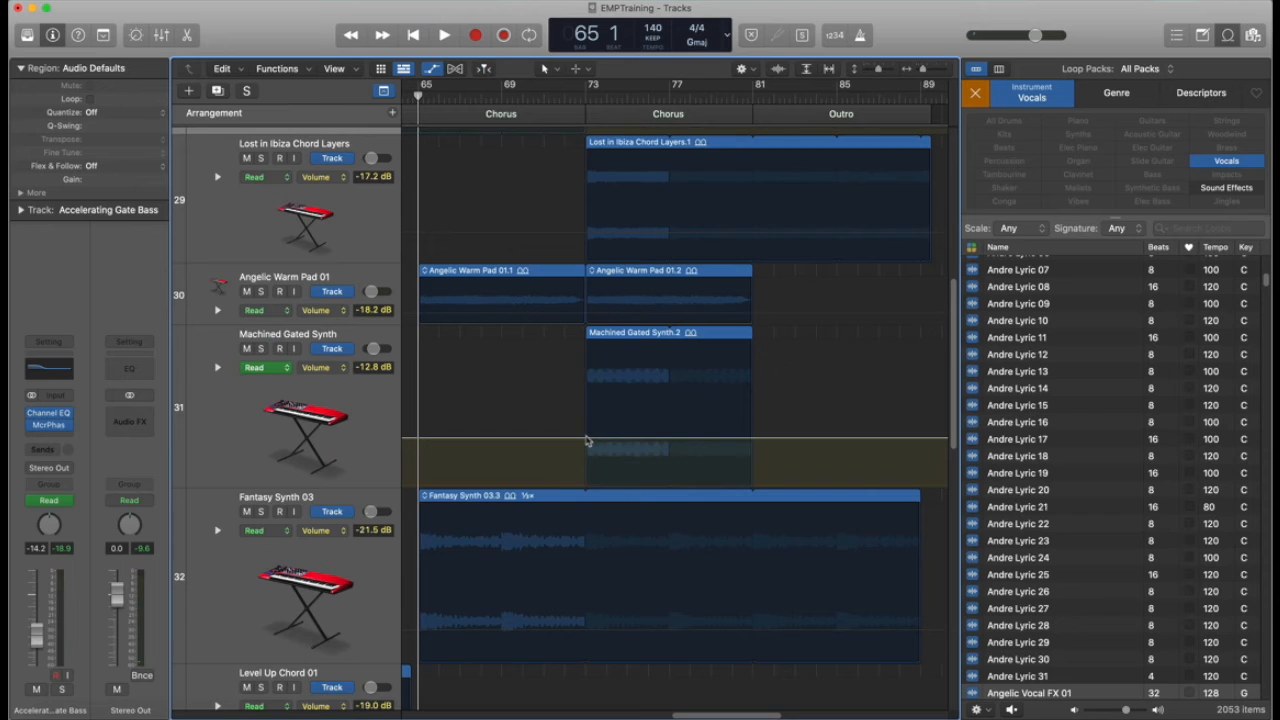
pyautogui.scroll(-3, 597, 584)
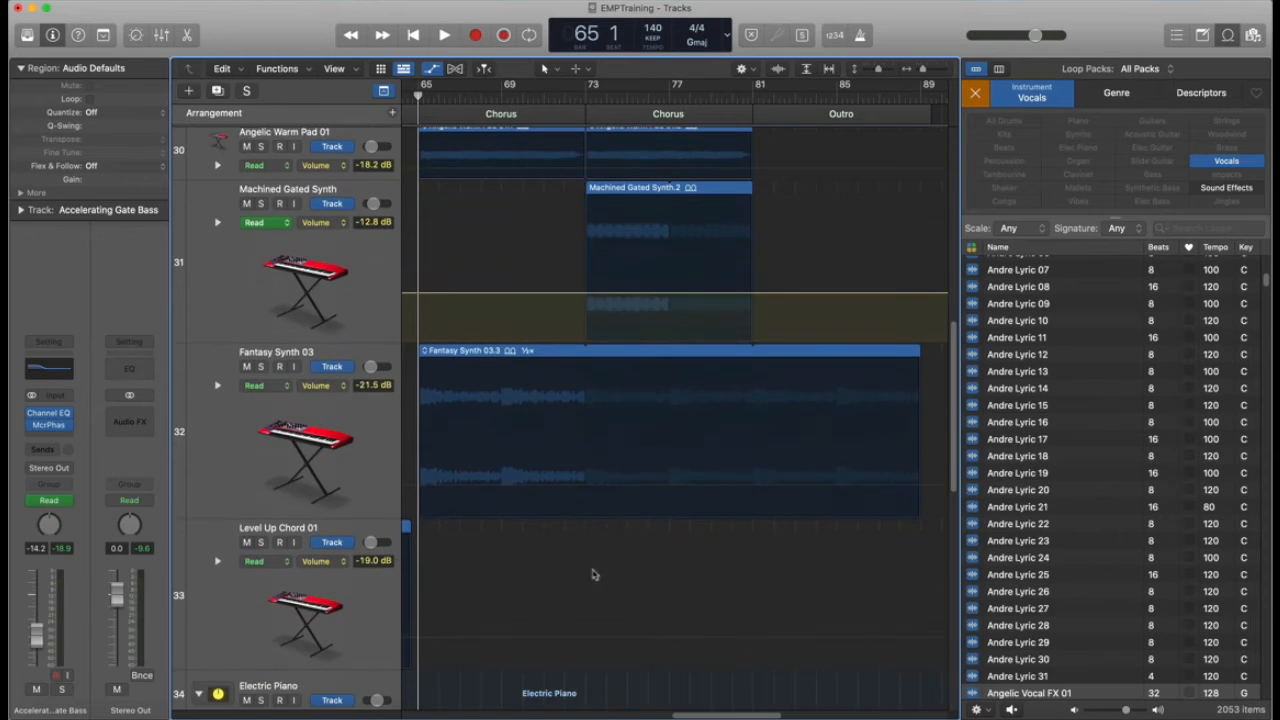
pyautogui.click(587, 490)
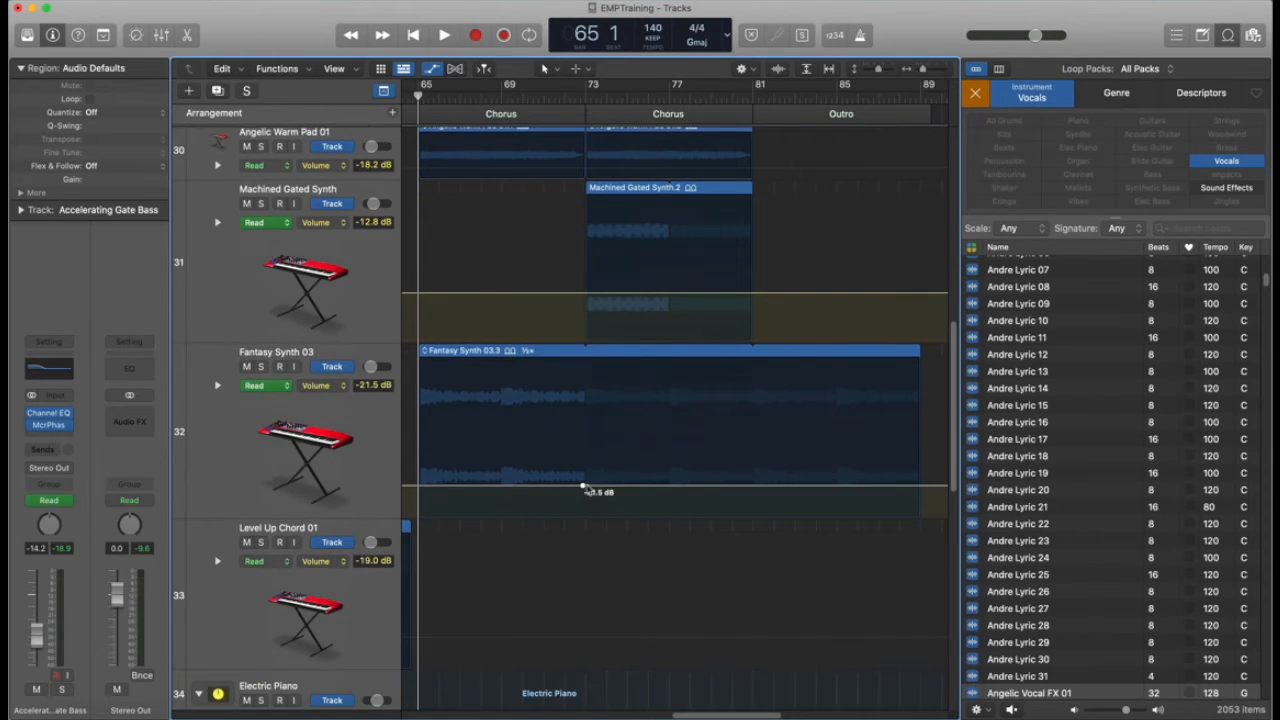
pyautogui.moveTo(587, 489); pyautogui.dragTo(586, 481)
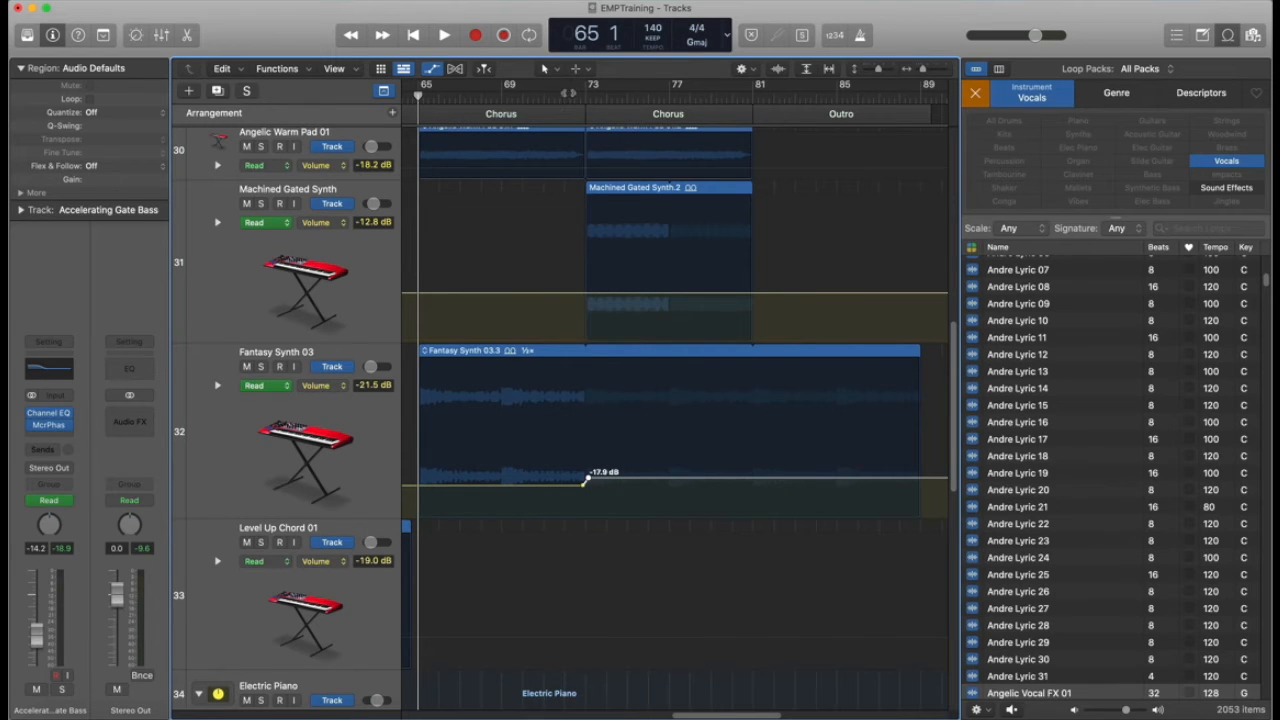
pyautogui.press('space')
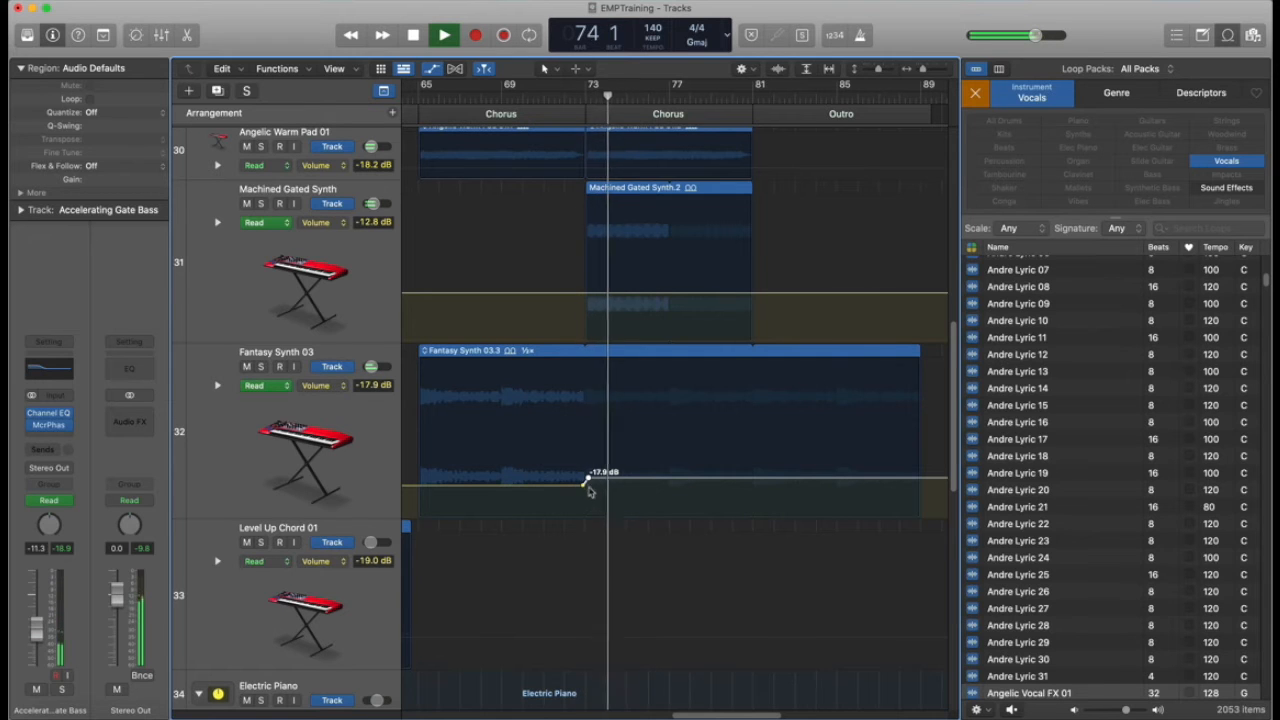
pyautogui.moveTo(587, 483); pyautogui.dragTo(586, 482)
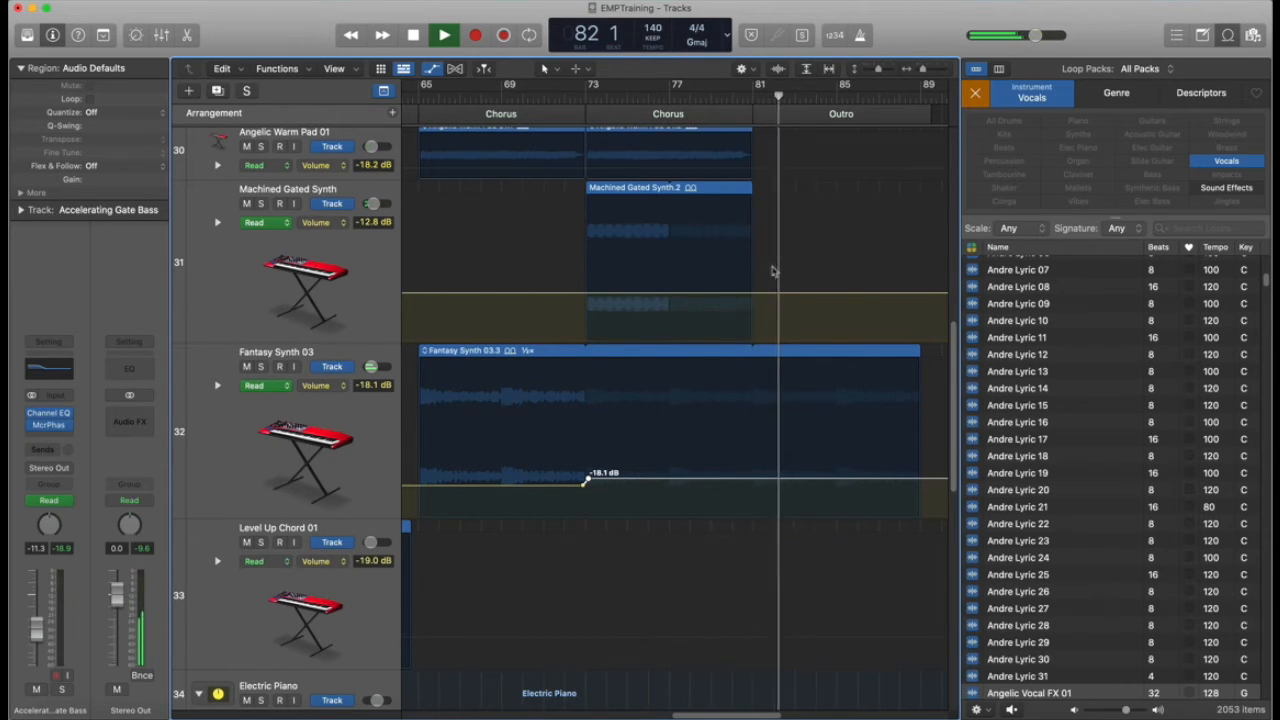
# Automate the Lost in Ibiza Chord Layers volume from -17.2 dB at bar 83 up to -15.0 dB near bar 85 and play the Outro
pyautogui.scroll(3, 762, 285)
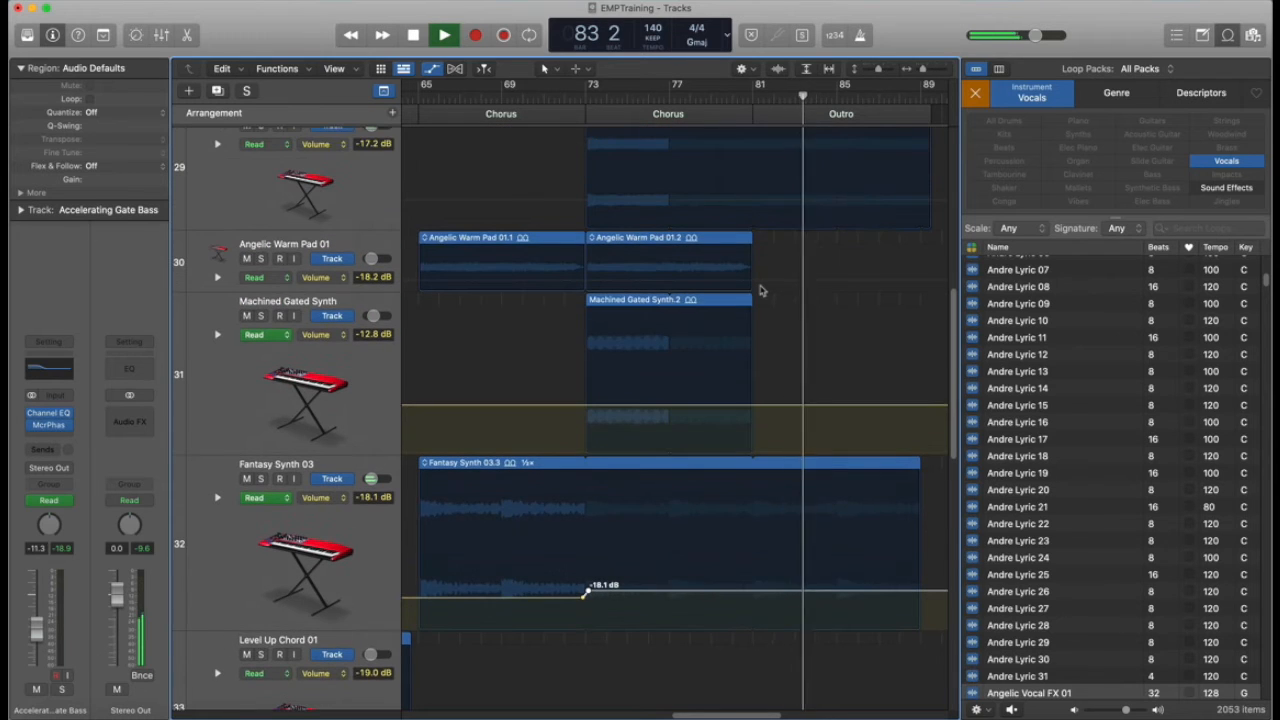
pyautogui.press('space')
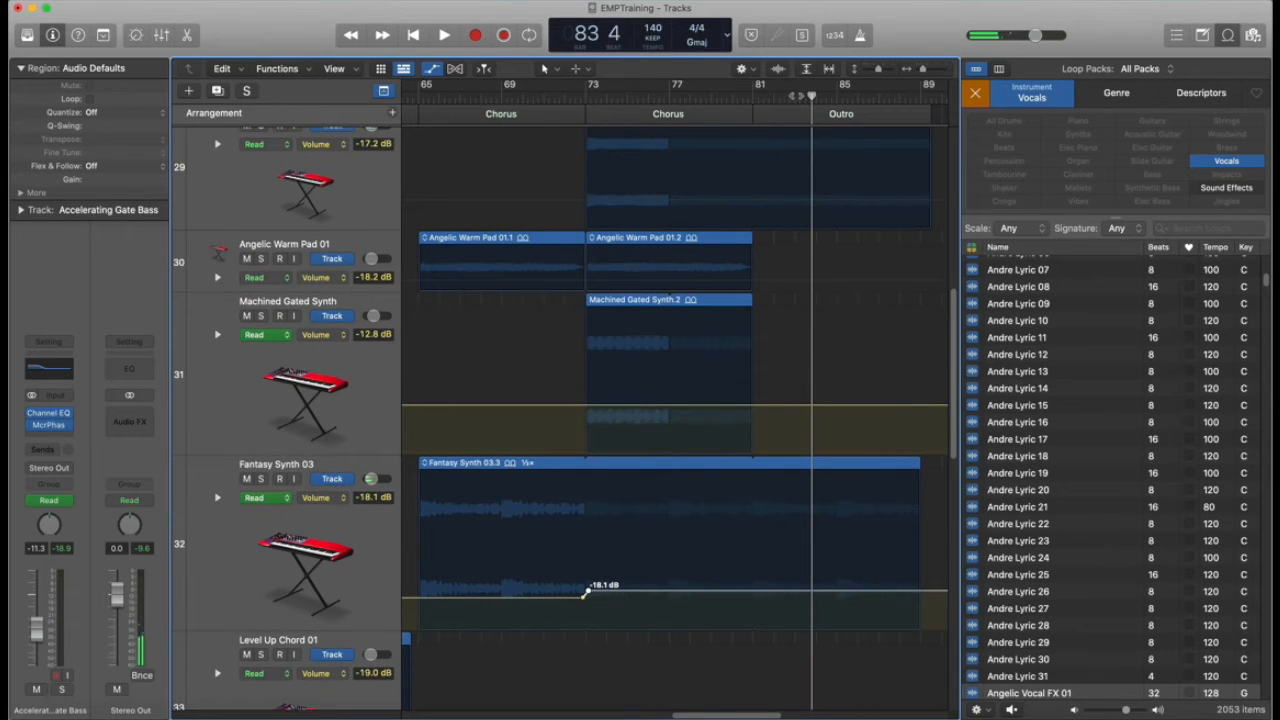
pyautogui.press(',')
pyautogui.scroll(3, 700, 210)
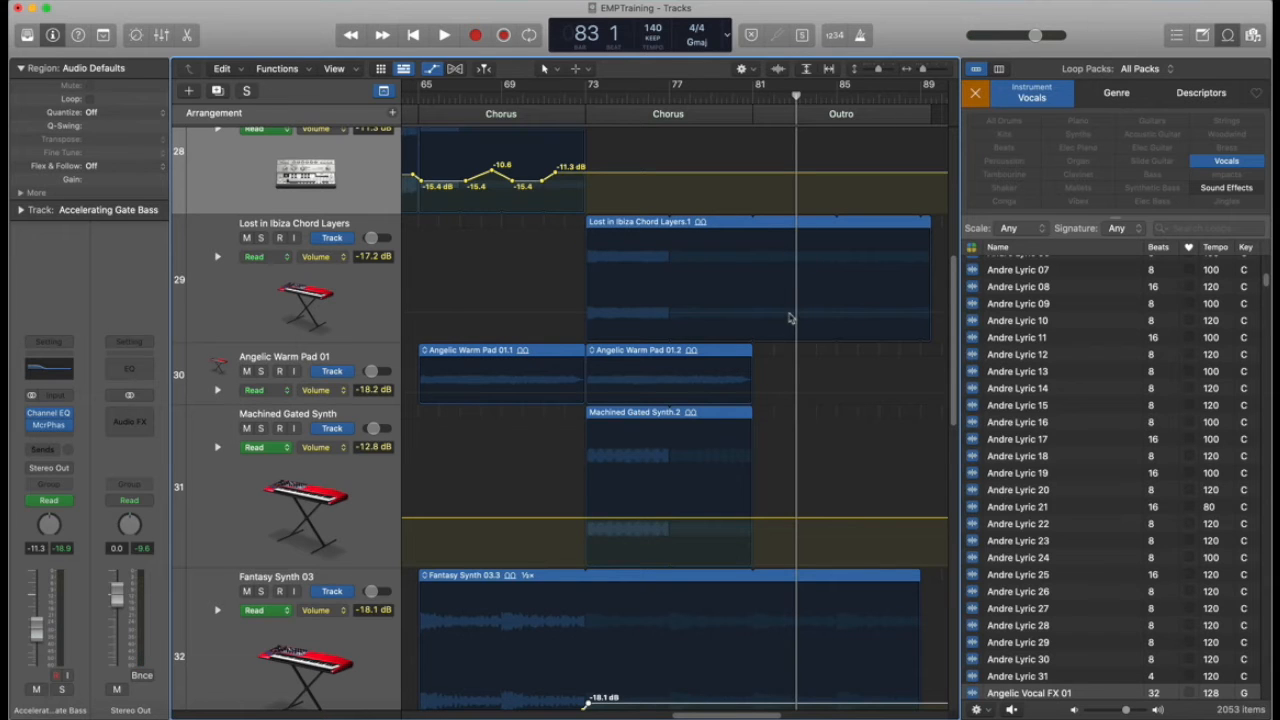
pyautogui.press('a')
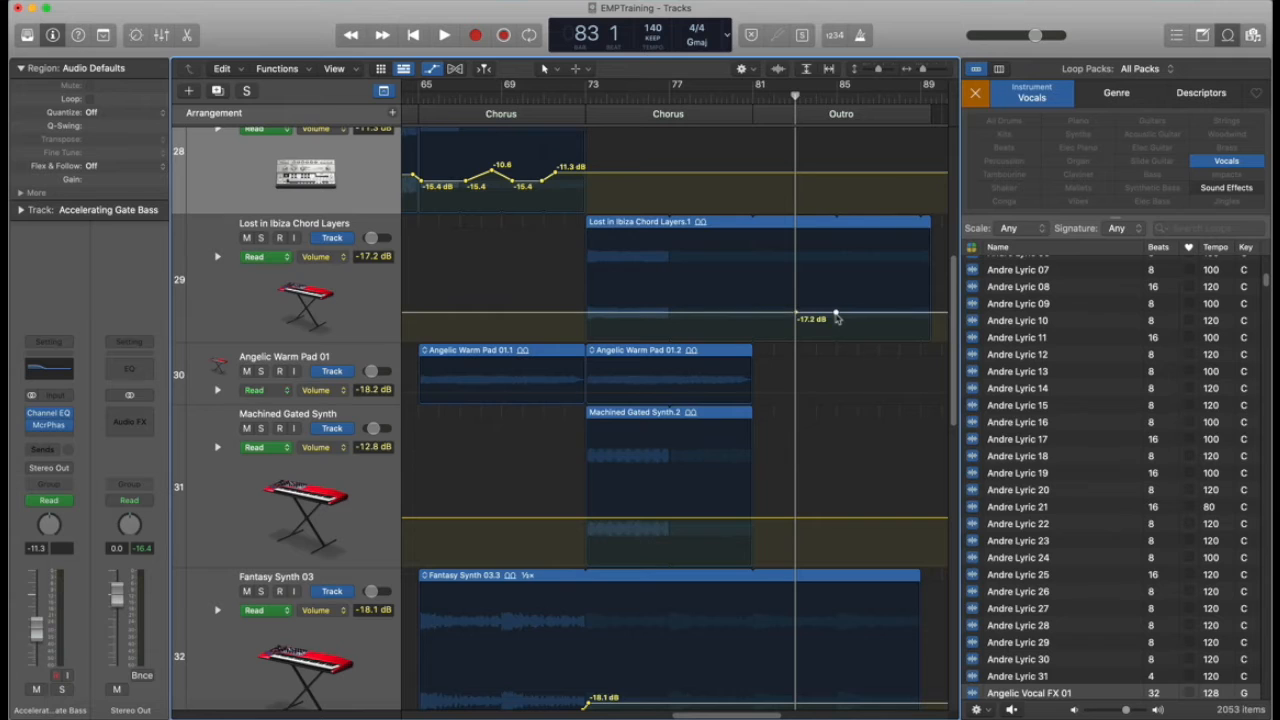
pyautogui.moveTo(836, 314); pyautogui.dragTo(835, 310)
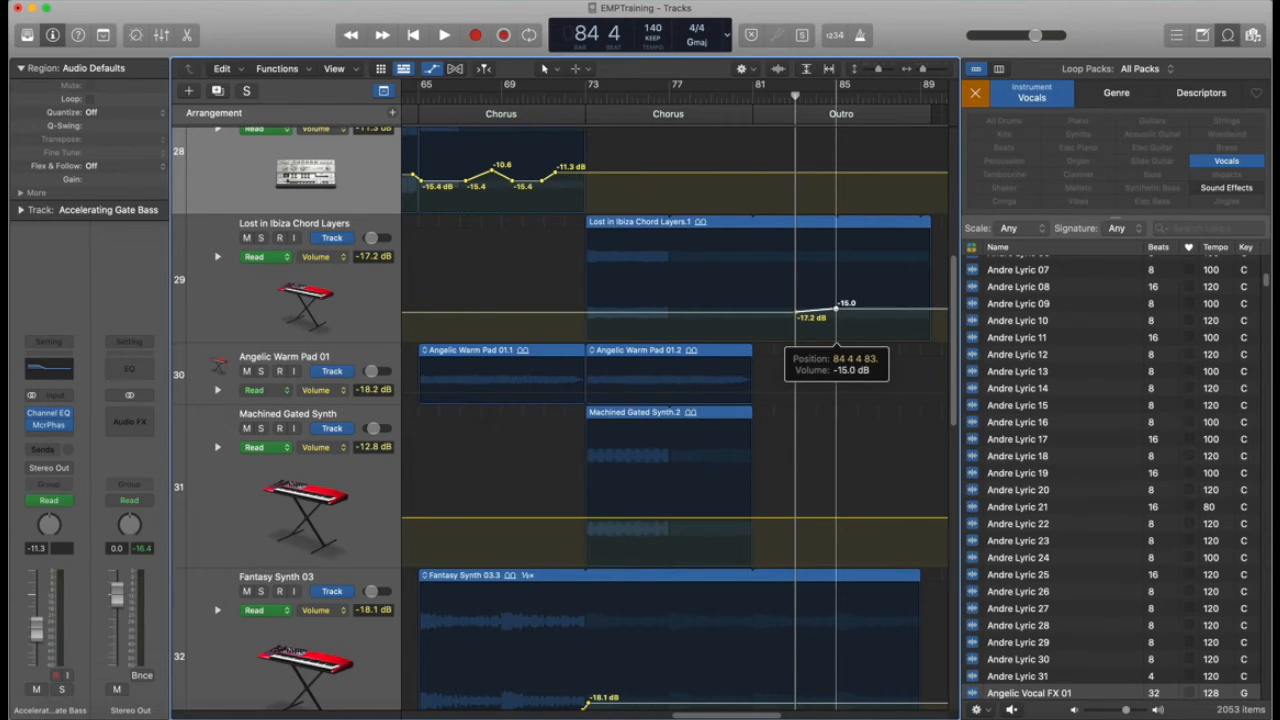
pyautogui.press('space')
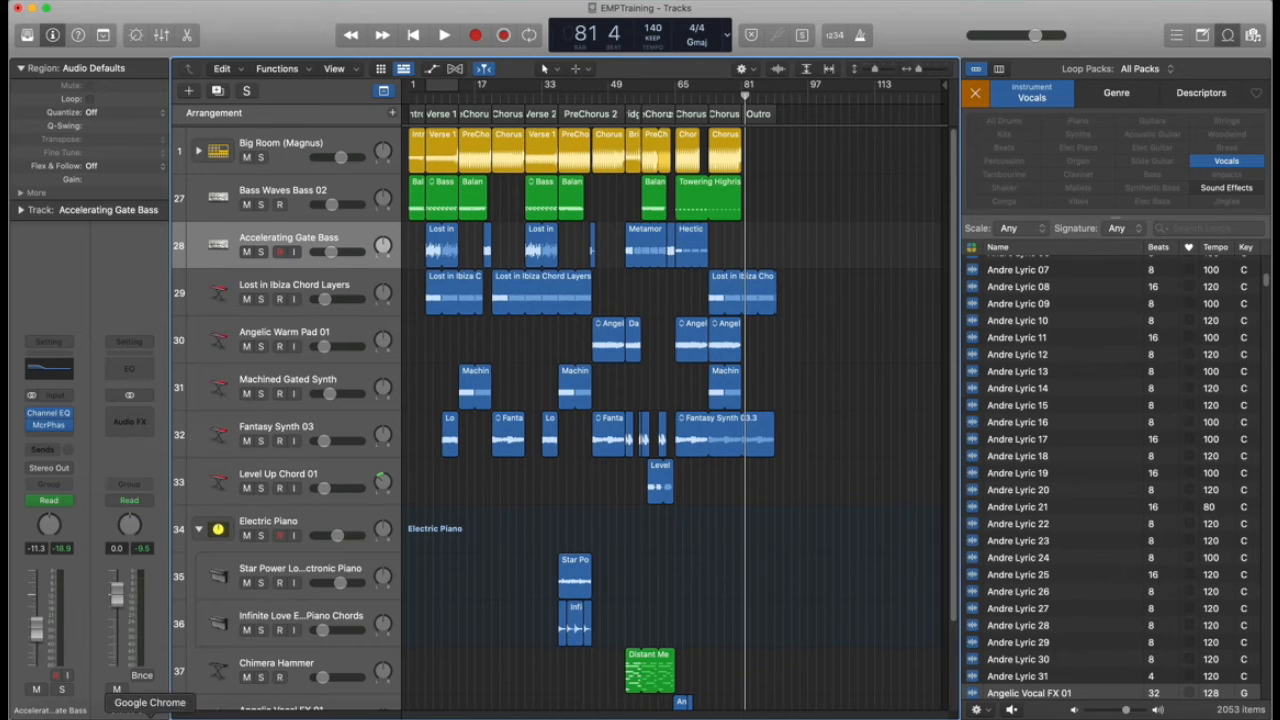
# Insert iZotope Ozone 7 in stereo on the Stereo Out channel and load its default preset
pyautogui.click(145, 415)
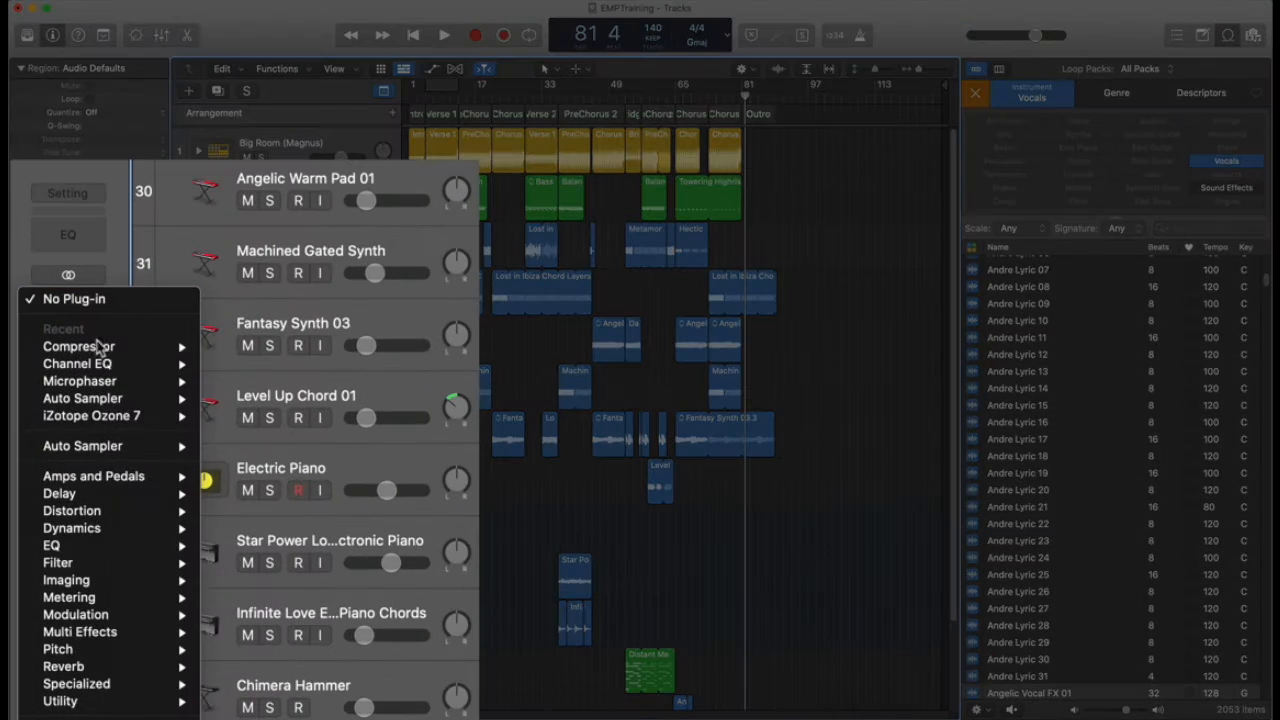
pyautogui.moveTo(121, 427)
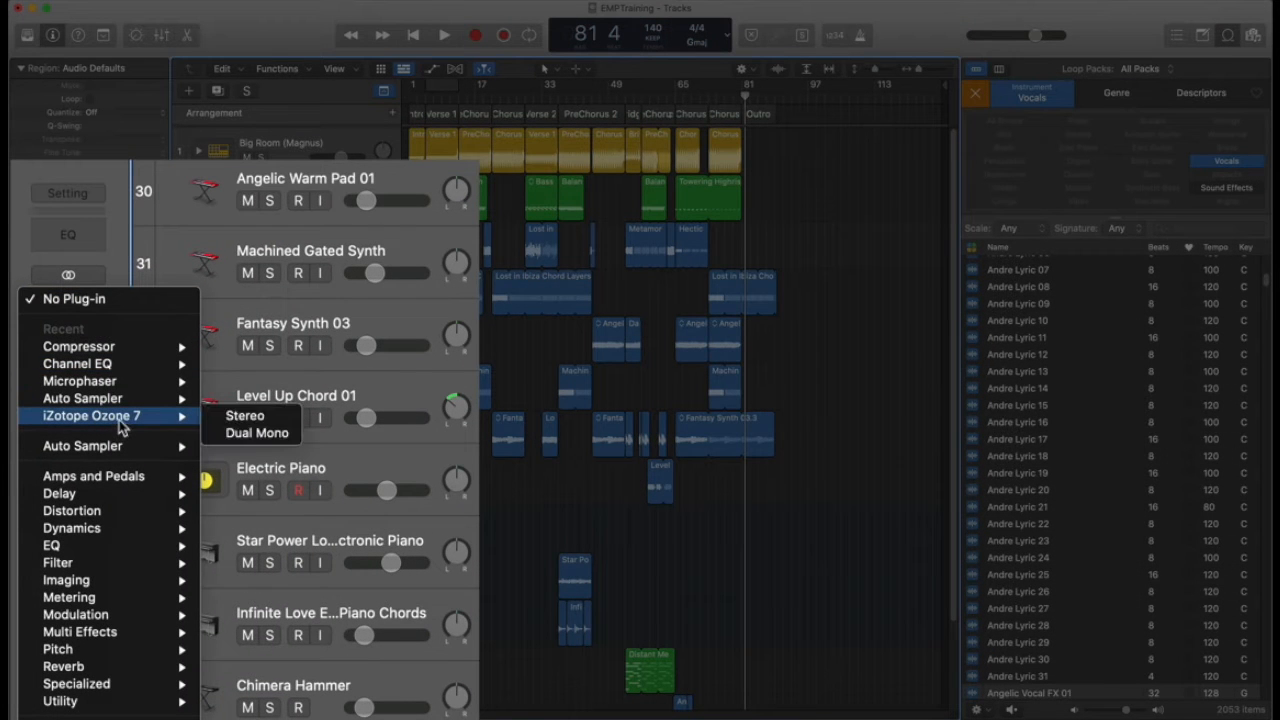
pyautogui.click(245, 416)
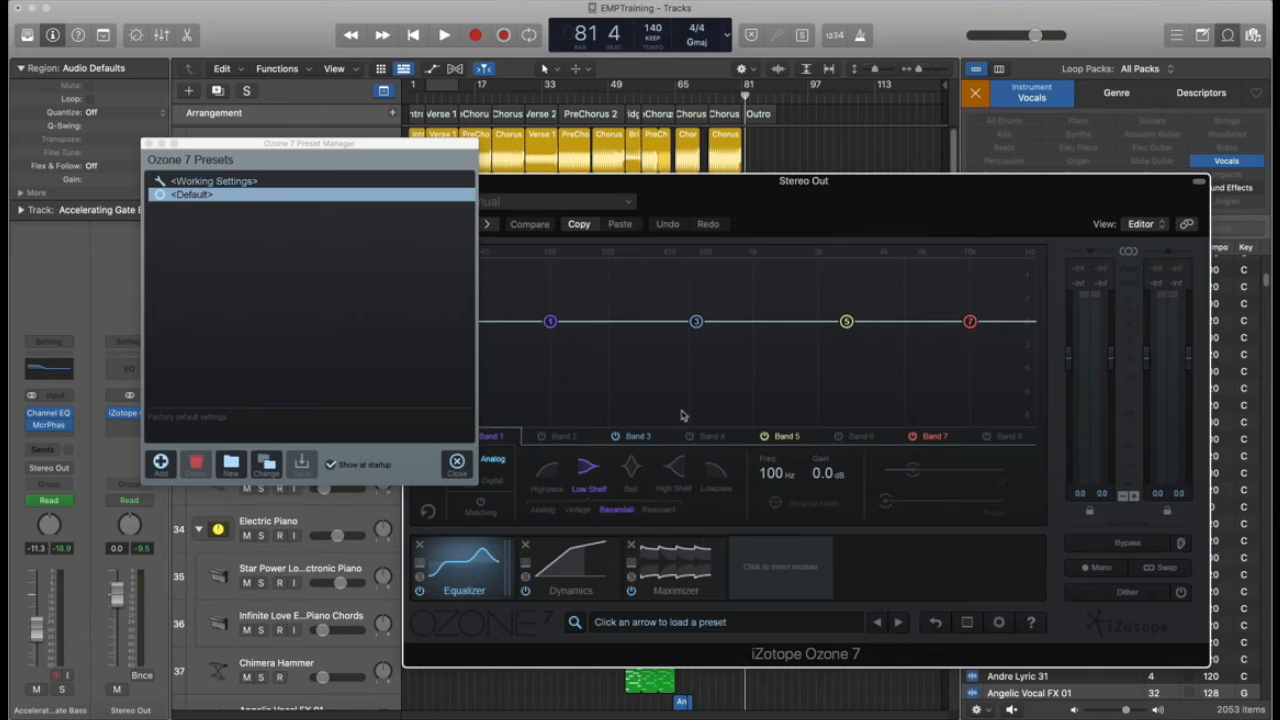
pyautogui.click(237, 196)
pyautogui.click(237, 196)
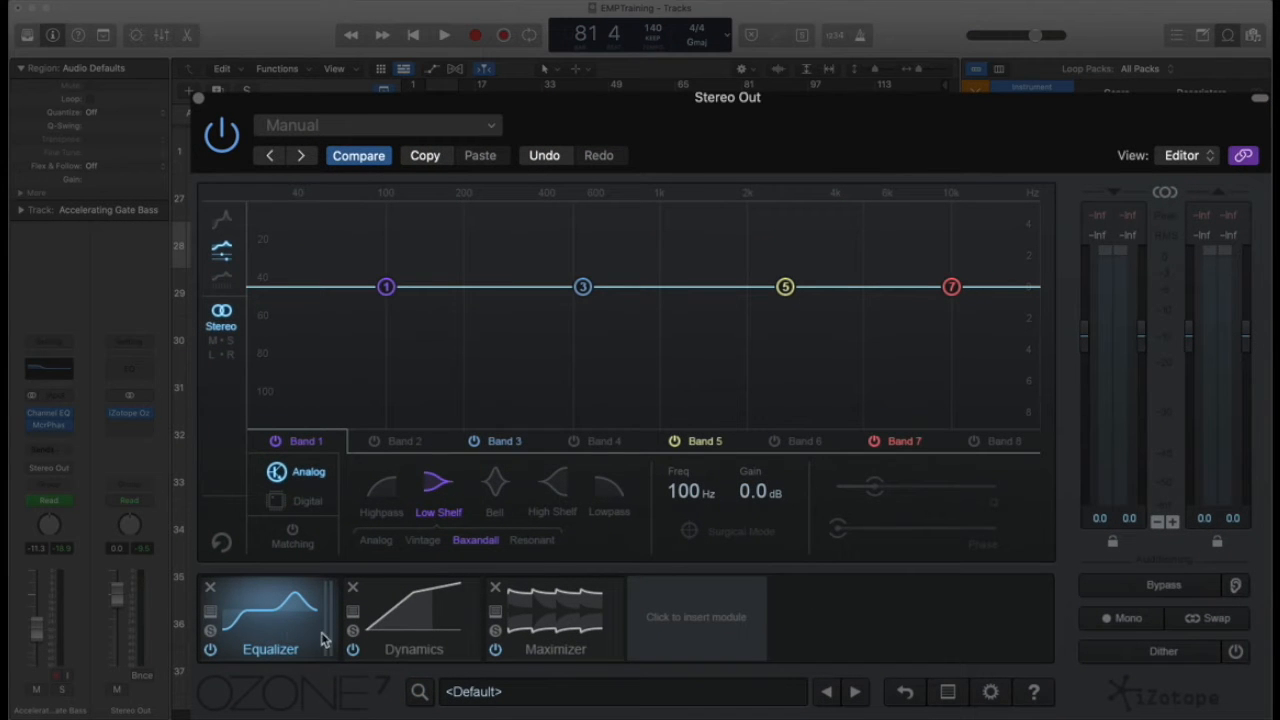
# Review Ozone's Dynamics and Maximizer modules, ending on the Equalizer module
pyautogui.click(420, 625)
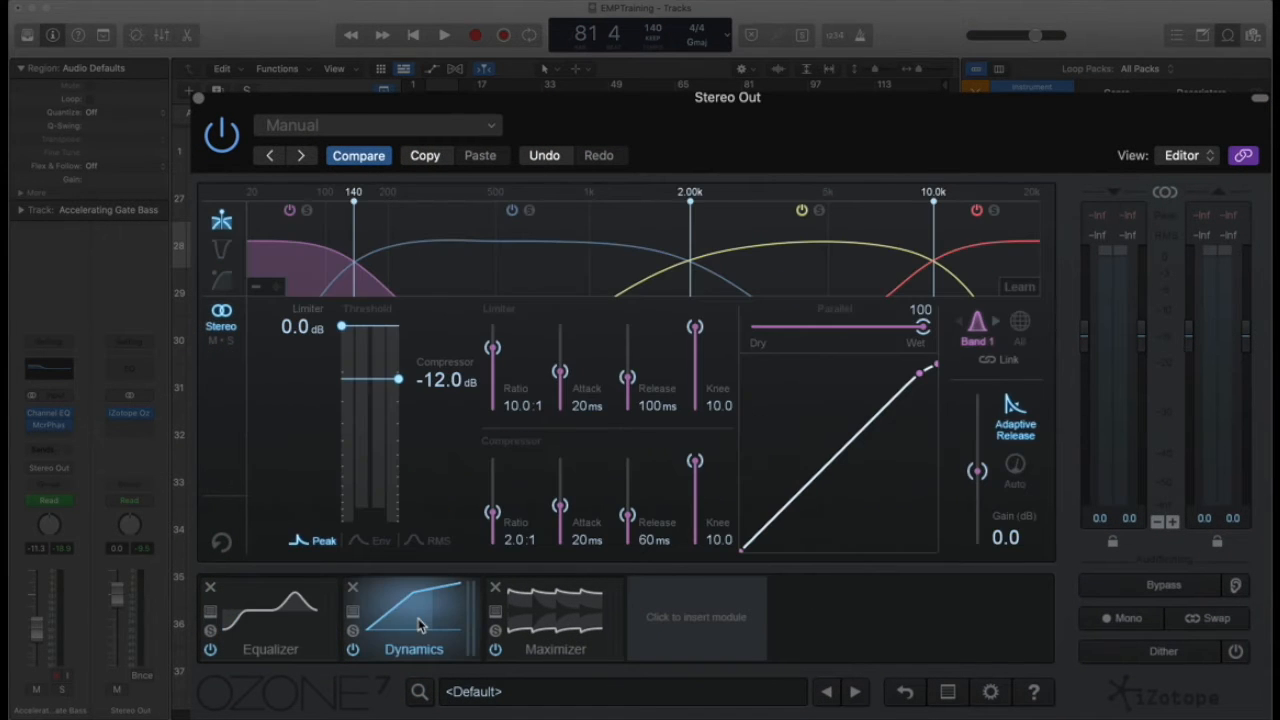
pyautogui.click(586, 610)
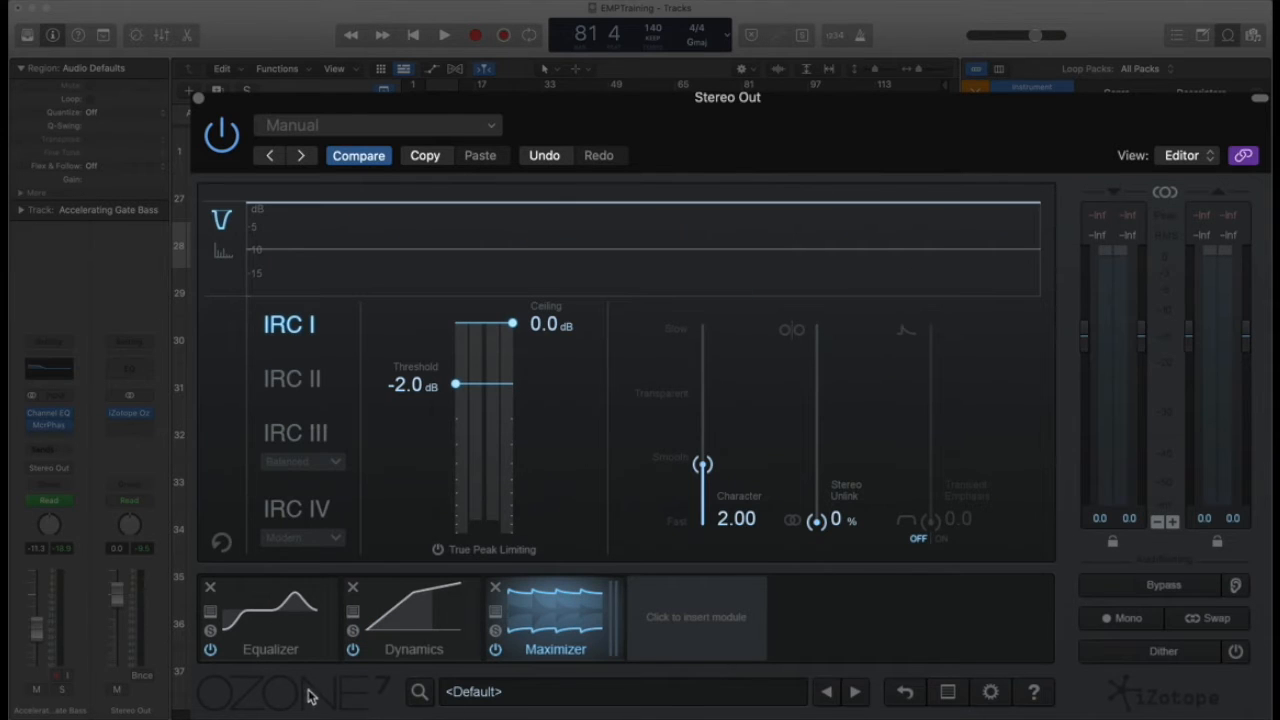
pyautogui.click(289, 615)
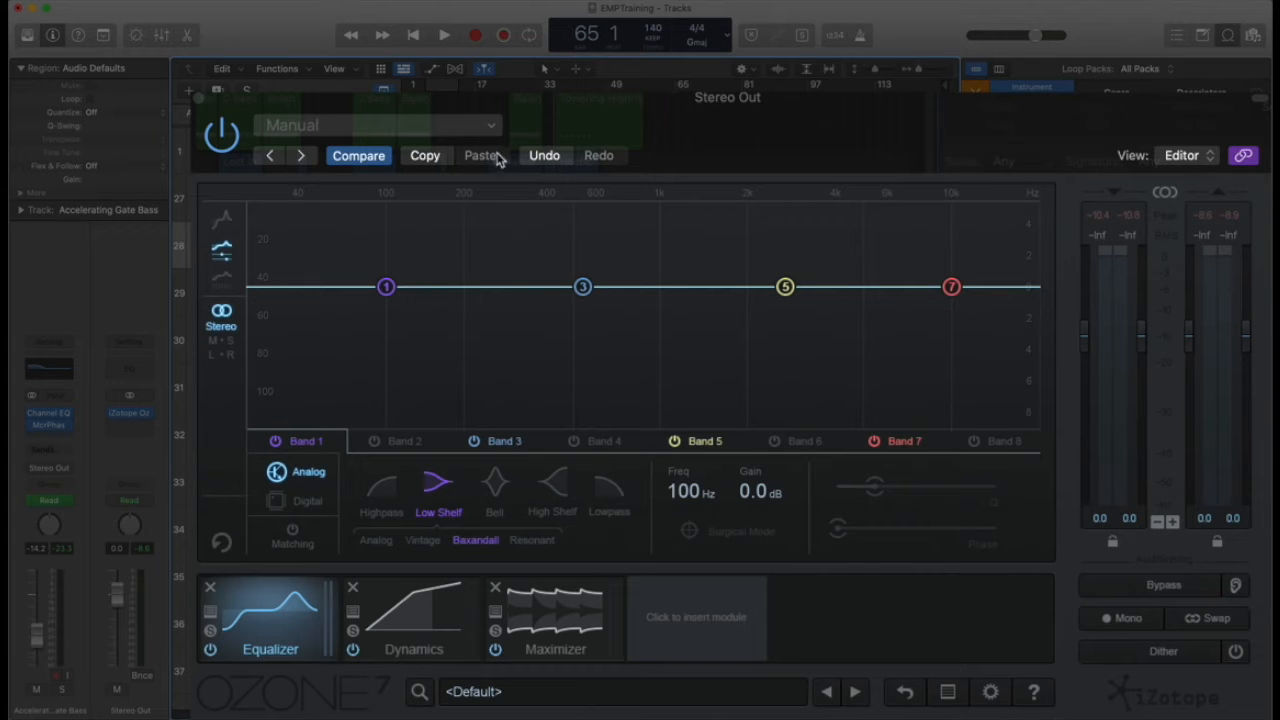
# Play the Chorus from bar 65 and make Ozone's equalizer Band 1 a bell at 78 Hz with 0.6 dB gain
pyautogui.press('space')
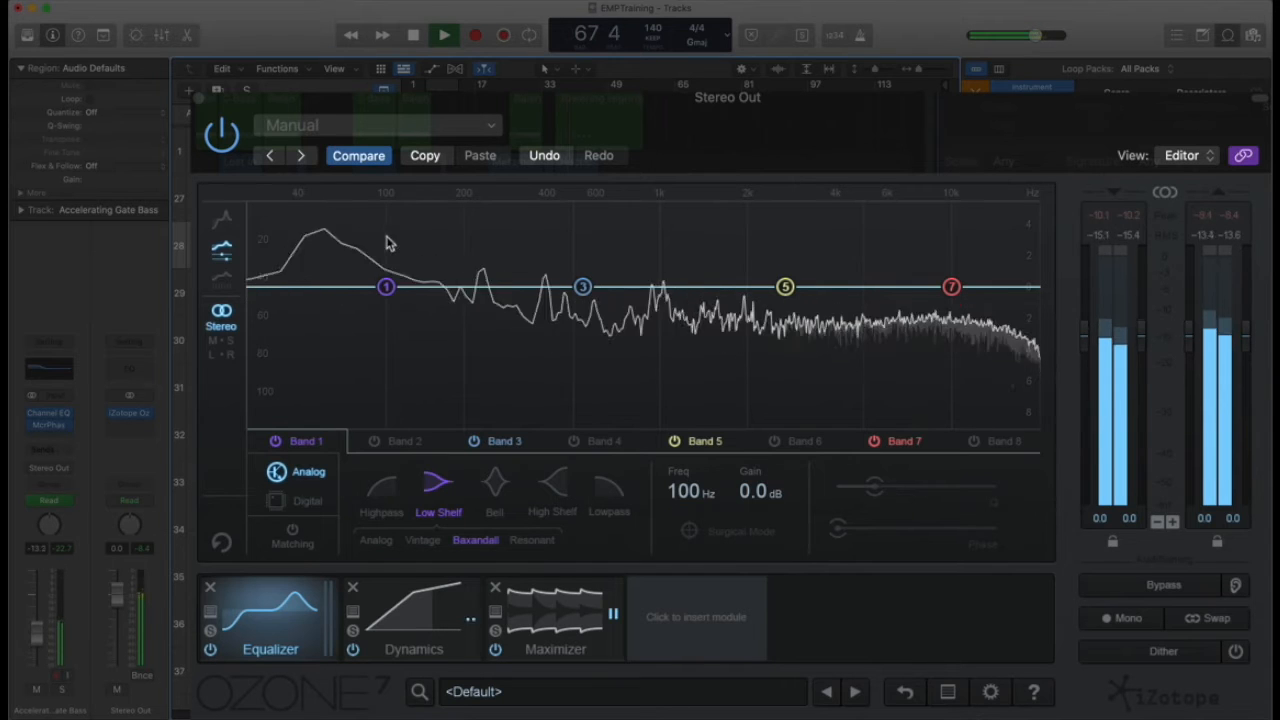
pyautogui.moveTo(386, 294); pyautogui.dragTo(392, 284)
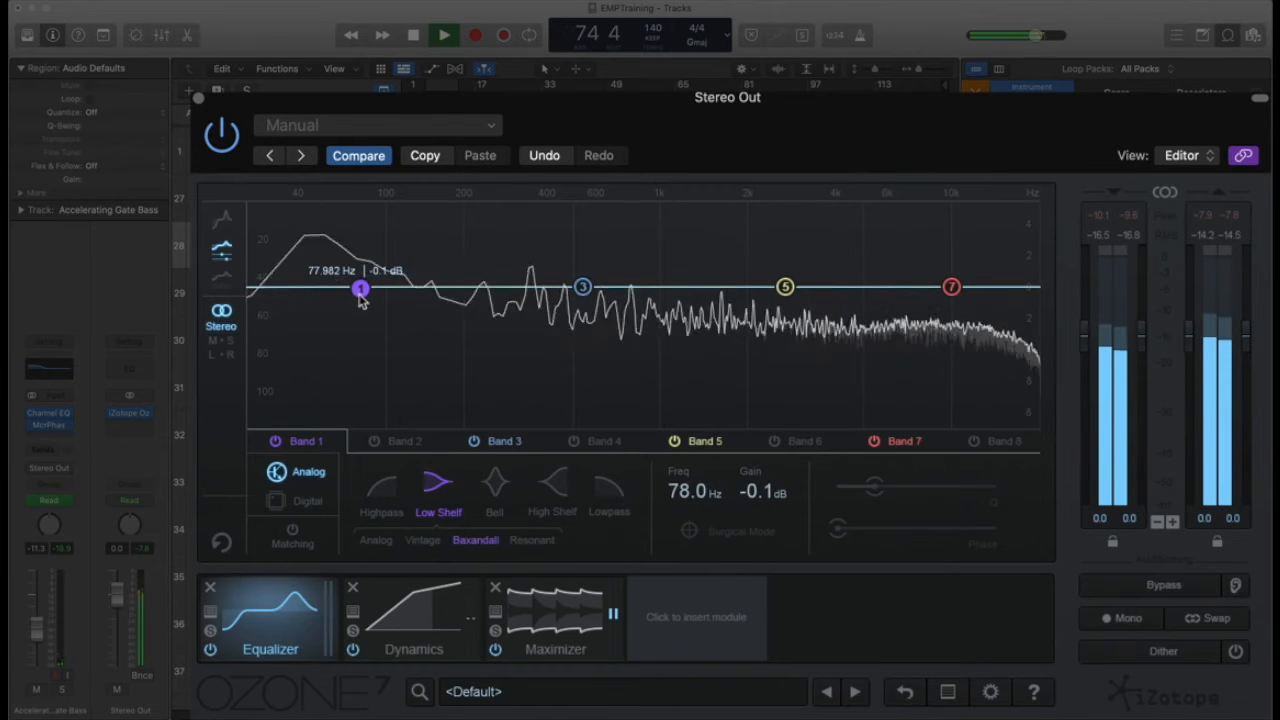
pyautogui.click(494, 485)
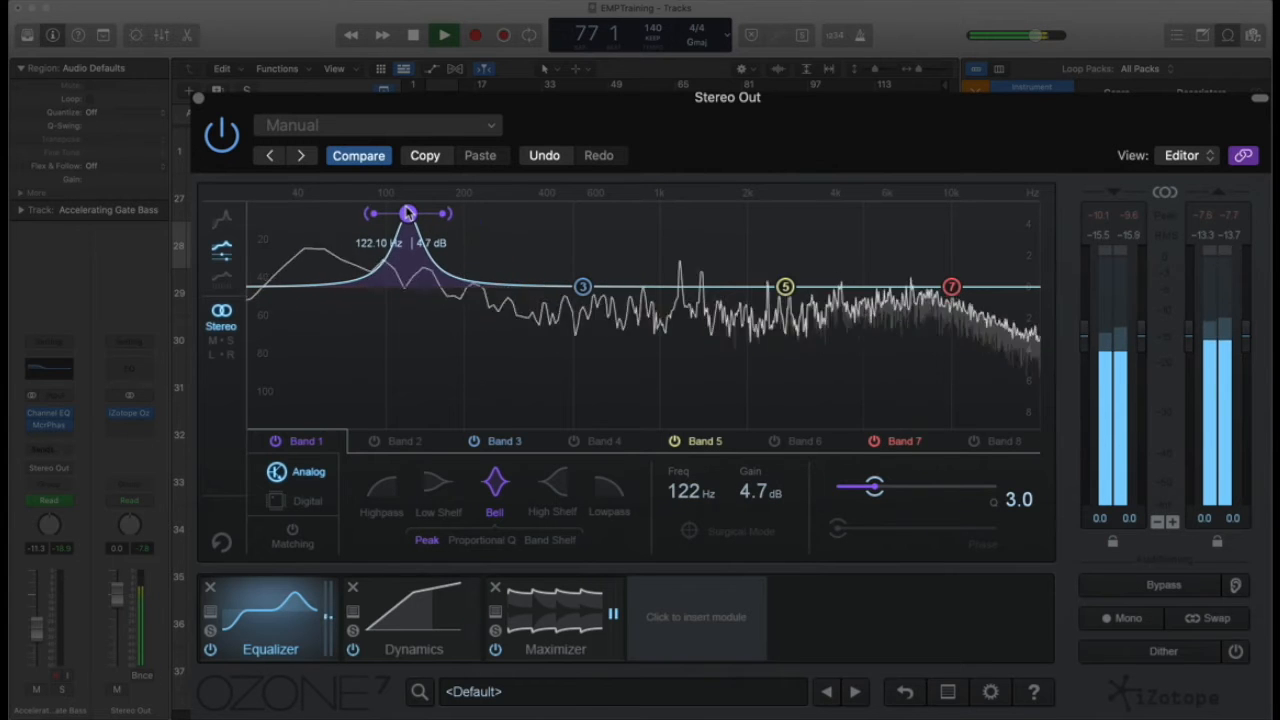
pyautogui.moveTo(408, 213); pyautogui.dragTo(361, 279)
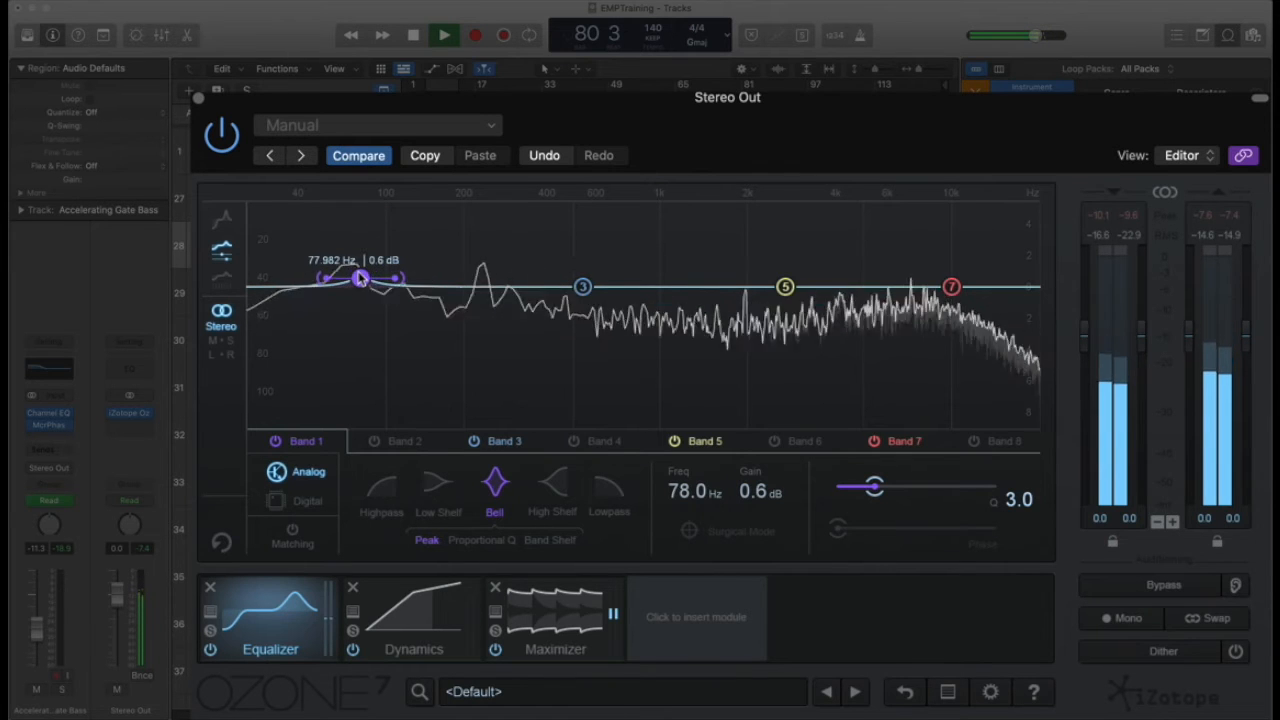
# Set equalizer Band 3 to a bell boost near 590 Hz with about 0.7 dB gain and widen its Q while playing the Chorus
pyautogui.moveTo(586, 287); pyautogui.dragTo(651, 310)
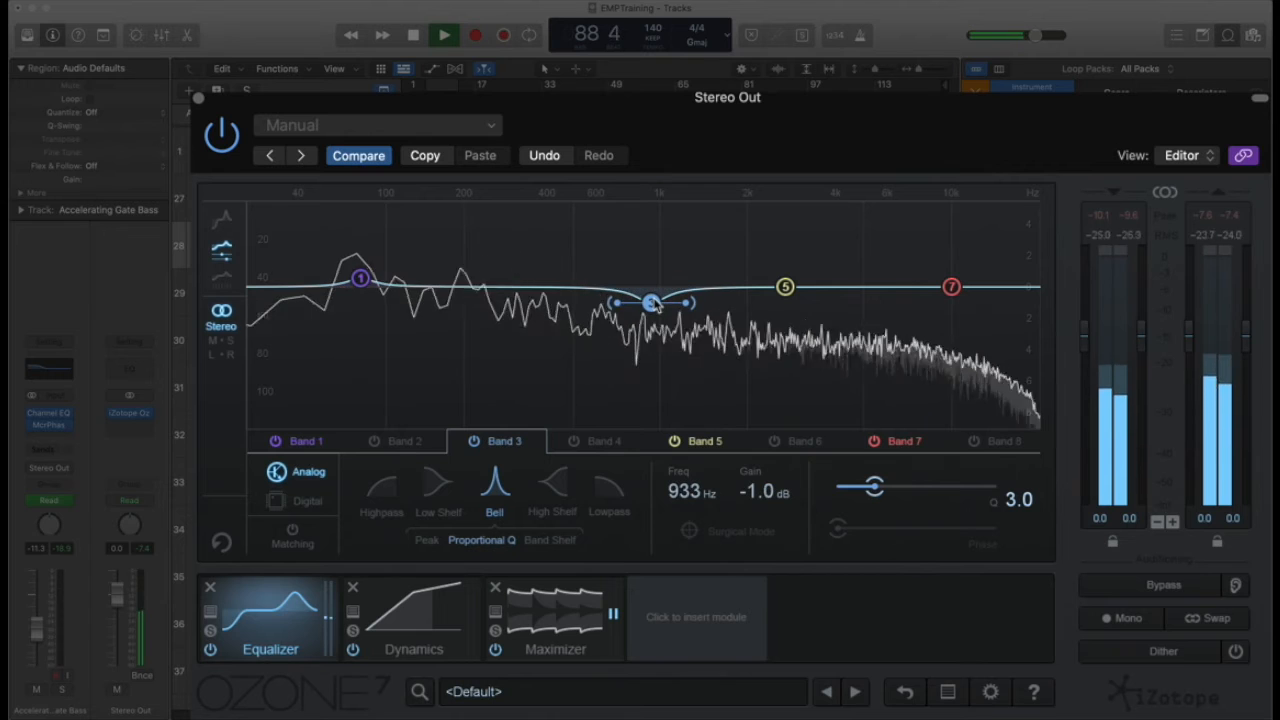
pyautogui.moveTo(658, 303); pyautogui.dragTo(661, 301)
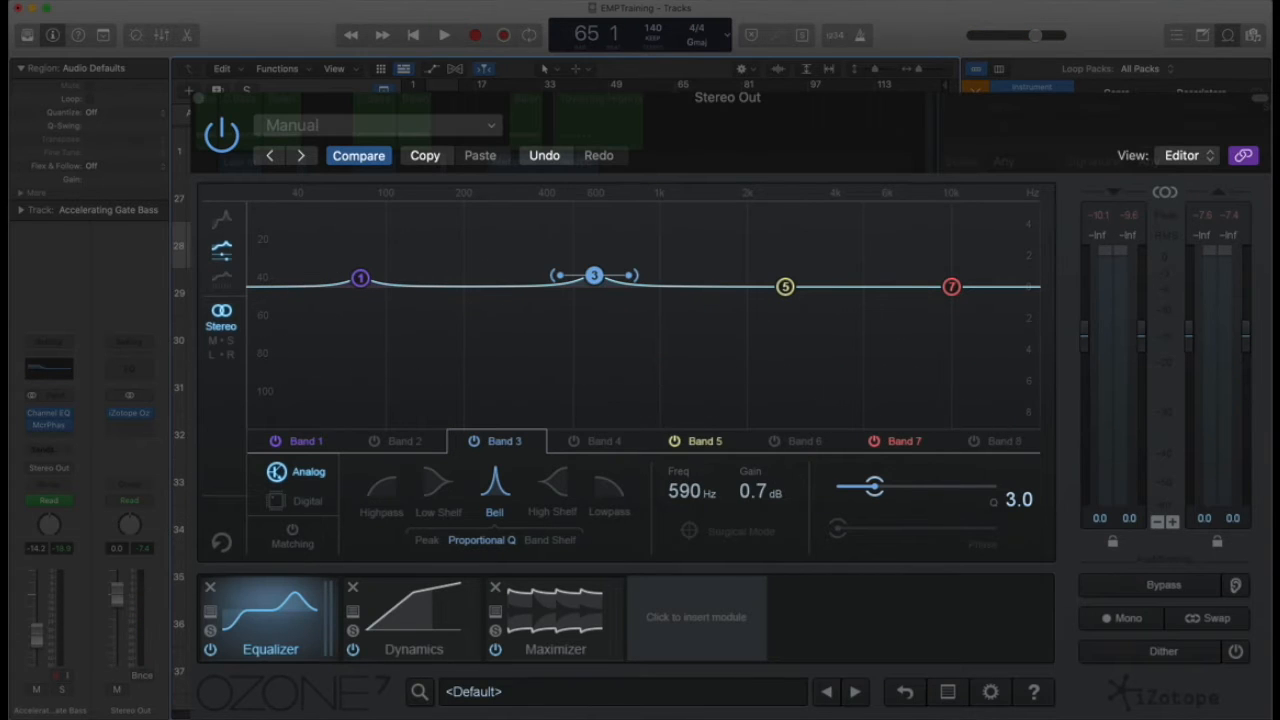
pyautogui.press('space')
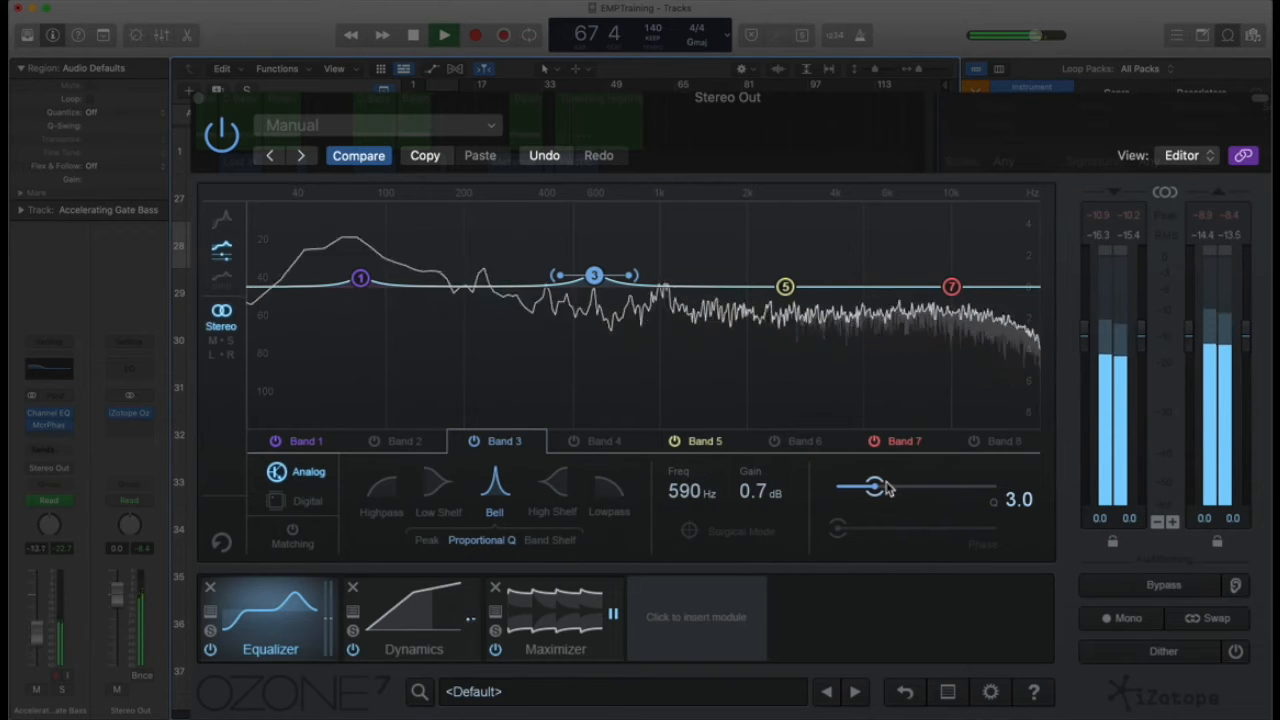
pyautogui.moveTo(876, 488)
pyautogui.mouseDown()
pyautogui.moveTo(897, 492)
pyautogui.moveTo(837, 488)
pyautogui.moveTo(857, 488)
pyautogui.mouseUp()
pyautogui.moveTo(596, 280)
pyautogui.mouseDown()
pyautogui.moveTo(562, 236)
pyautogui.moveTo(548, 256)
pyautogui.moveTo(565, 282)
pyautogui.moveTo(591, 275)
pyautogui.mouseUp()
# Cut equalizer Band 5 by about 1 dB between 2 and 4 kHz and boost Band 7 slightly near 10 kHz
pyautogui.moveTo(785, 287); pyautogui.dragTo(813, 304)
pyautogui.moveTo(951, 287); pyautogui.dragTo(958, 277)
# Enable equalizer Band 8 as a flat lowpass filter at 20.0 kHz with a slope of 48
pyautogui.click(1012, 442)
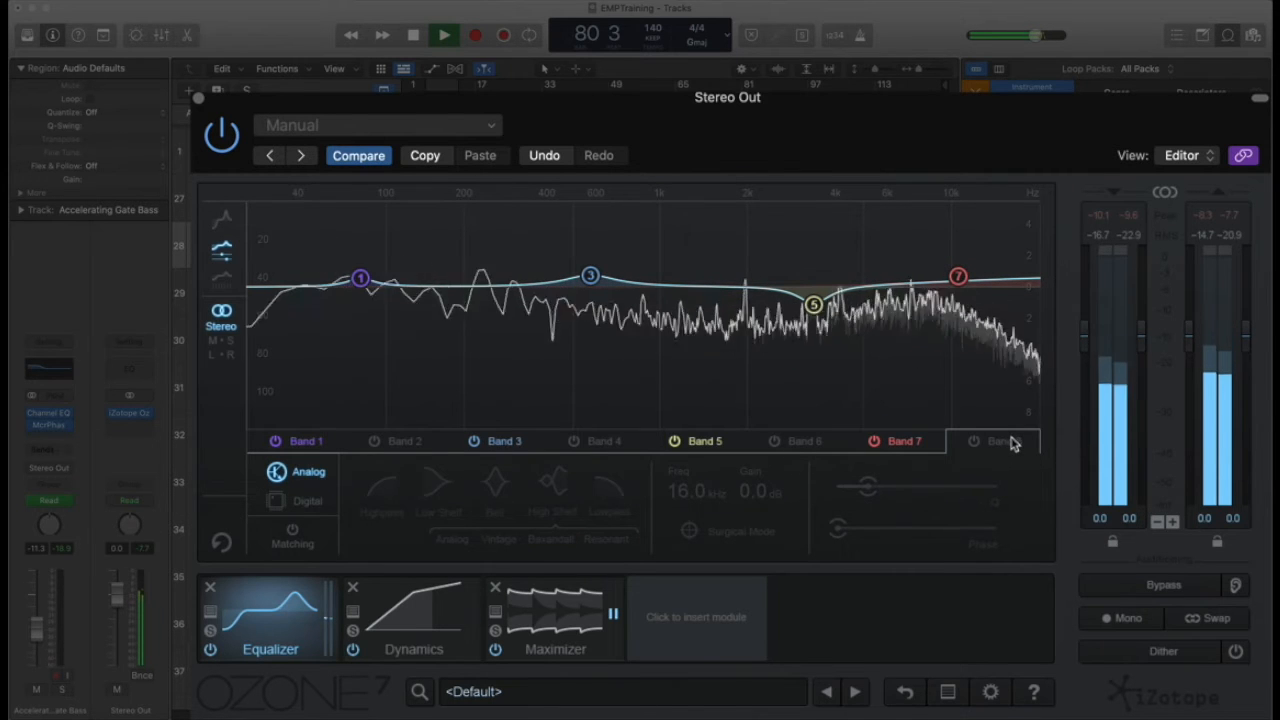
pyautogui.click(974, 443)
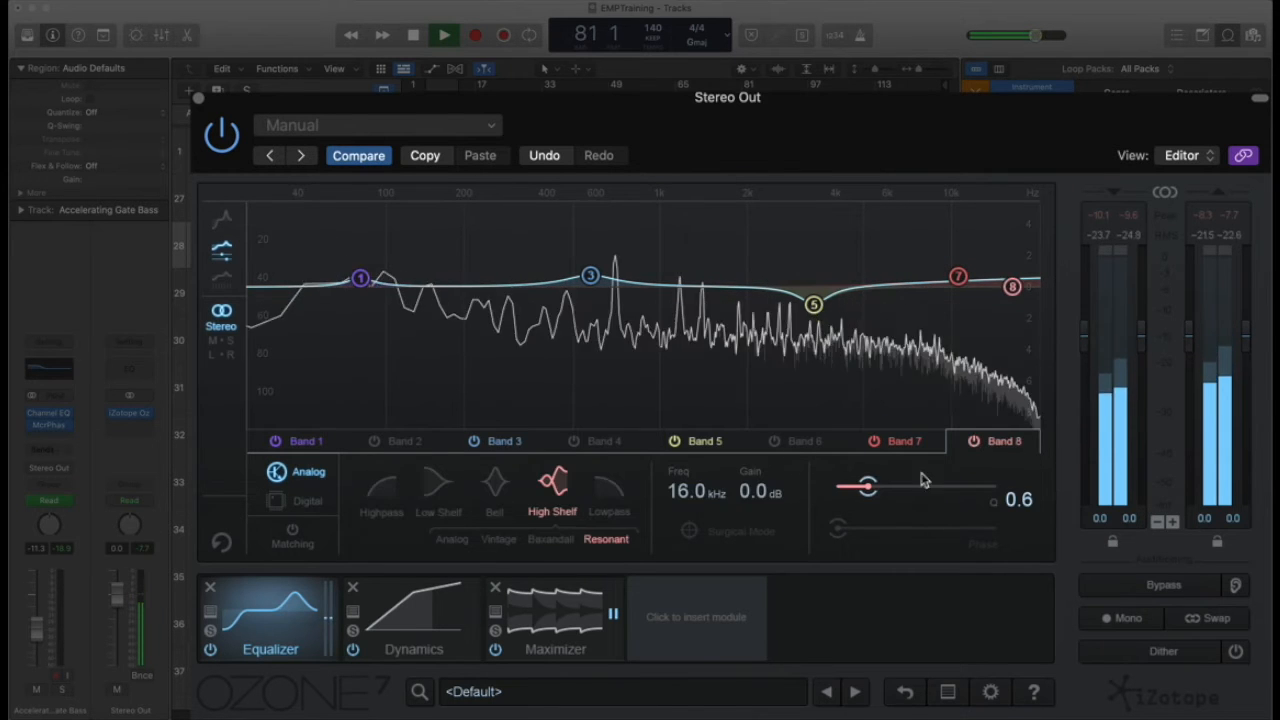
pyautogui.click(606, 487)
pyautogui.moveTo(1012, 287); pyautogui.dragTo(1085, 291)
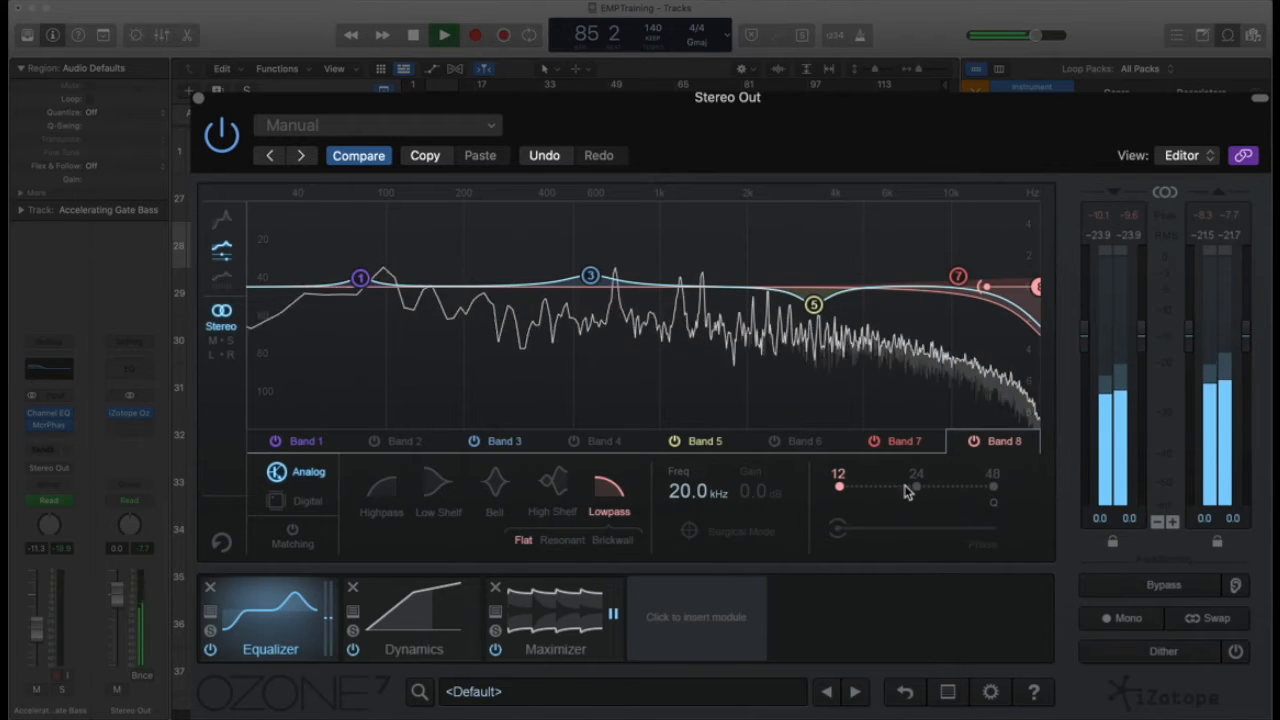
pyautogui.click(916, 486)
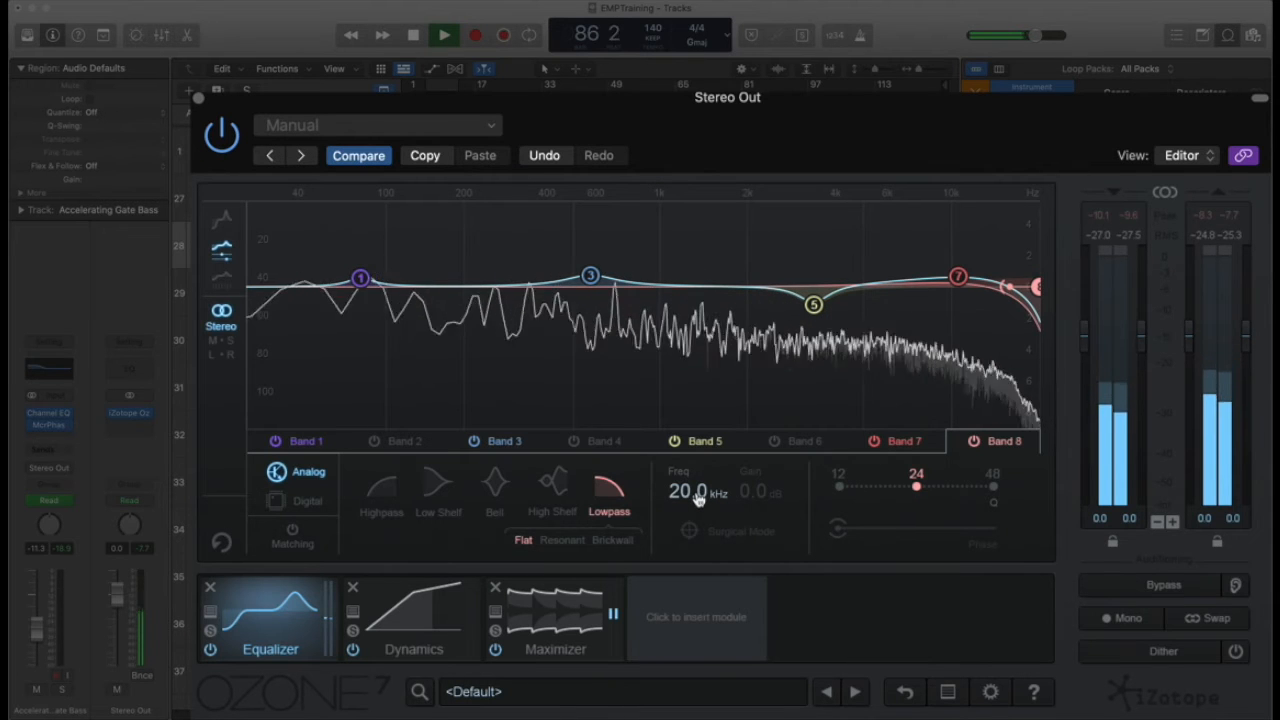
pyautogui.click(993, 486)
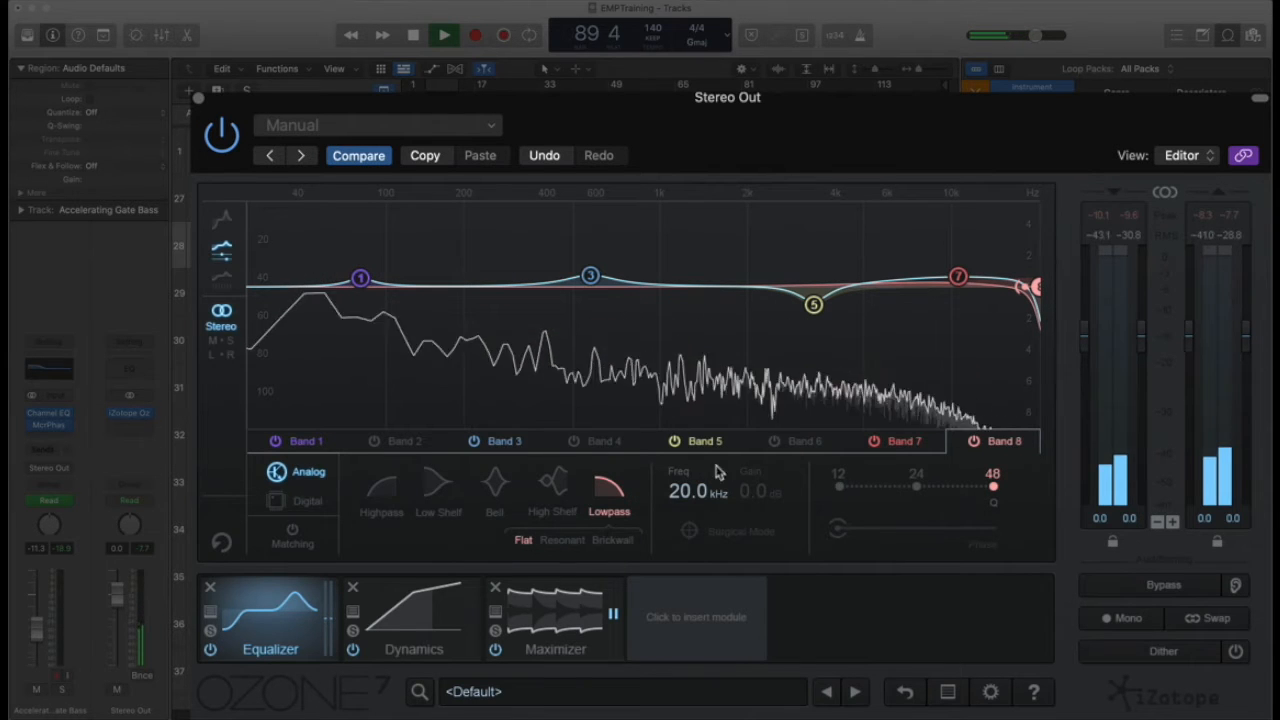
# Stop playback, fine-tune equalizer Band 5 and set the Band 7 high shelf to 9.97 kHz with 0.6 dB gain
pyautogui.press('space')
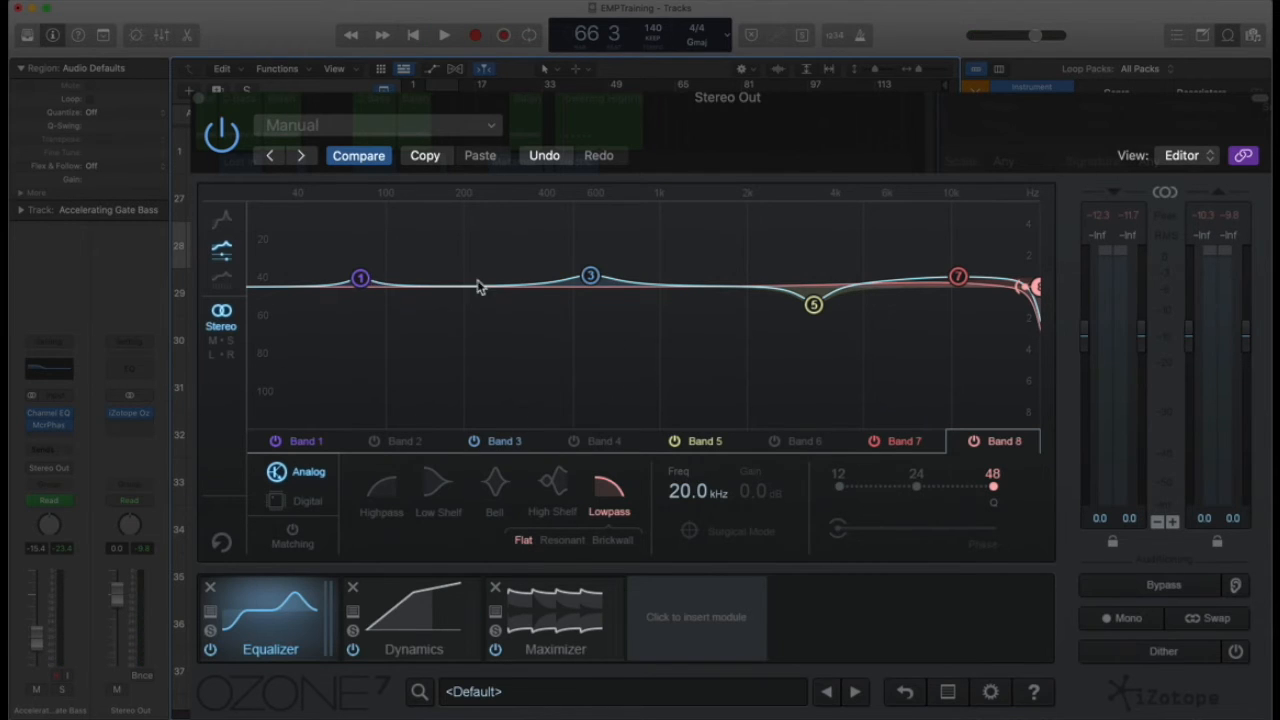
pyautogui.click(815, 306)
pyautogui.moveTo(968, 280); pyautogui.dragTo(957, 283)
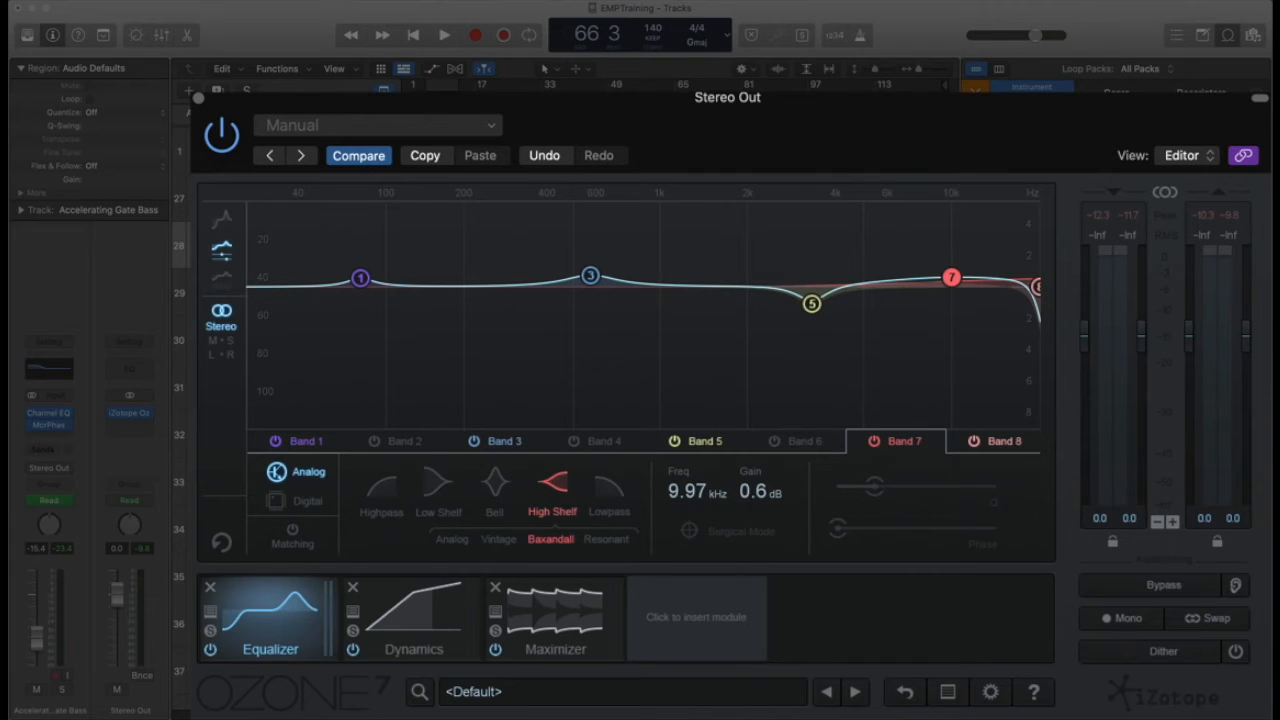
# Set Dynamics Band 1's compressor to -15.7 dB threshold and 116 ms attack, and its limiter to 2.5:1 ratio, 76 ms attack and 144 ms release
pyautogui.click(409, 613)
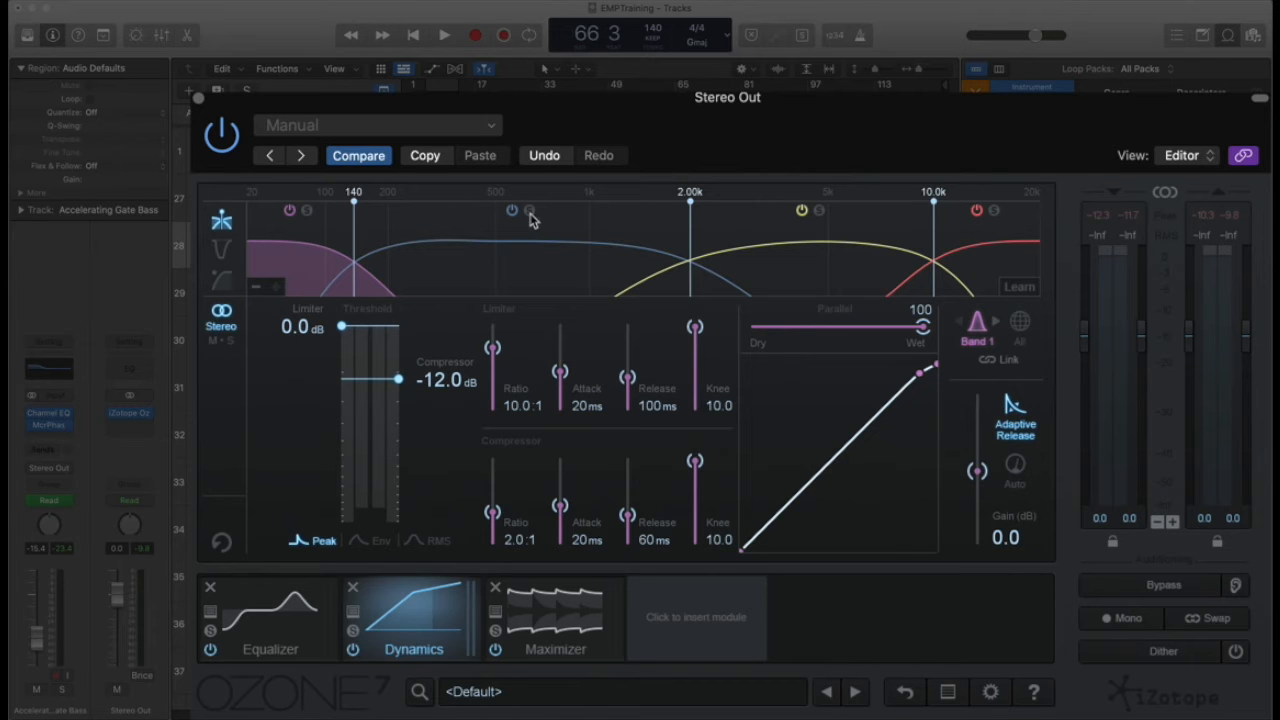
pyautogui.press('space')
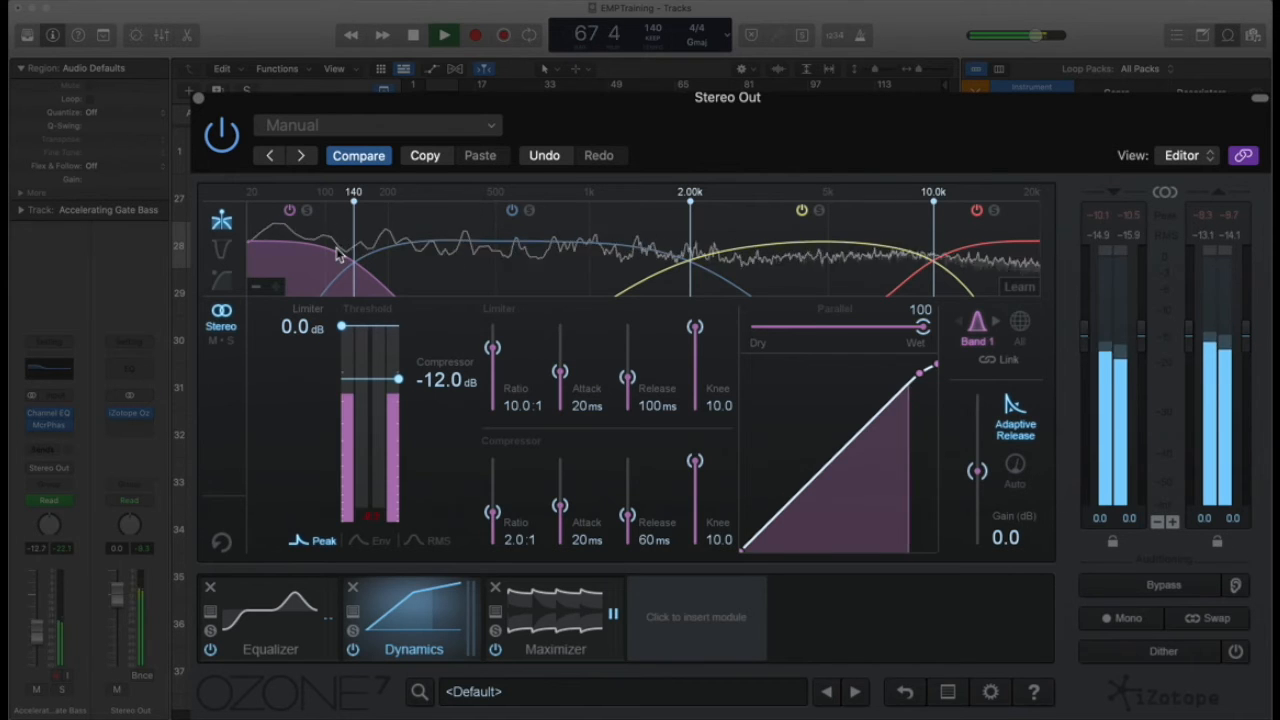
pyautogui.moveTo(560, 505); pyautogui.dragTo(572, 420)
pyautogui.moveTo(491, 347); pyautogui.dragTo(492, 377)
pyautogui.moveTo(398, 379); pyautogui.dragTo(398, 391)
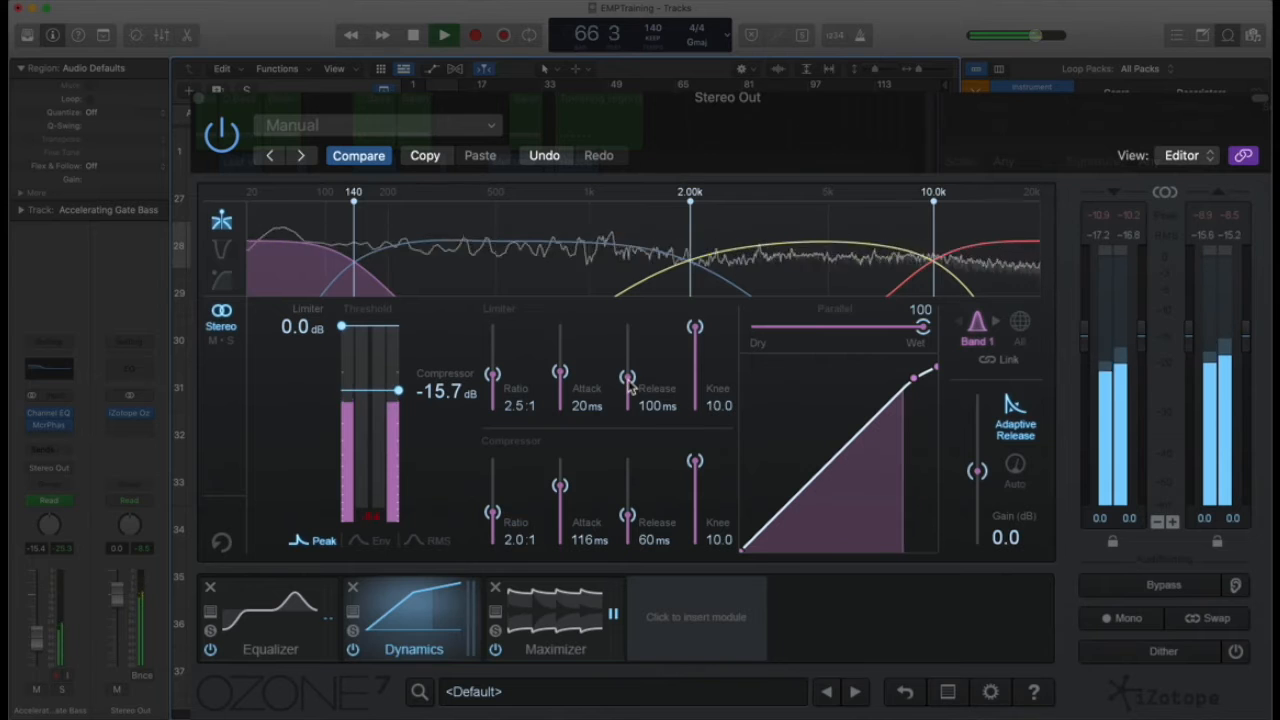
pyautogui.moveTo(628, 379); pyautogui.dragTo(560, 358)
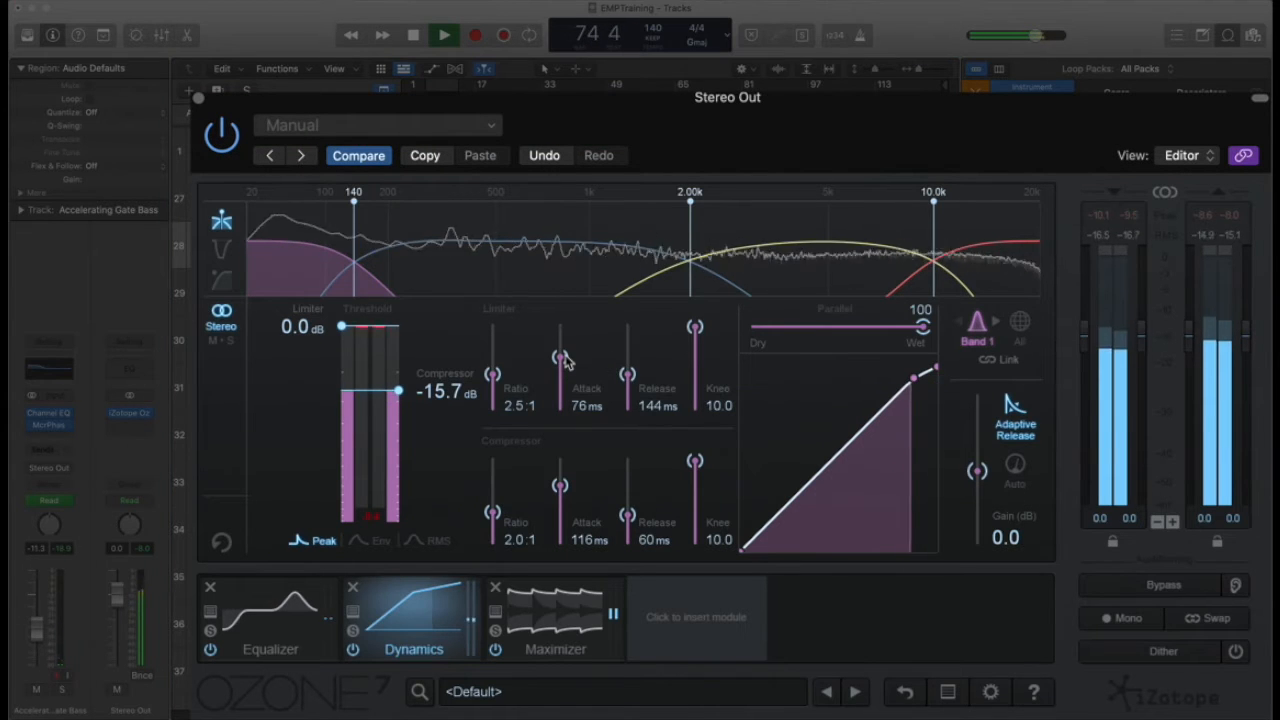
# Set Dynamics Band 2's compressor threshold to -17.8 dB and limiter ratio to 2.0:1, and cycle the song from bar 65 to 81
pyautogui.click(583, 244)
pyautogui.moveTo(398, 379); pyautogui.dragTo(395, 398)
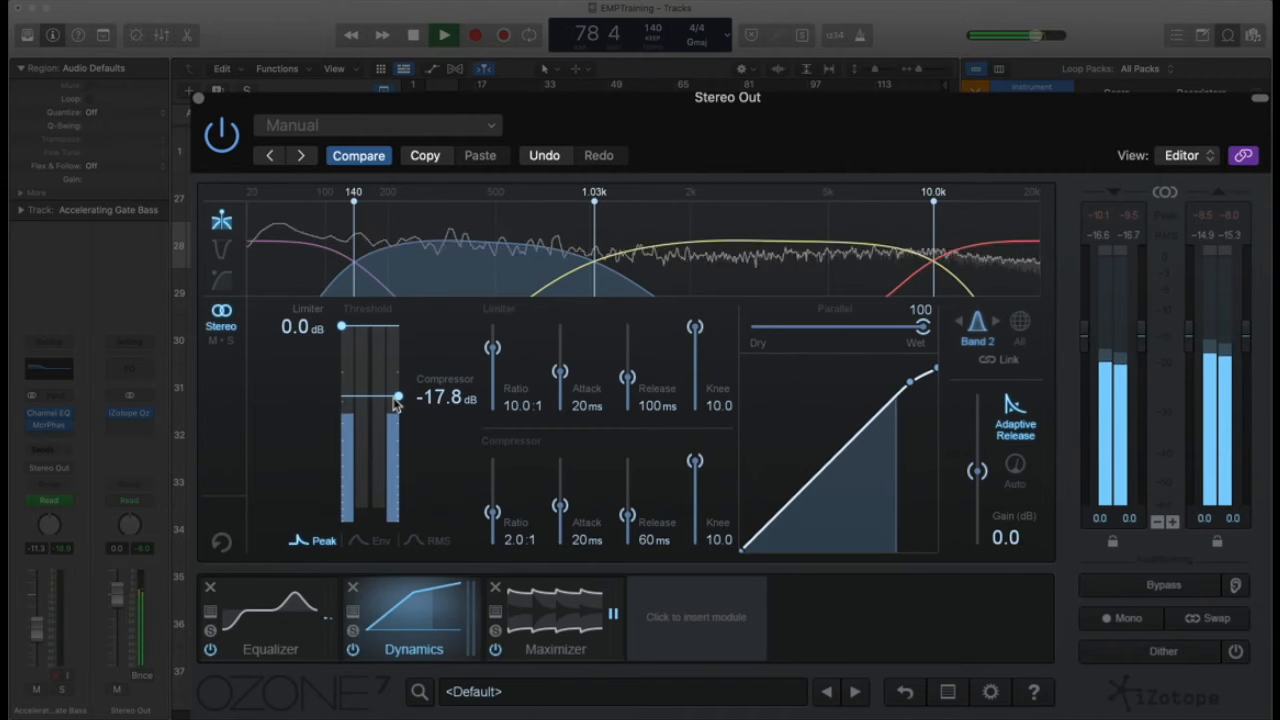
pyautogui.moveTo(493, 348); pyautogui.dragTo(493, 378)
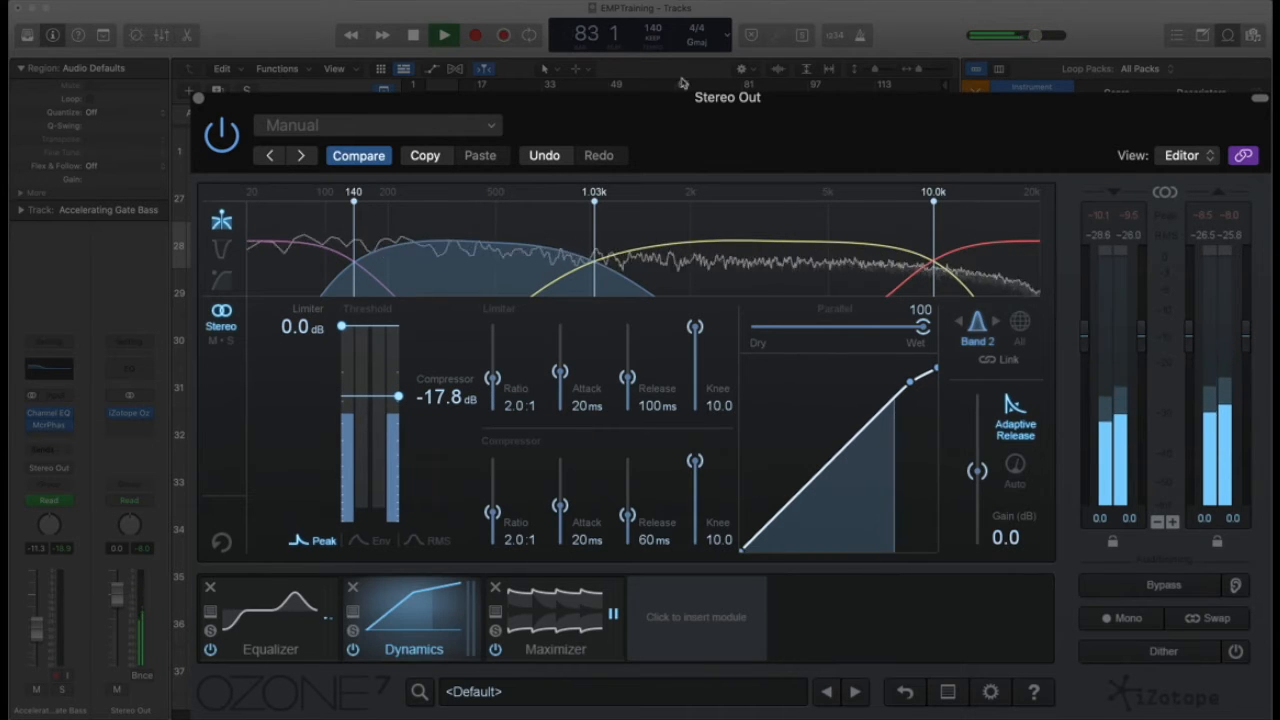
pyautogui.moveTo(678, 84); pyautogui.dragTo(732, 87)
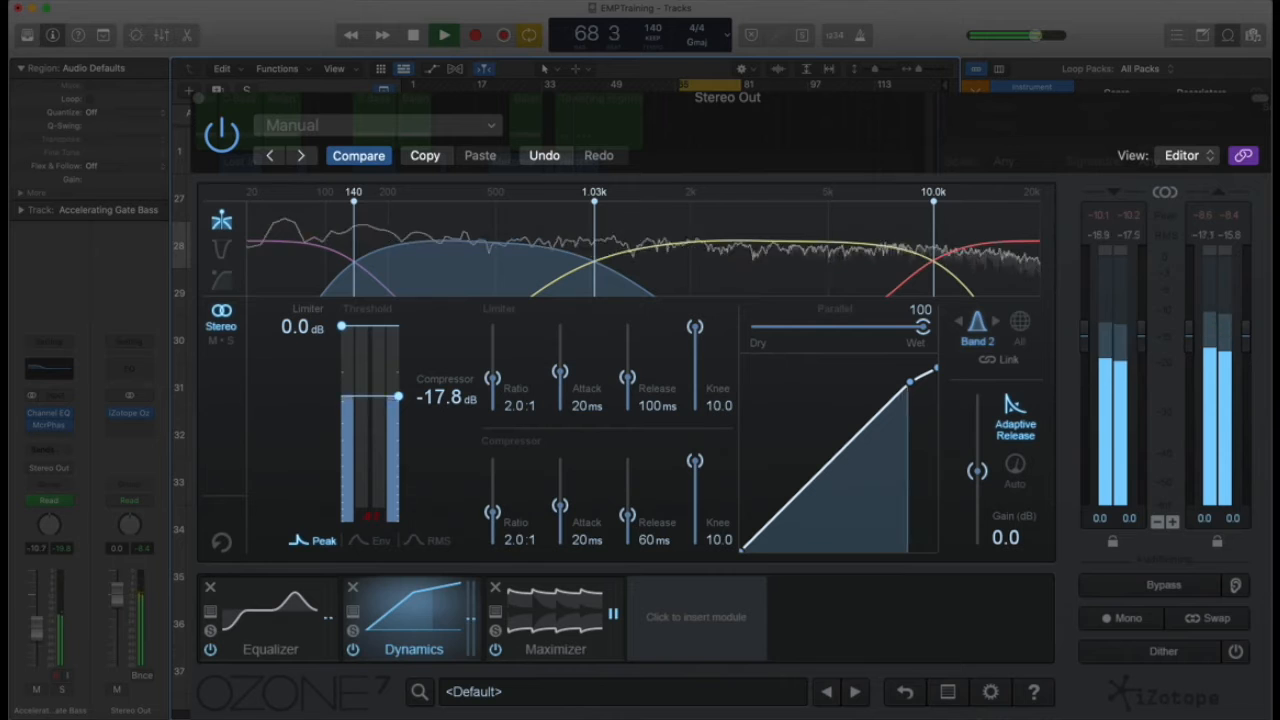
# Set Band 2's compressor to -20.0 dB threshold, 1.6:1 ratio, 287 ms attack, 161 ms release and 8.0 knee, and its limiter ratio to 10.0:1
pyautogui.moveTo(493, 512); pyautogui.dragTo(493, 518)
pyautogui.moveTo(493, 378); pyautogui.dragTo(495, 347)
pyautogui.moveTo(493, 518); pyautogui.dragTo(560, 471)
pyautogui.moveTo(627, 514); pyautogui.dragTo(627, 492)
pyautogui.moveTo(695, 461); pyautogui.dragTo(695, 478)
pyautogui.moveTo(398, 397); pyautogui.dragTo(398, 402)
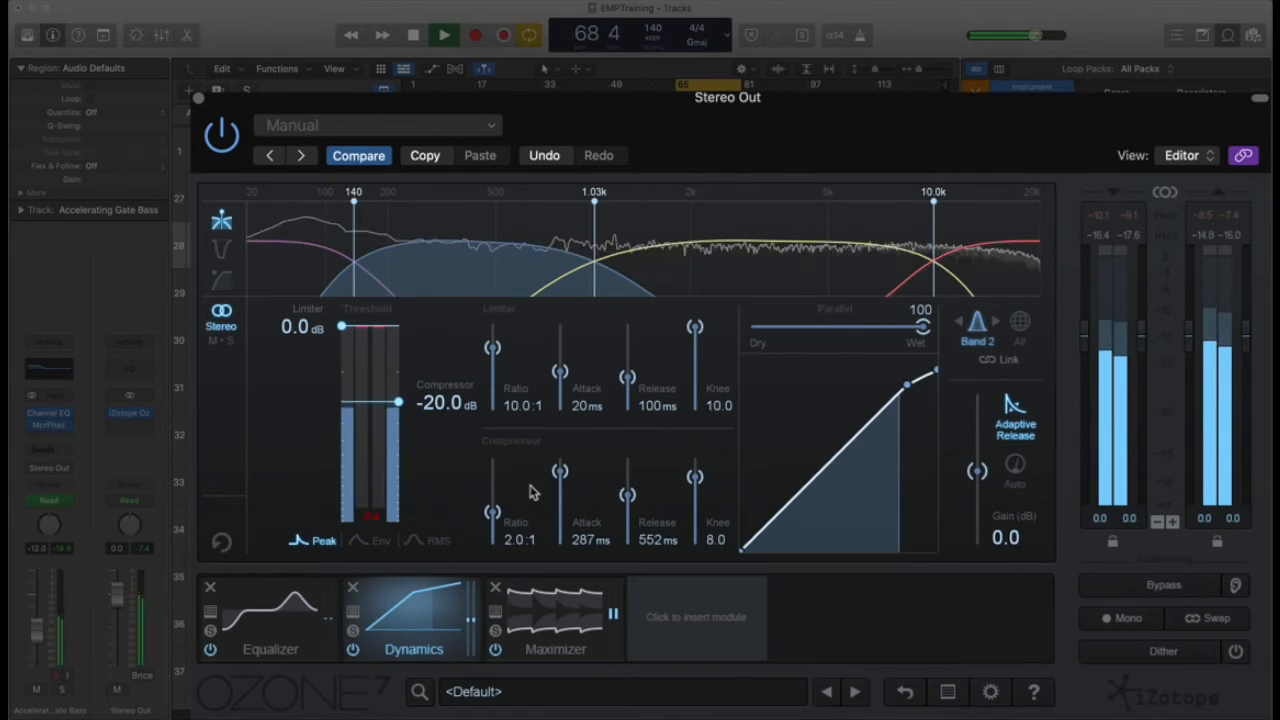
pyautogui.moveTo(492, 512); pyautogui.dragTo(493, 518)
pyautogui.moveTo(630, 500); pyautogui.dragTo(629, 507)
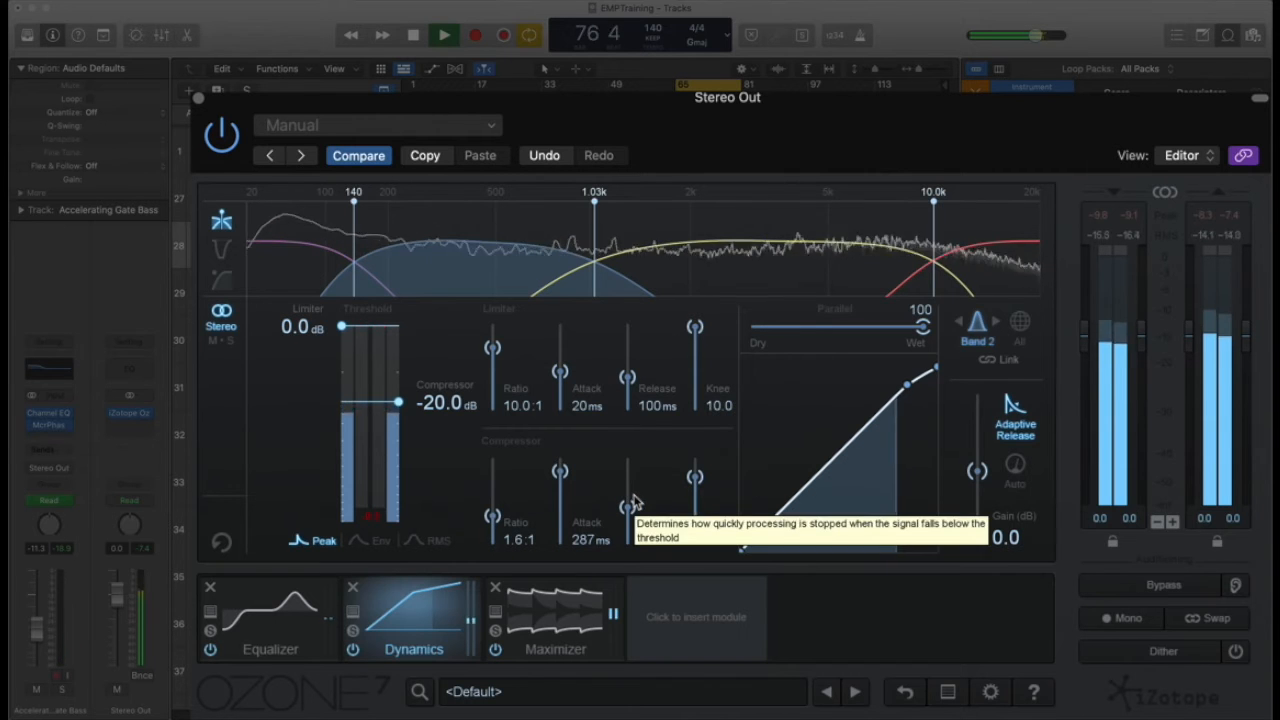
# Move the upper two Dynamics crossovers to 2.52 kHz and 5.57 kHz
pyautogui.moveTo(614, 243); pyautogui.dragTo(630, 243)
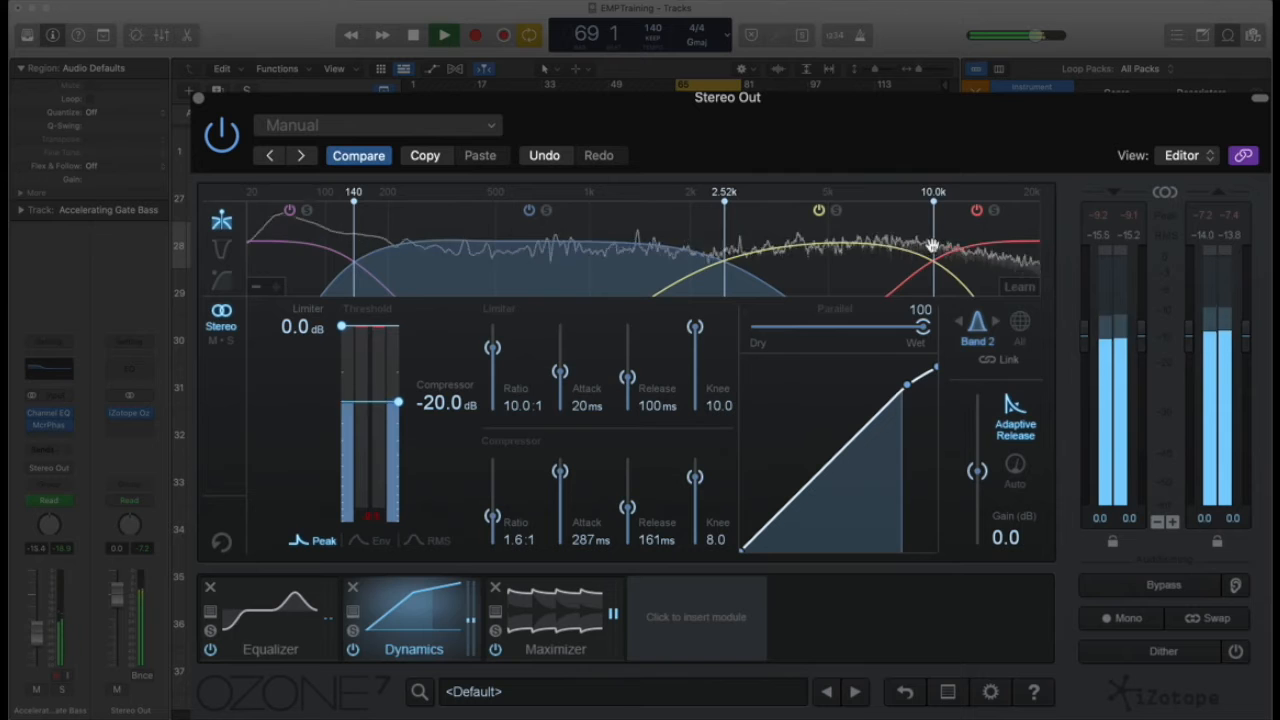
pyautogui.moveTo(838, 246); pyautogui.dragTo(845, 246)
# Set Dynamics Band 3's compressor to -27.2 dB threshold, 2.5:1 ratio, 124 ms attack and 161 ms release, stop playback and reselect Band 1
pyautogui.click(780, 268)
pyautogui.moveTo(398, 380); pyautogui.dragTo(399, 420)
pyautogui.moveTo(492, 512); pyautogui.dragTo(634, 507)
pyautogui.moveTo(401, 415); pyautogui.dragTo(403, 425)
pyautogui.moveTo(560, 495); pyautogui.dragTo(560, 485)
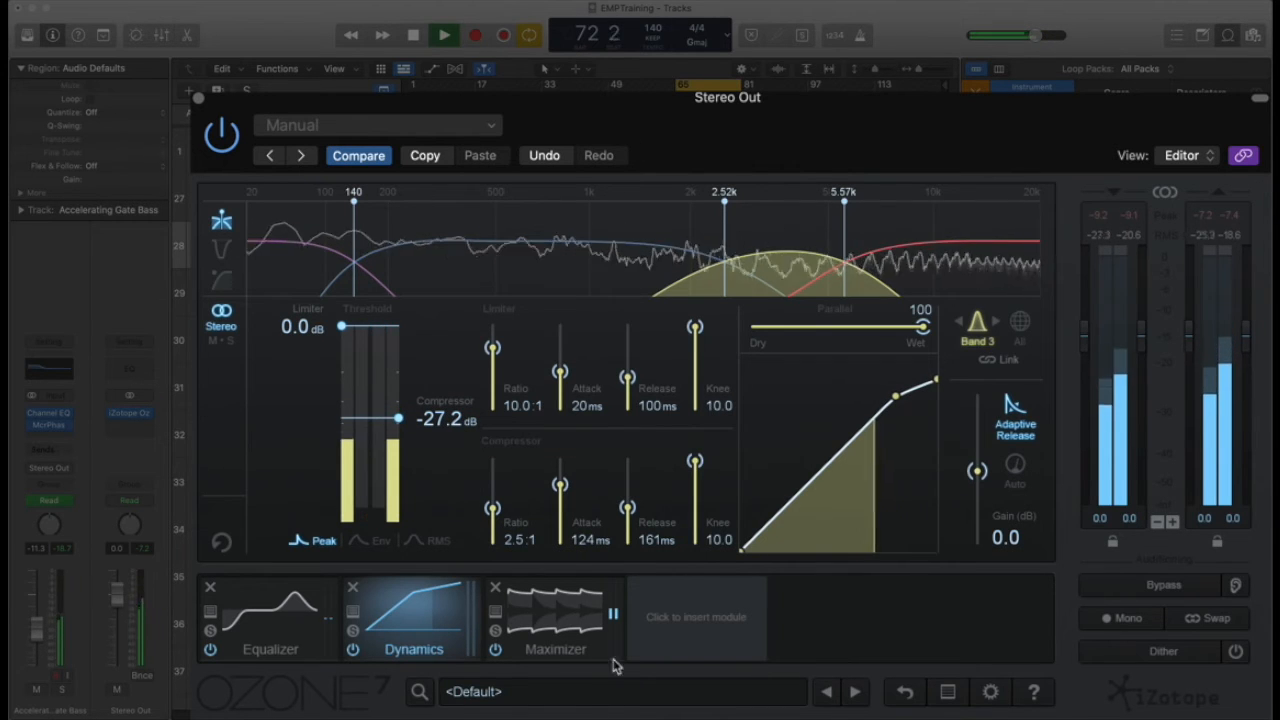
pyautogui.press('space')
pyautogui.click(335, 272)
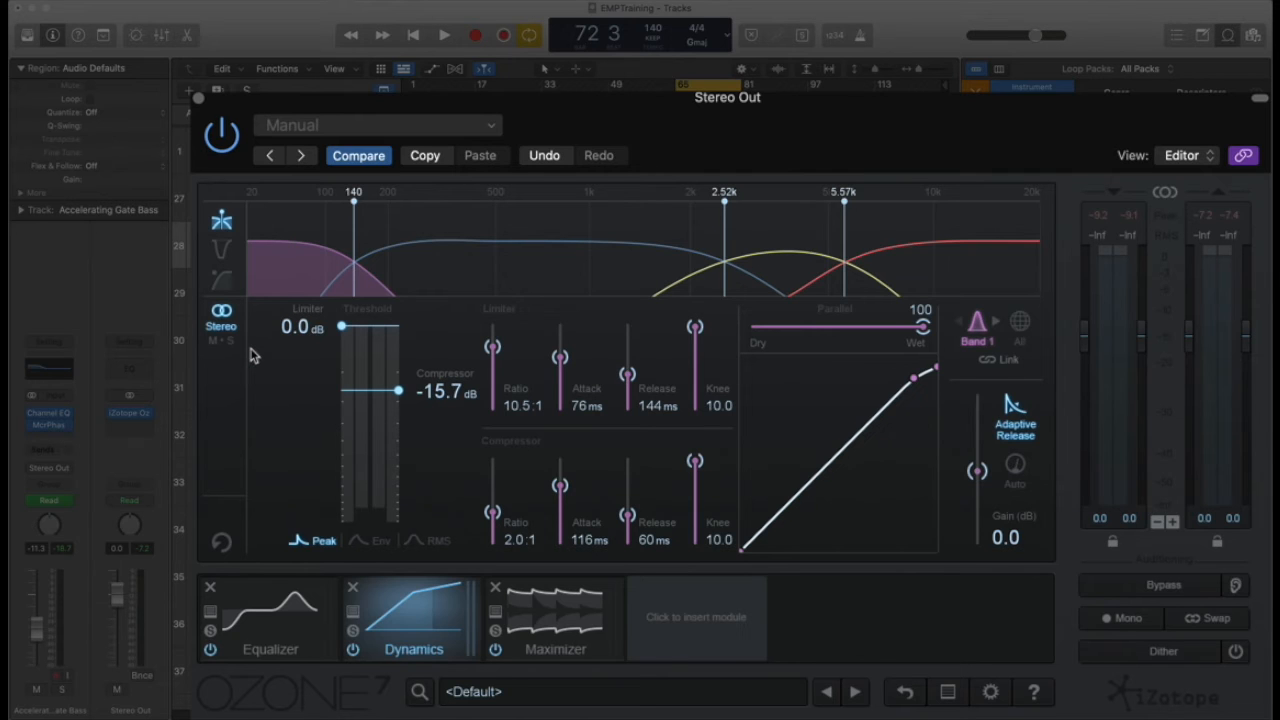
# Set the Maximizer's ceiling to -0.5 dB and its threshold to -6.0 dB while playing the cycled section
pyautogui.click(573, 622)
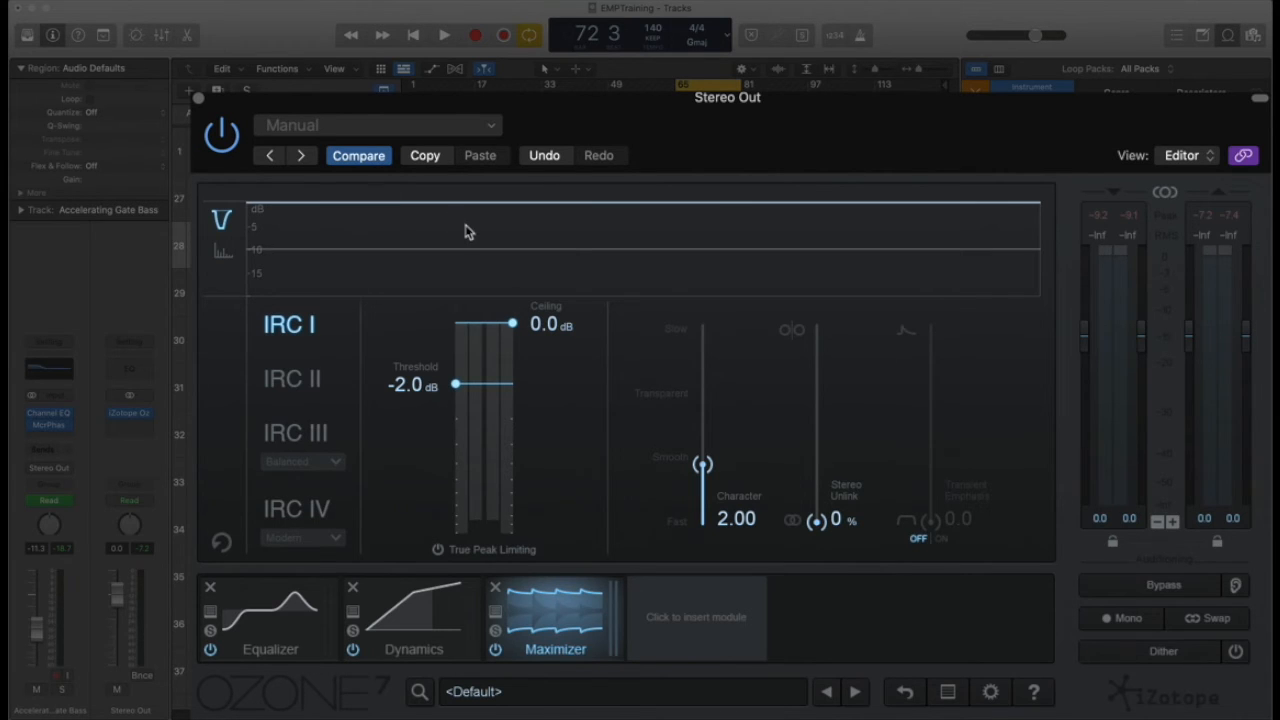
pyautogui.moveTo(513, 330); pyautogui.dragTo(517, 348)
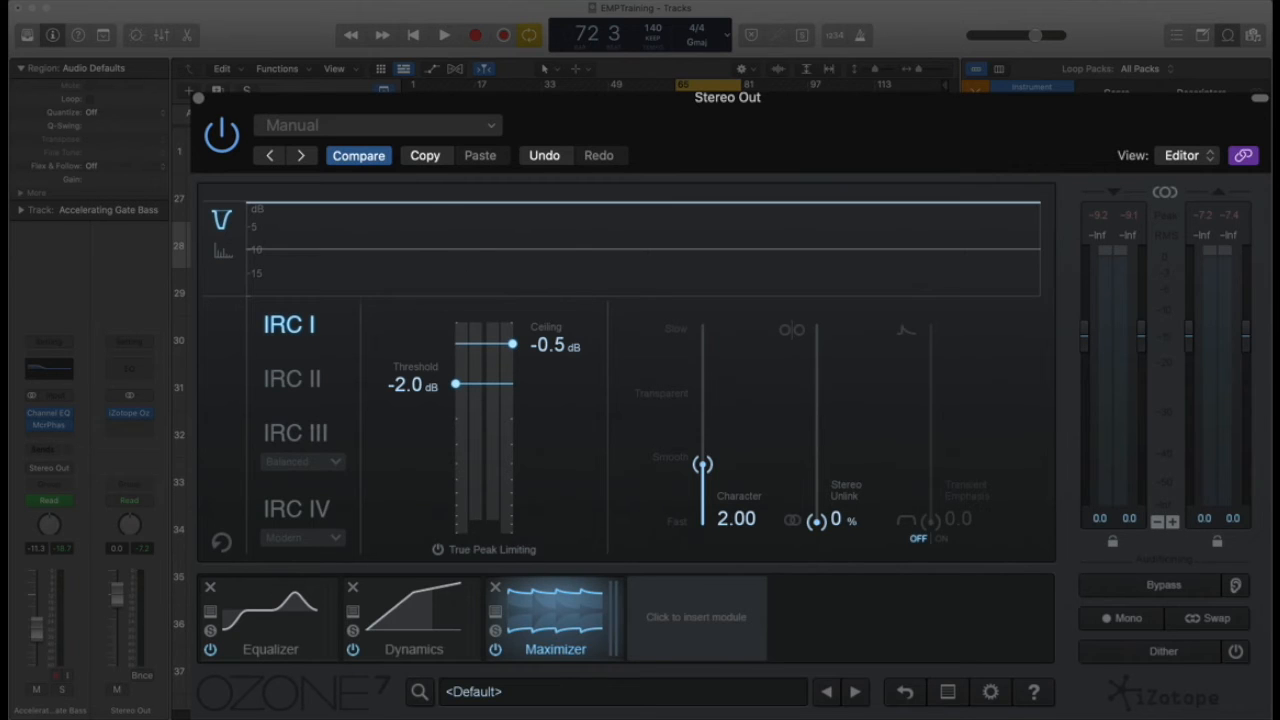
pyautogui.press('space')
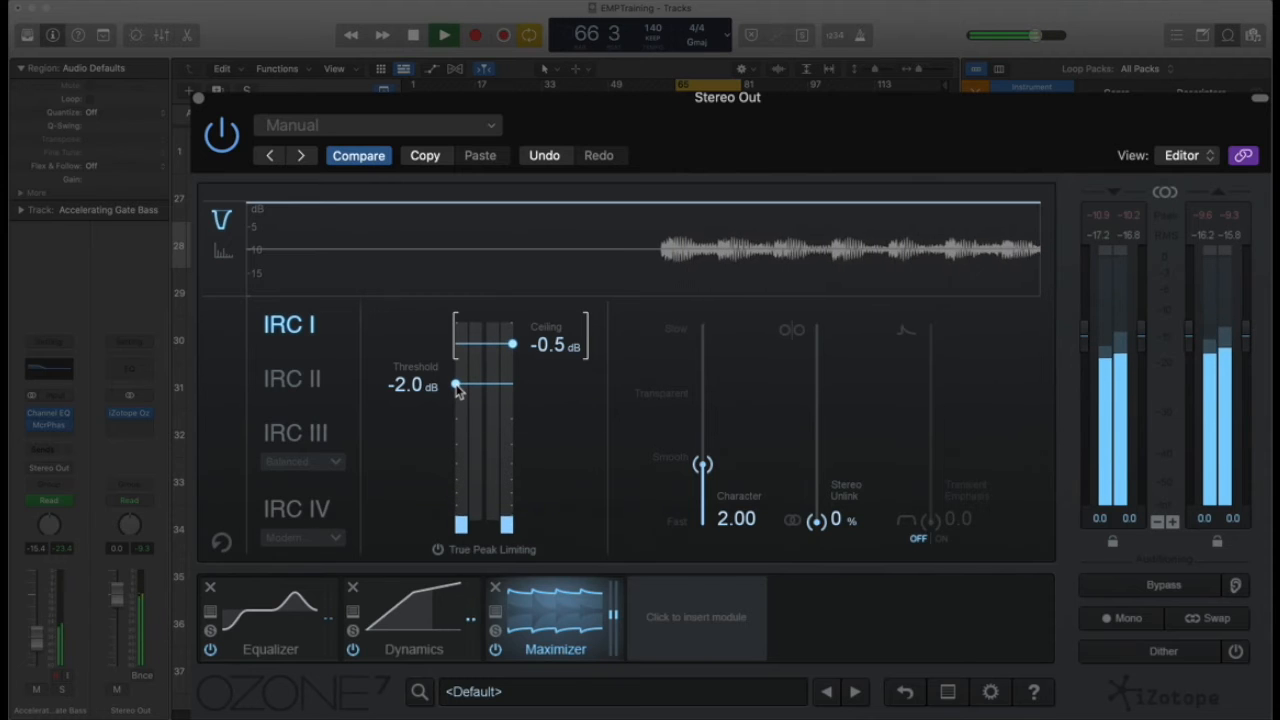
pyautogui.moveTo(457, 385); pyautogui.dragTo(453, 450)
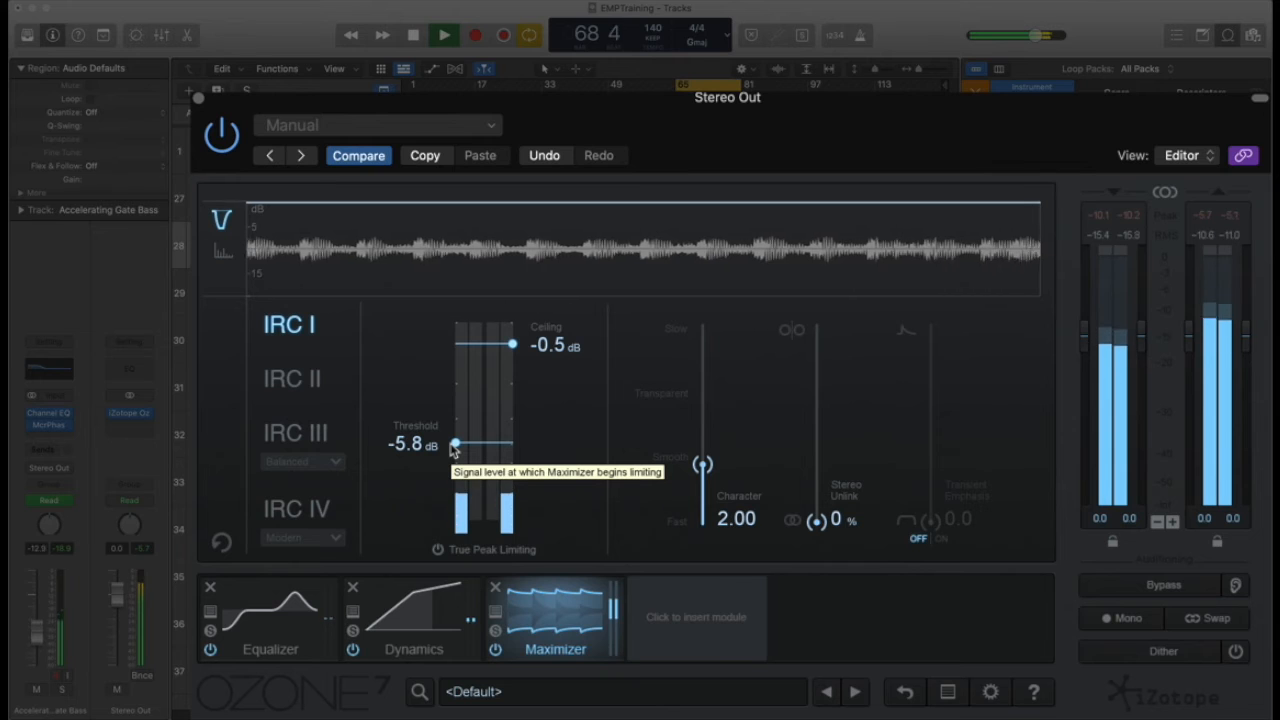
pyautogui.moveTo(453, 450); pyautogui.dragTo(452, 451)
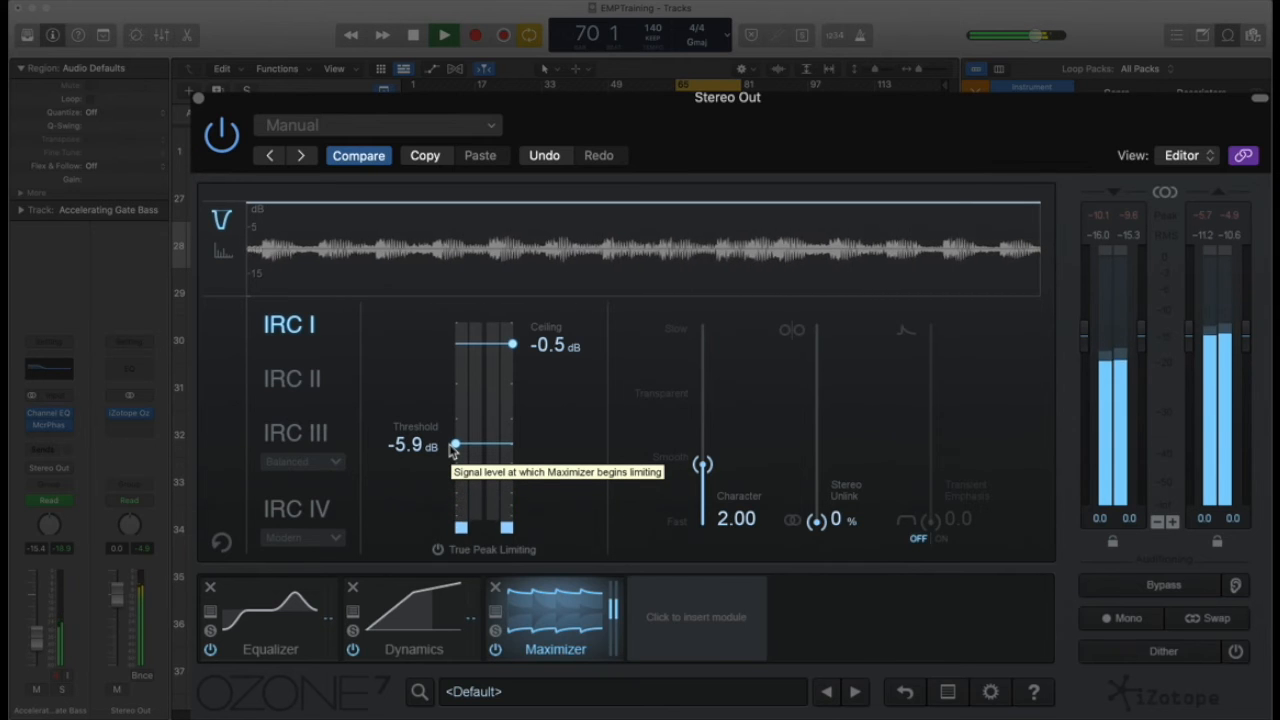
pyautogui.moveTo(452, 451); pyautogui.dragTo(452, 460)
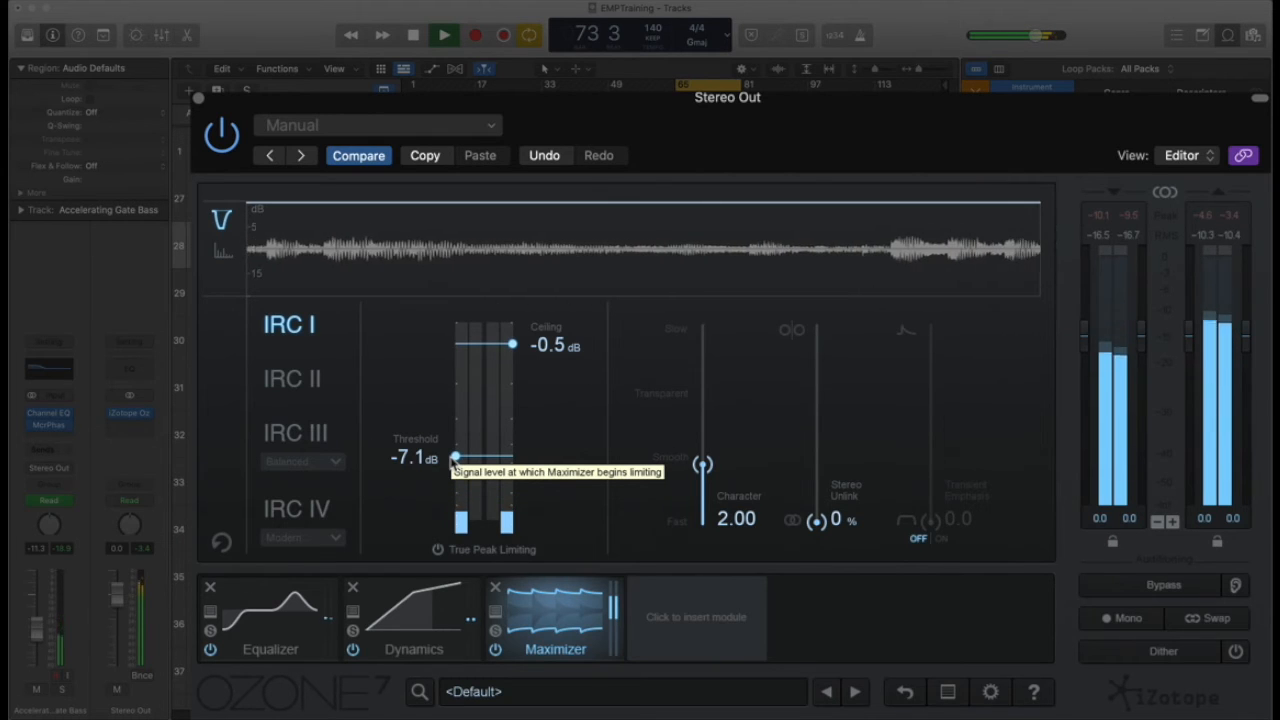
pyautogui.moveTo(454, 459); pyautogui.dragTo(454, 446)
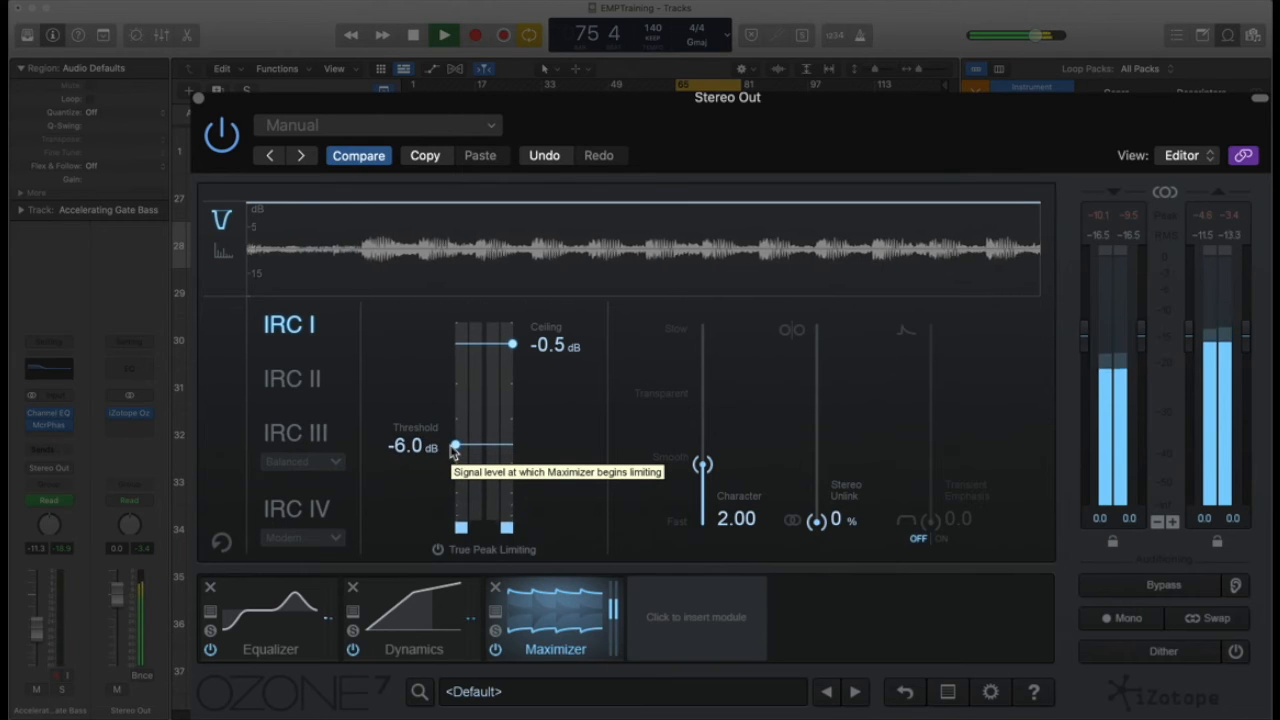
# Audition the Maximizer's IRC II, III and IV modes and settle on IRC III Balanced with Character at 4.40
pyautogui.click(322, 381)
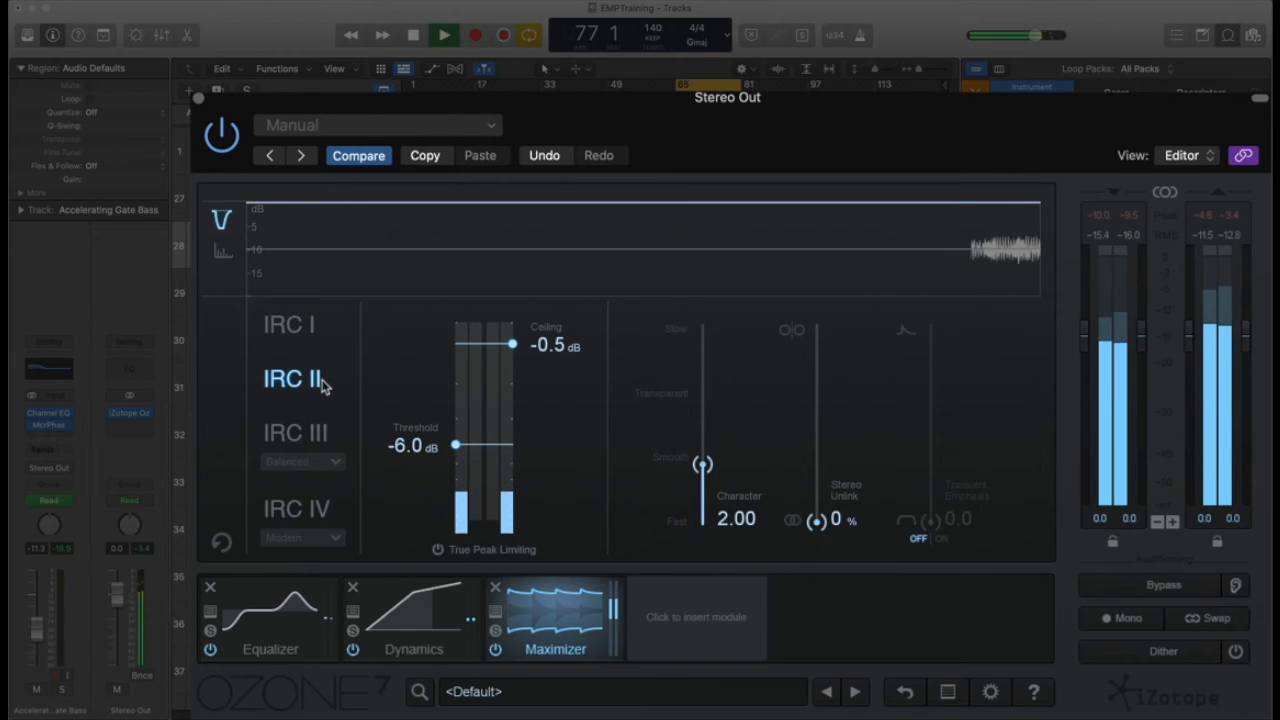
pyautogui.click(318, 436)
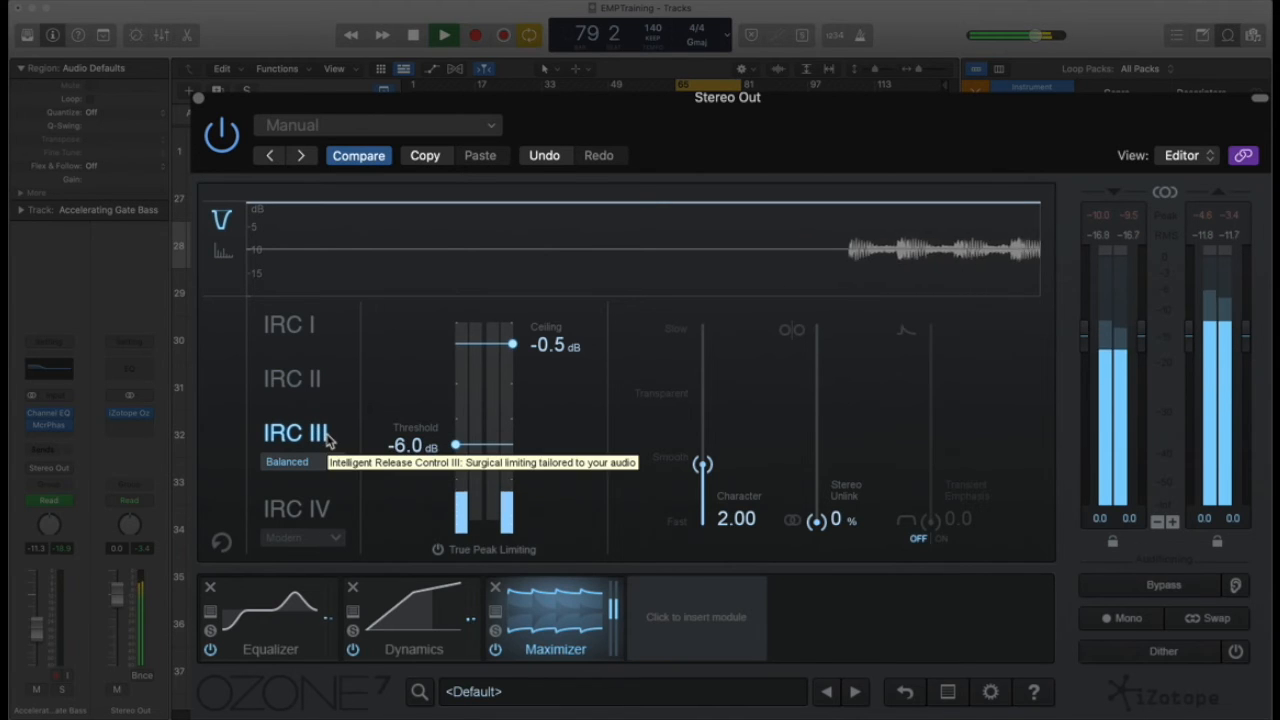
pyautogui.click(311, 509)
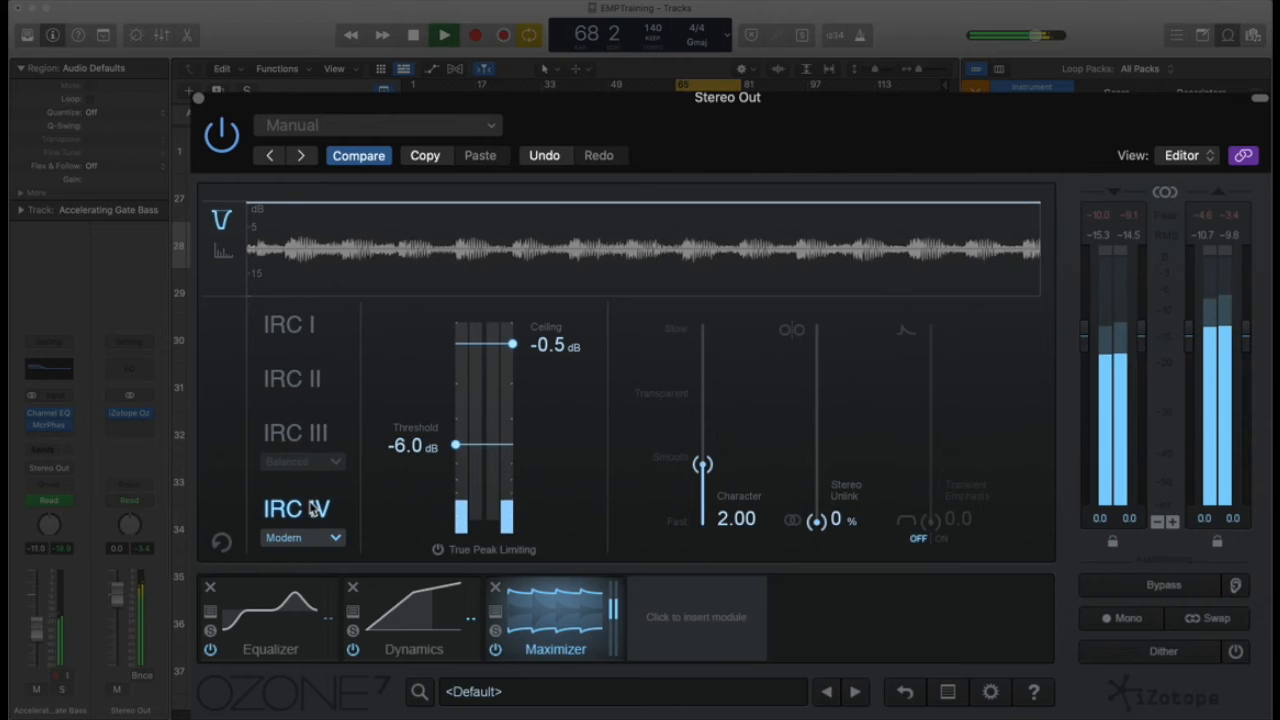
pyautogui.click(308, 435)
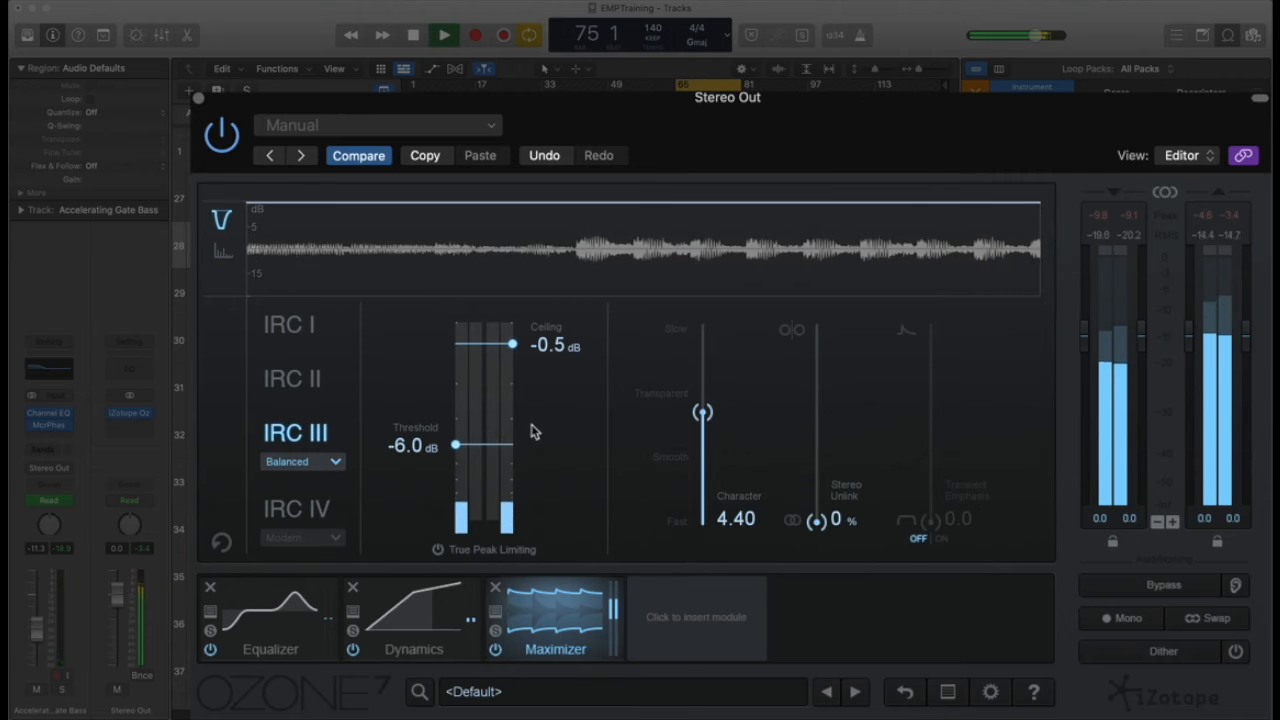
# Lower the Maximizer's threshold to about -8.3 dB and fine-tune it during playback
pyautogui.moveTo(460, 452); pyautogui.dragTo(462, 474)
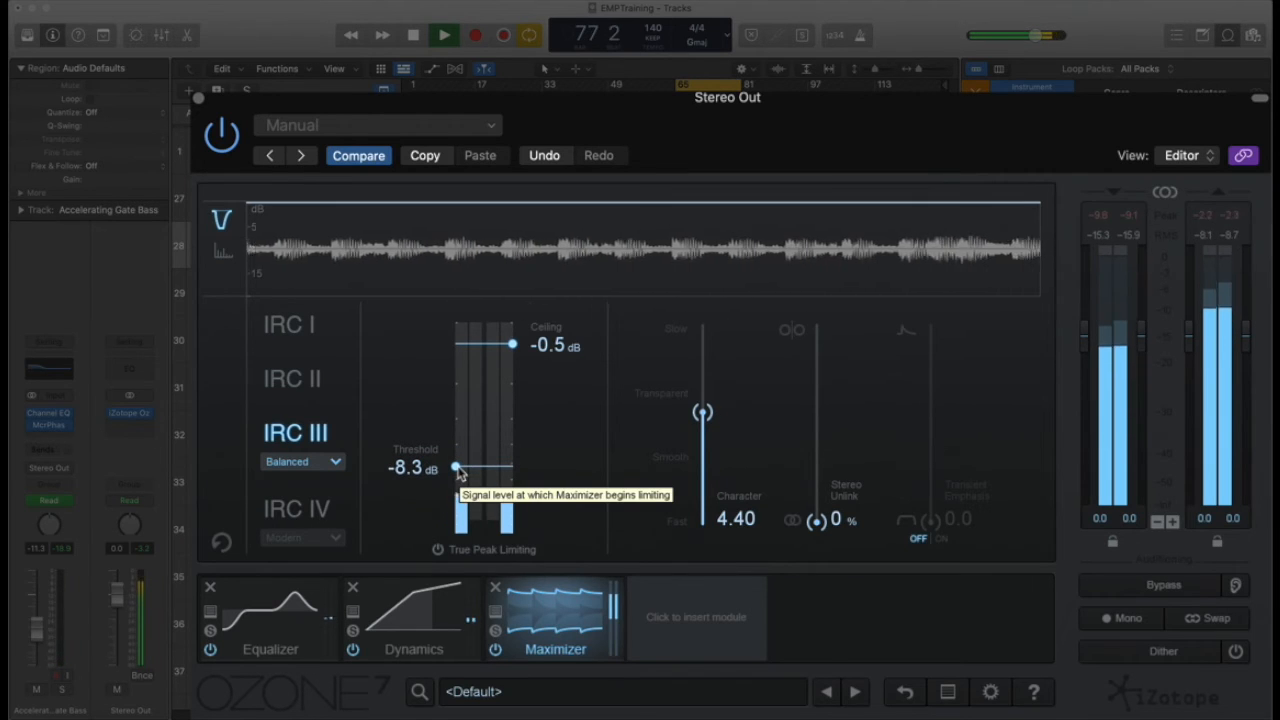
pyautogui.moveTo(459, 472); pyautogui.dragTo(462, 469)
pyautogui.moveTo(460, 470); pyautogui.dragTo(460, 472)
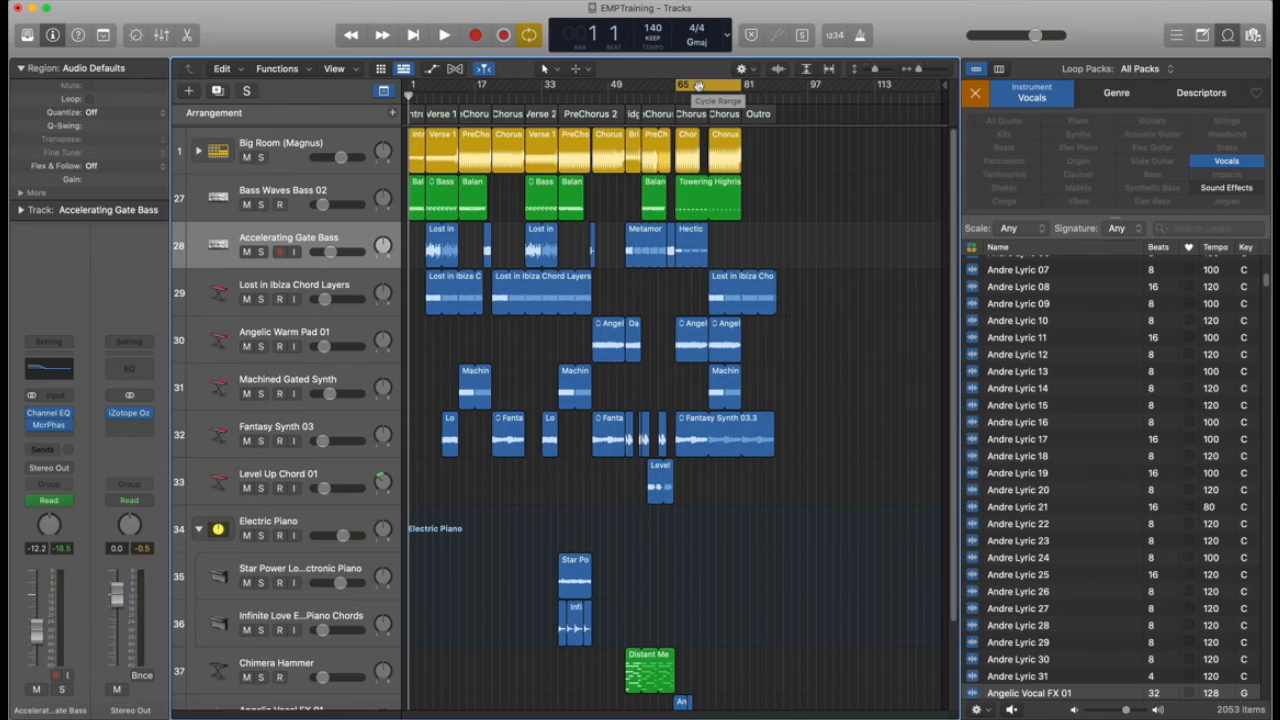
# Turn off the cycle range and place the playhead at bar 19 in the first PreChorus
pyautogui.click(700, 87)
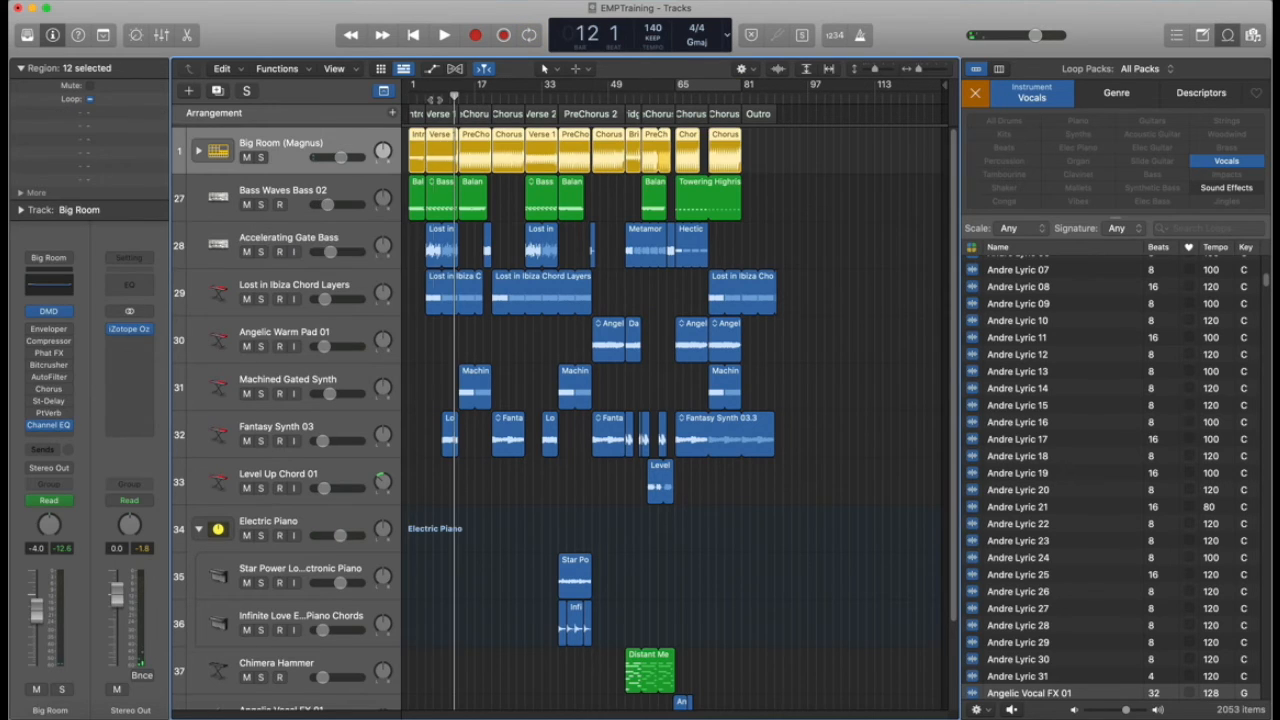
pyautogui.click(433, 100)
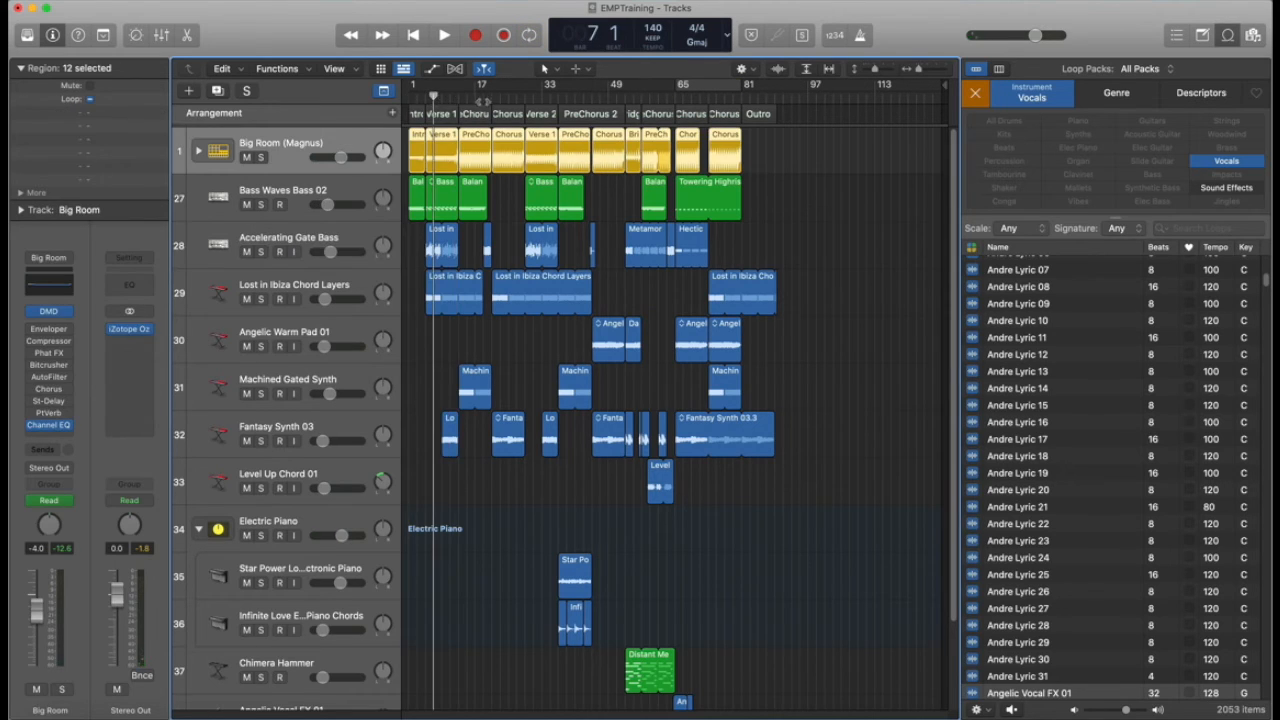
pyautogui.click(621, 106)
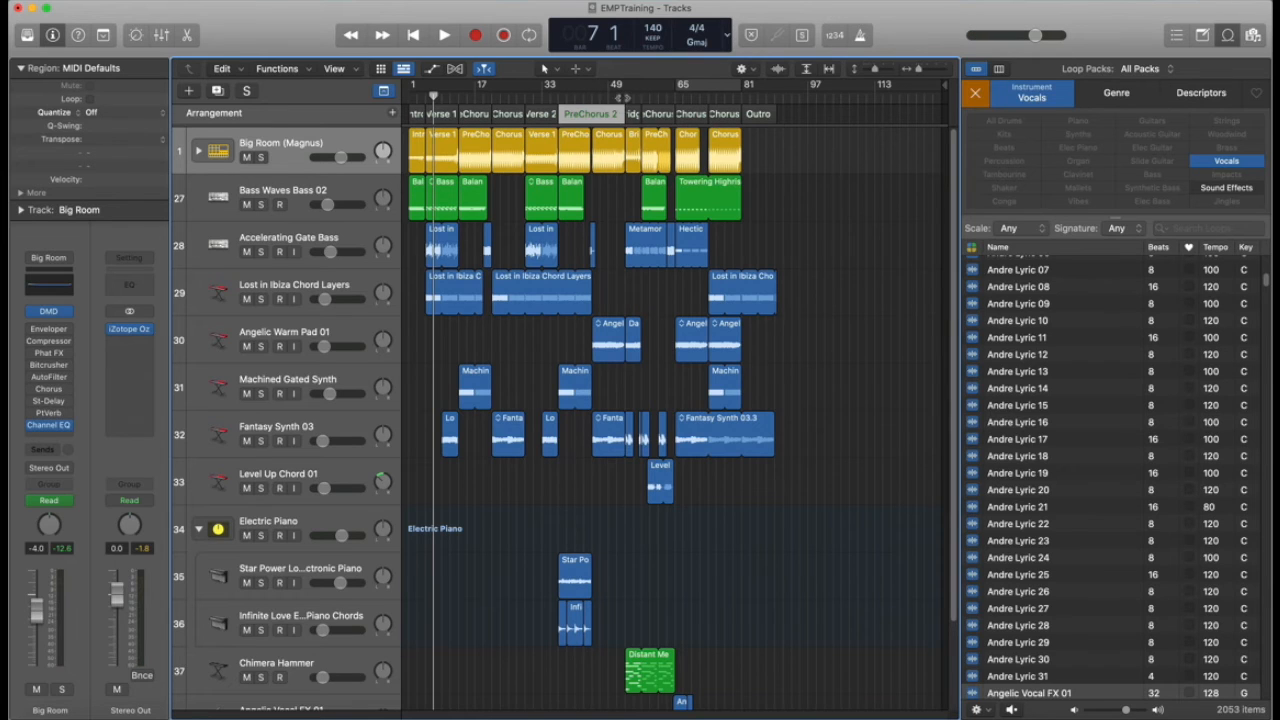
pyautogui.click(483, 100)
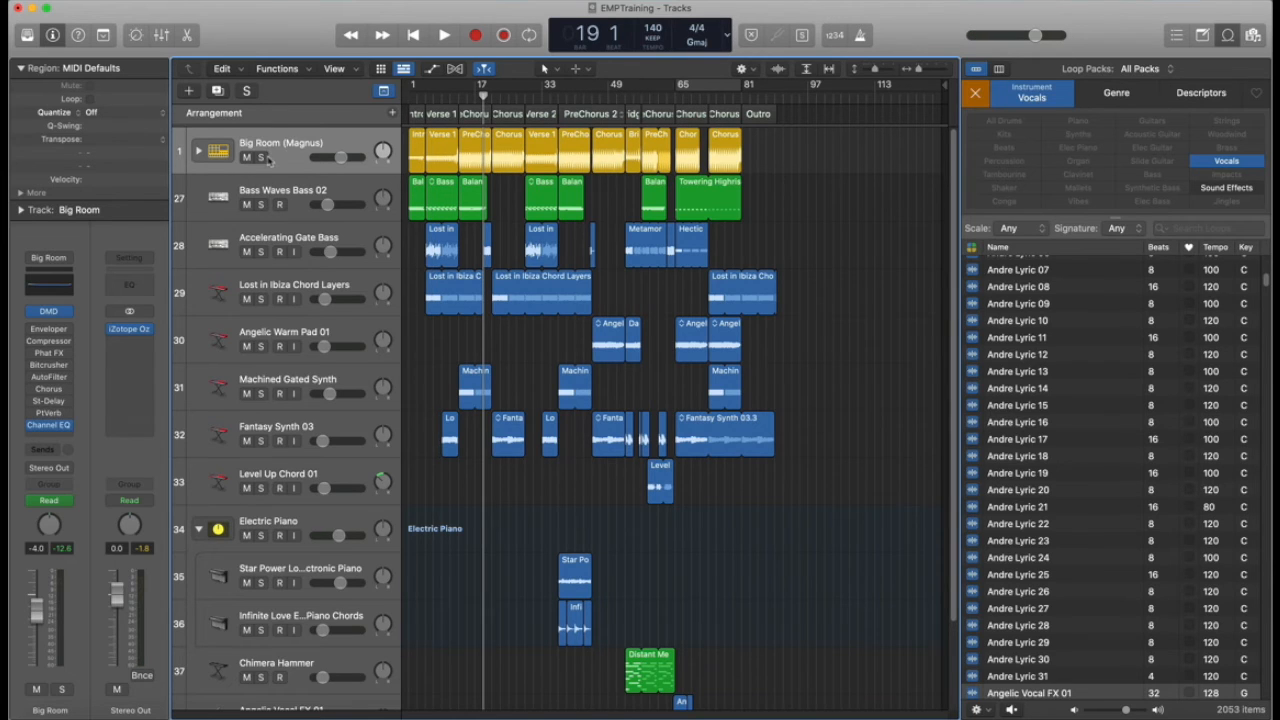
# Expand the Big Room drum kit, select Clap 1 and Clap 2, and lower them together so Clap 1 sits at -14.4 dB
pyautogui.click(198, 151)
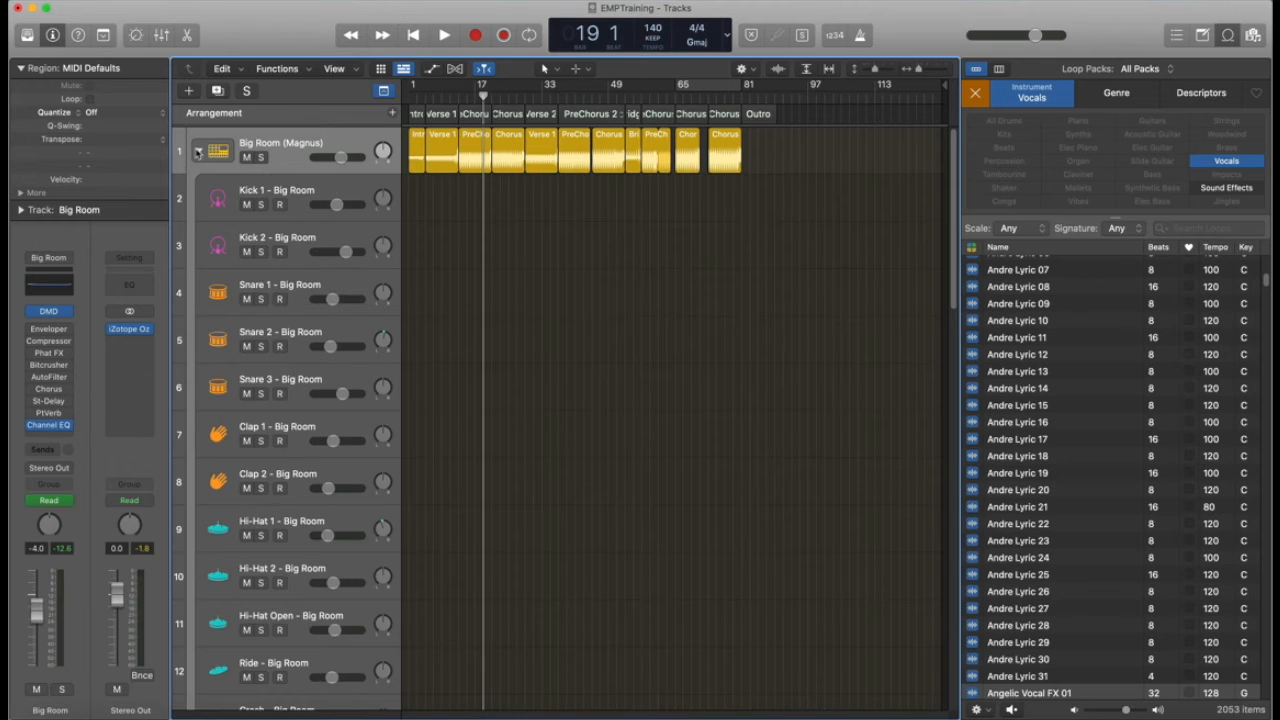
pyautogui.click(198, 151)
pyautogui.click(198, 151)
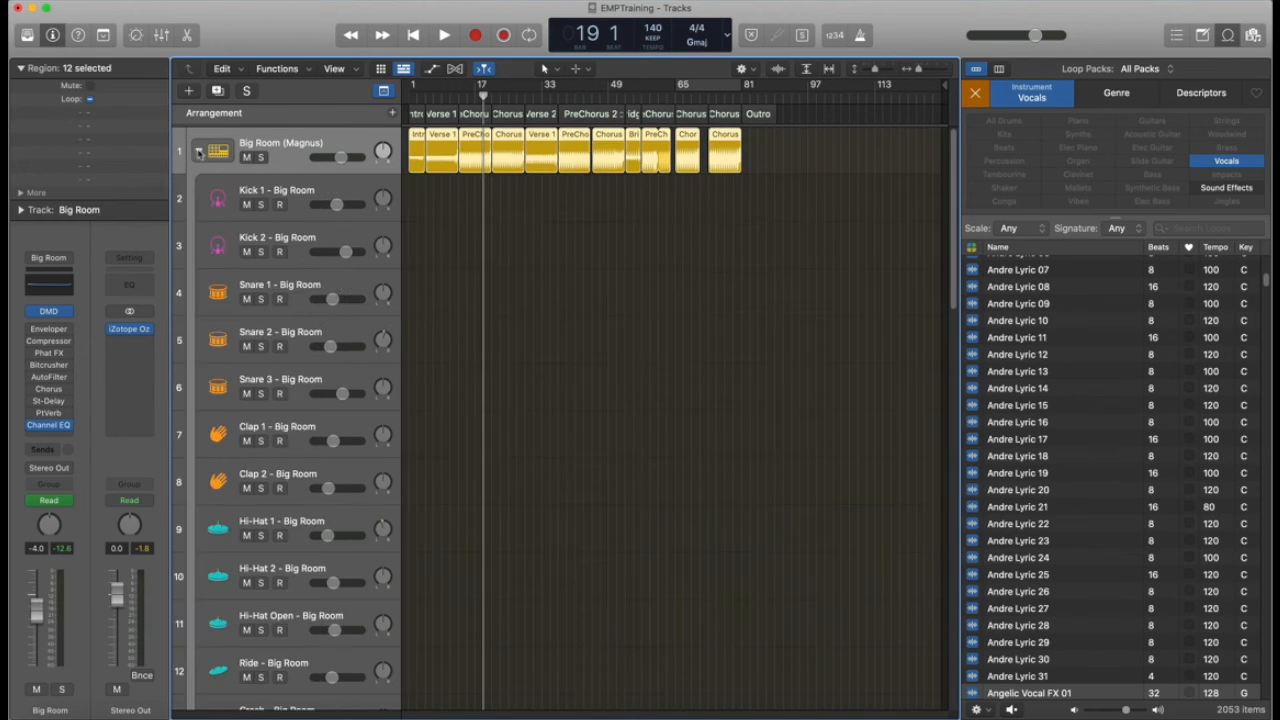
pyautogui.click(348, 428)
pyautogui.keyDown('shift'); pyautogui.click(350, 476); pyautogui.keyUp('shift')
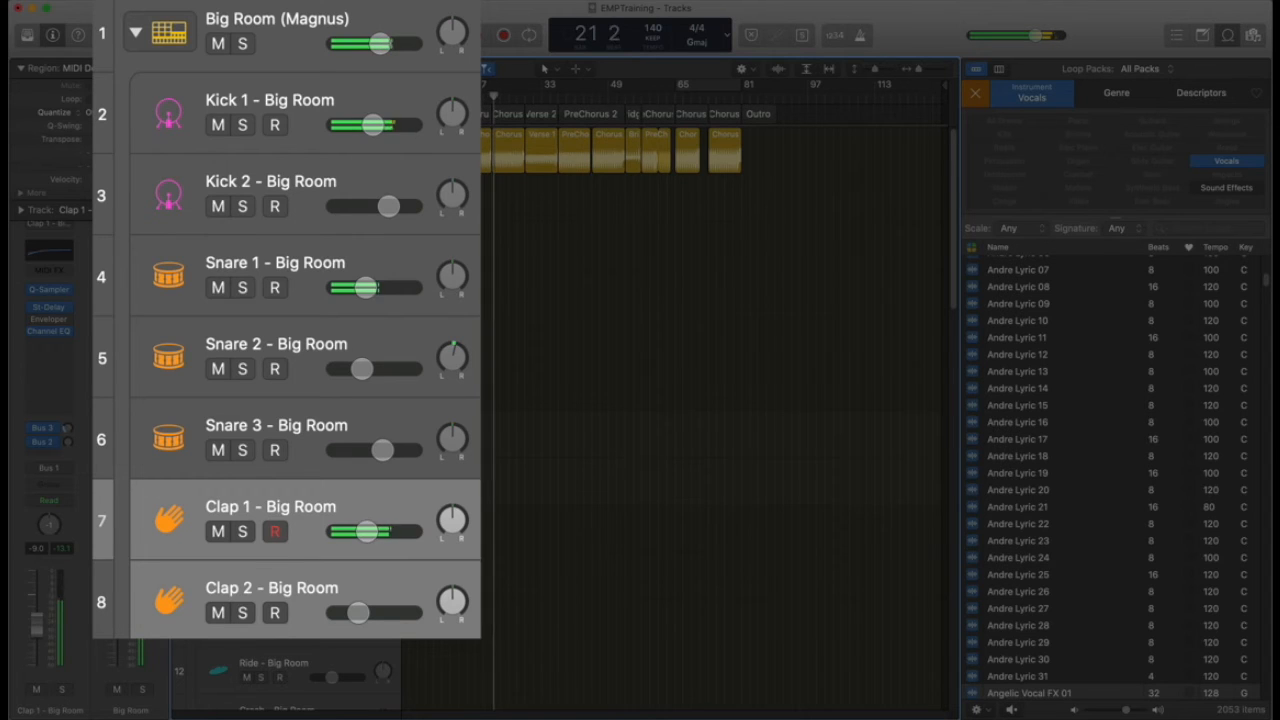
pyautogui.moveTo(368, 531); pyautogui.dragTo(351, 530)
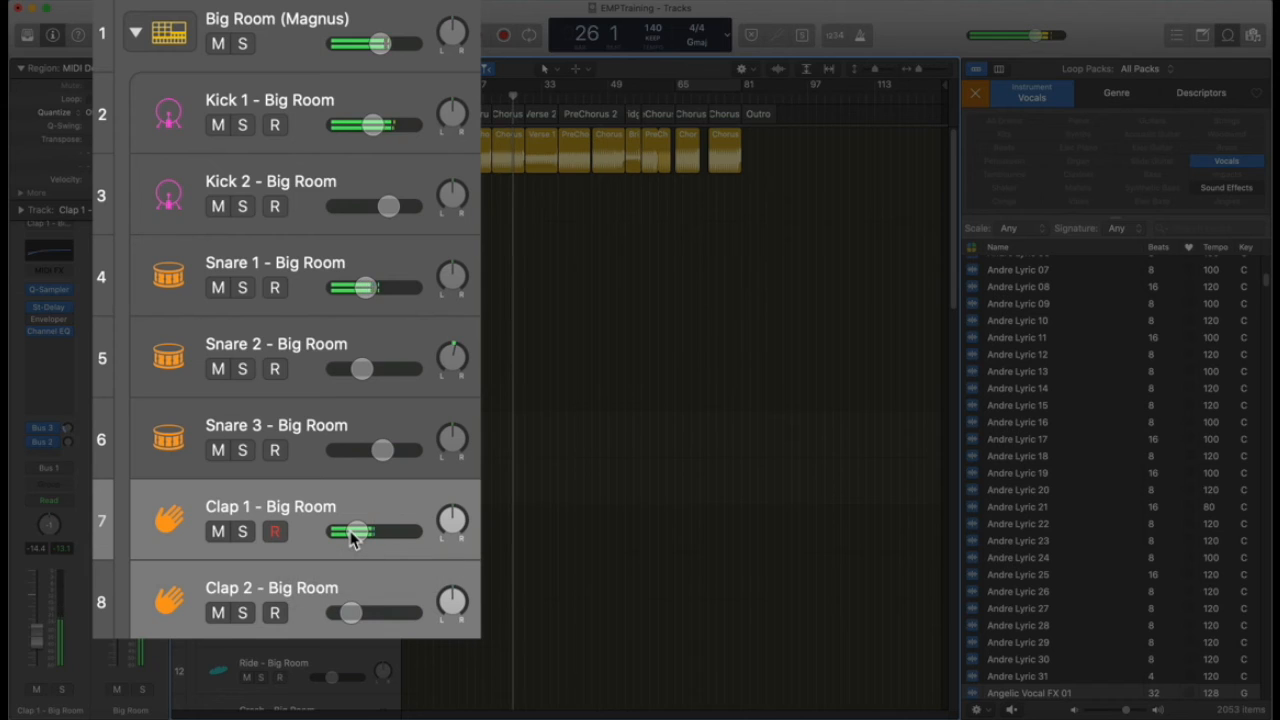
# Lower the volume of the Hi-Hat 1 track in the Big Room kit to -18.0 dB during playback
pyautogui.scroll(-5, 420, 438)
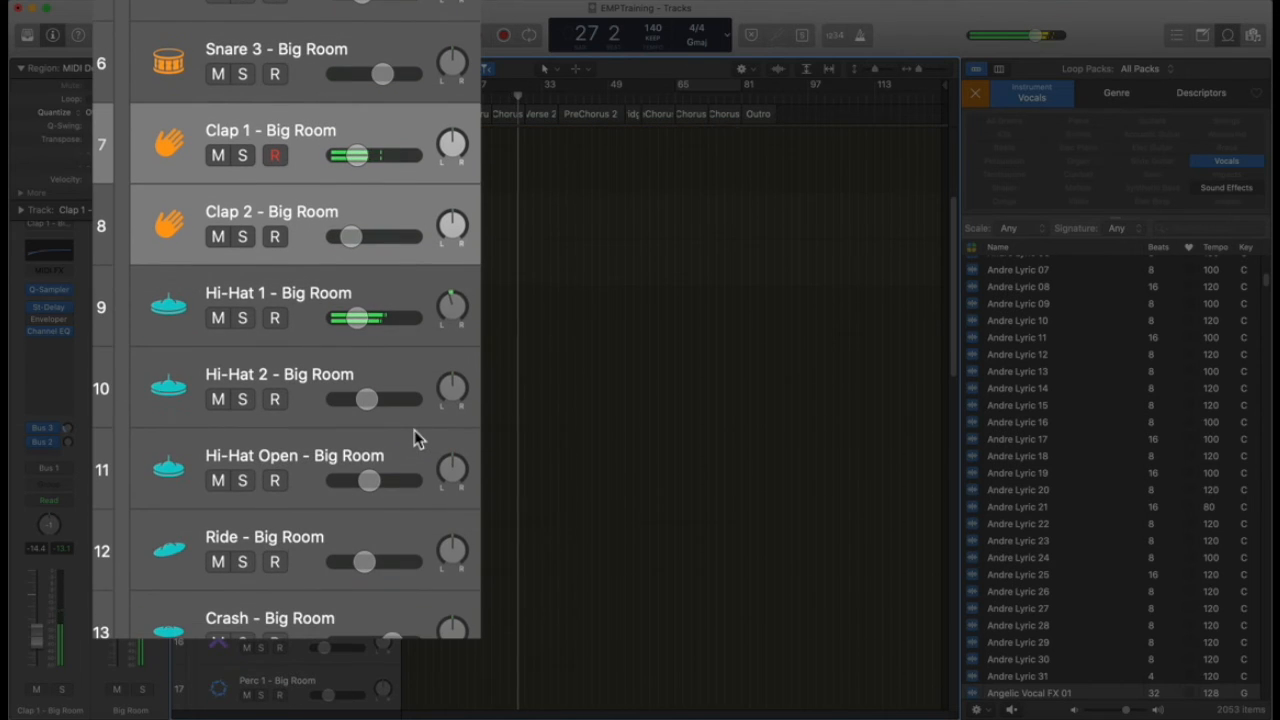
pyautogui.click(308, 332)
pyautogui.moveTo(357, 318); pyautogui.dragTo(346, 320)
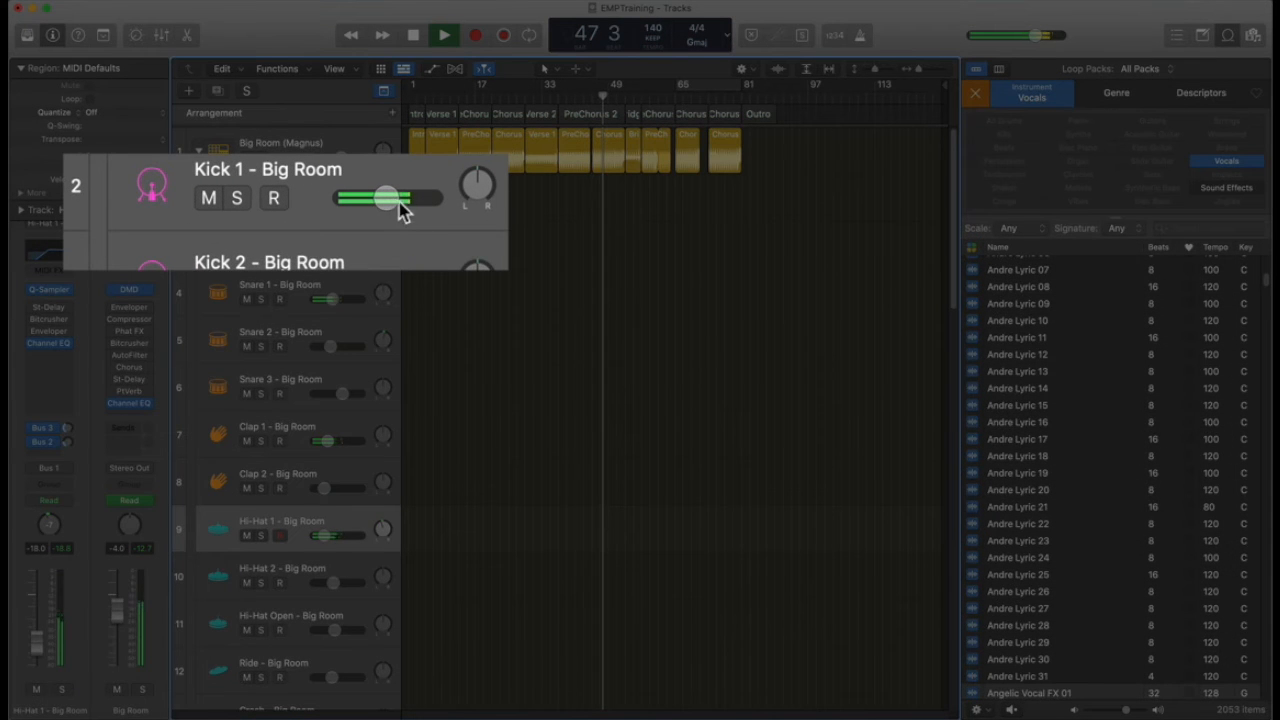
# Lower Kick 1 to -9.0 dB, set Snare 2 to -13.0 dB, and collapse the Big Room kit
pyautogui.moveTo(400, 210); pyautogui.dragTo(392, 210)
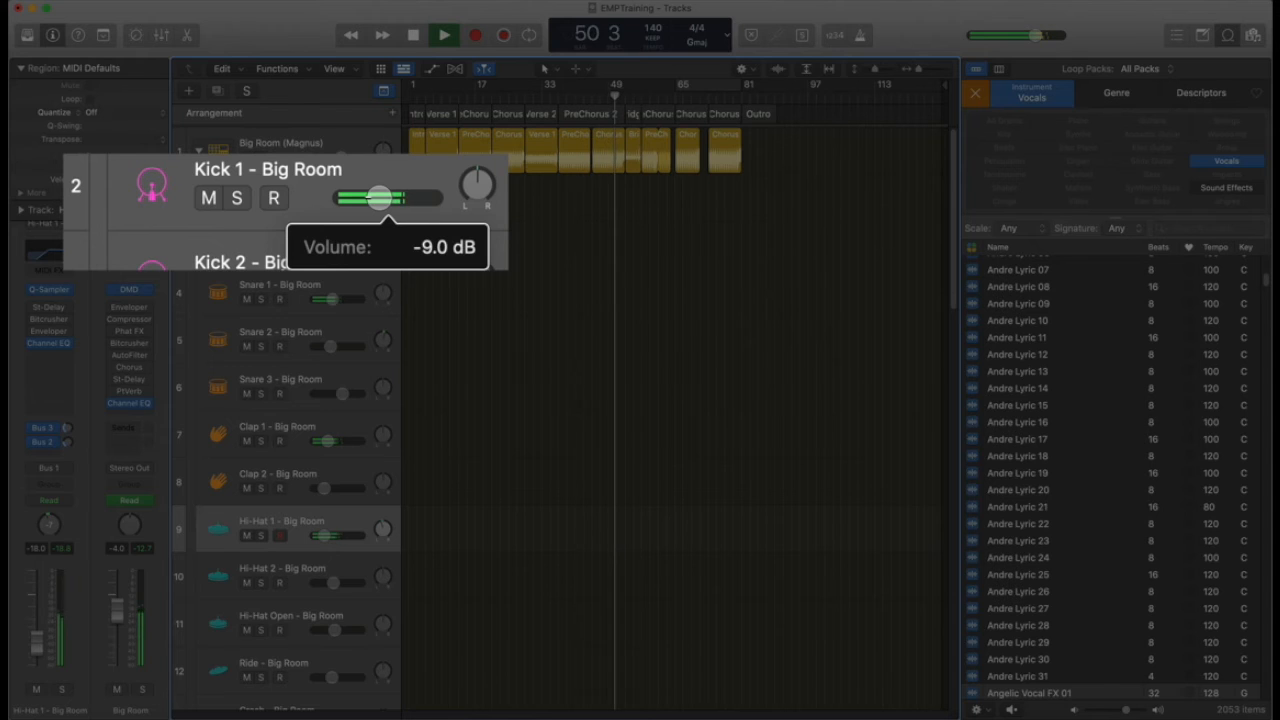
pyautogui.moveTo(370, 203); pyautogui.dragTo(364, 203)
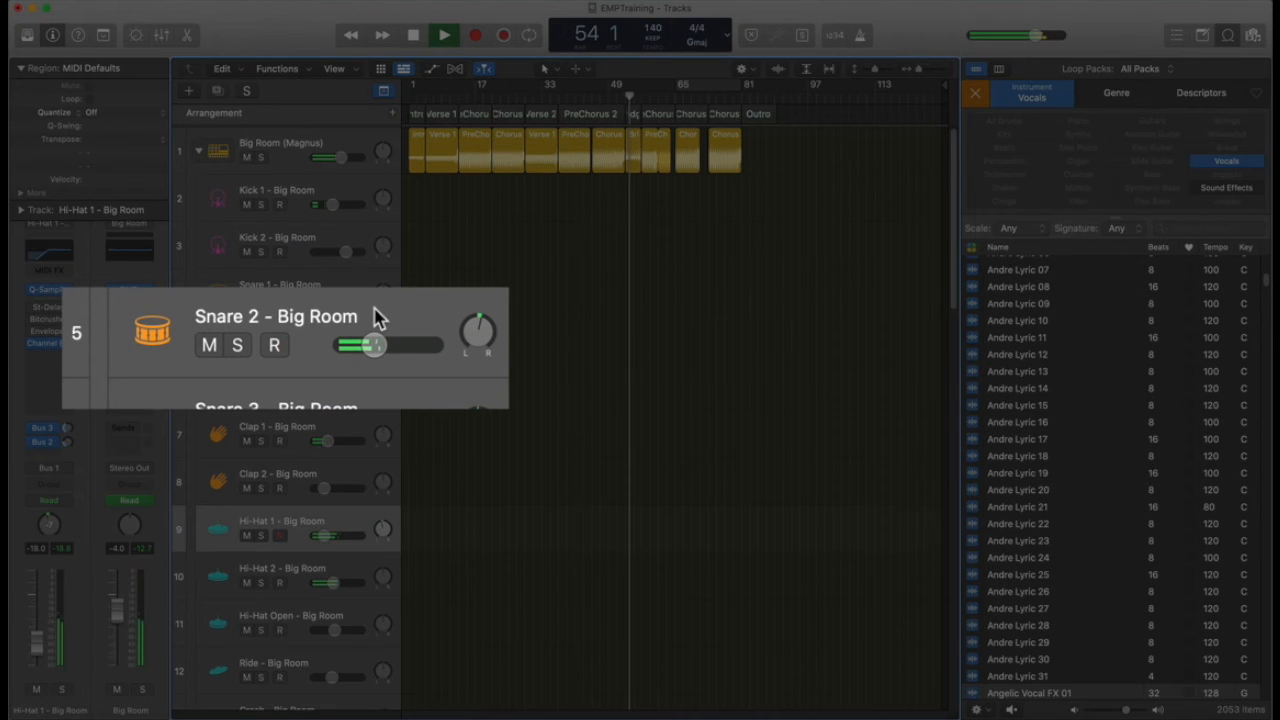
pyautogui.moveTo(378, 342); pyautogui.dragTo(374, 334)
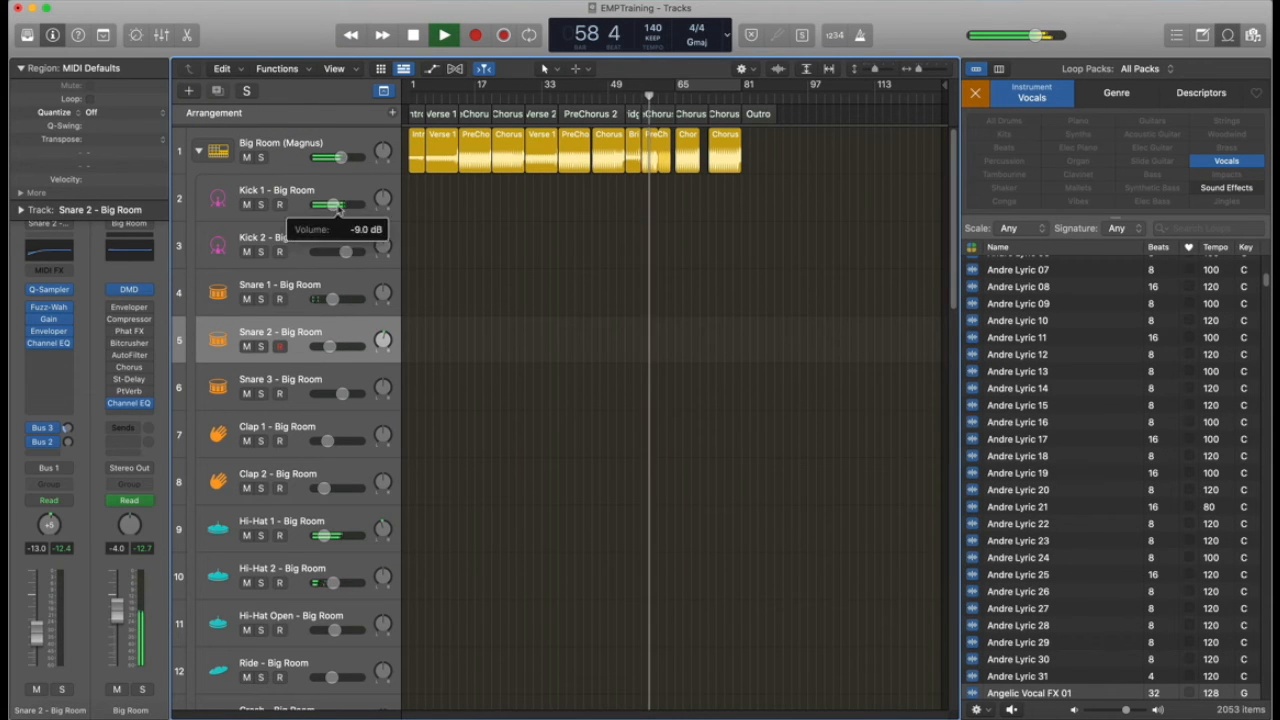
pyautogui.click(199, 151)
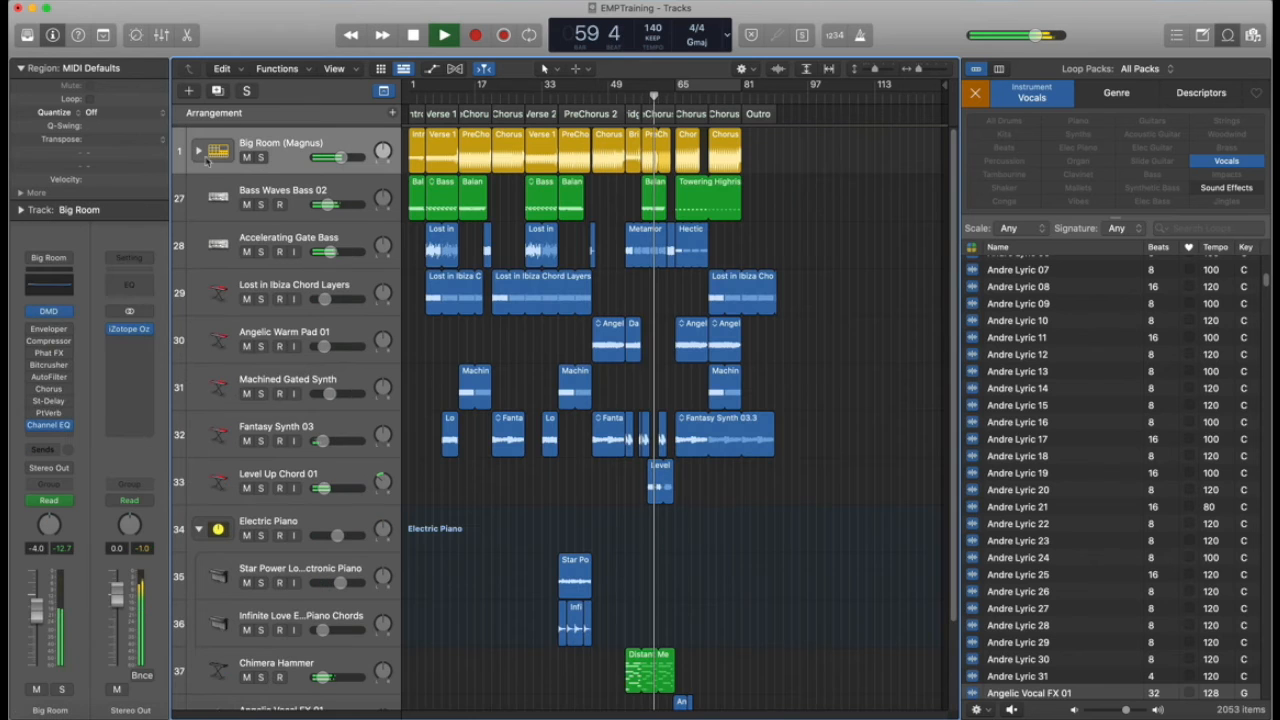
# Reduce the Bass Waves Bass 02 Channel EQ boost to +5.1 dB at 118 Hz and raise the track's volume to -13.2 dB
pyautogui.click(326, 206)
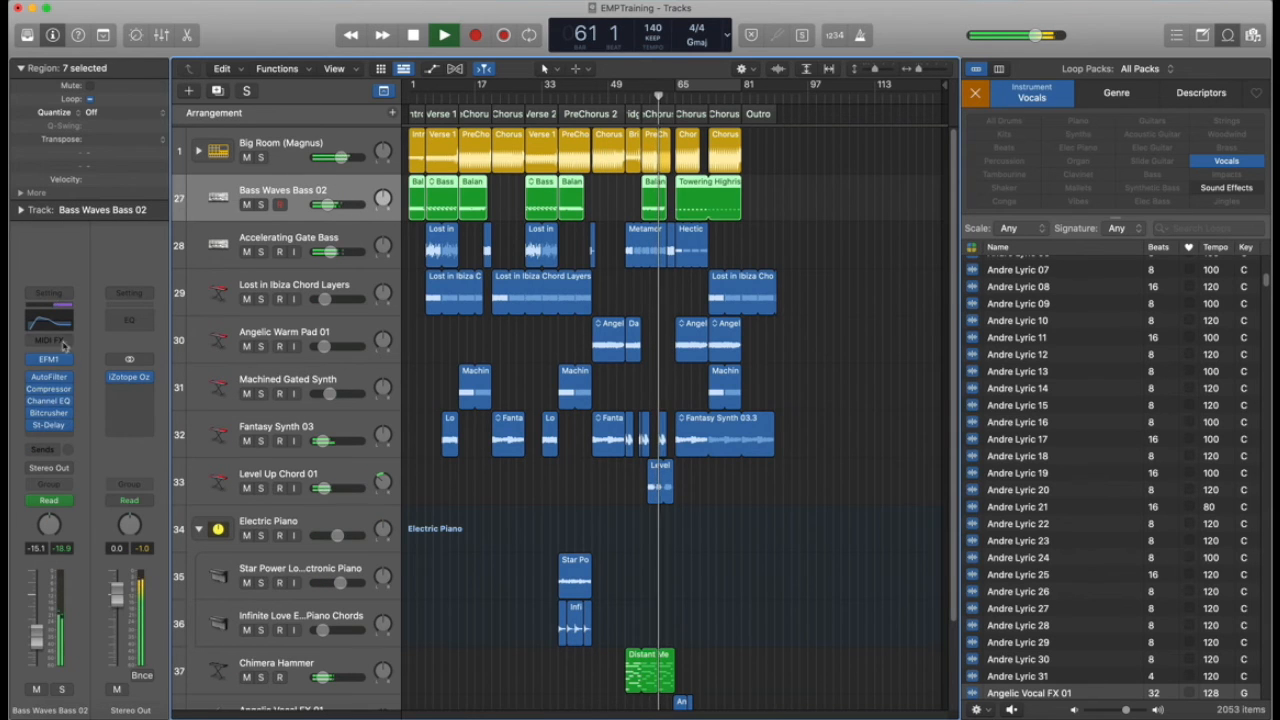
pyautogui.click(50, 322)
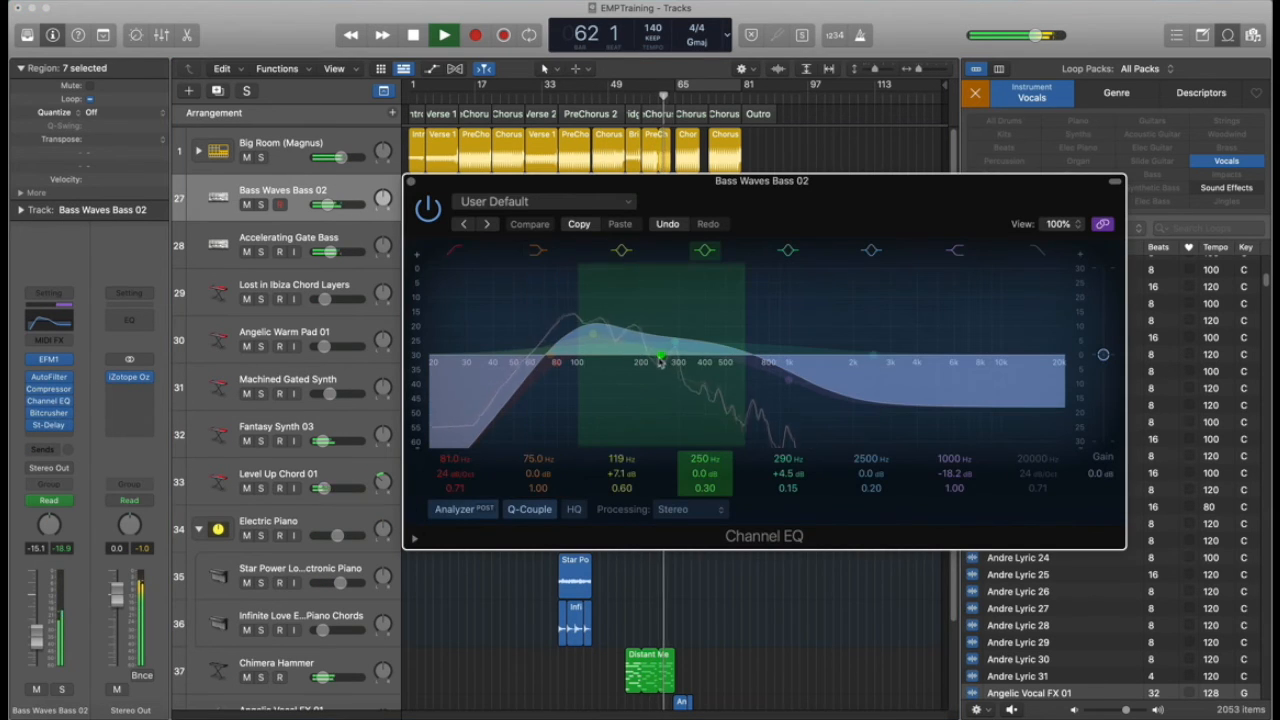
pyautogui.moveTo(600, 340); pyautogui.dragTo(600, 346)
pyautogui.click(428, 207)
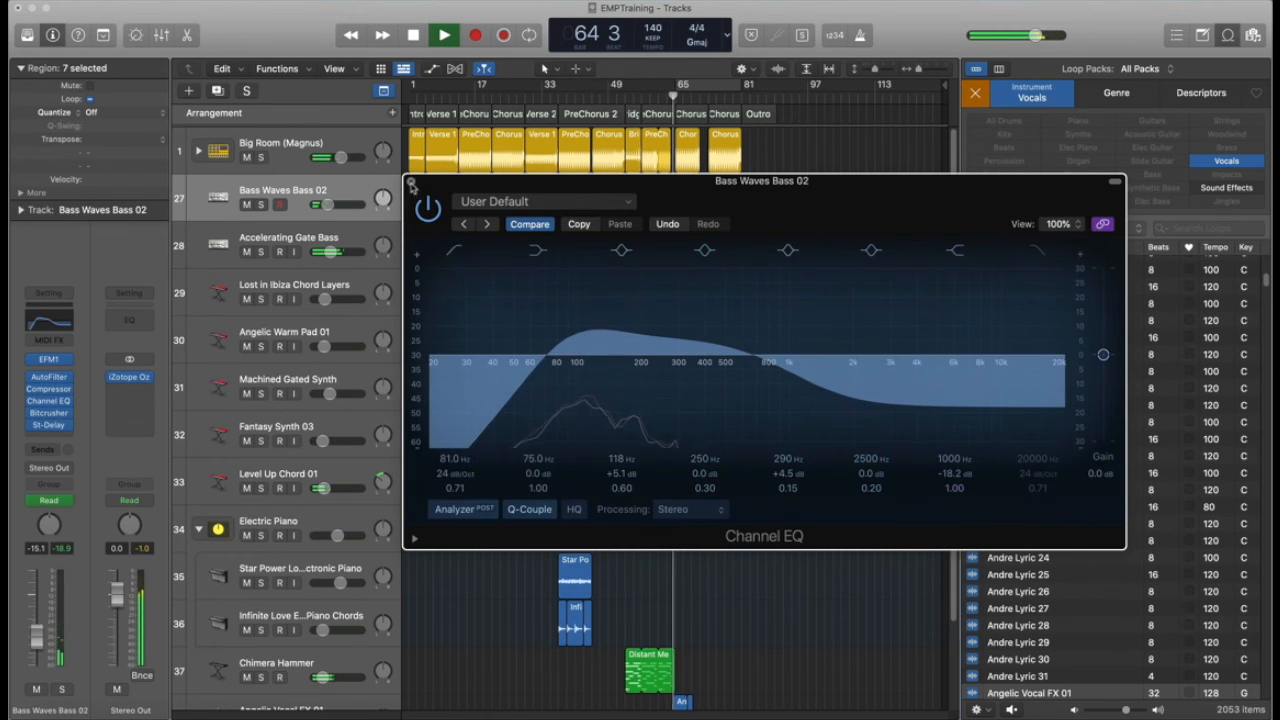
pyautogui.click(410, 182)
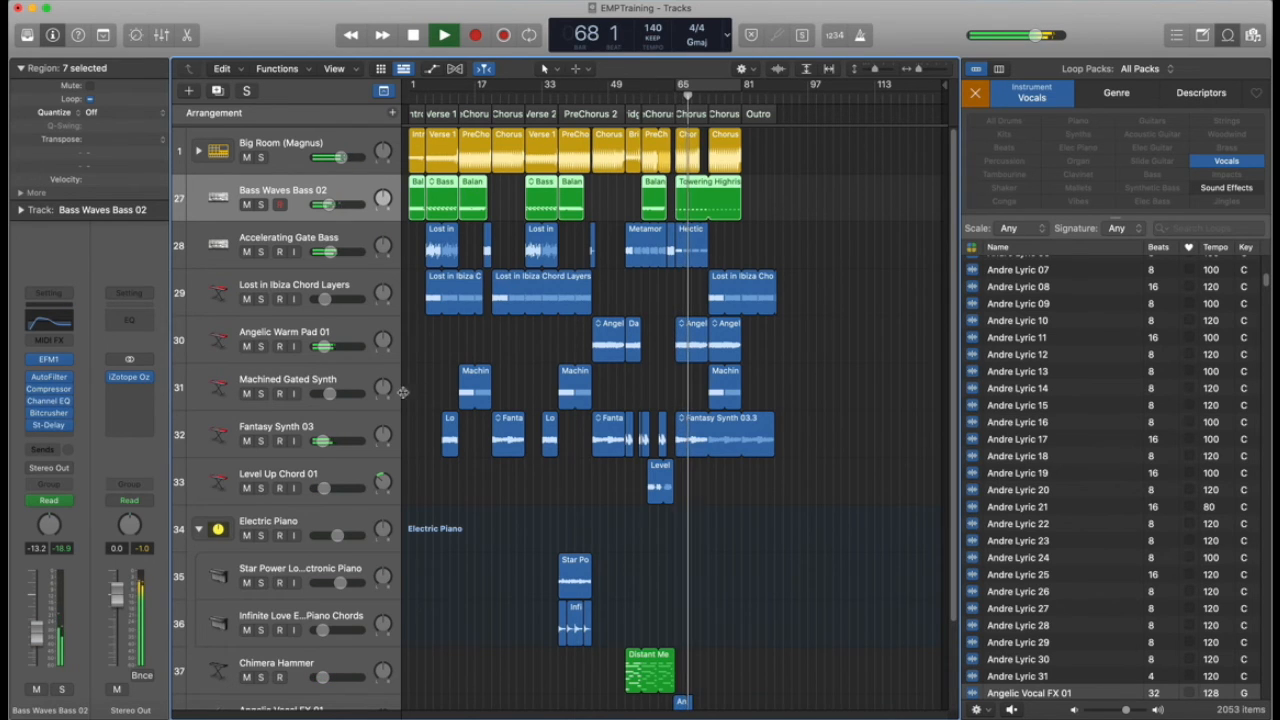
# Add a Channel EQ to the Angelic Vocal FX 01 track and cut 2.1 dB at 2240 Hz with a Q of 2.00
pyautogui.scroll(-3, 412, 376)
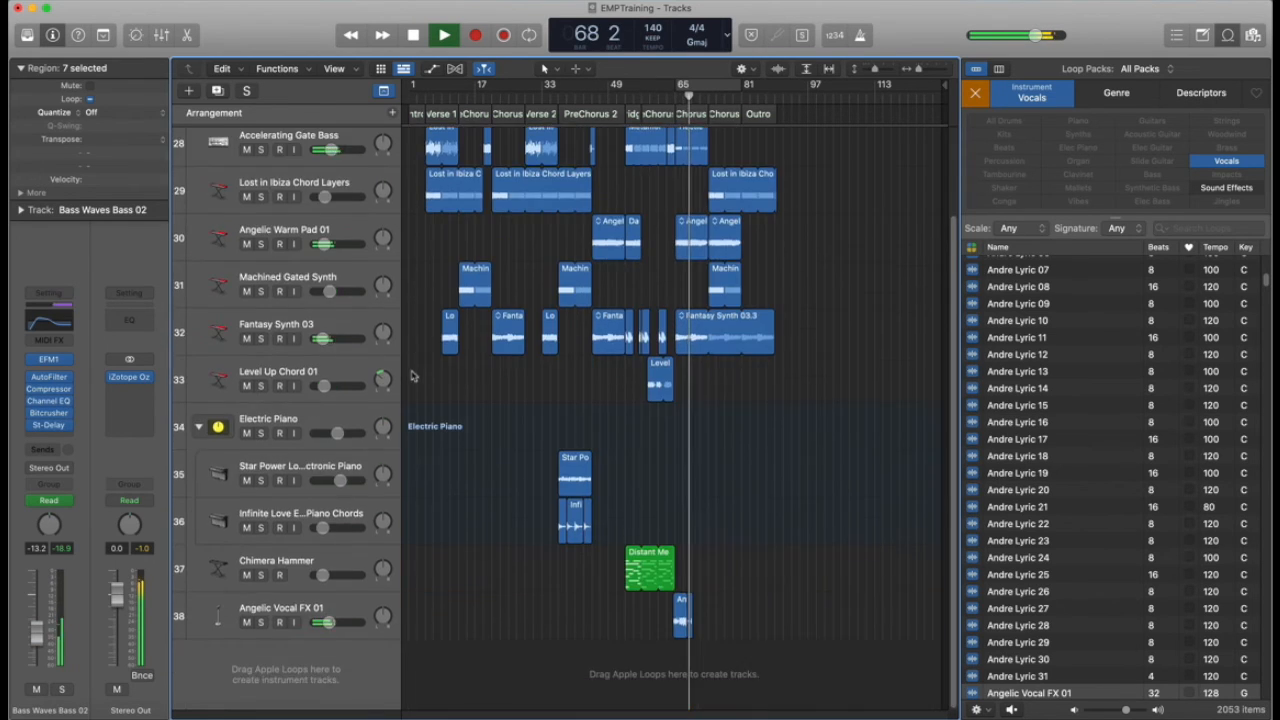
pyautogui.click(330, 610)
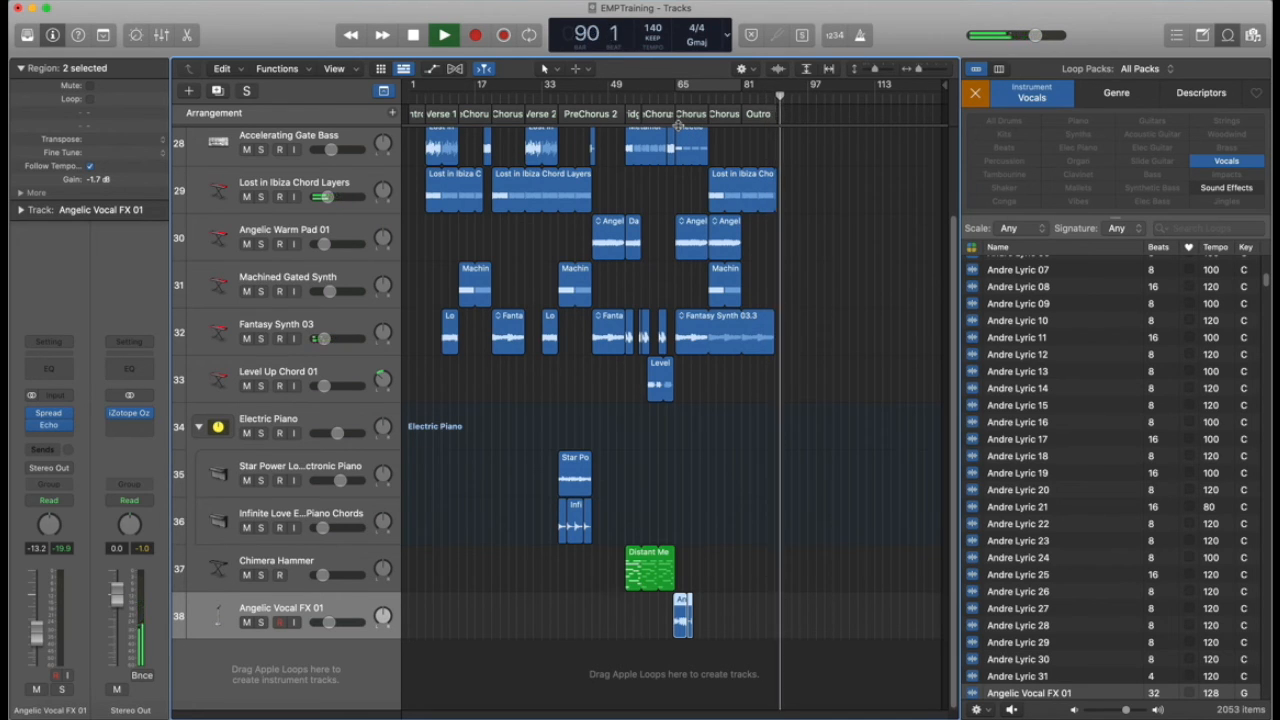
pyautogui.press('space')
pyautogui.click(48, 418)
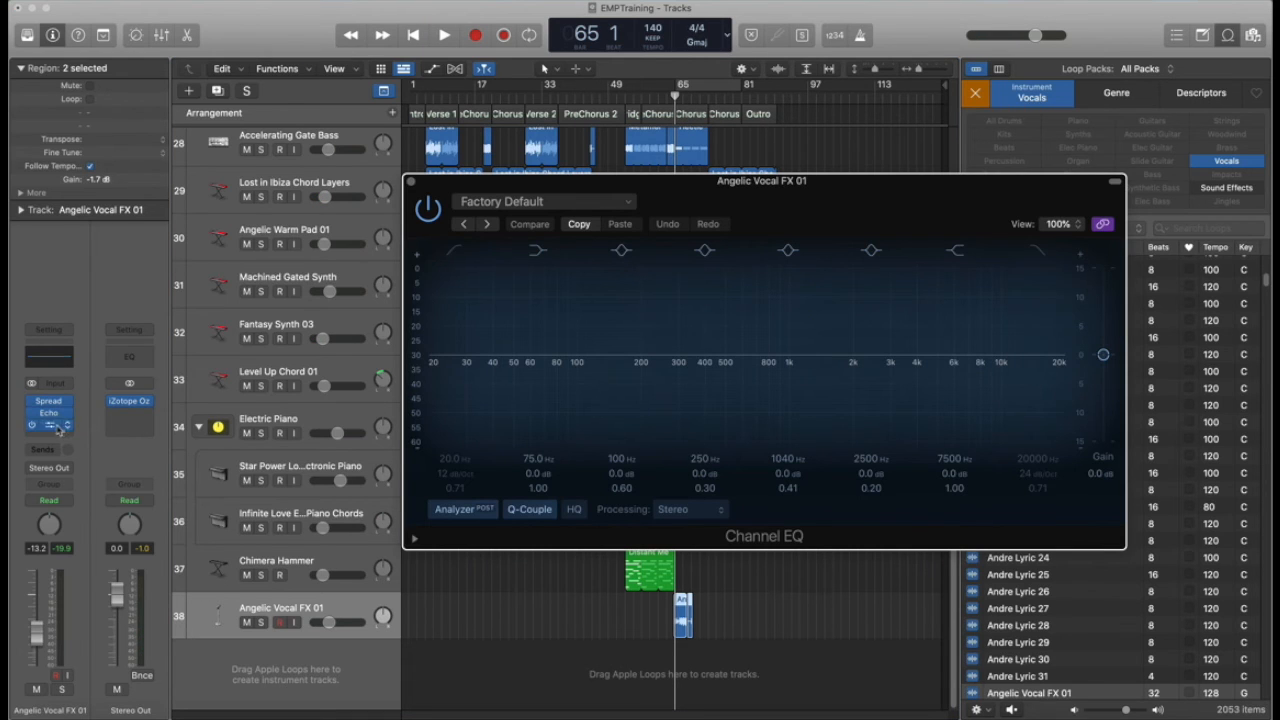
pyautogui.press('space')
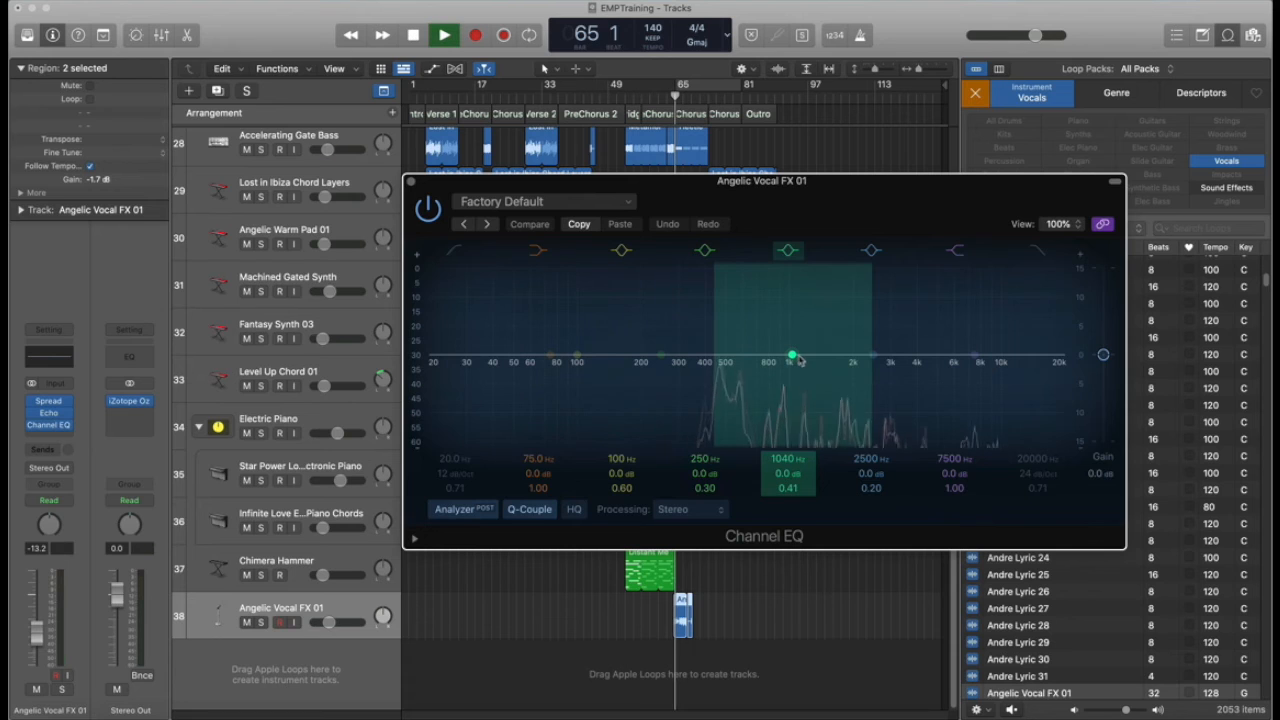
pyautogui.moveTo(792, 356); pyautogui.dragTo(863, 371)
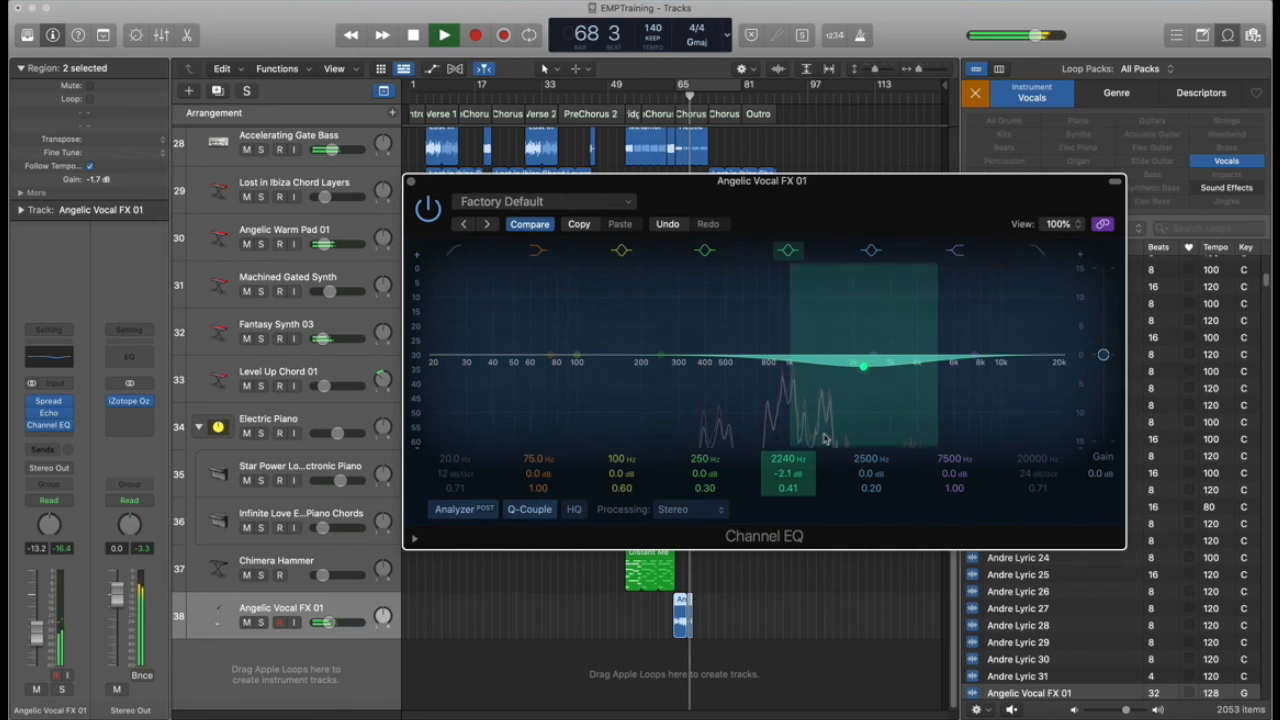
pyautogui.moveTo(788, 489)
pyautogui.mouseDown()
pyautogui.moveTo(788, 456)
pyautogui.moveTo(788, 496)
pyautogui.mouseUp()
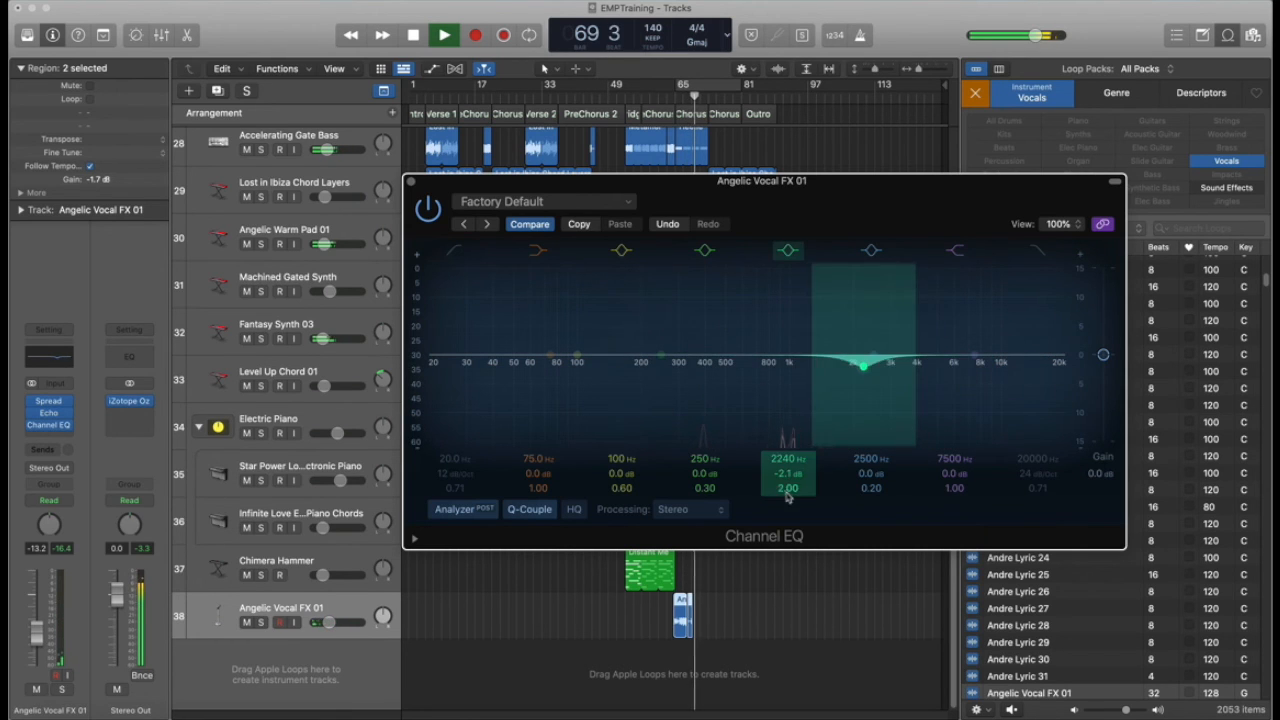
# Replay from bar 65 and refine the vocal EQ cut to Q 0.88, roughly -4.8 dB, at a frequency slightly below 1770 Hz
pyautogui.click(670, 95)
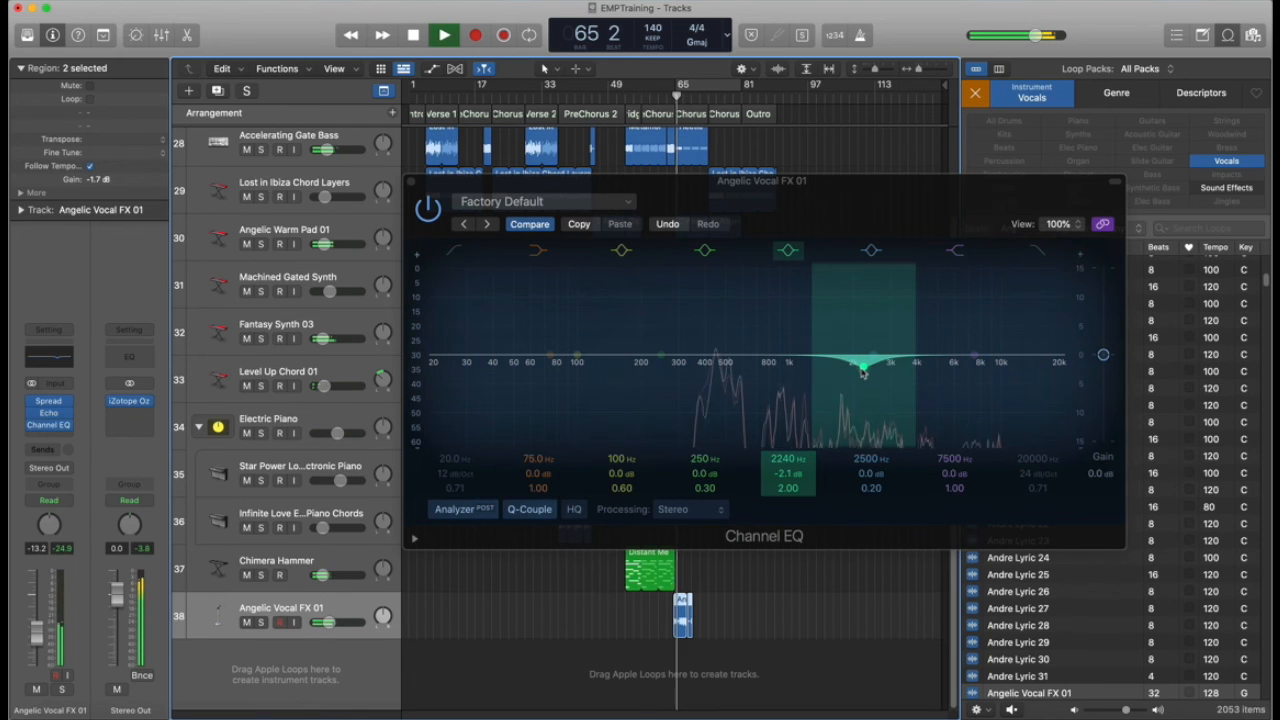
pyautogui.moveTo(864, 371)
pyautogui.mouseDown()
pyautogui.moveTo(920, 350)
pyautogui.moveTo(914, 322)
pyautogui.moveTo(894, 366)
pyautogui.moveTo(854, 379)
pyautogui.mouseUp()
pyautogui.moveTo(781, 488); pyautogui.dragTo(781, 491)
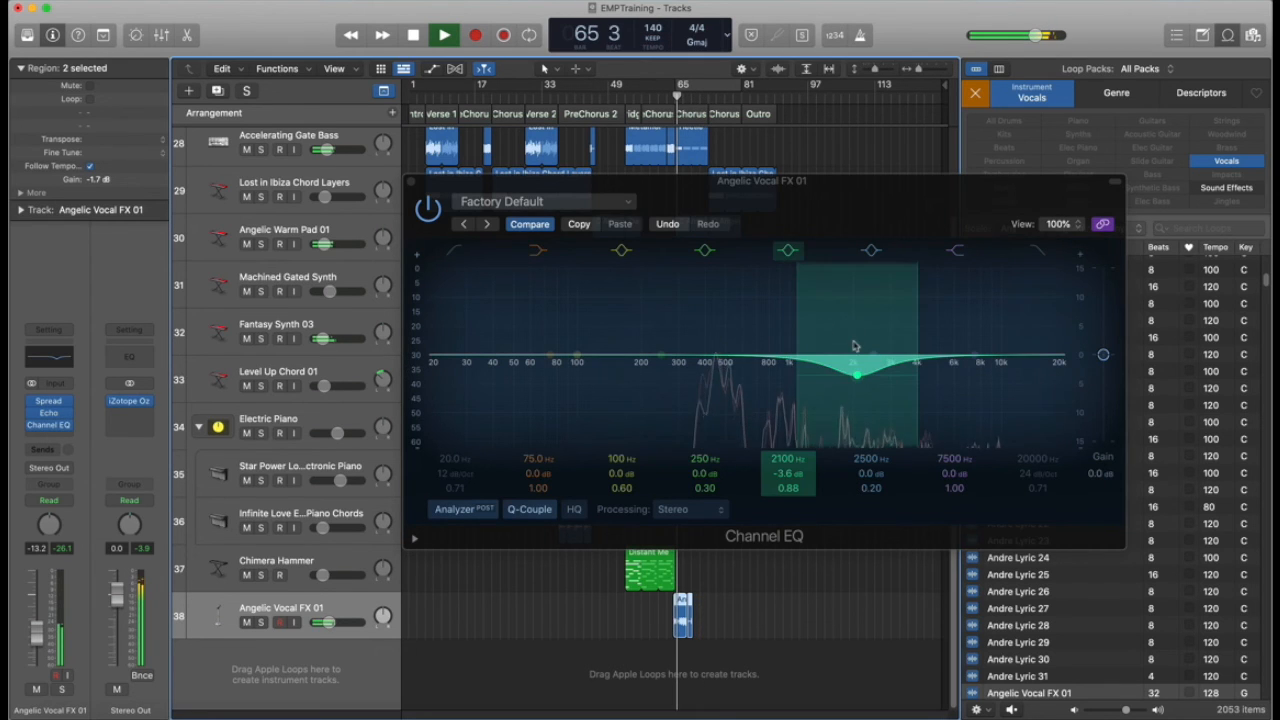
pyautogui.moveTo(854, 387); pyautogui.dragTo(853, 381)
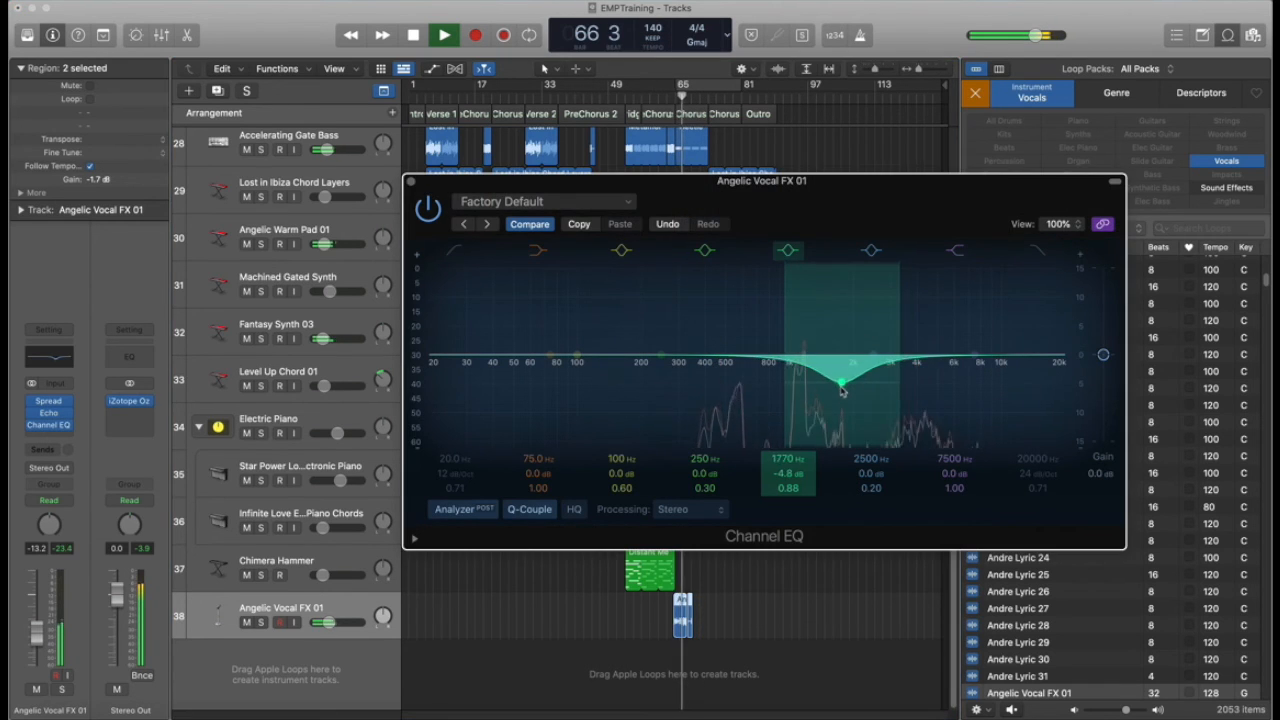
pyautogui.moveTo(843, 392)
pyautogui.mouseDown()
pyautogui.moveTo(778, 372)
pyautogui.moveTo(786, 335)
pyautogui.moveTo(829, 389)
pyautogui.mouseUp()
pyautogui.click(411, 182)
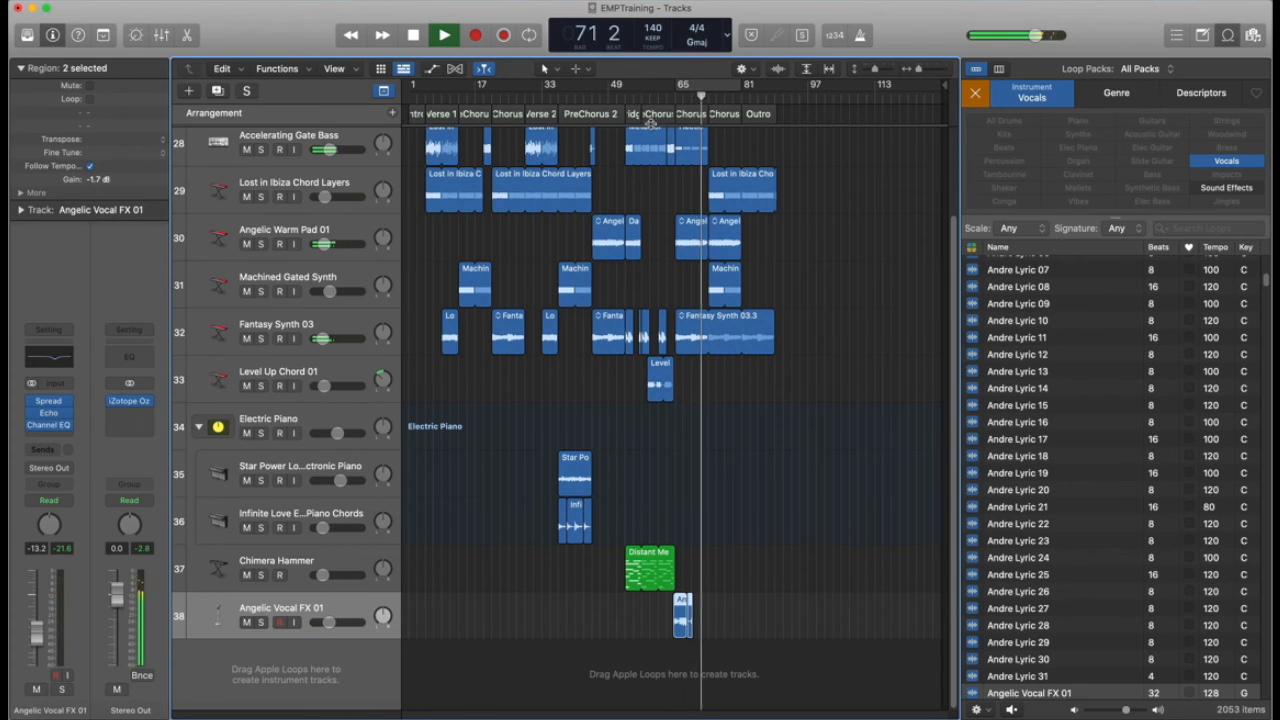
# Trim the end of the final Chorus region on the Big Room track to about bar 80, beat 3, and audition the transition into the Outro
pyautogui.scroll(3, 628, 222)
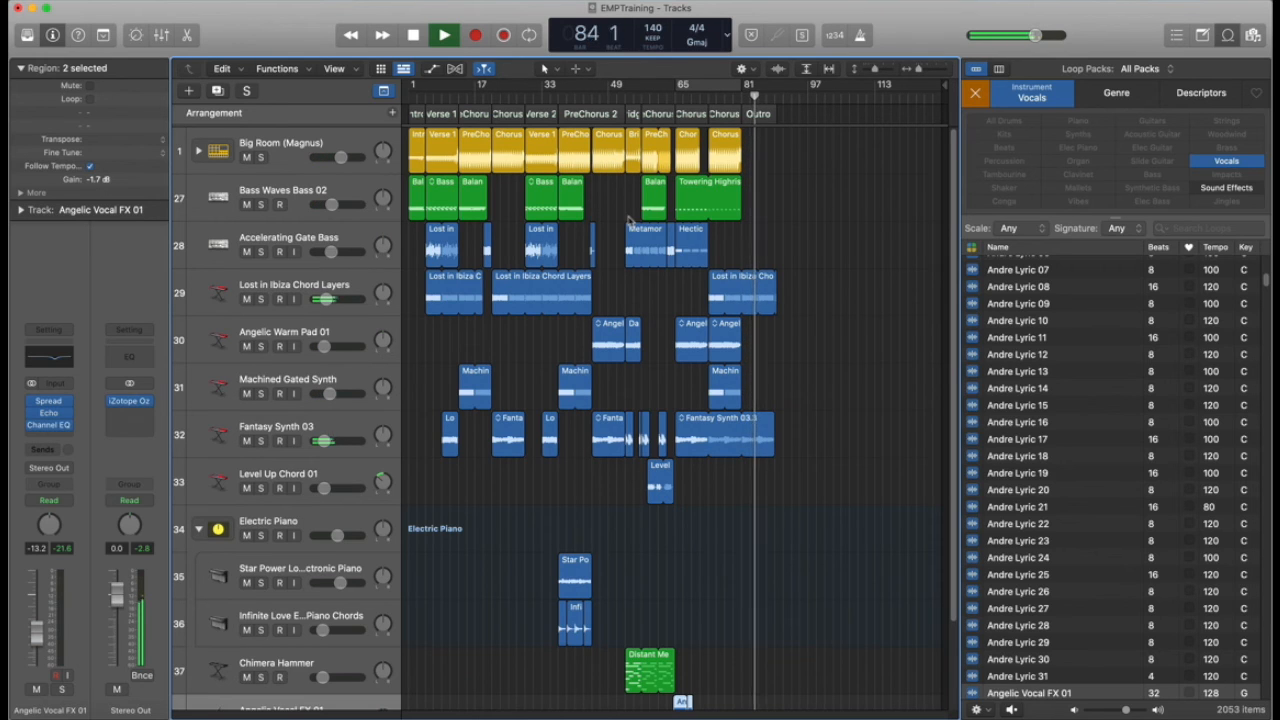
pyautogui.press('space')
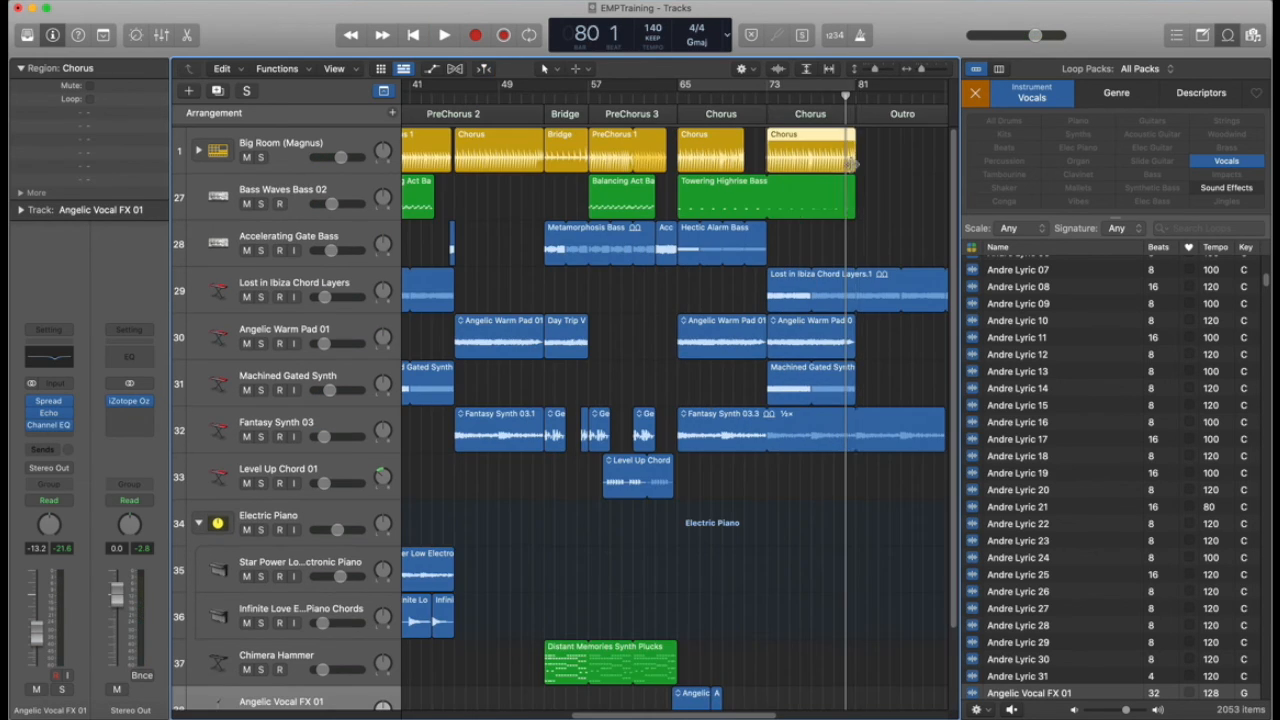
pyautogui.moveTo(853, 163); pyautogui.dragTo(845, 163)
pyautogui.press('space')
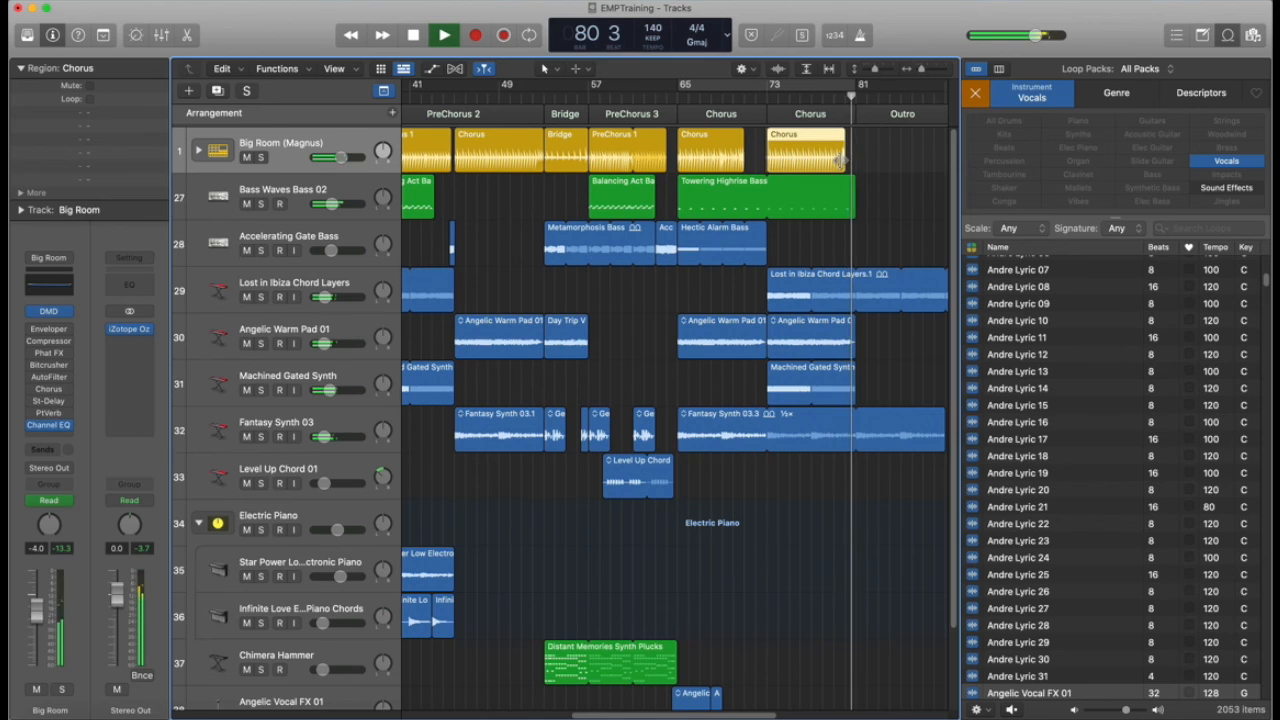
pyautogui.press('space')
pyautogui.moveTo(845, 161); pyautogui.dragTo(851, 161)
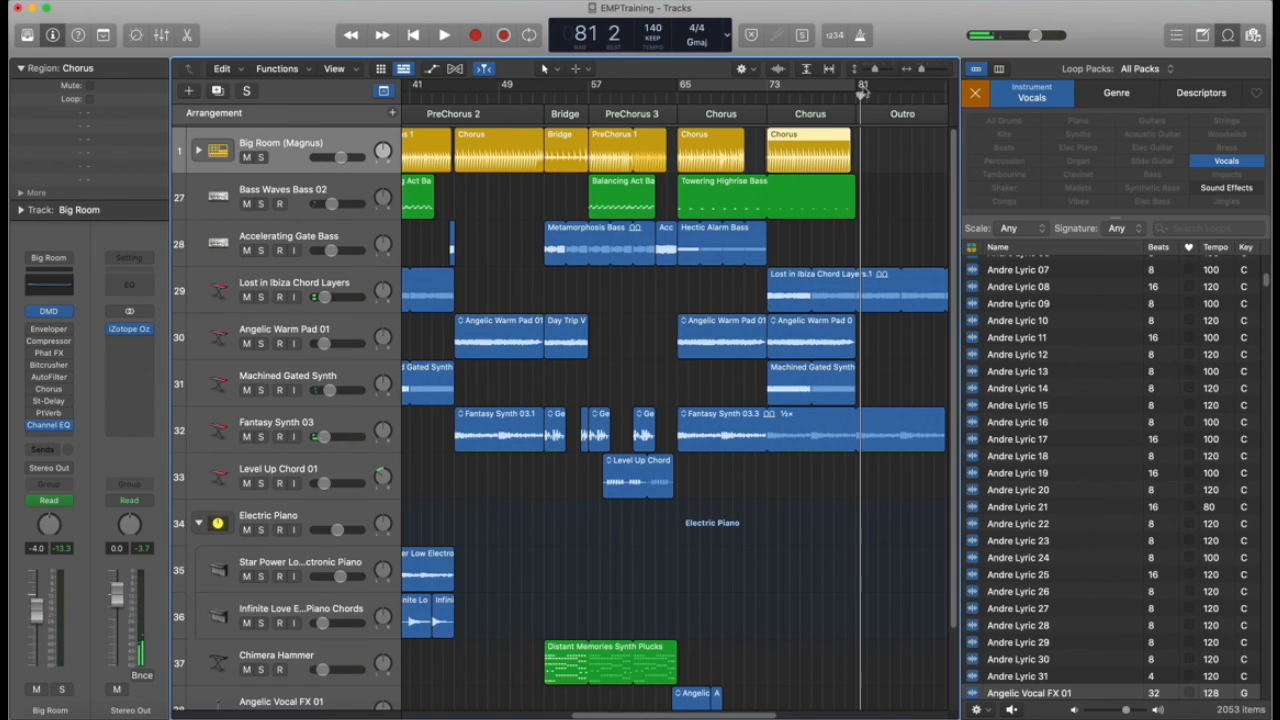
pyautogui.click(836, 89)
pyautogui.press('space')
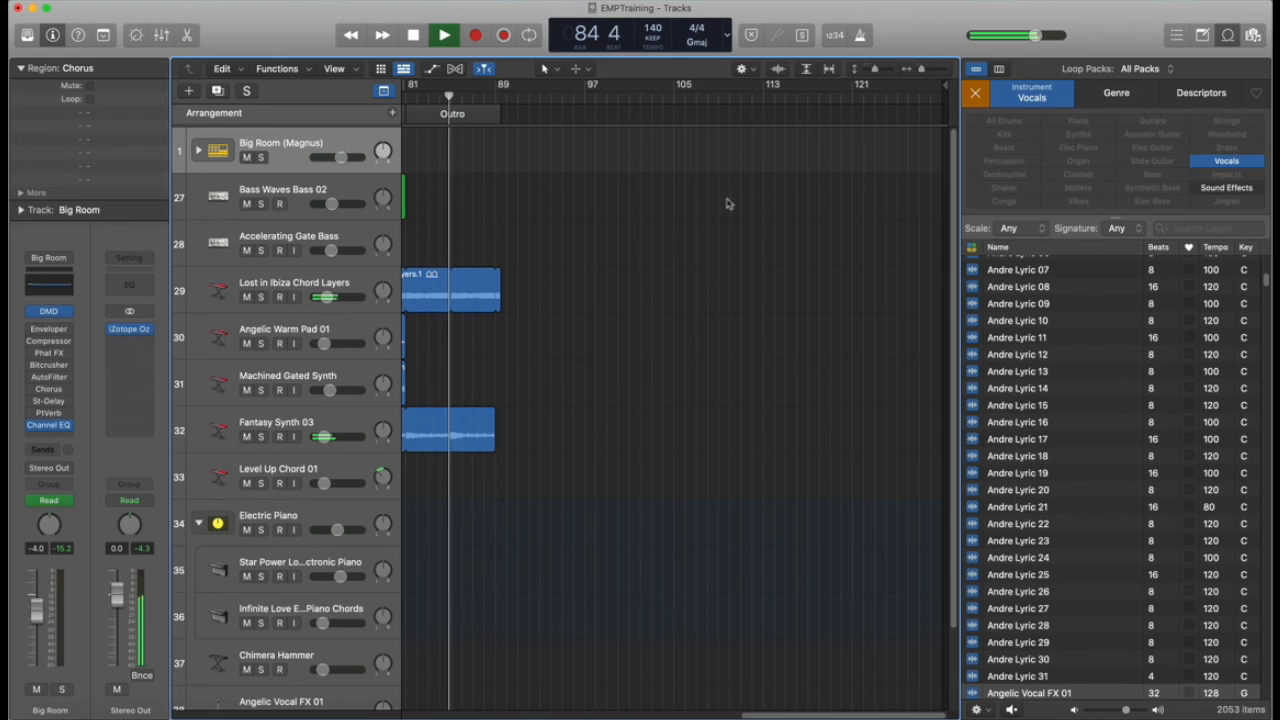
pyautogui.press('space')
# Show the Stereo Out channel as an output track below the Angelic Vocal FX 01 track
pyautogui.scroll(3, 506, 282)
pyautogui.scroll(-5, 508, 280)
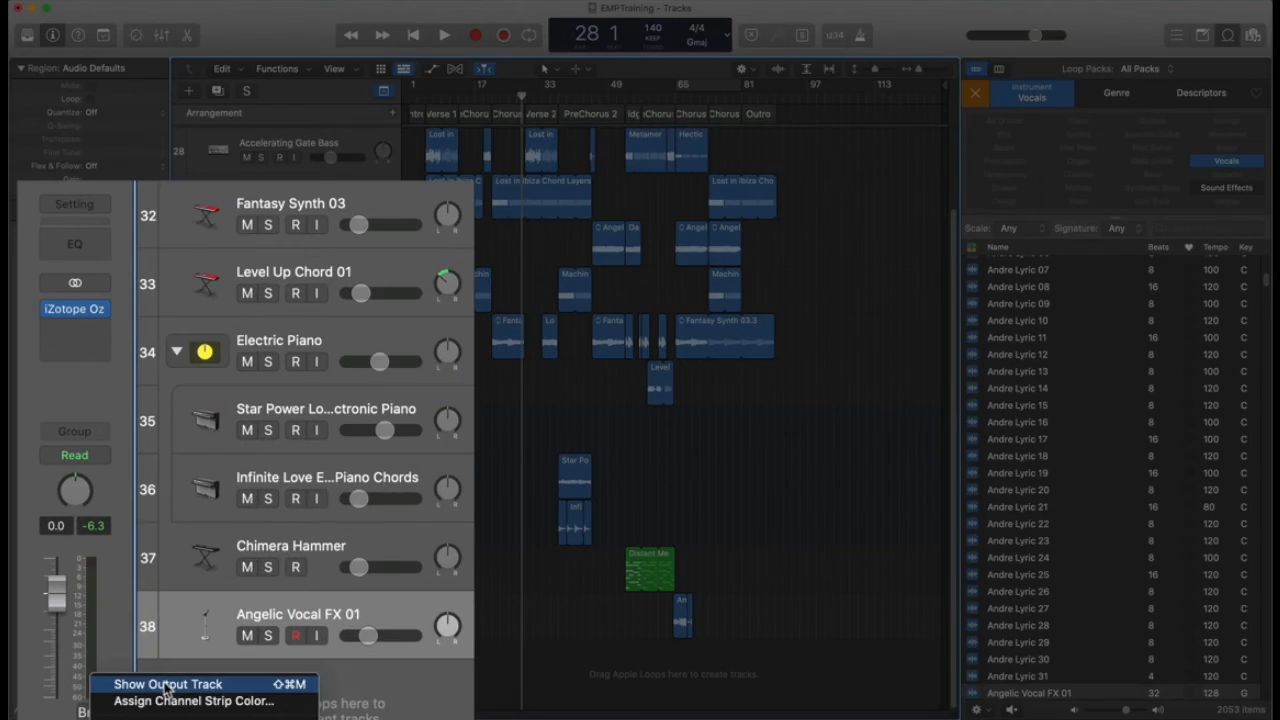
pyautogui.click(205, 644)
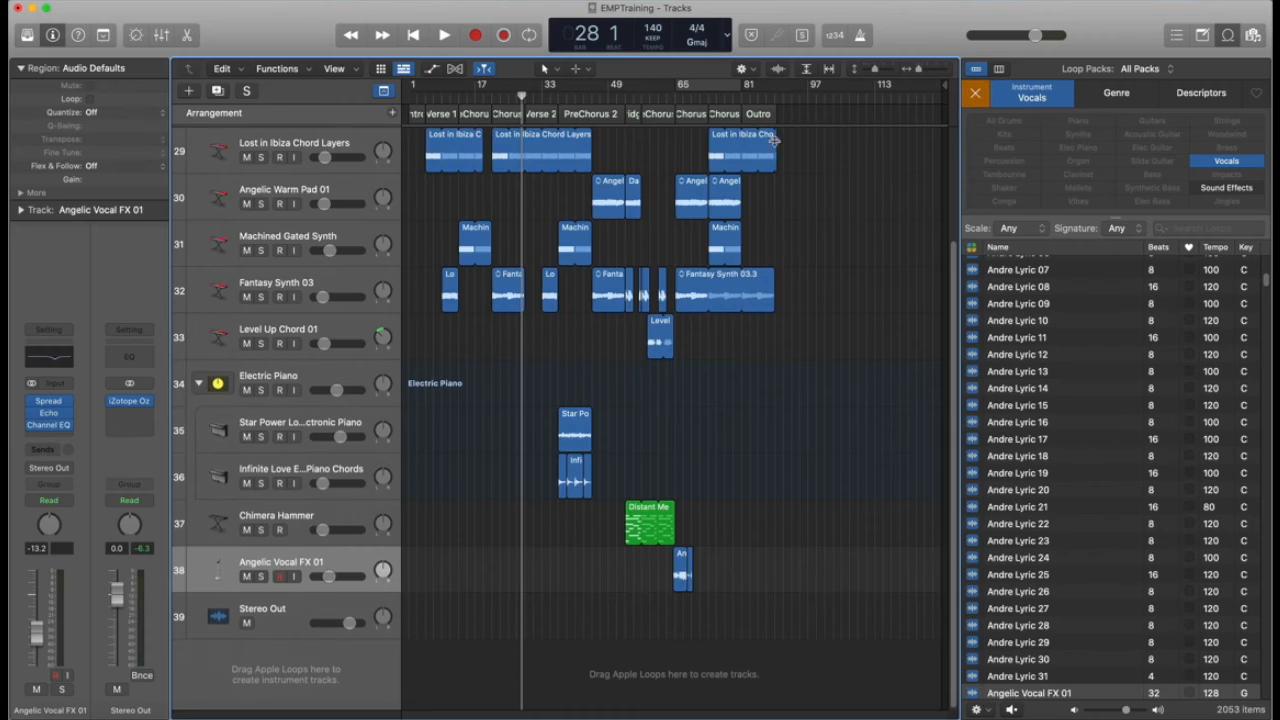
# Show track automation and give the Stereo Out track a short volume fade-in from -∞ to 0.0 dB at the song's start
pyautogui.press('a')
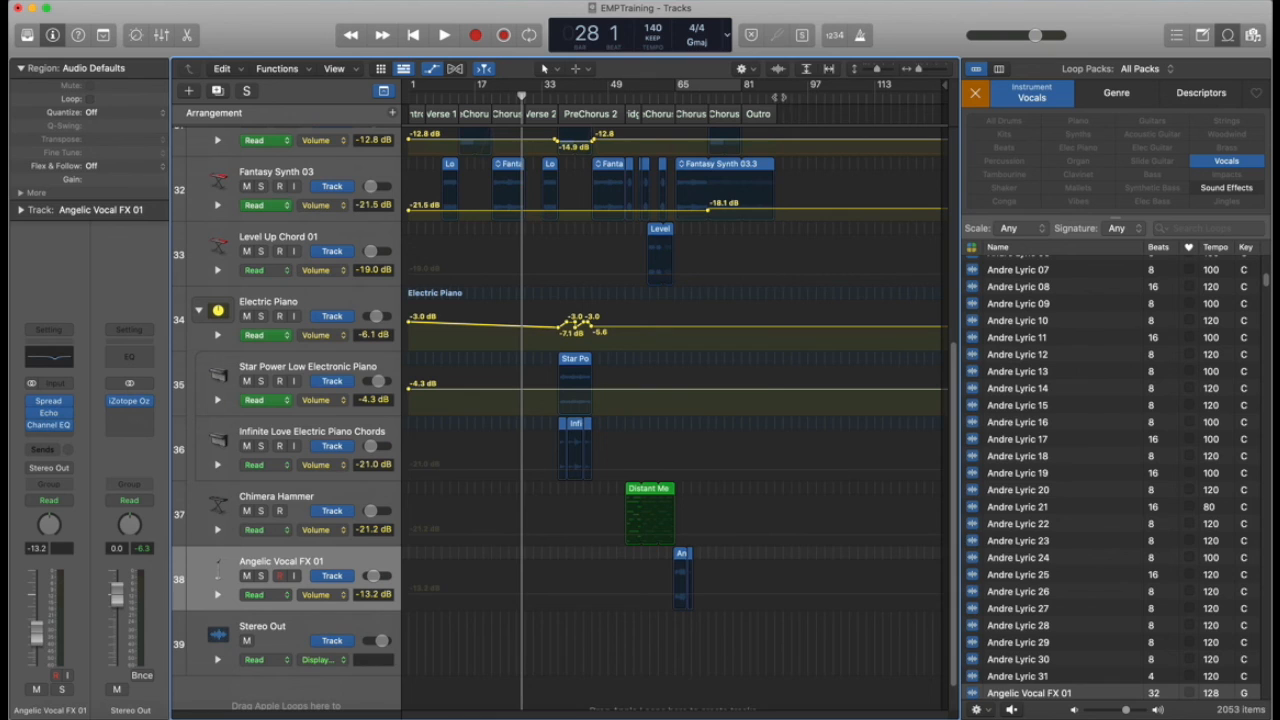
pyautogui.click(320, 660)
pyautogui.click(350, 690)
pyautogui.moveTo(409, 638); pyautogui.dragTo(442, 638)
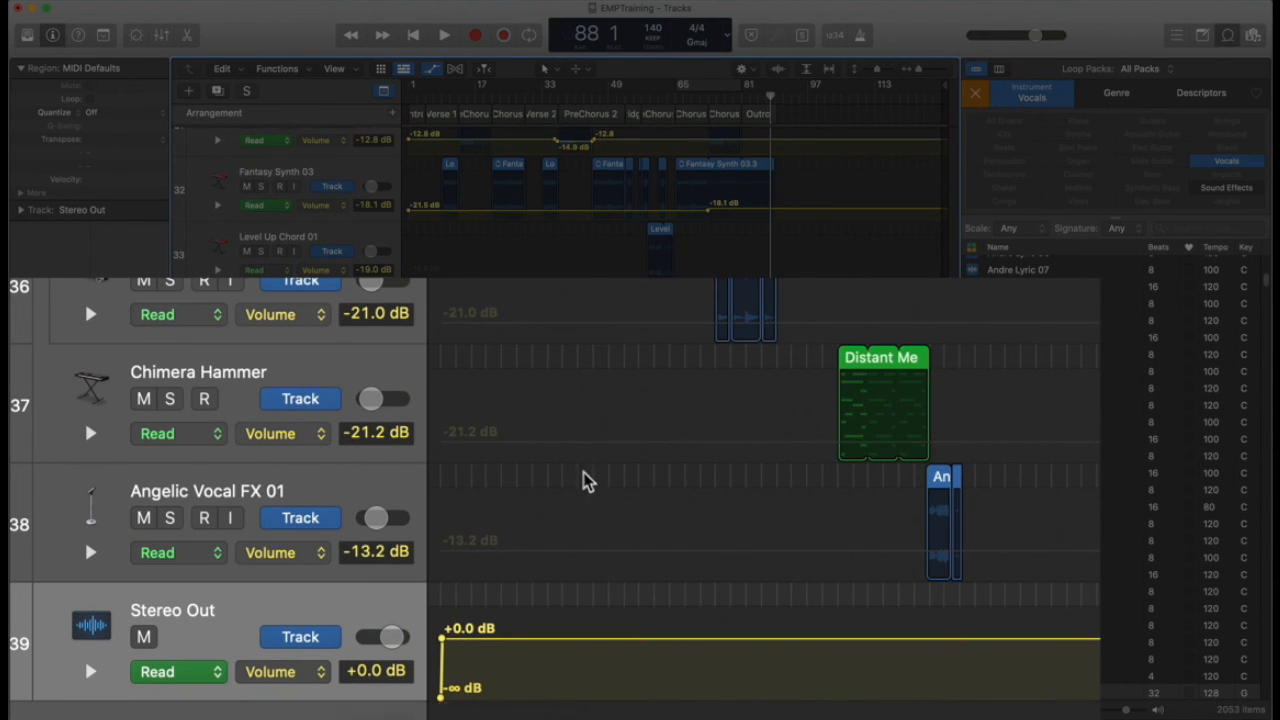
# Play past the Outro and add a Stereo Out volume fade-out from 0.0 dB at about bar 91 to -∞ at about bar 93
pyautogui.press('Return')
pyautogui.press('space')
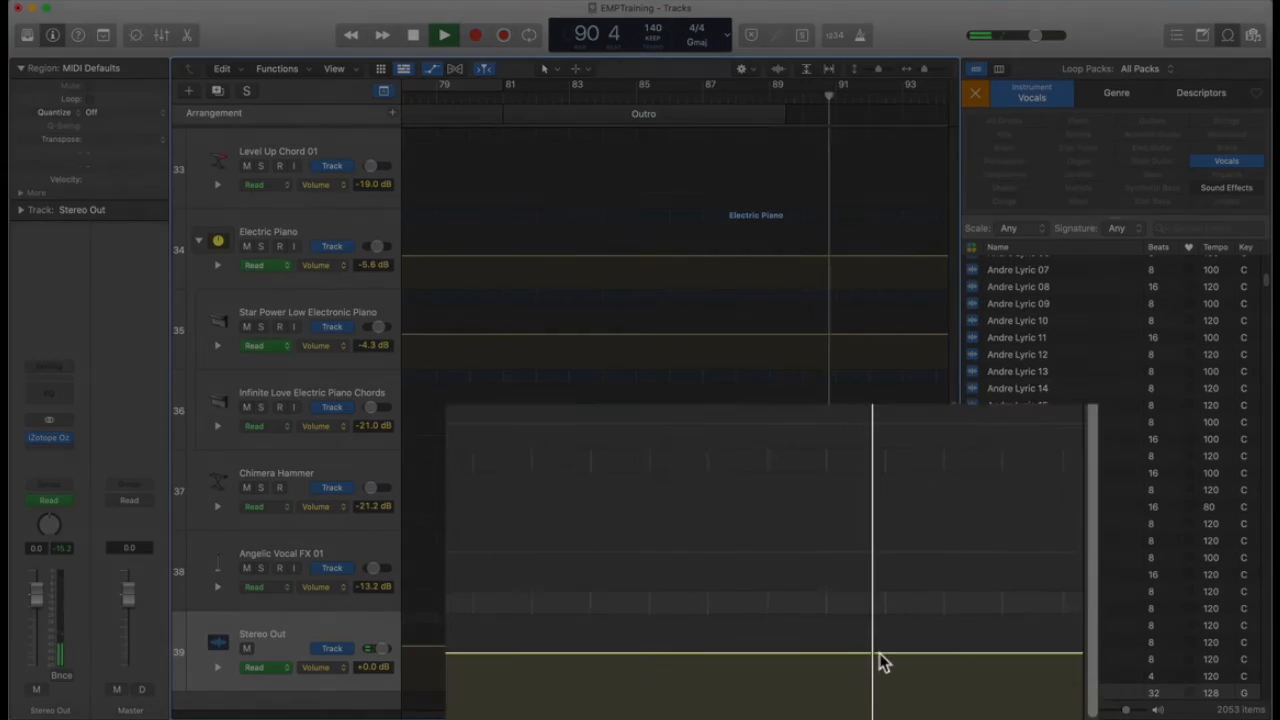
pyautogui.click(876, 659)
pyautogui.click(1024, 640)
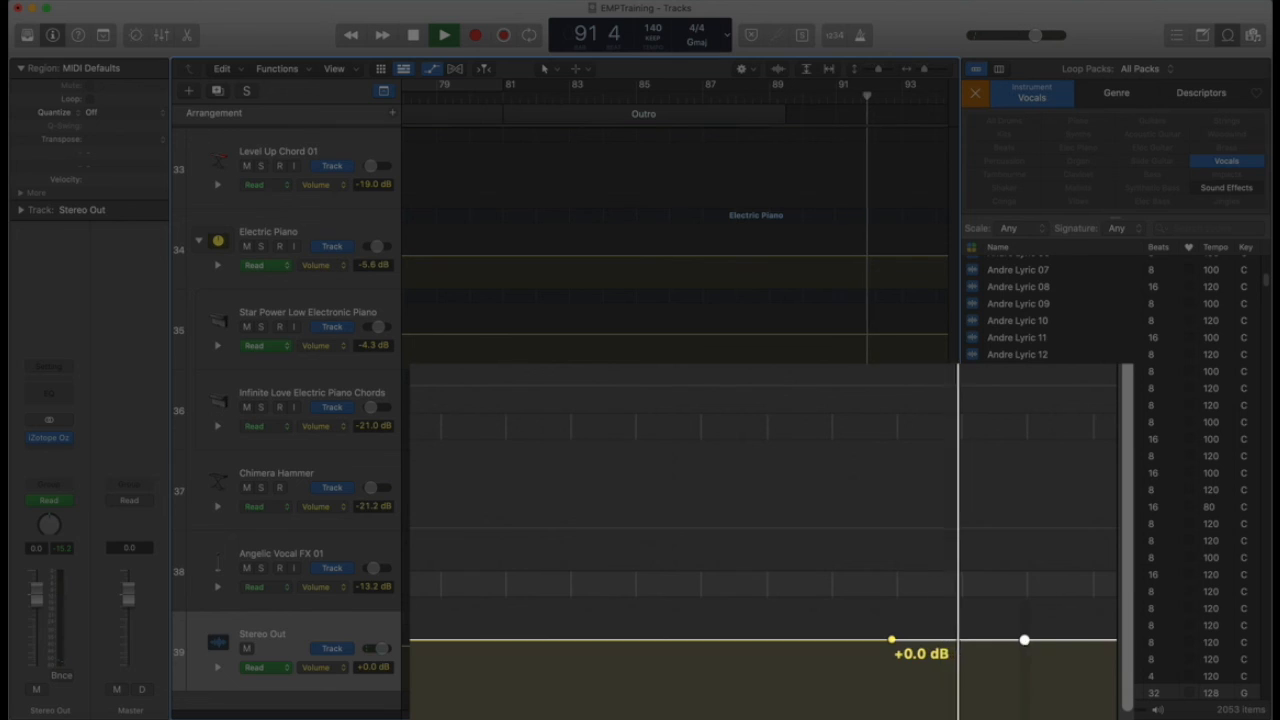
pyautogui.moveTo(1024, 640); pyautogui.dragTo(1027, 708)
pyautogui.press('space')
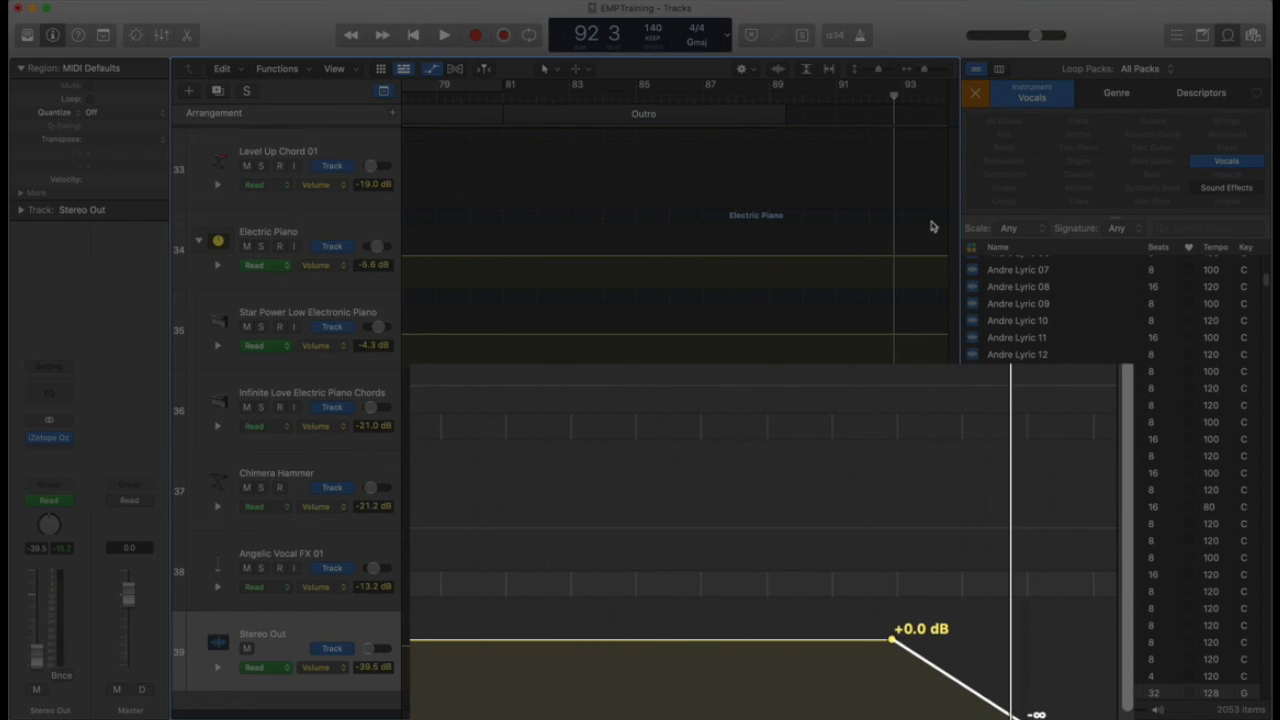
# Place the playhead at bar 93 and set the cycle range from bar 1 to bar 93
pyautogui.click(903, 96)
pyautogui.moveTo(904, 96); pyautogui.dragTo(906, 96)
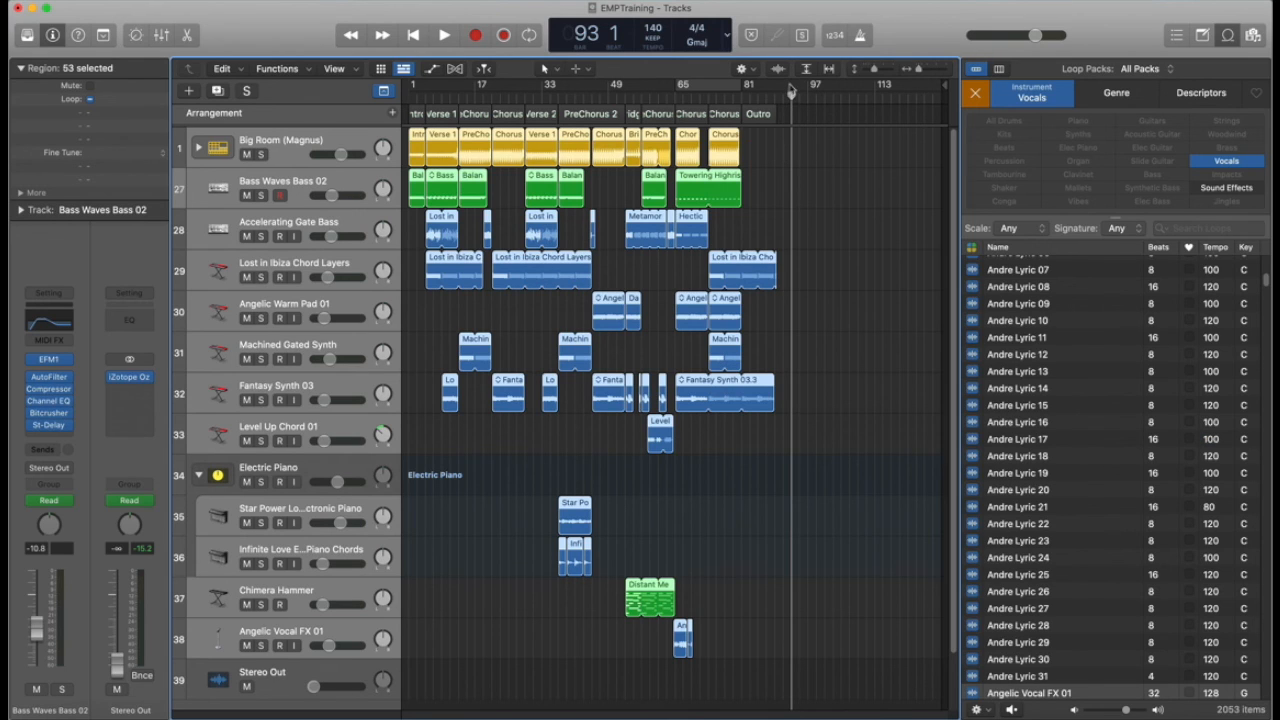
pyautogui.moveTo(790, 91); pyautogui.dragTo(212, 97)
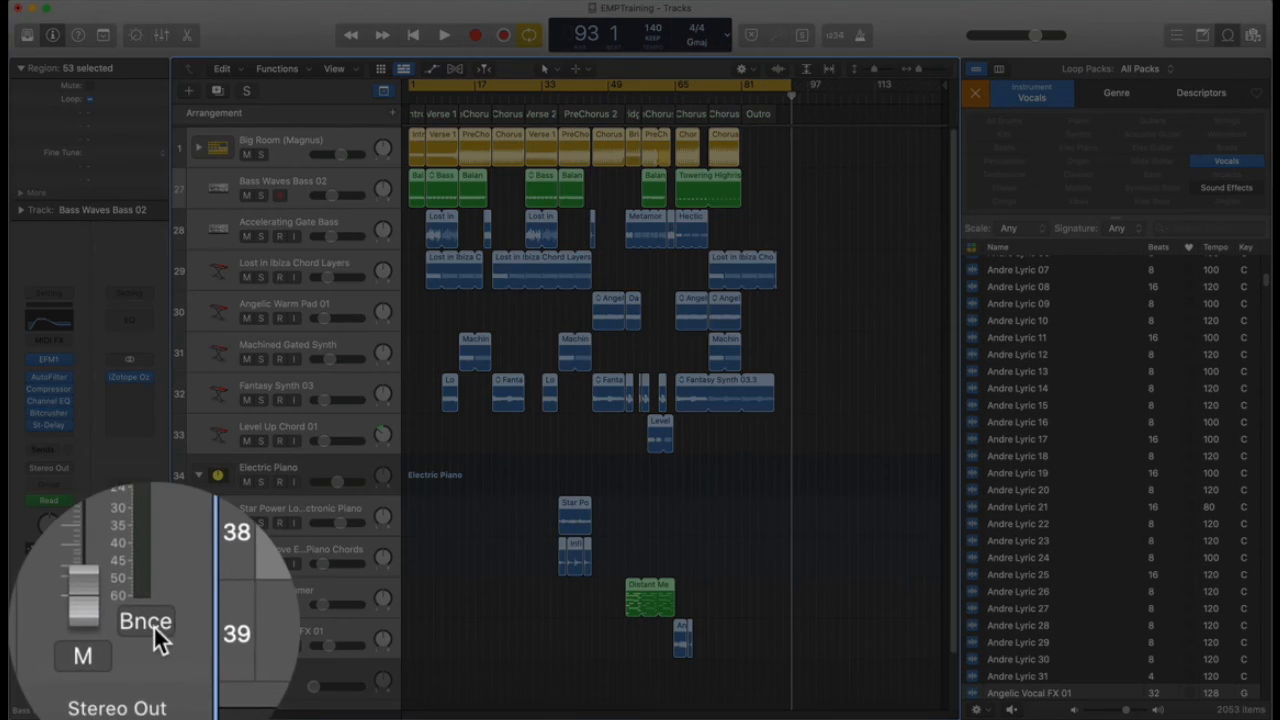
# Bounce the Stereo Out cycle range offline as PCM and MP3 to the Desktop under the name EMPTraining
pyautogui.click(142, 675)
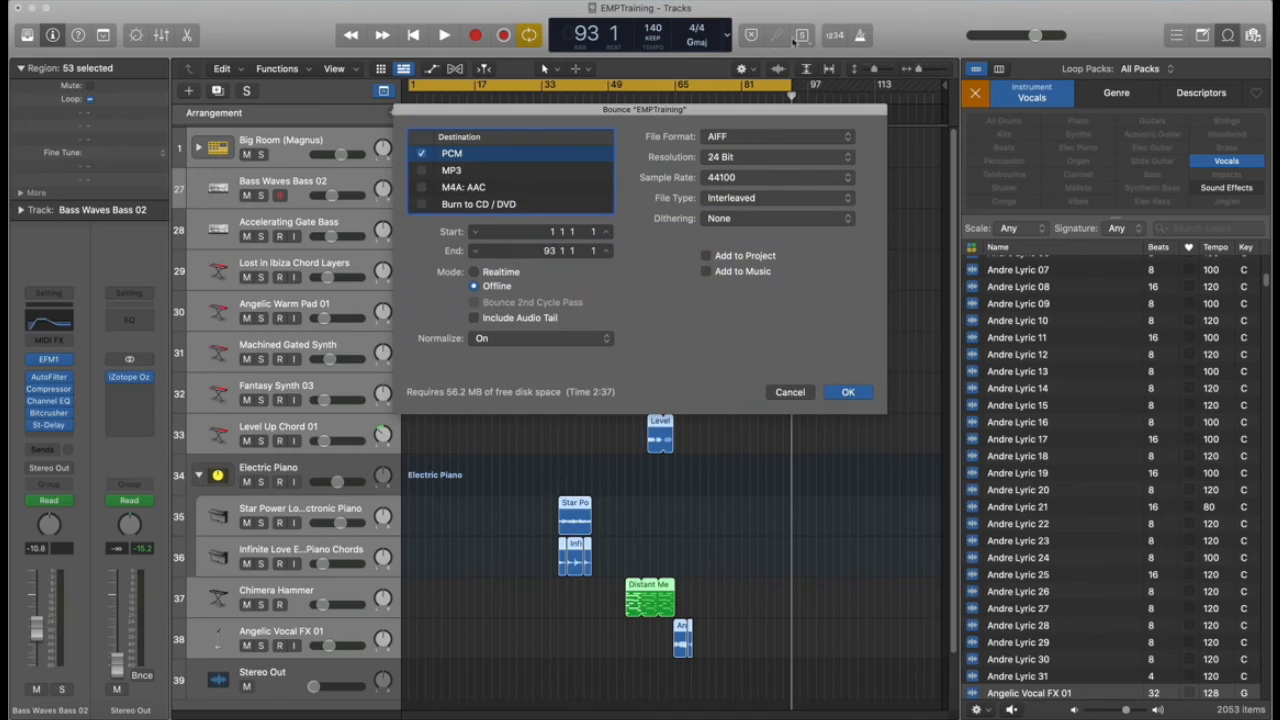
pyautogui.click(421, 170)
pyautogui.click(848, 393)
pyautogui.click(692, 217)
pyautogui.click(688, 376)
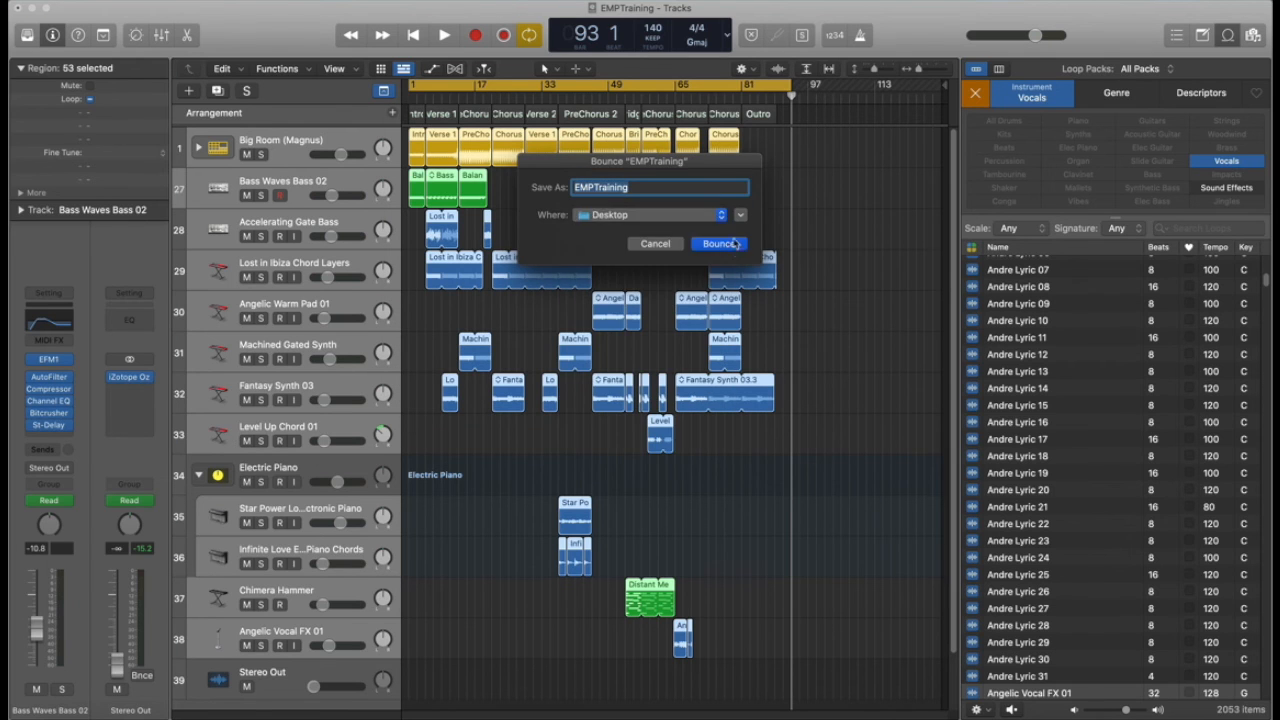
pyautogui.click(733, 244)
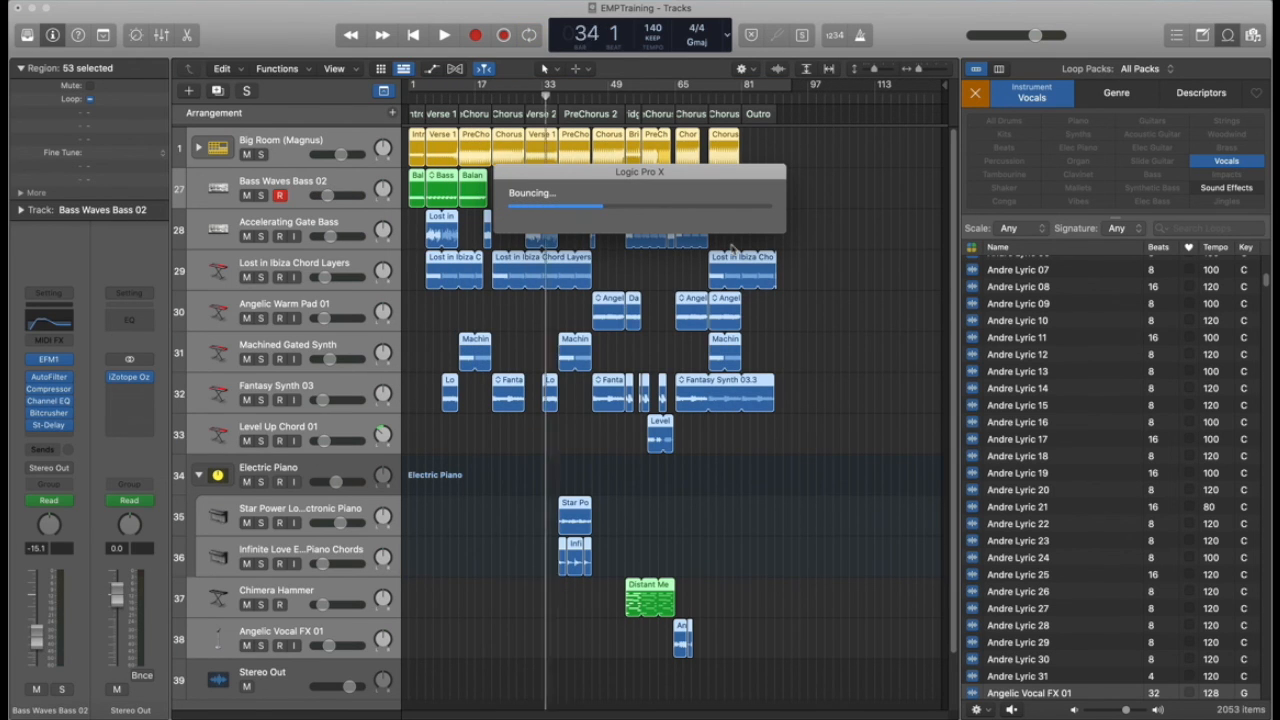